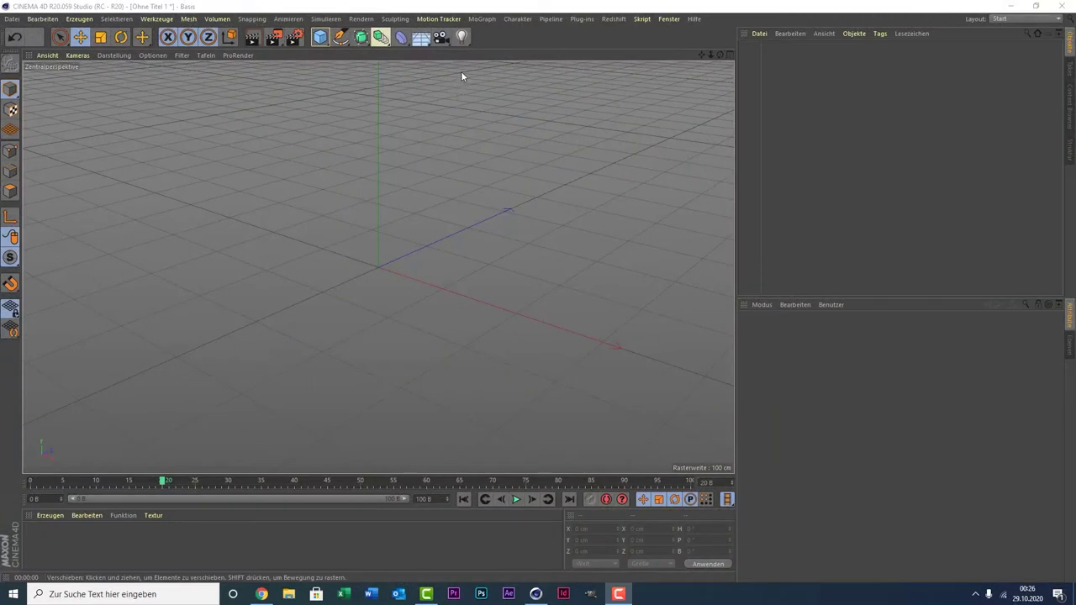
- Add a MoSpline strand, test a bend in its Simple settings, then undo to keep it straight
click(493, 26)
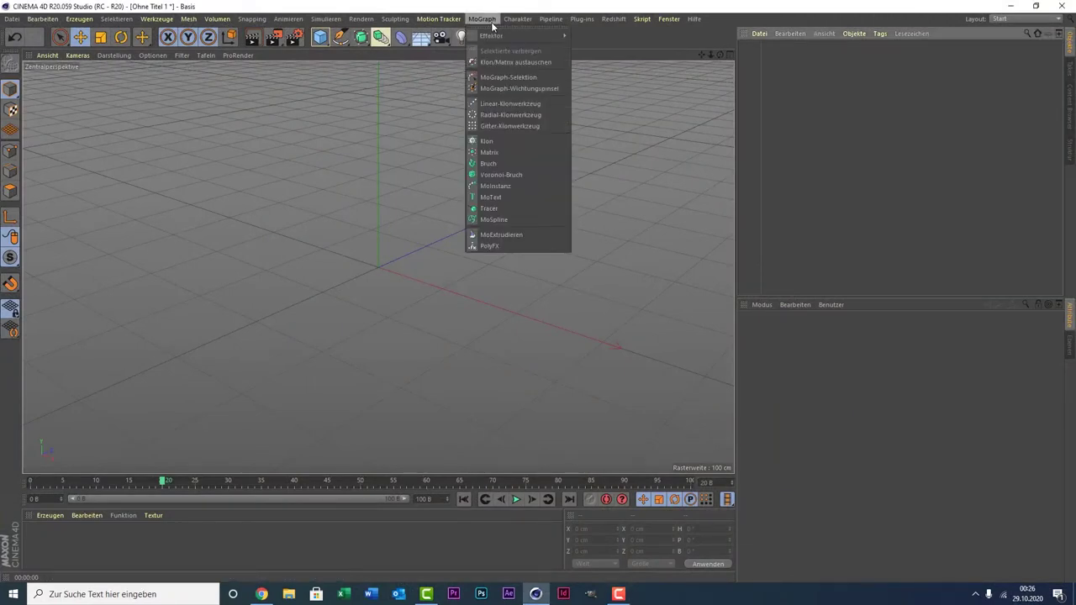
click(518, 223)
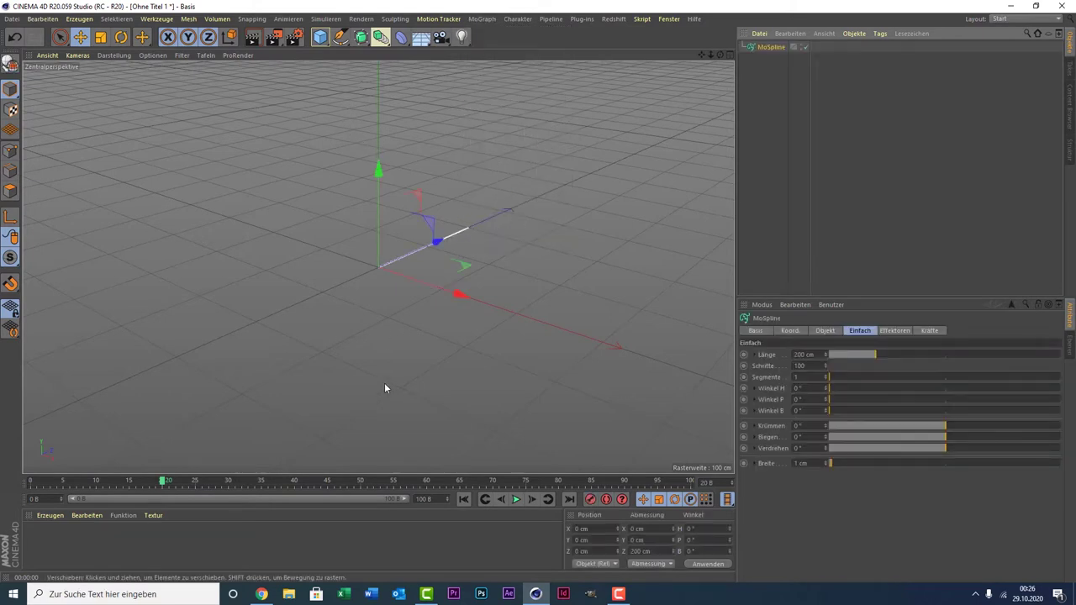
click(341, 37)
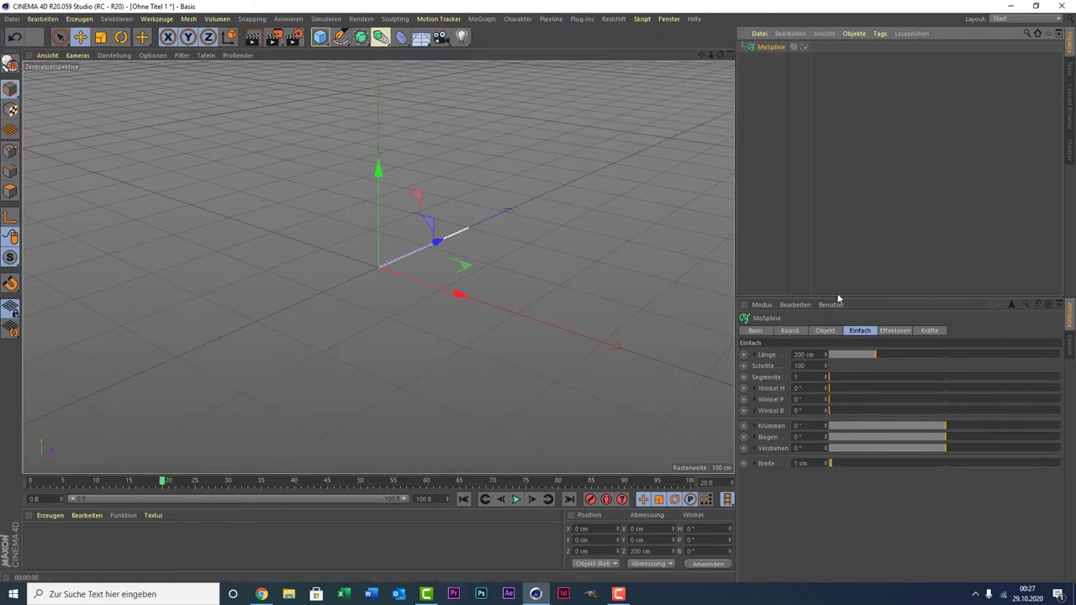
click(857, 332)
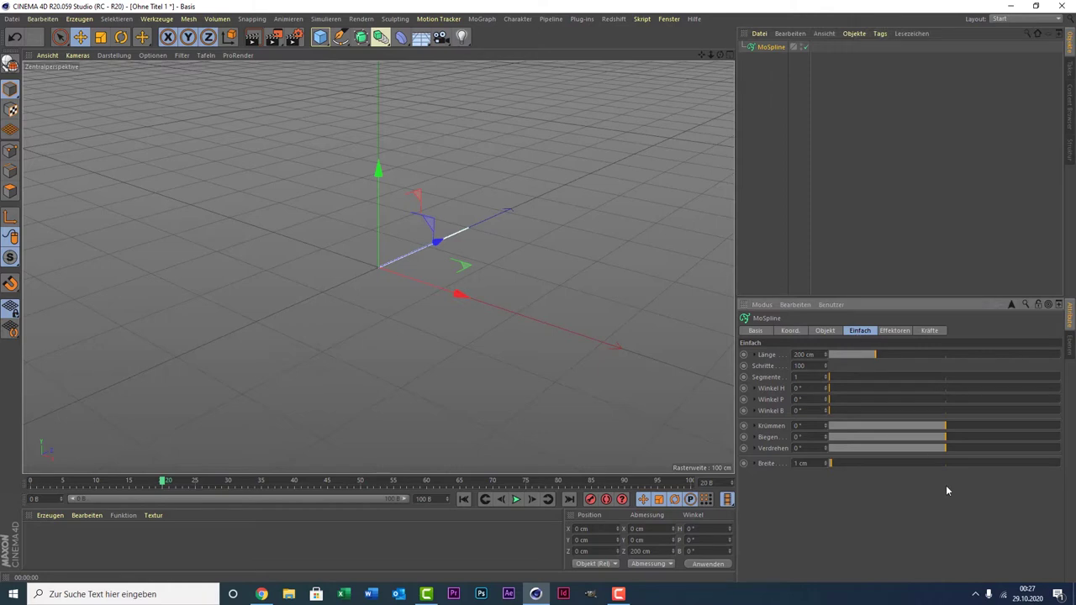
mouse_move(946, 426)
mouse_down()
mouse_move(975, 437)
mouse_move(952, 453)
mouse_move(980, 453)
mouse_up()
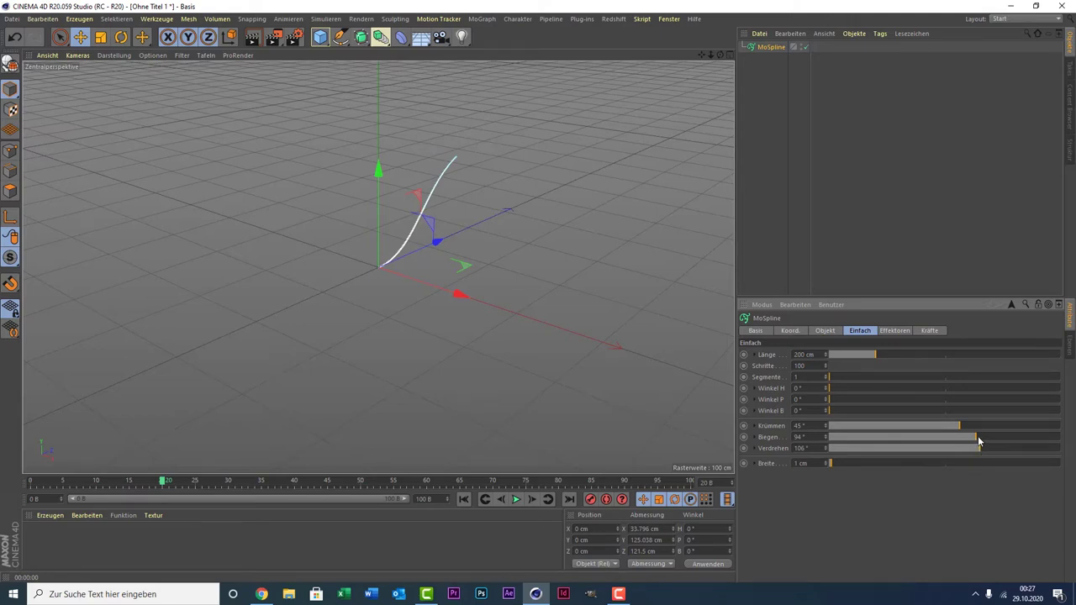
key(ctrl+z)
key(ctrl+z)
key(ctrl+z)
key(ctrl+z)
key(ctrl+z)
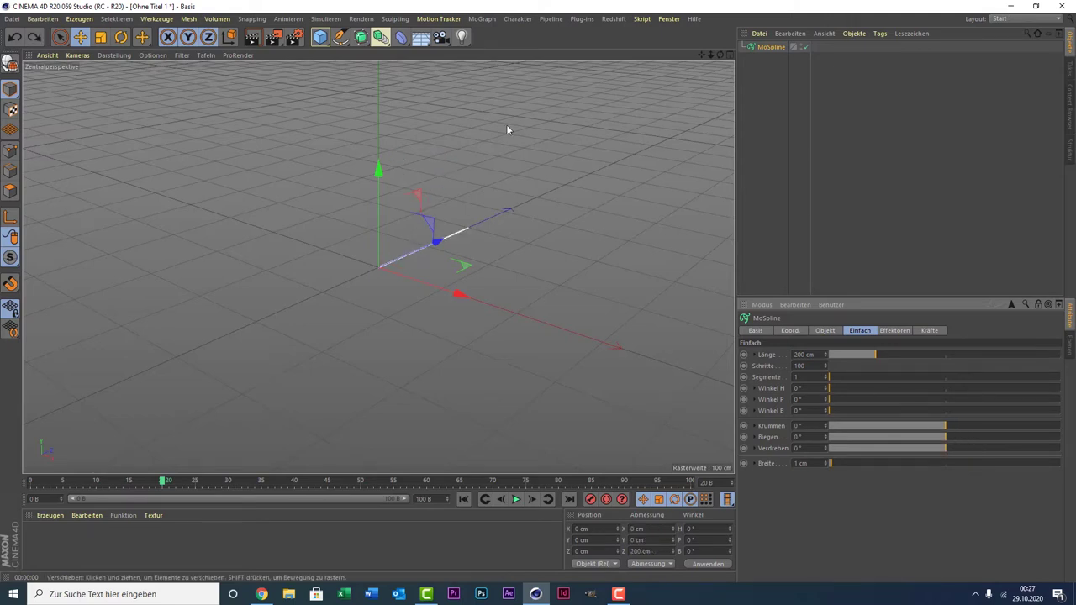
- Add a Klon cloner, nest the MoSpline inside it, and select the Klon
click(479, 19)
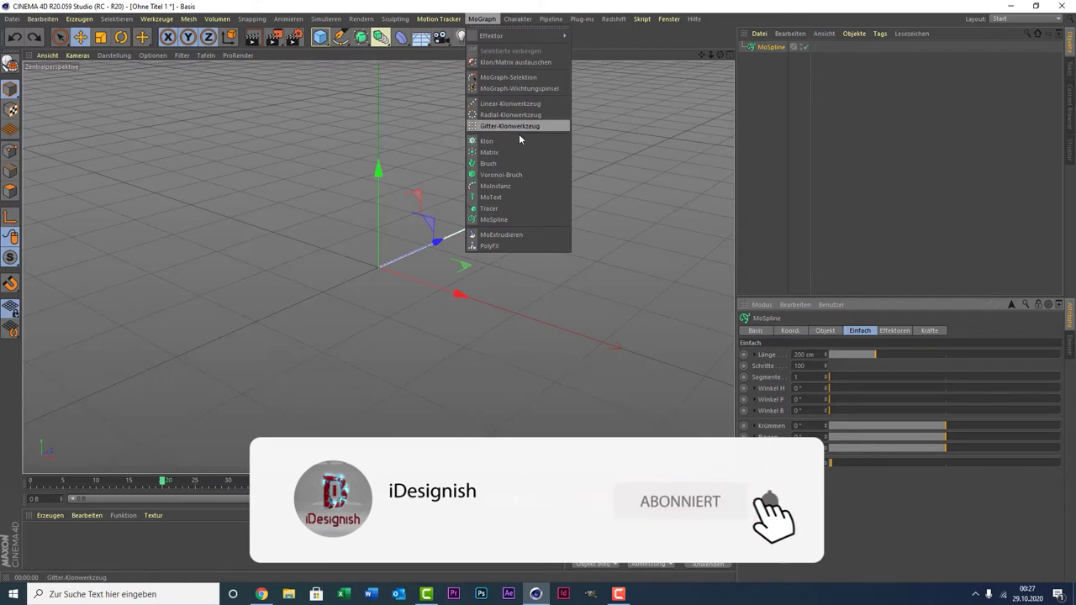
click(522, 141)
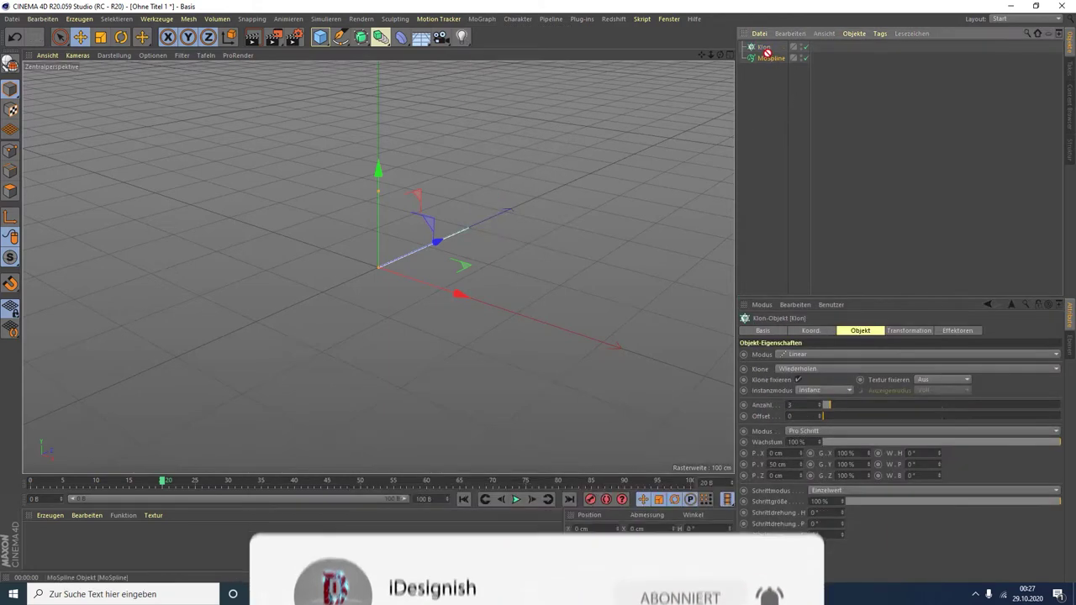
drag(772, 58, 761, 47)
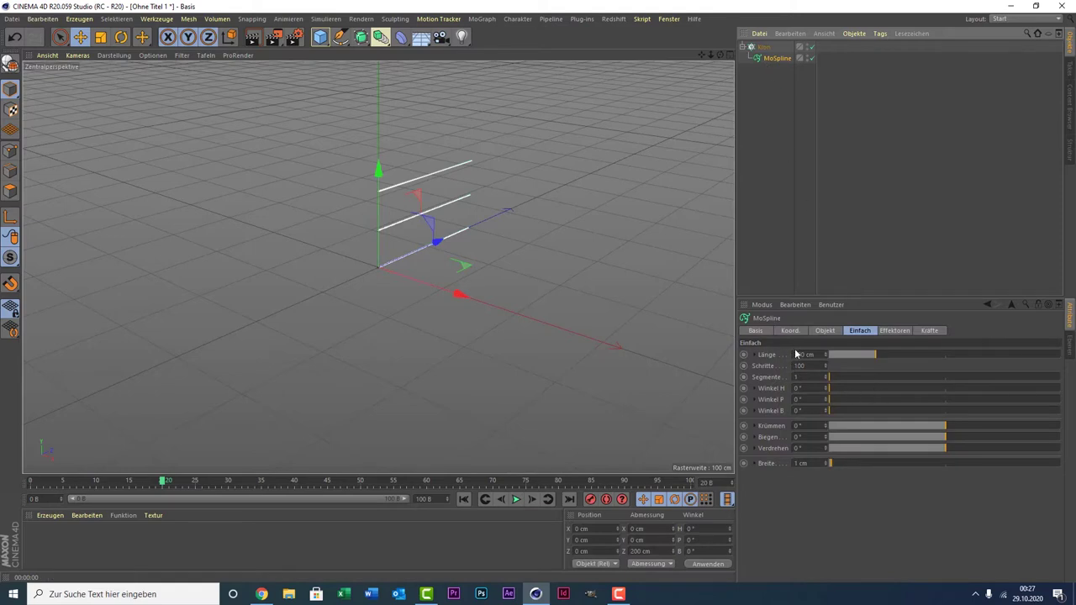
click(763, 47)
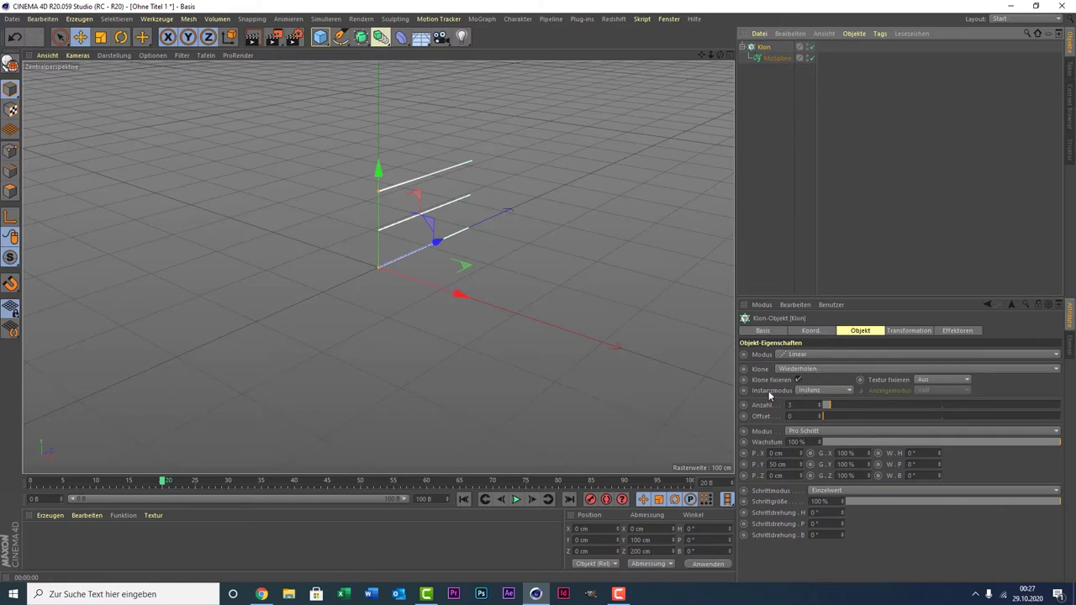
- Set the cloner to Radial mode on the XZ plane with radius 0 cm and 20 copies
click(785, 356)
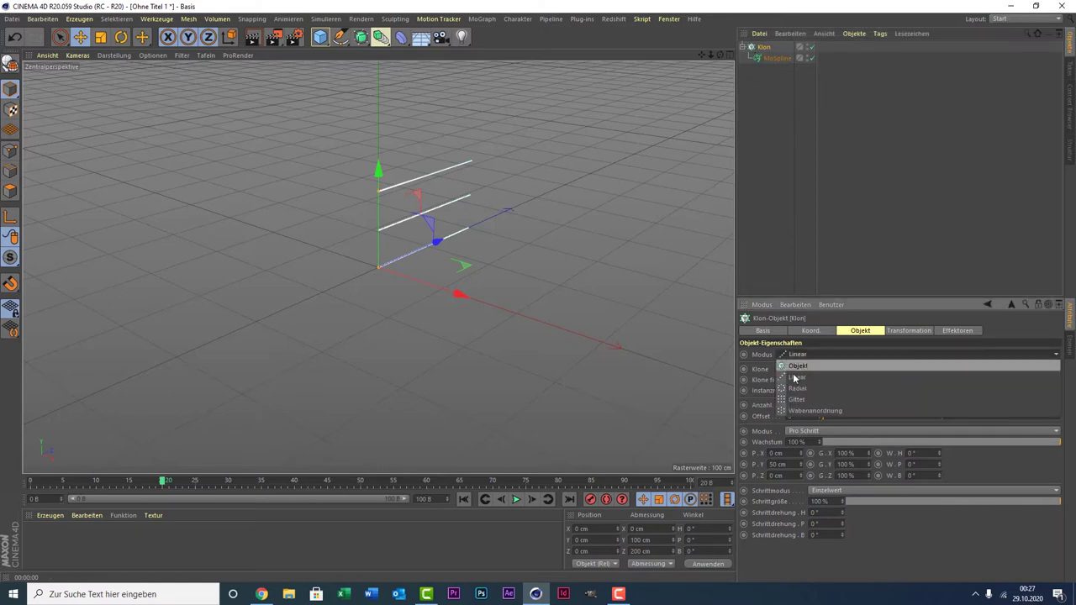
click(797, 388)
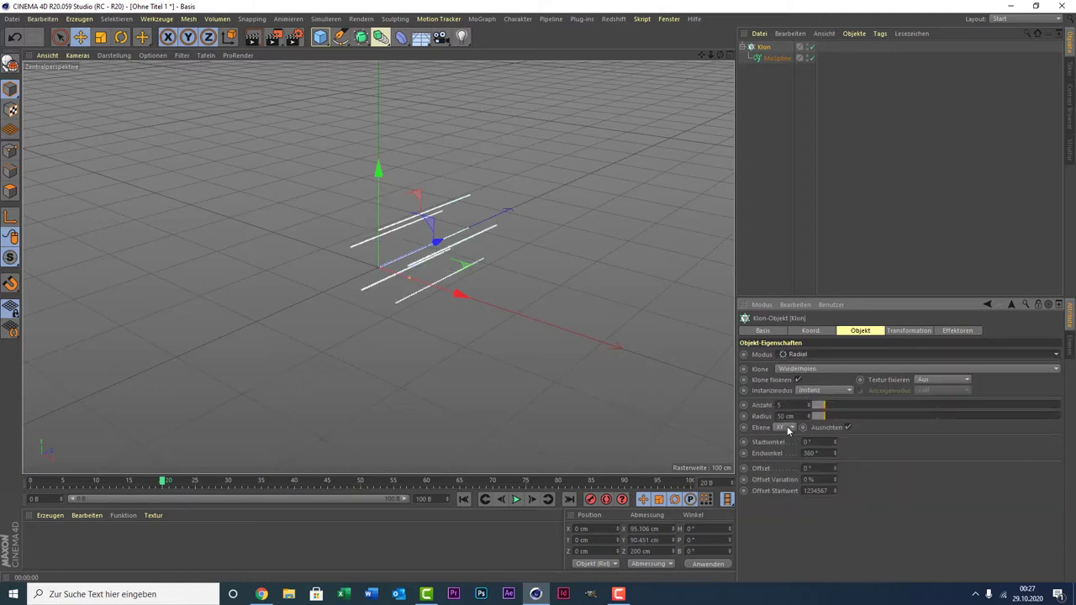
click(787, 426)
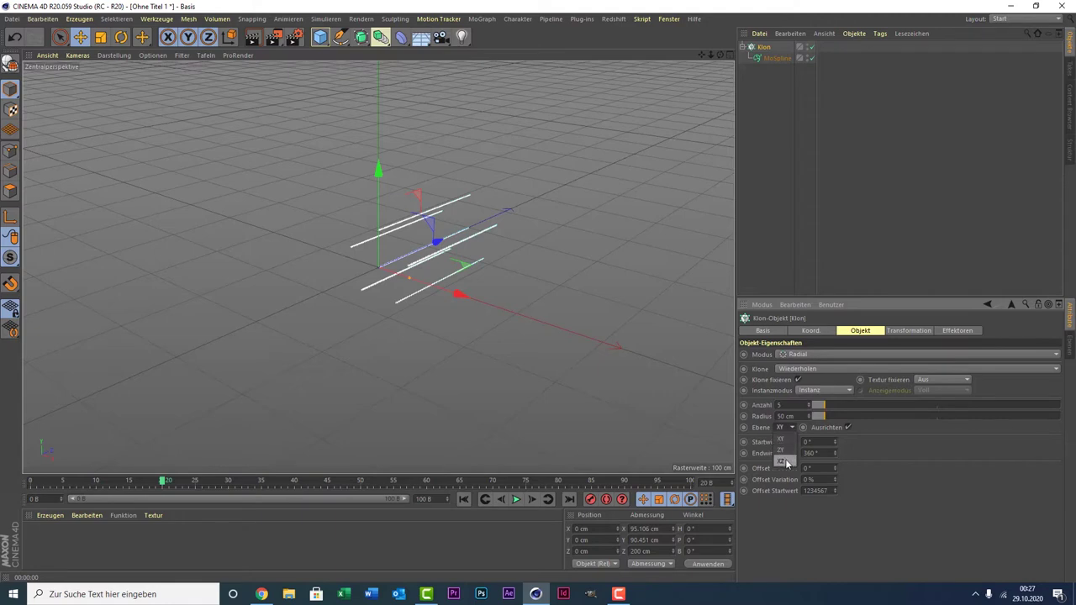
click(787, 460)
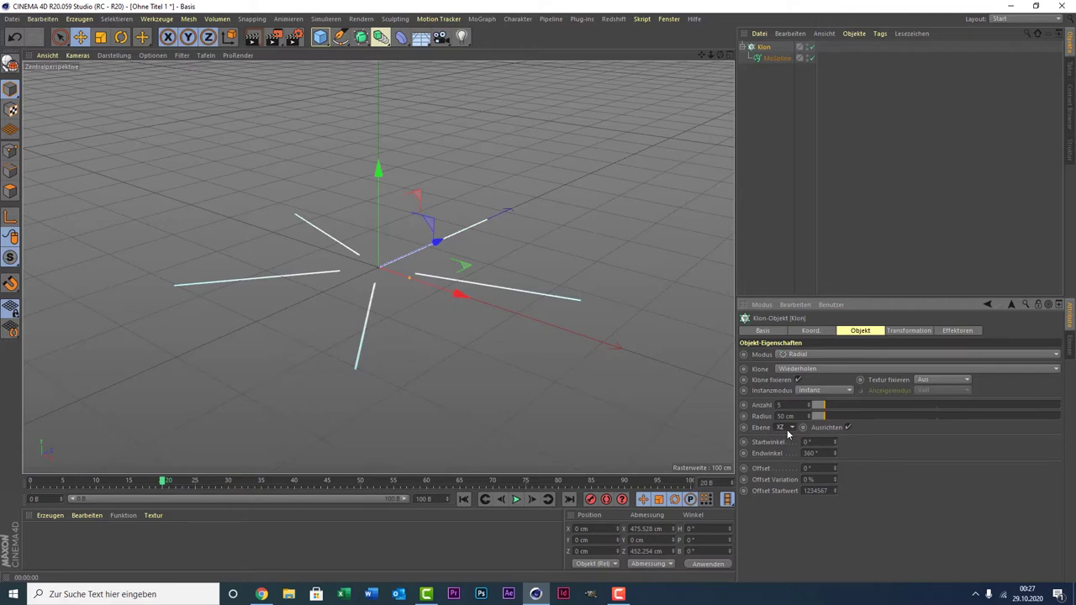
mouse_move(821, 416)
mouse_down()
mouse_move(799, 418)
mouse_move(863, 412)
mouse_up()
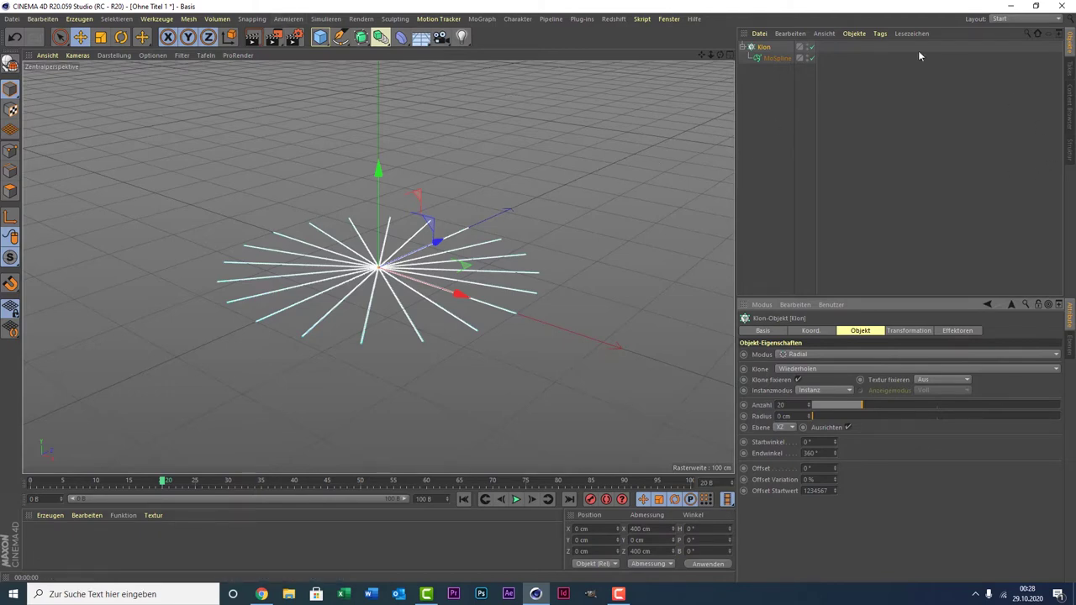
- Show the MoSpline's Forces settings and add a Gravitation force to the scene
click(766, 58)
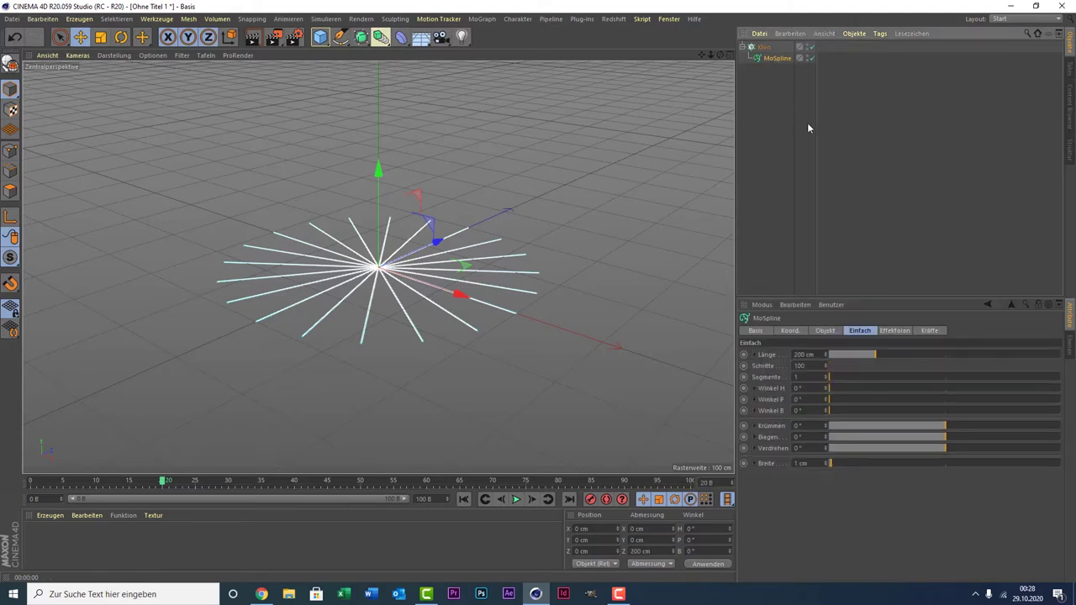
click(923, 331)
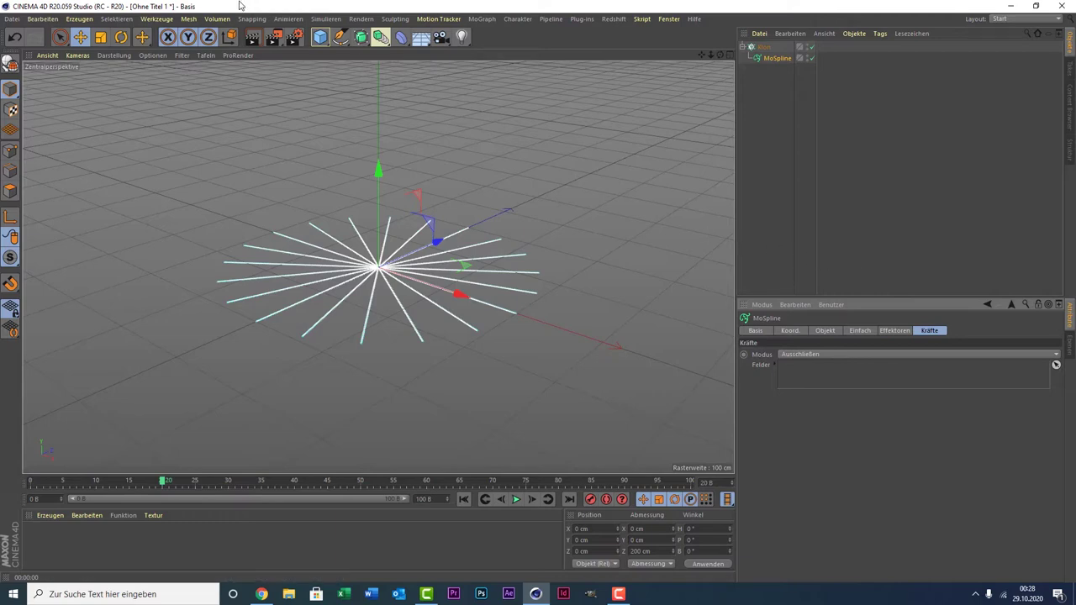
click(319, 20)
mouse_move(333, 62)
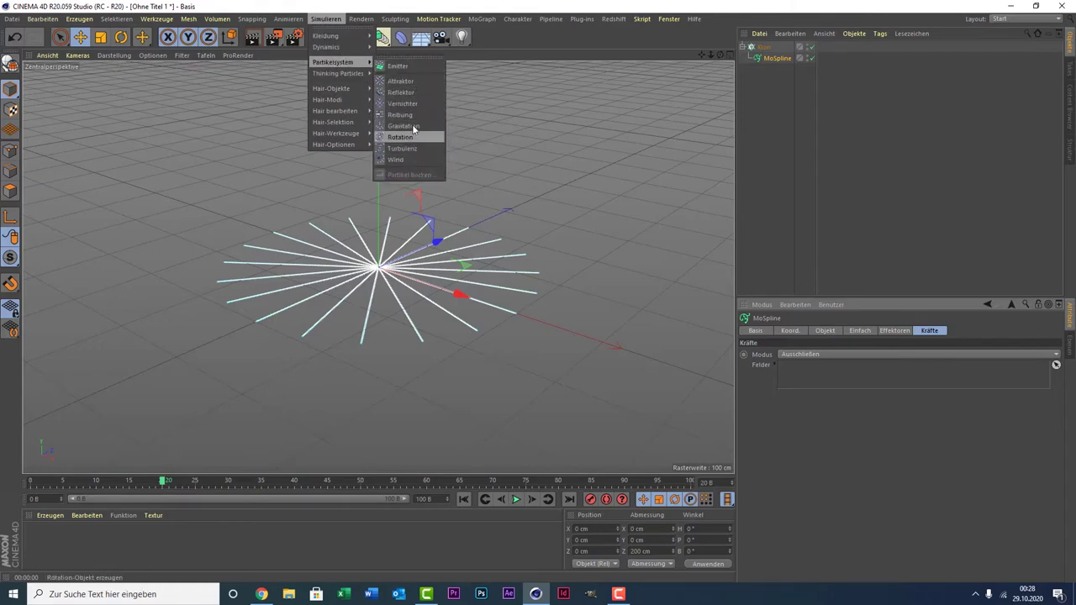
click(408, 126)
- Set the MoSpline's force mode to Include and add Gravitation to its force fields
click(776, 69)
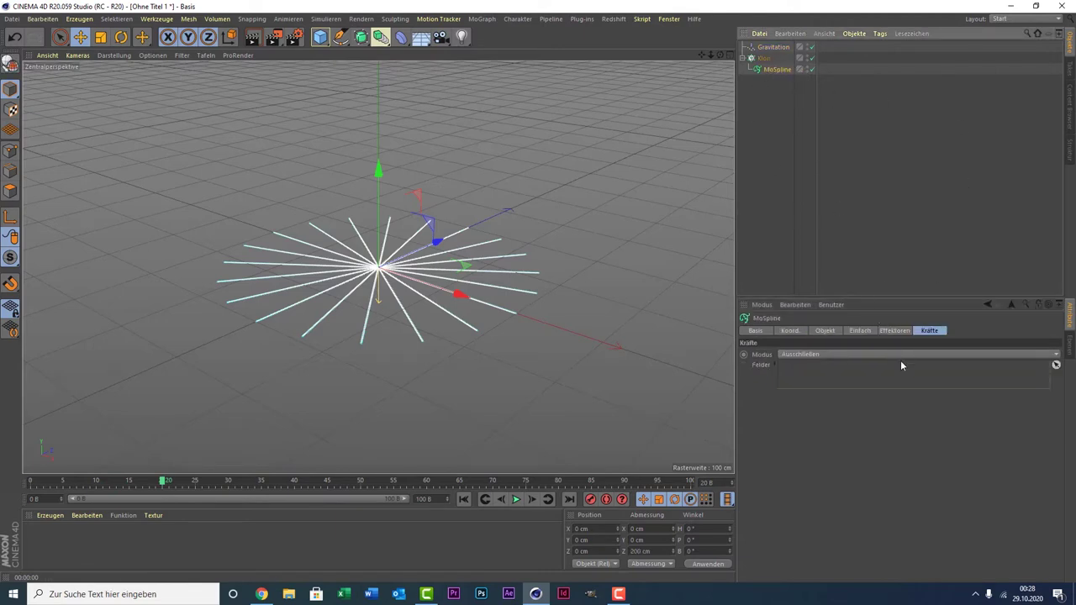
click(799, 354)
click(800, 365)
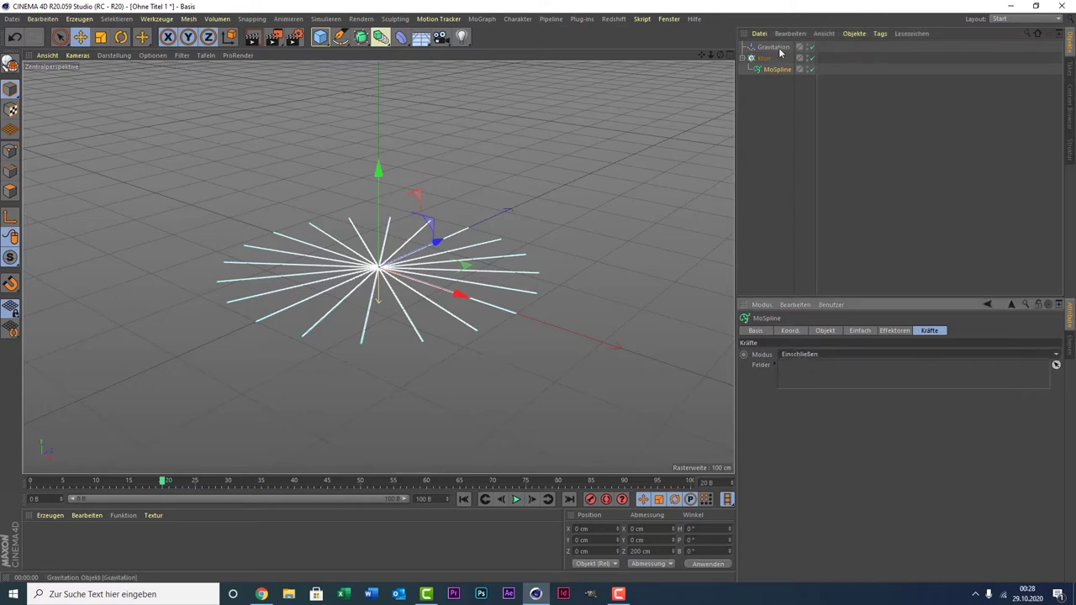
drag(777, 48, 801, 264)
drag(814, 378, 811, 374)
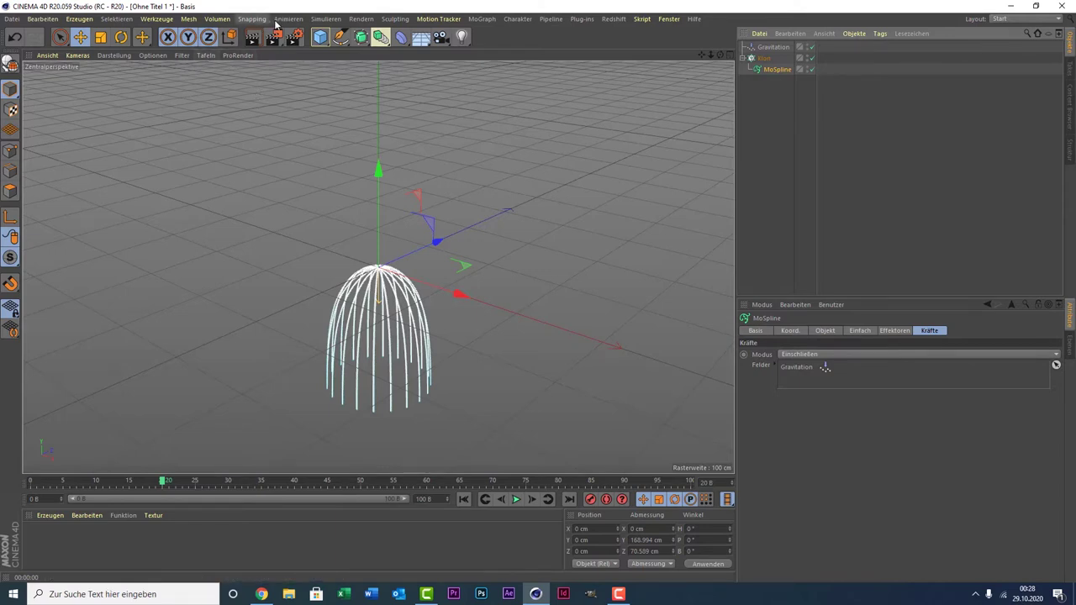
- Add a Turbulenz force to the MoSpline's force fields and play the animation
click(331, 17)
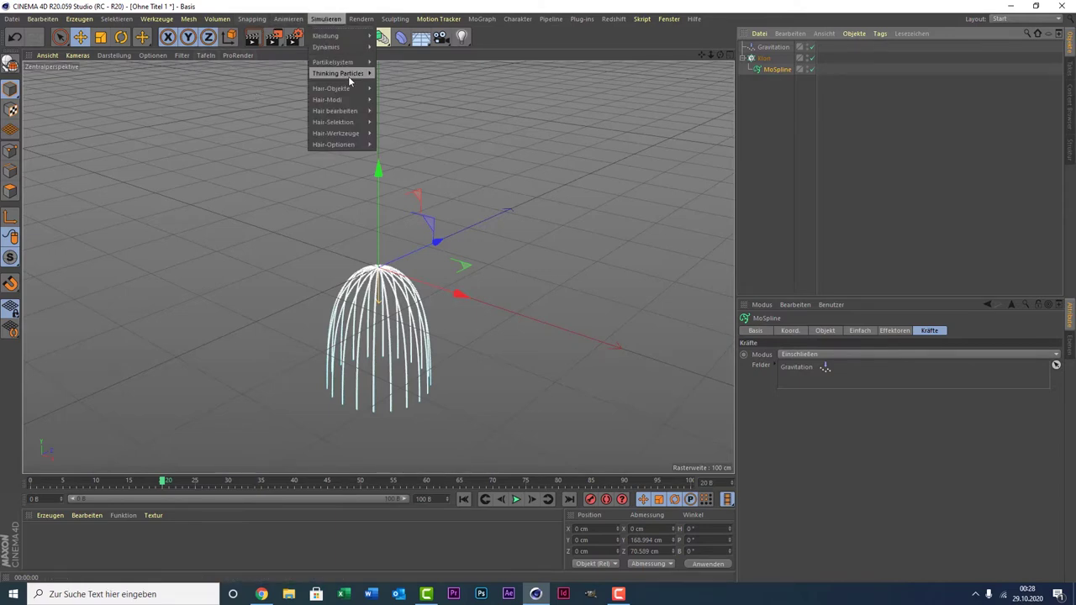
mouse_move(333, 62)
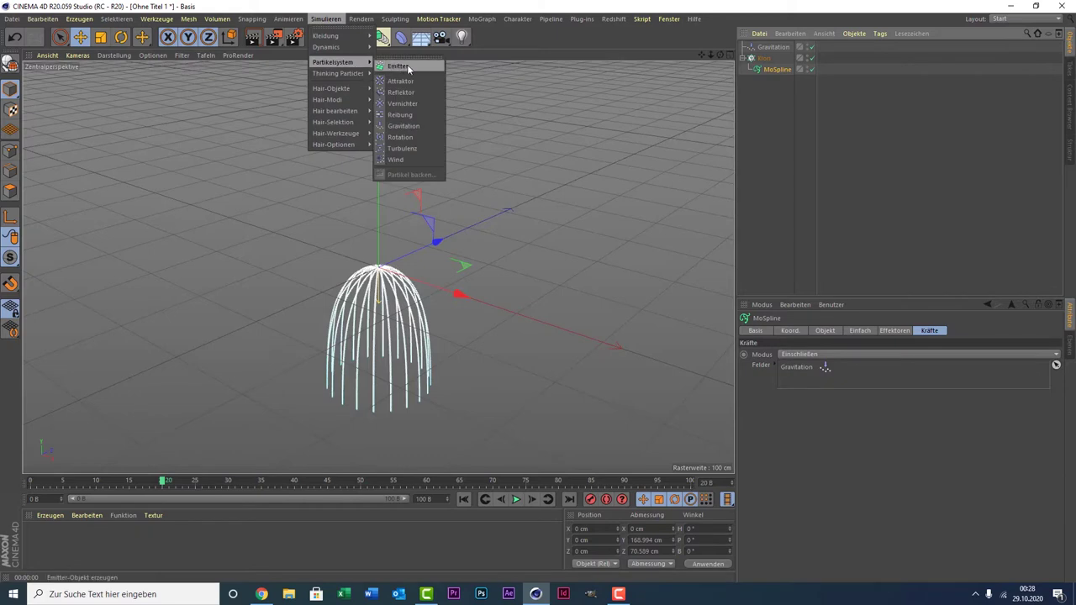
click(404, 148)
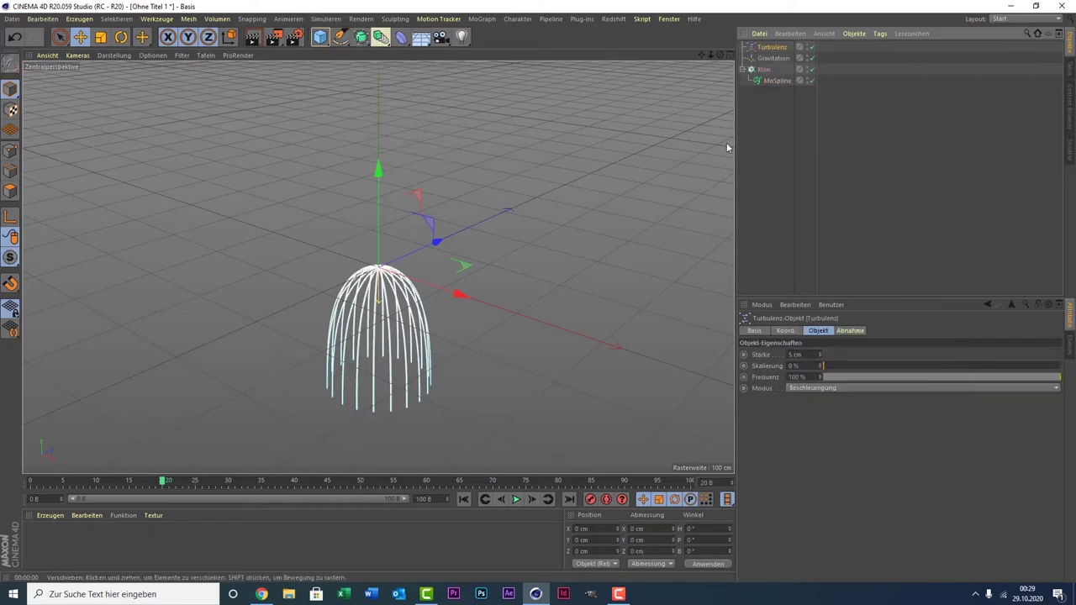
click(777, 81)
drag(773, 47, 799, 372)
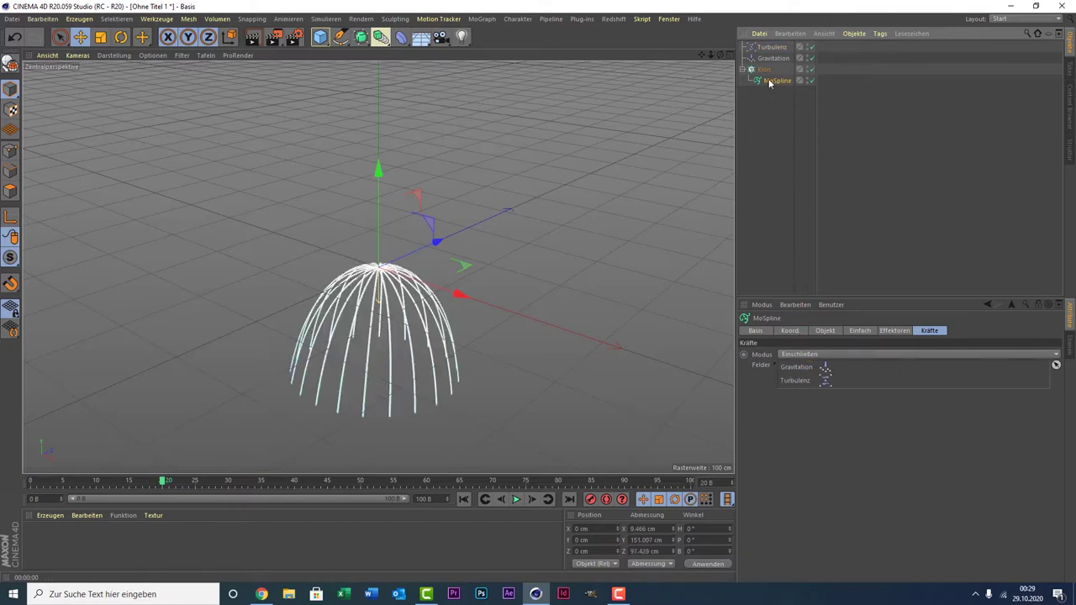
click(517, 500)
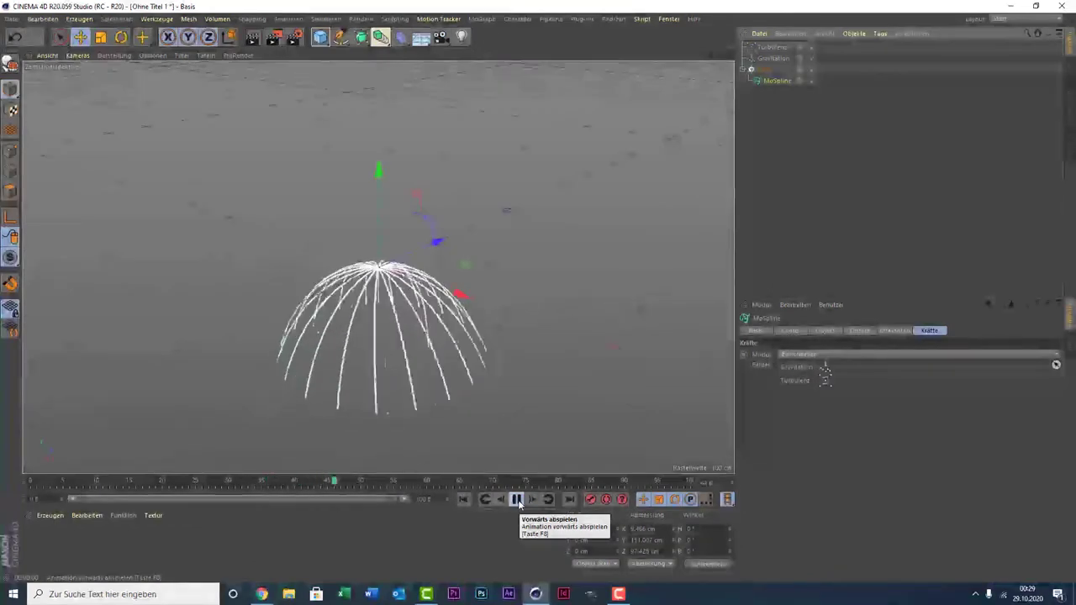
- Set the Turbulenz scale to 60 % and preview the strands' animation
click(517, 500)
click(770, 48)
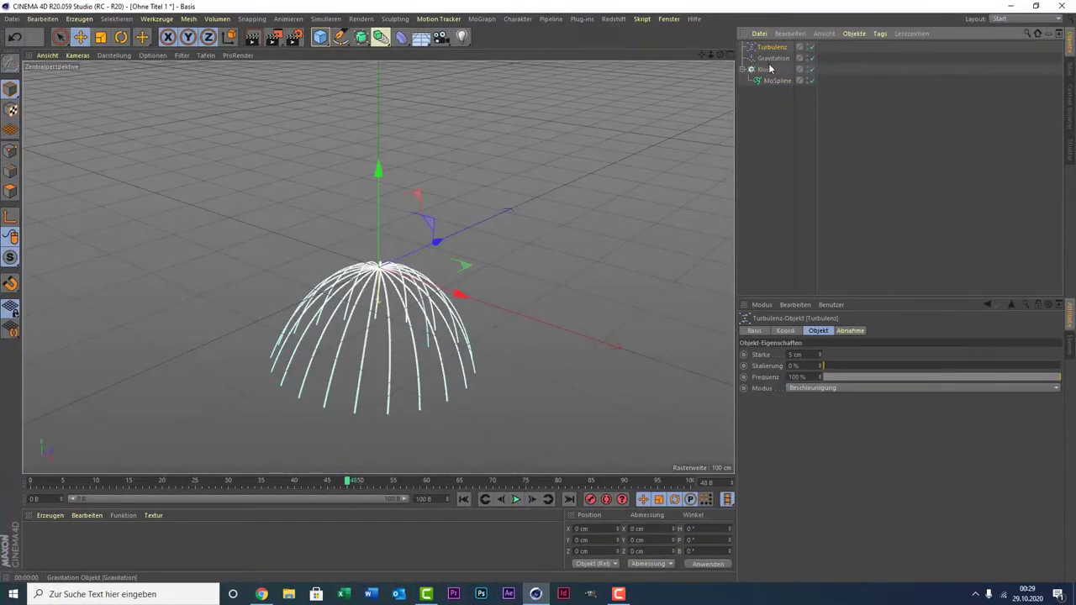
mouse_move(822, 366)
mouse_down()
mouse_move(845, 367)
mouse_move(847, 401)
mouse_move(779, 343)
mouse_up()
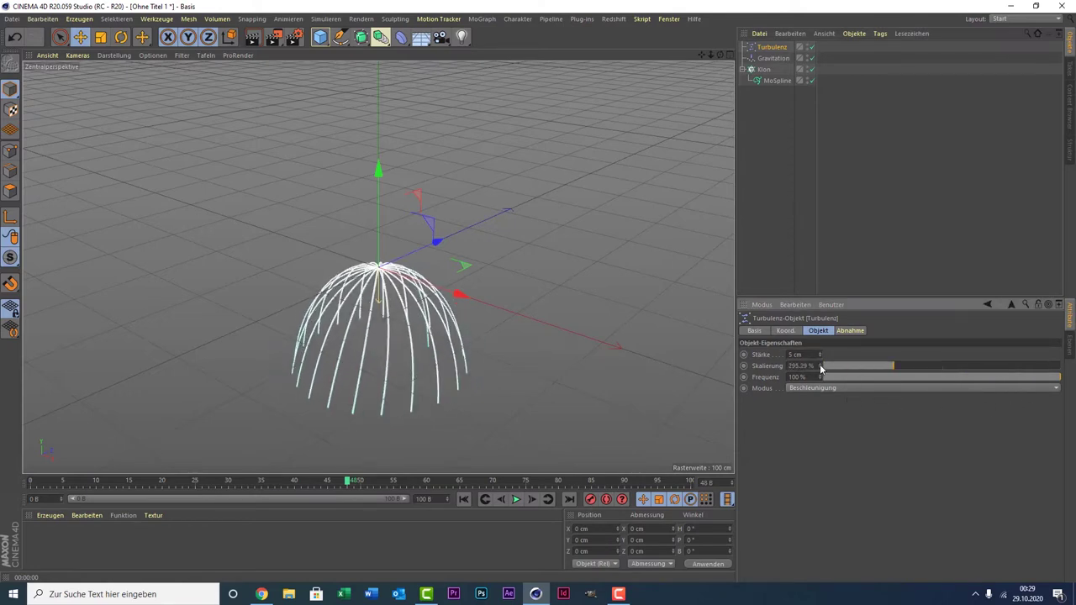
click(790, 365)
text(60)
key(Return)
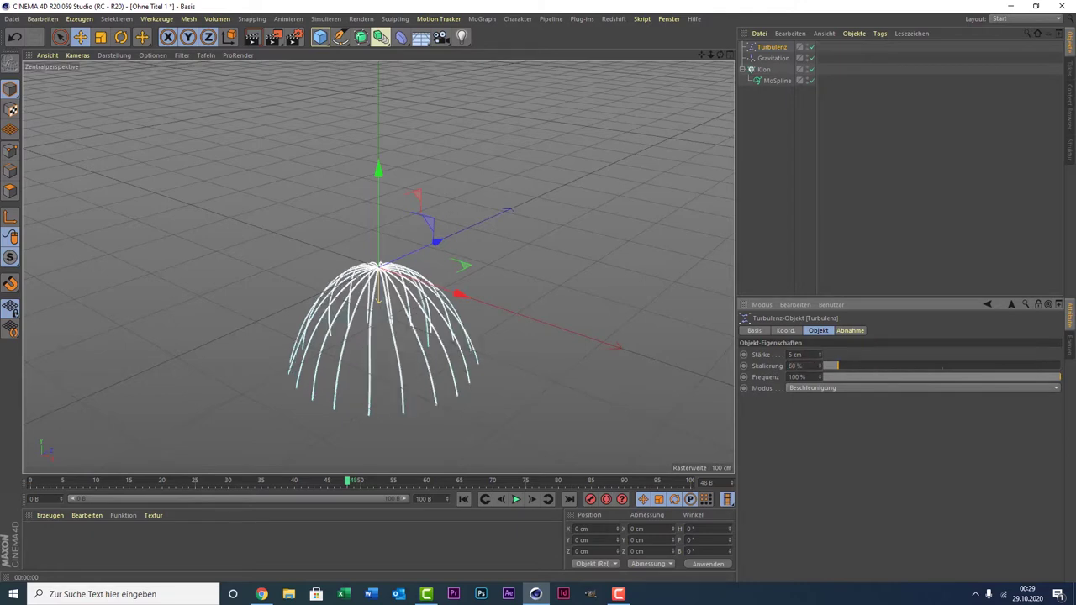
click(516, 499)
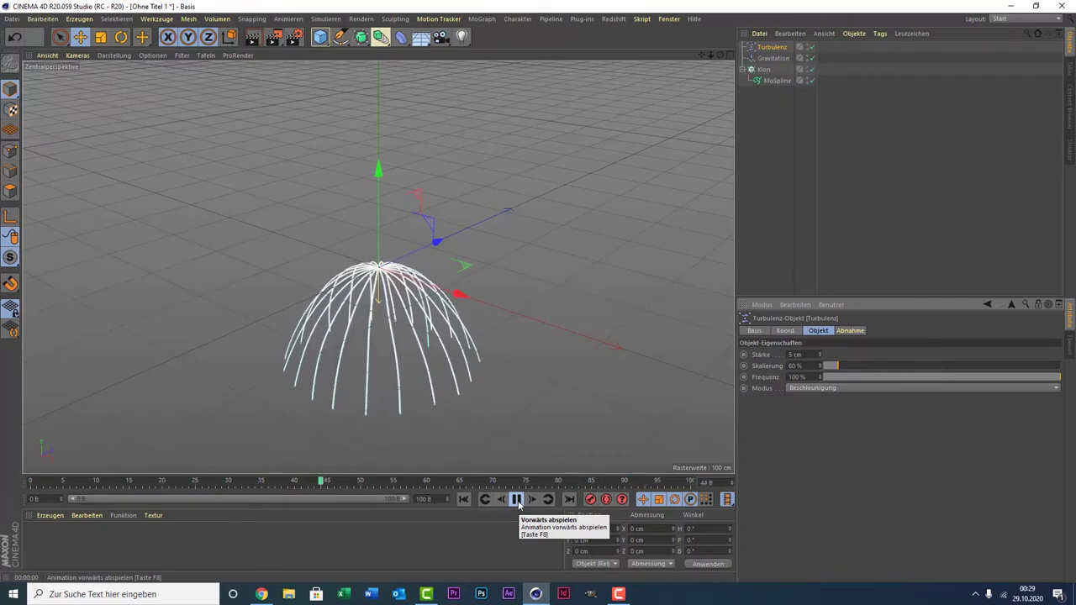
click(517, 500)
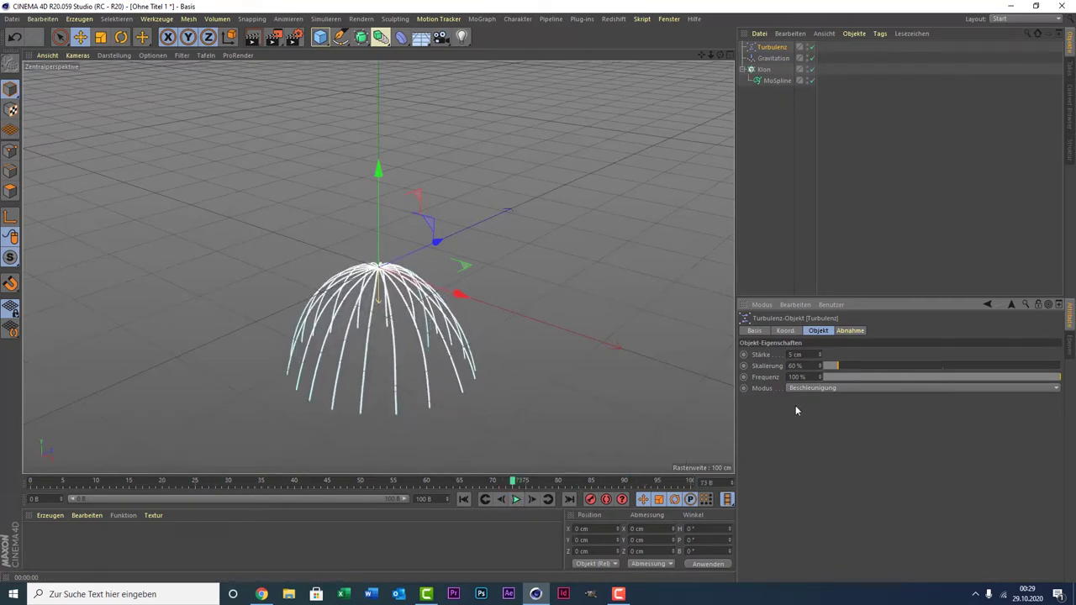
- Set the Turbulenz frequency to 50 %, preview playback, and reselect the MoSpline
double_click(796, 376)
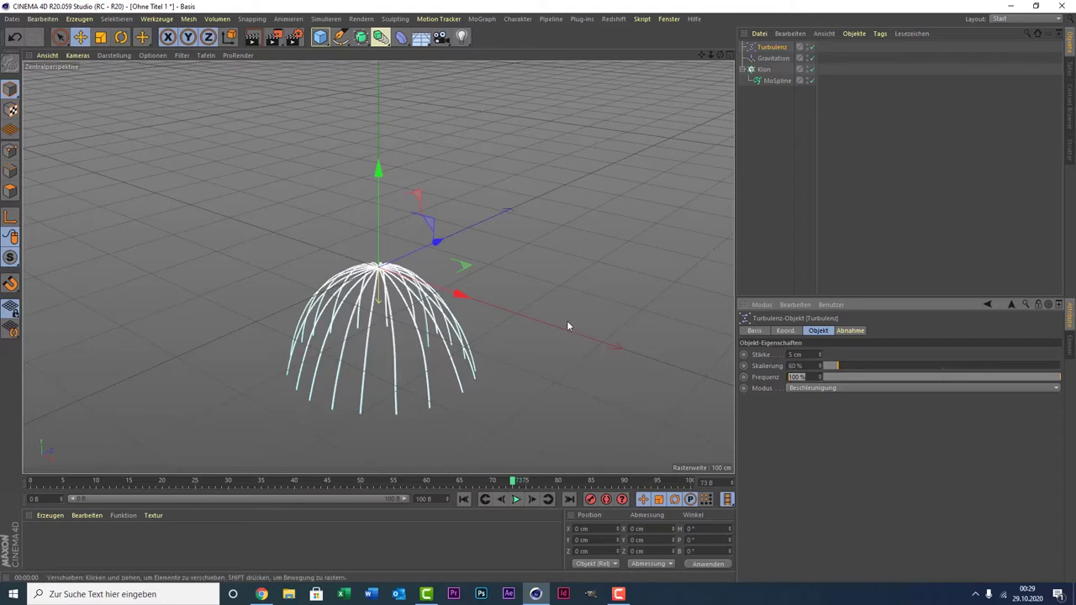
text(50)
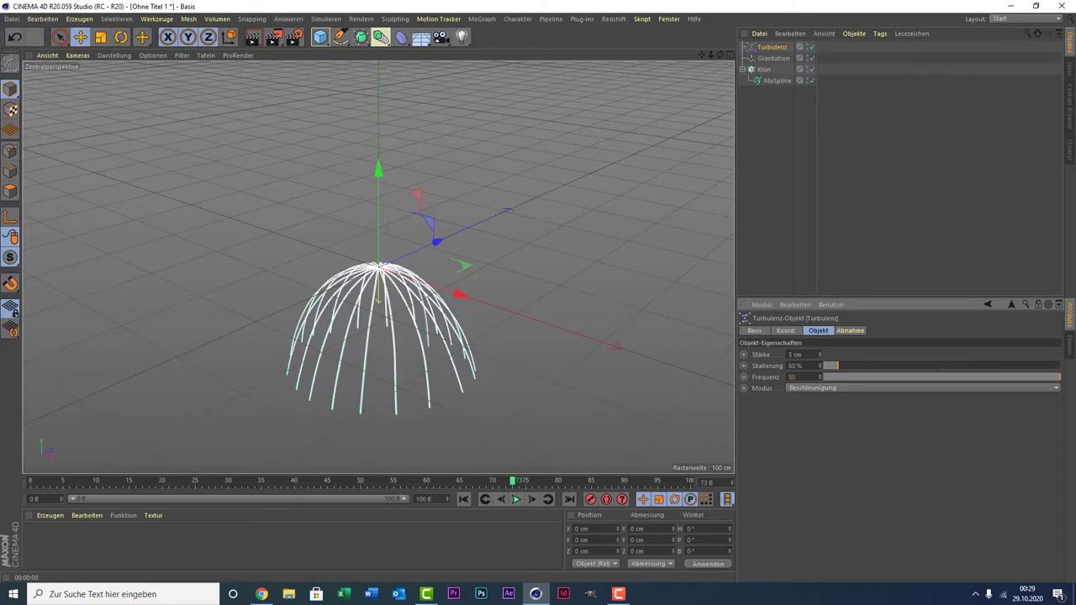
key(Return)
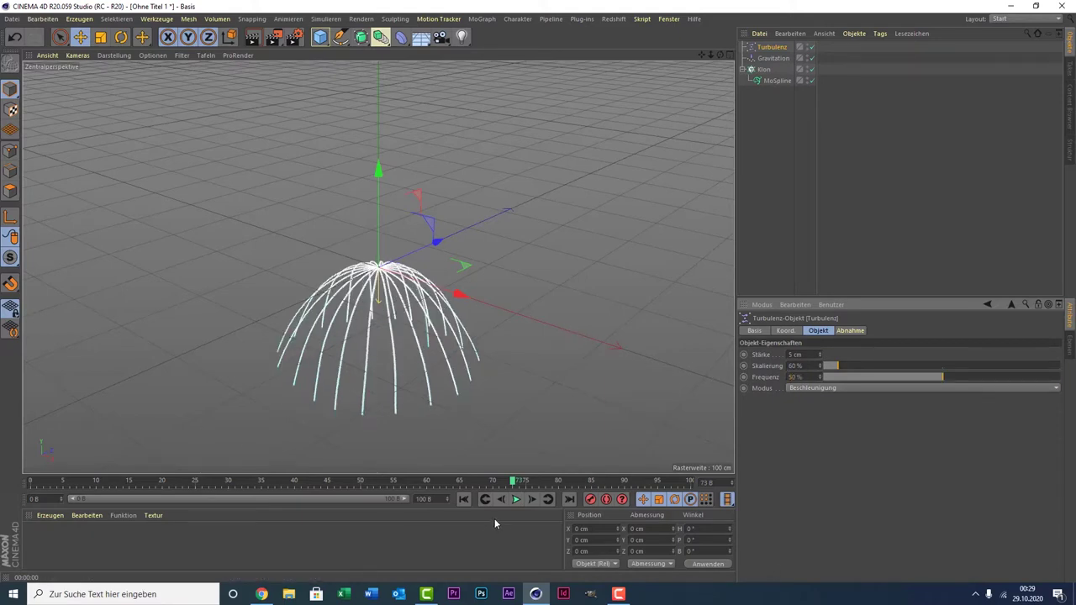
click(516, 499)
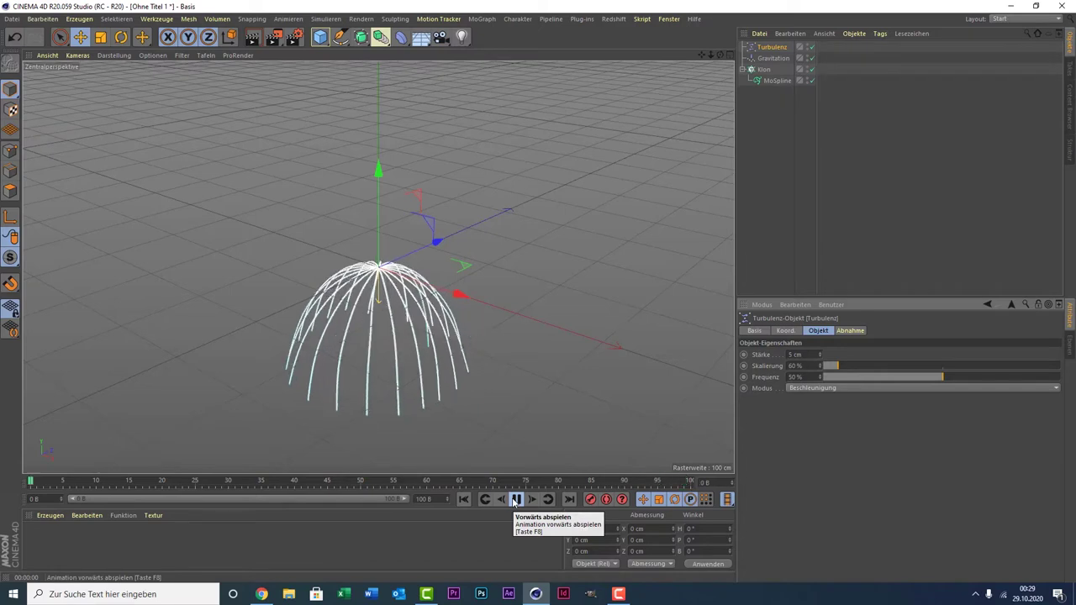
click(515, 499)
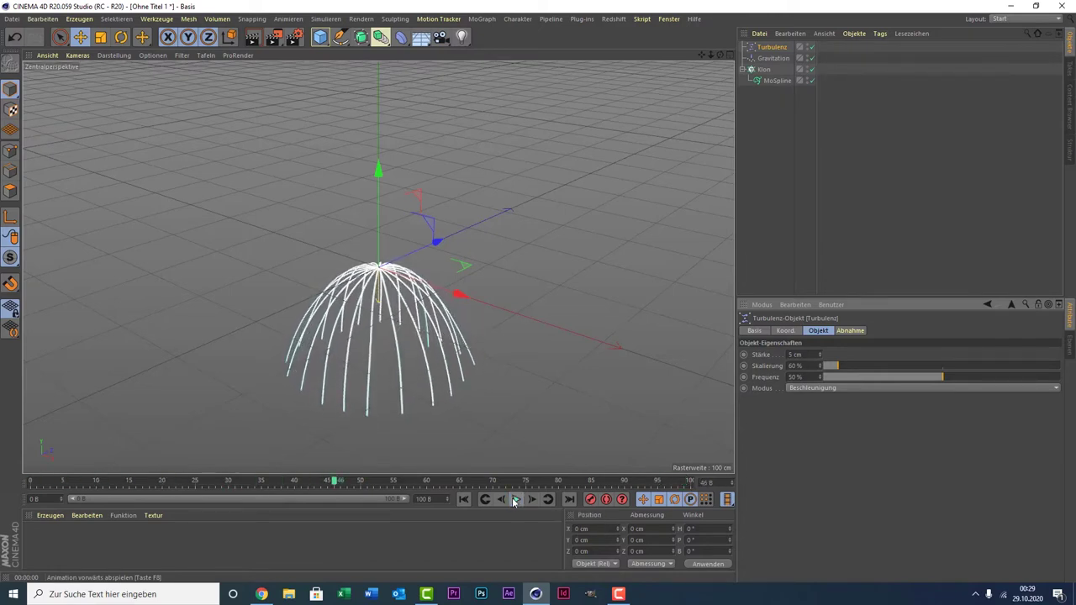
click(765, 84)
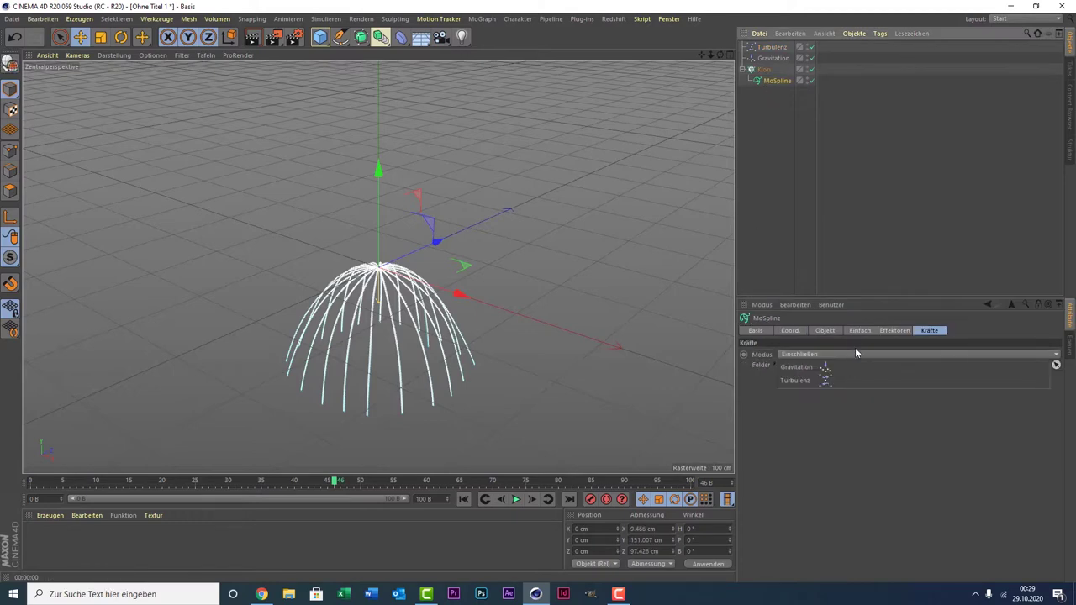
- Bend the MoSpline strands to 231° in its Simple settings and preview the playback
click(848, 330)
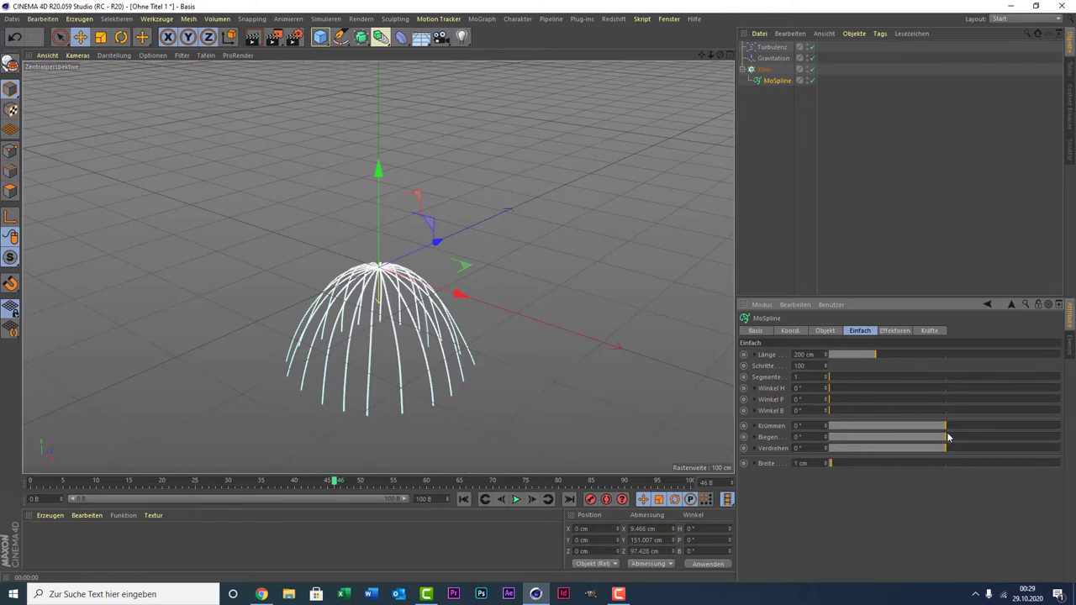
drag(947, 437, 1020, 434)
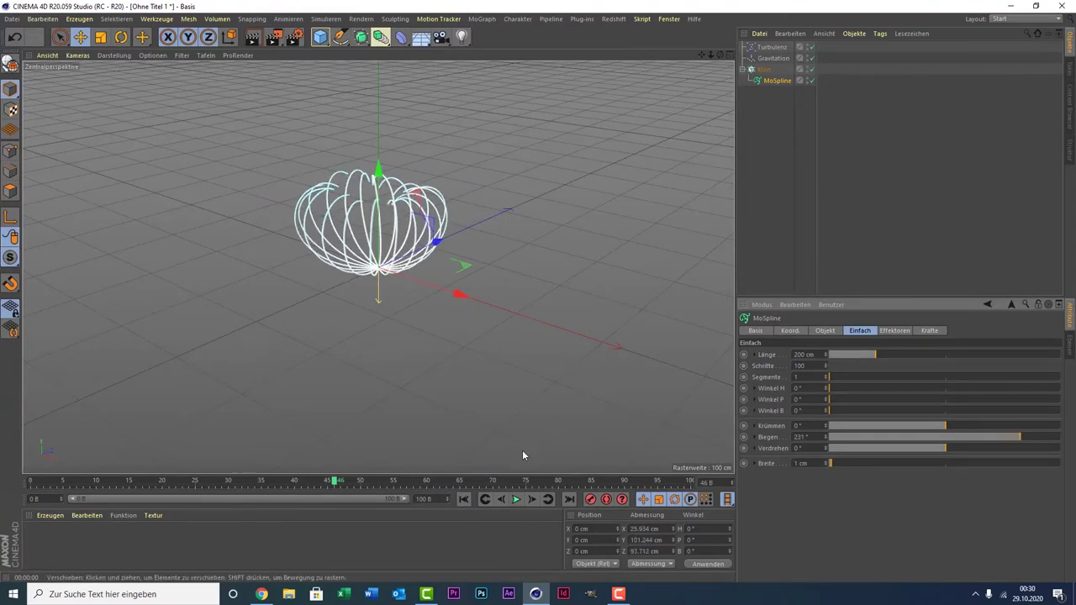
click(521, 501)
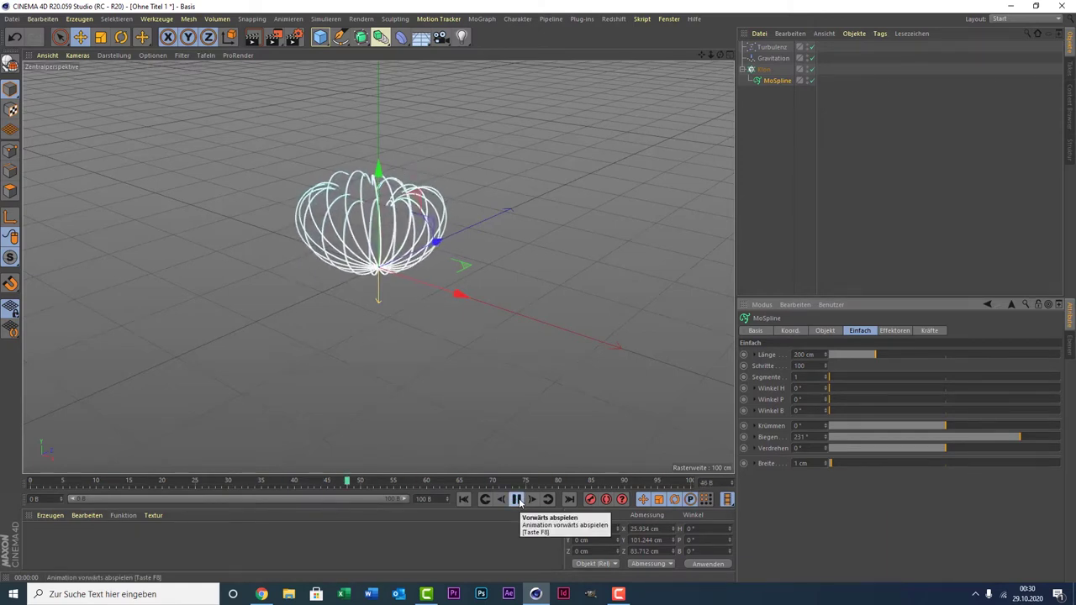
click(519, 501)
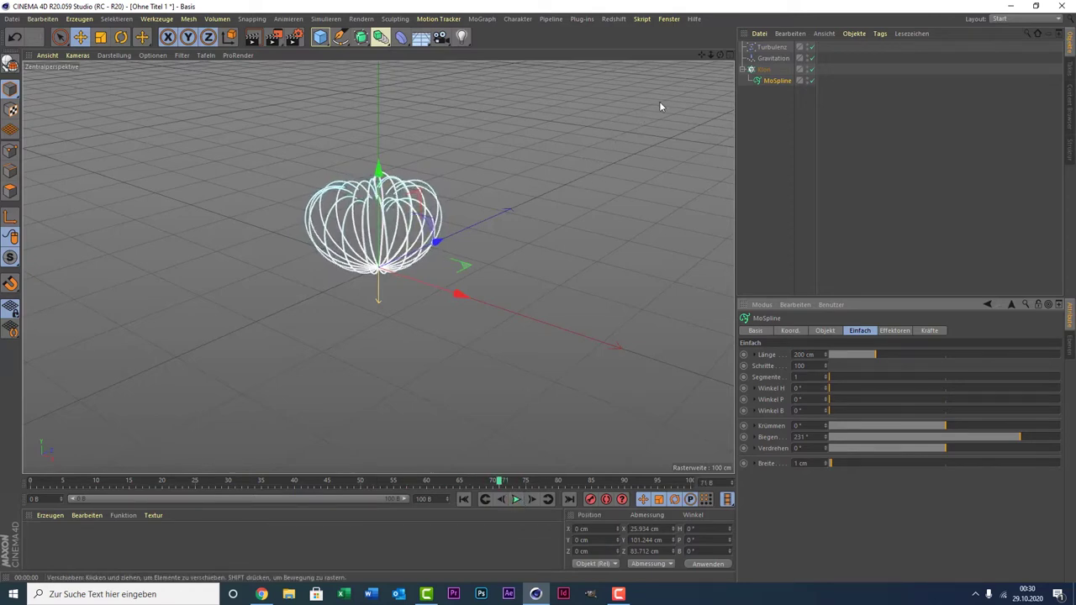
- Add a Kreis circle spline and a Sweep generator to the scene
click(341, 37)
click(535, 80)
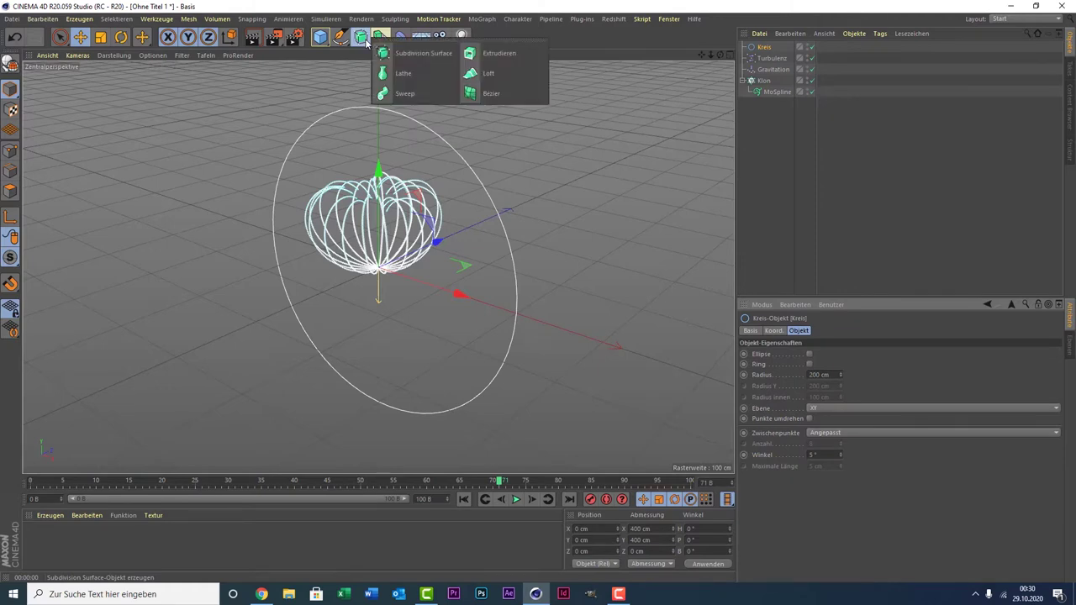
drag(367, 43, 392, 90)
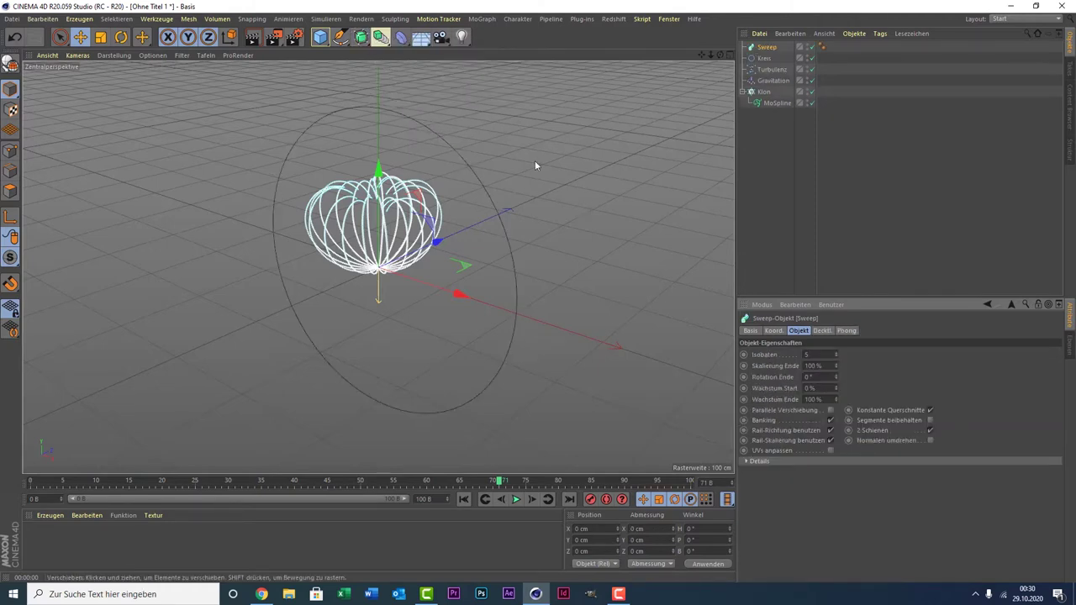
- Delete an accidentally added cube, test-render the view, and select the Kreis circle
click(320, 37)
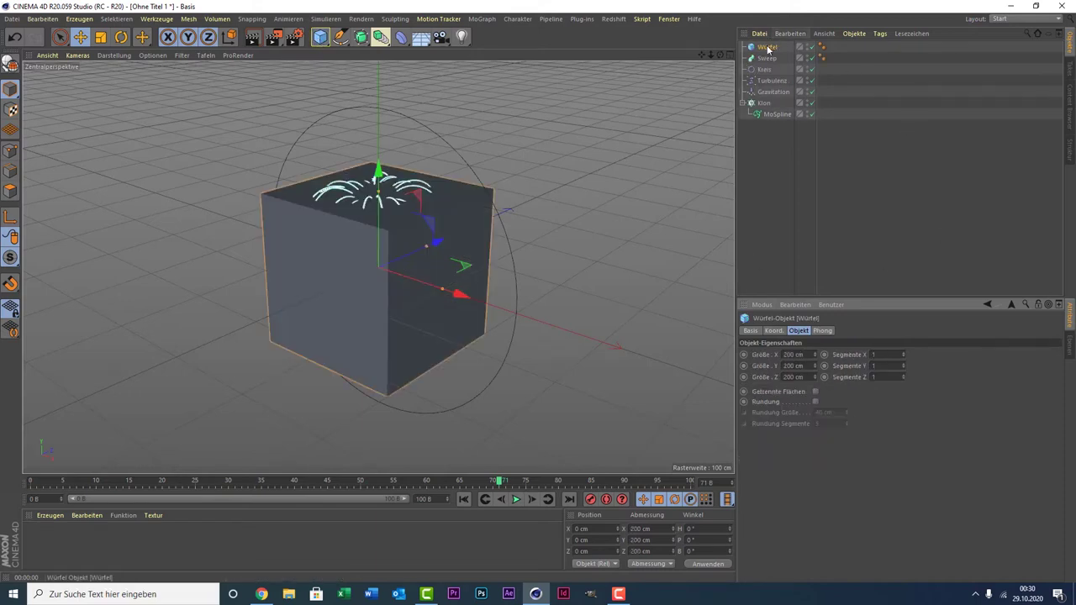
key(Delete)
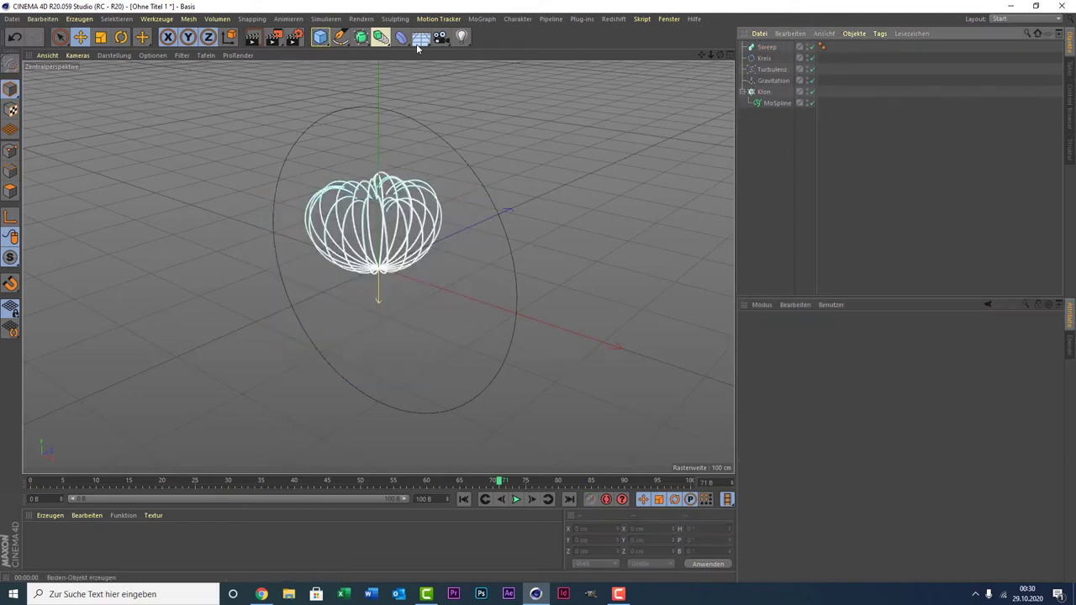
click(254, 39)
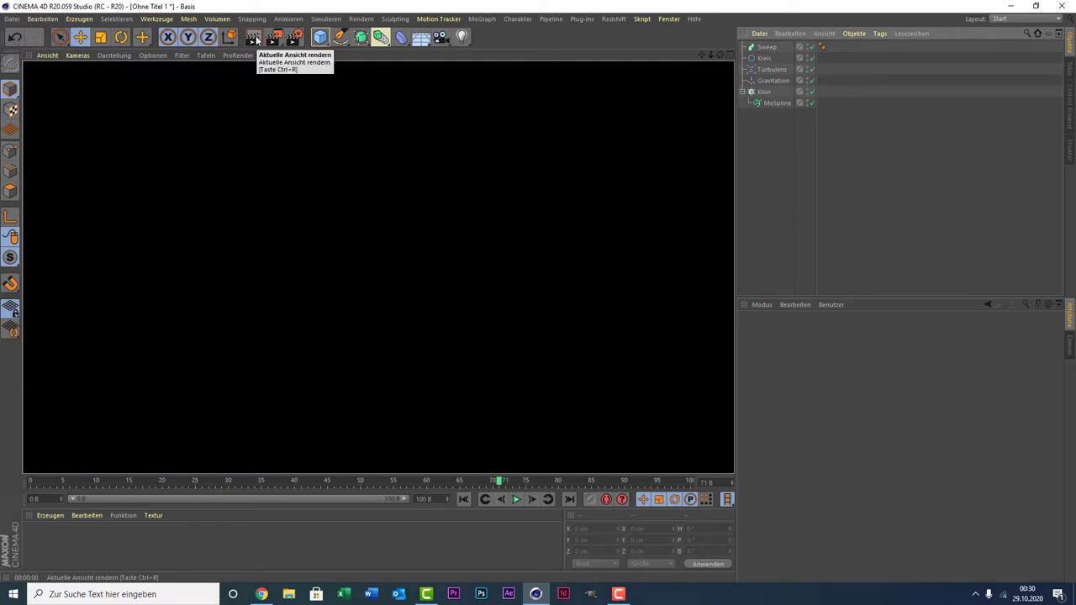
click(785, 200)
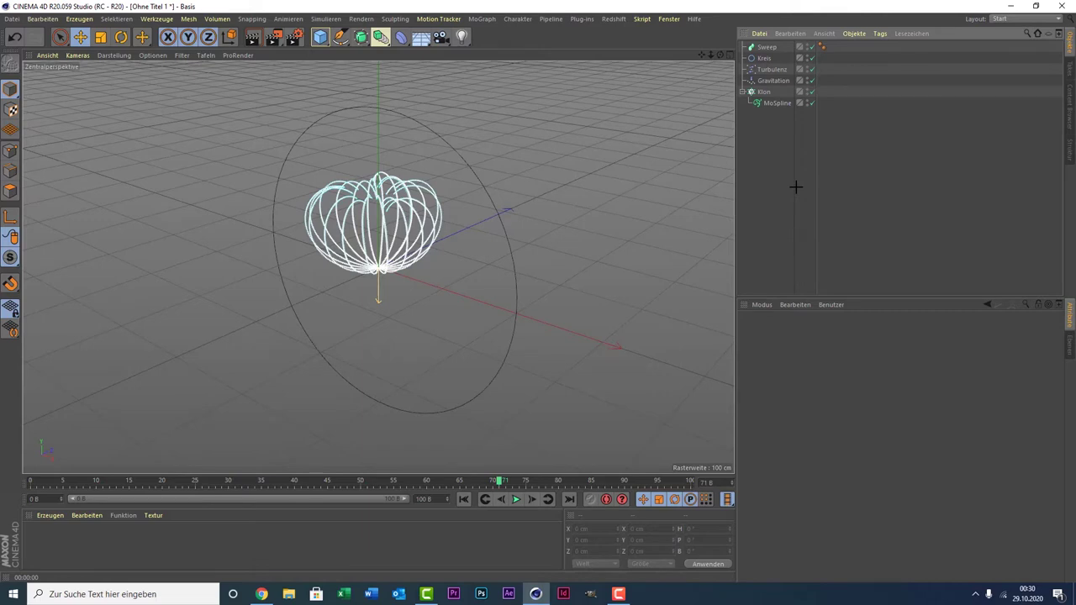
click(766, 58)
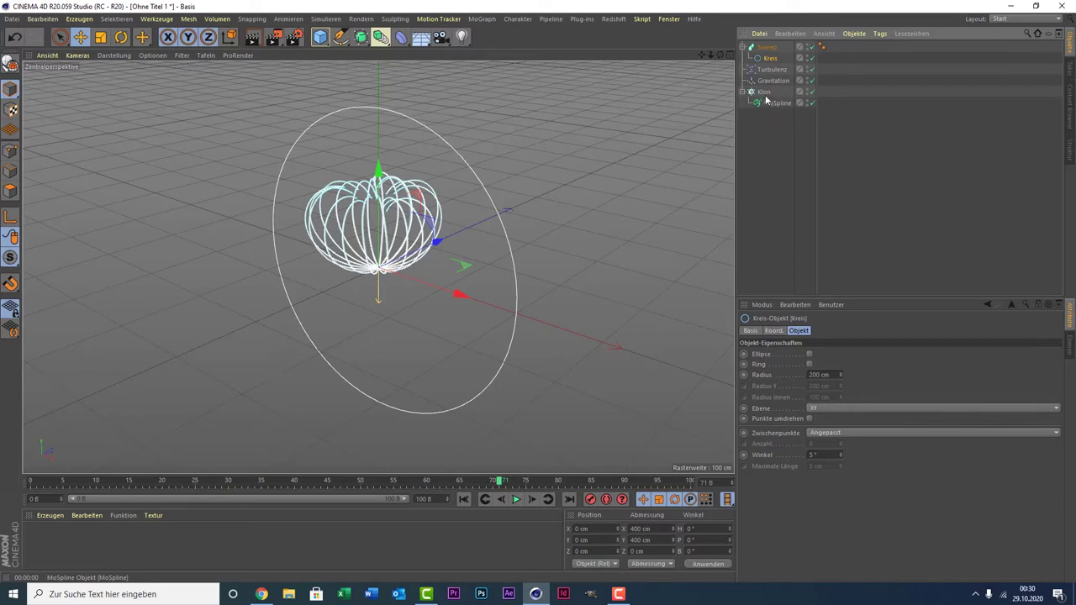
- Move the MoSpline out of the Klon and into the Sweep beneath the Kreis circle
click(765, 94)
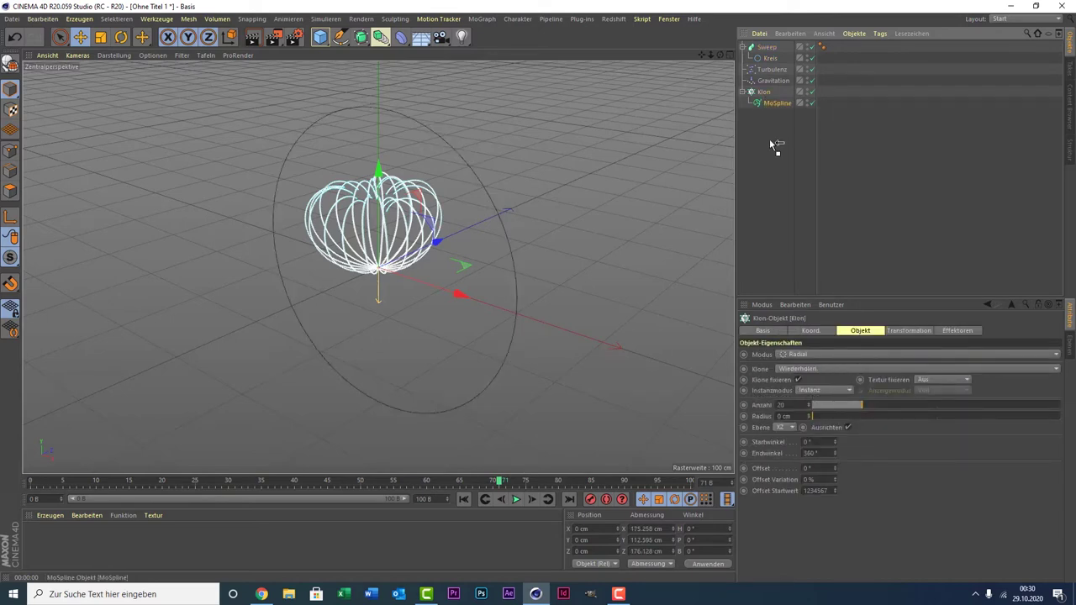
drag(766, 101, 770, 141)
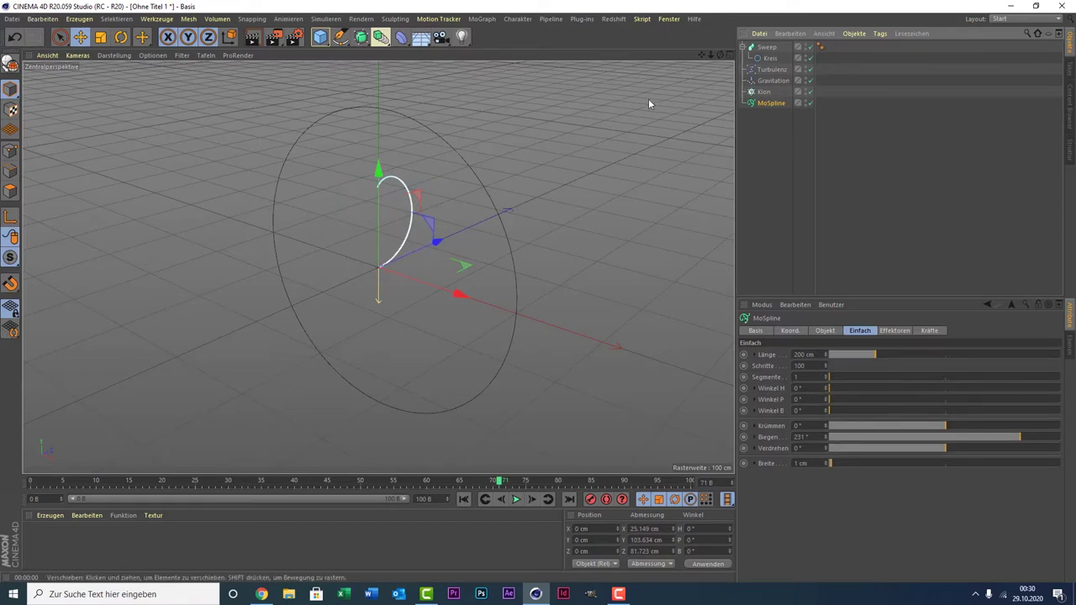
mouse_move(756, 104)
mouse_down()
mouse_move(774, 61)
mouse_move(774, 70)
mouse_up()
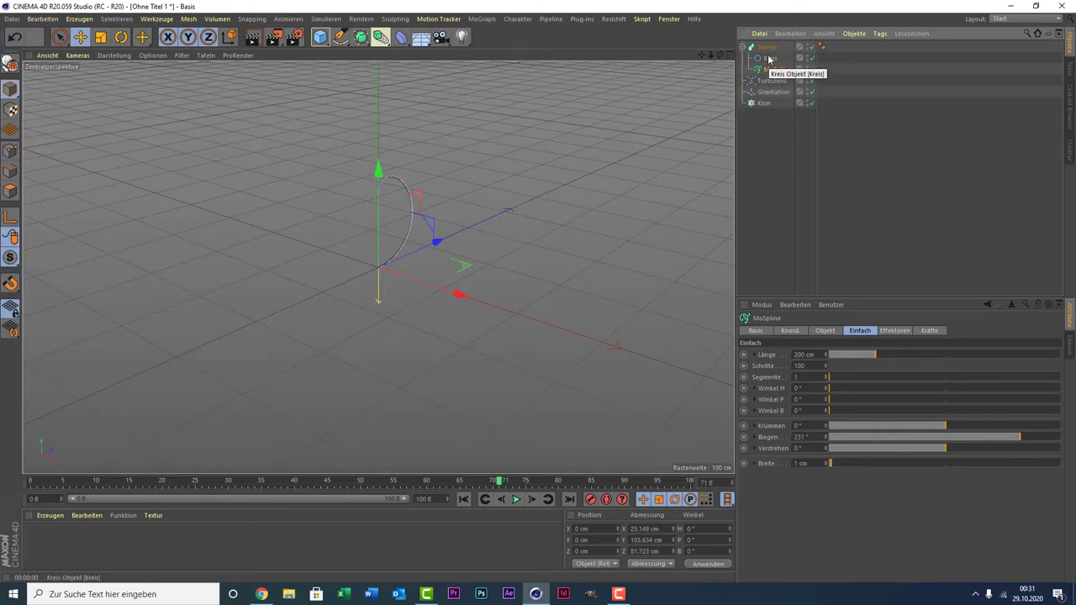
click(768, 58)
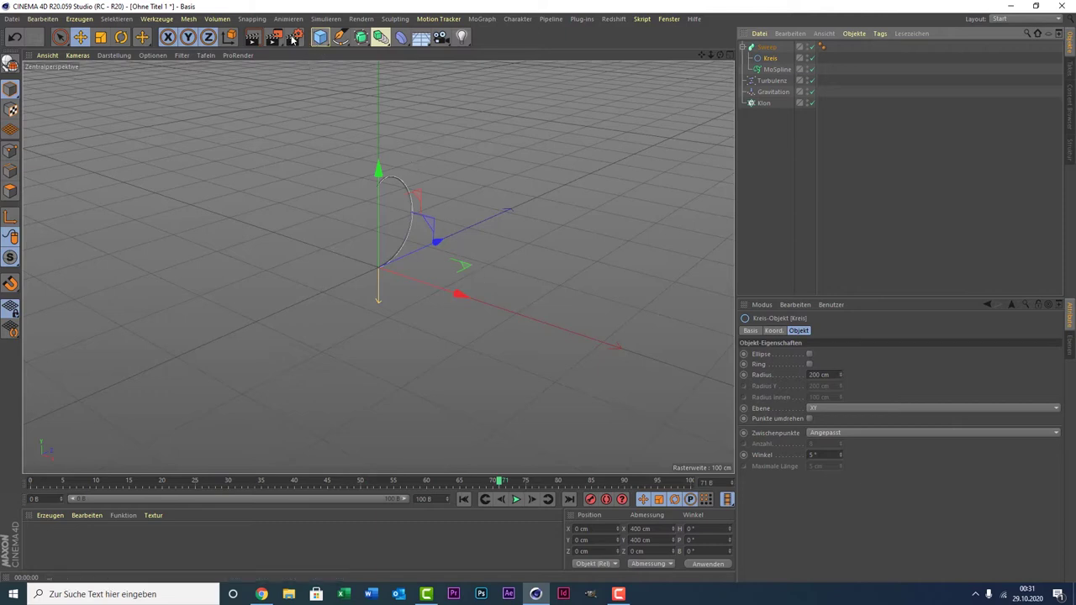
- Test-render the sweep result and select the MoSpline
click(252, 36)
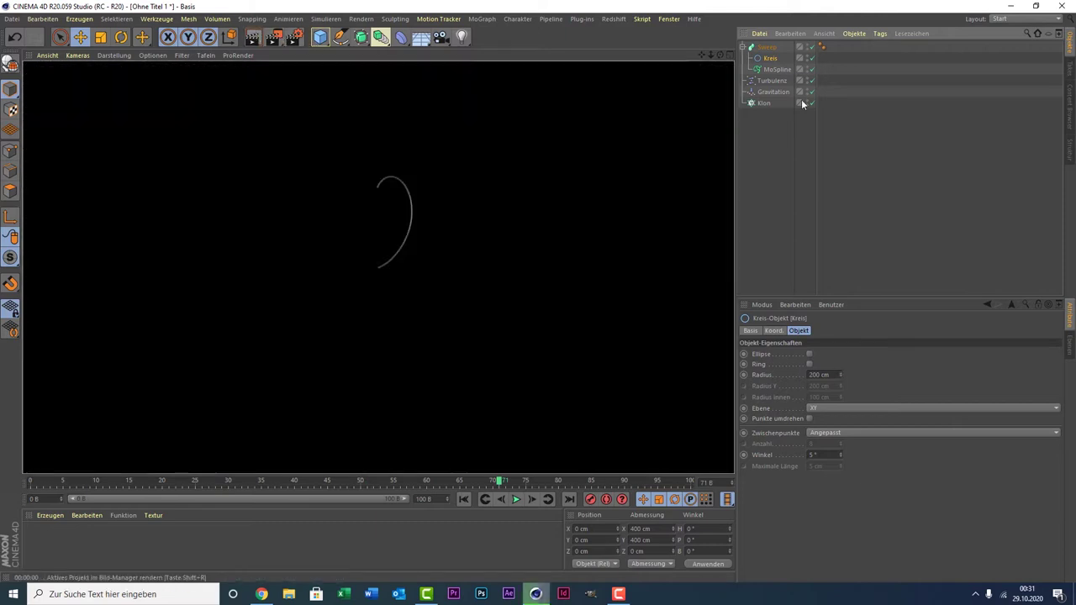
click(483, 243)
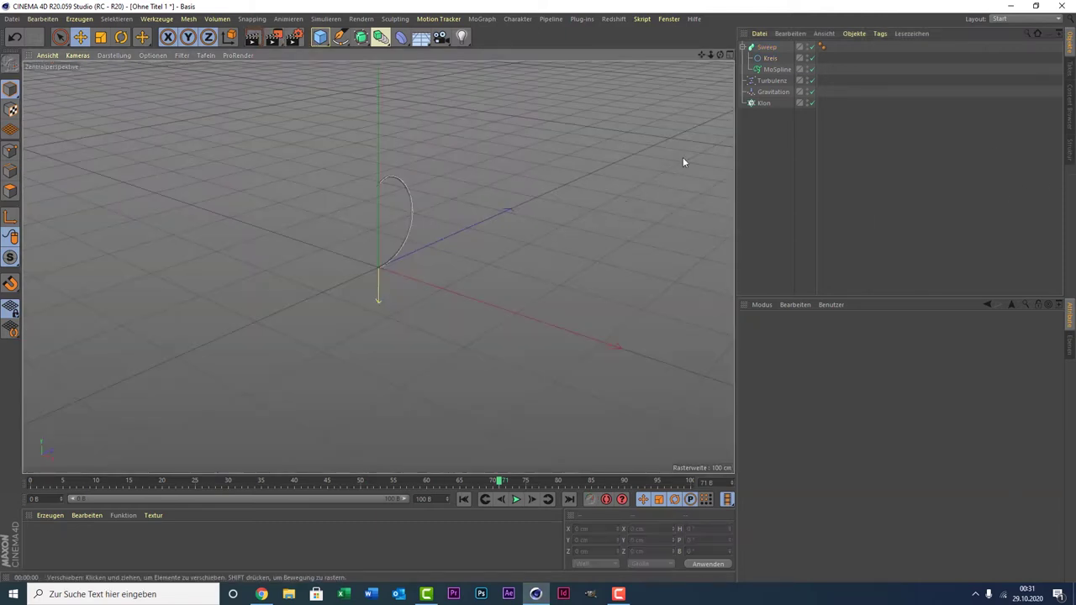
click(779, 70)
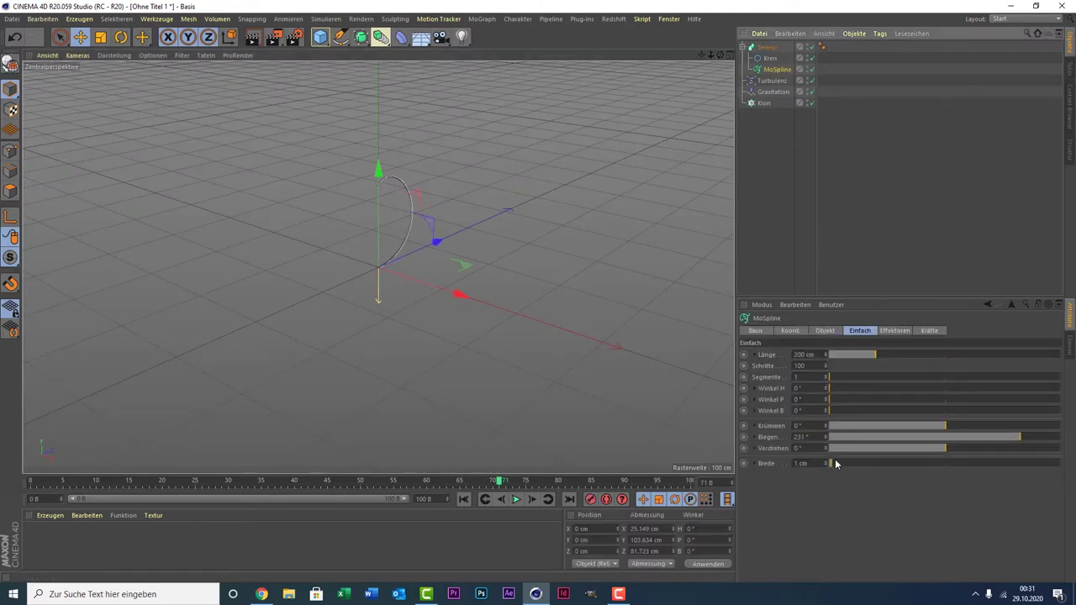
- Set the MoSpline width to 5 cm so the sweep forms a thin tube
mouse_move(835, 463)
mouse_down()
mouse_move(957, 464)
mouse_move(827, 453)
mouse_move(848, 464)
mouse_up()
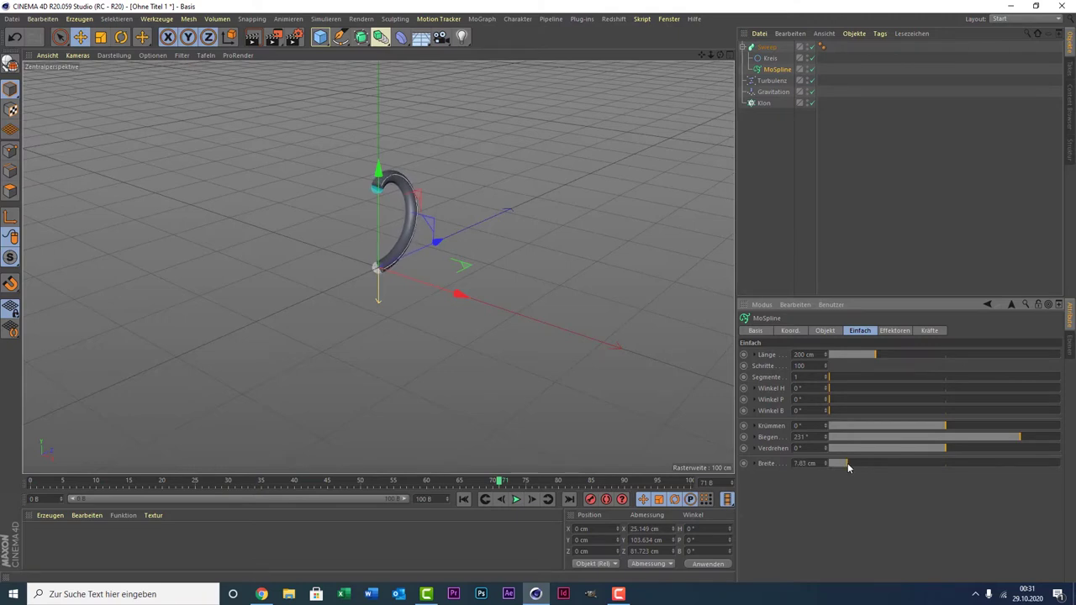
click(804, 463)
text(6)
click(802, 463)
text(5)
key(Return)
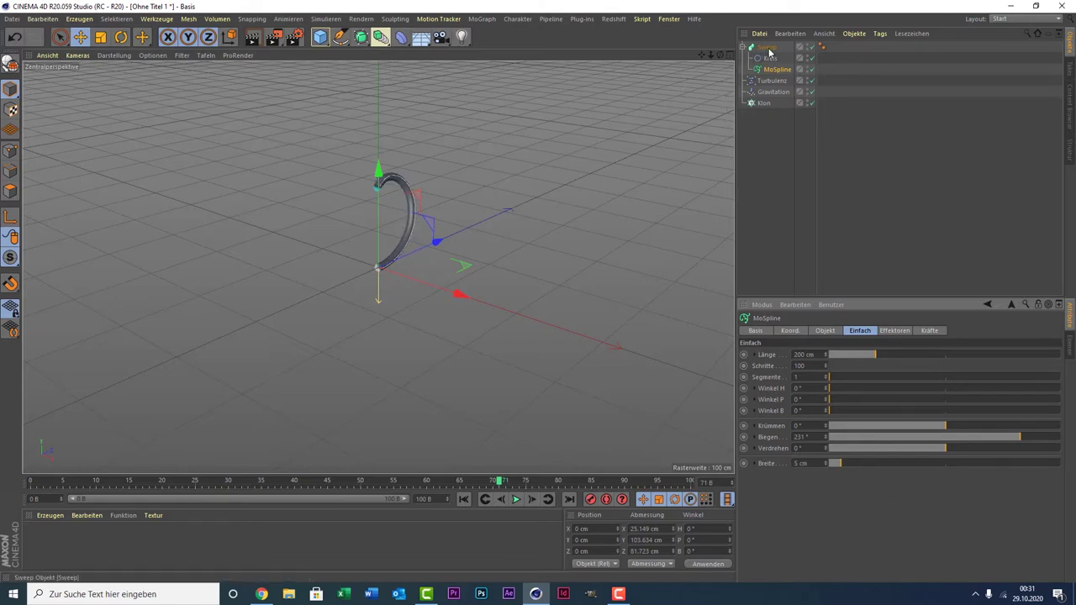
- Nest the Sweep under Klon to clone it radially and lower the MoSpline bend to 201°
drag(769, 52, 767, 102)
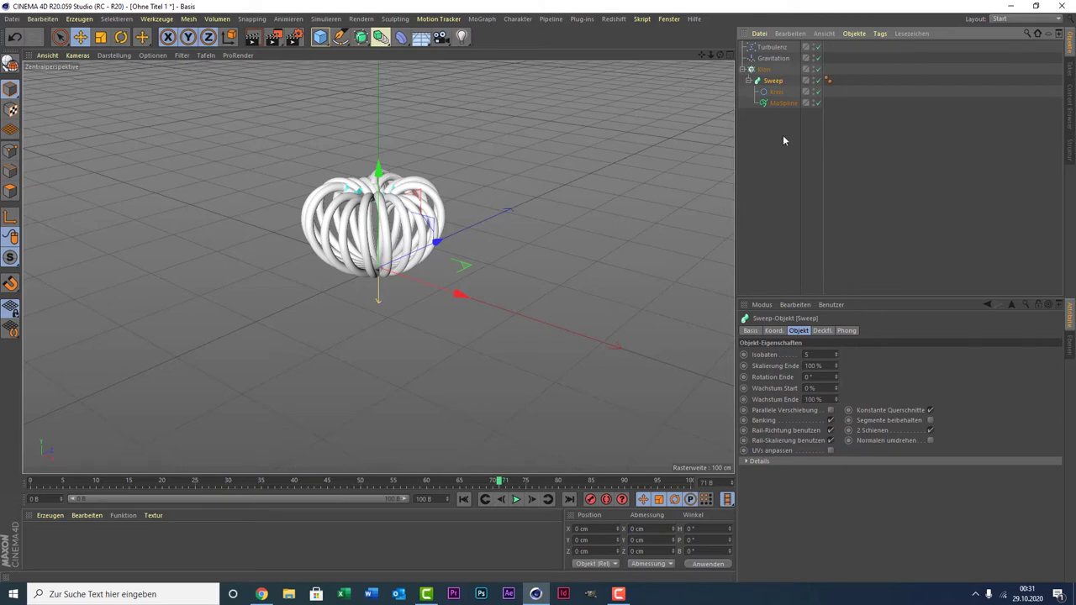
click(782, 103)
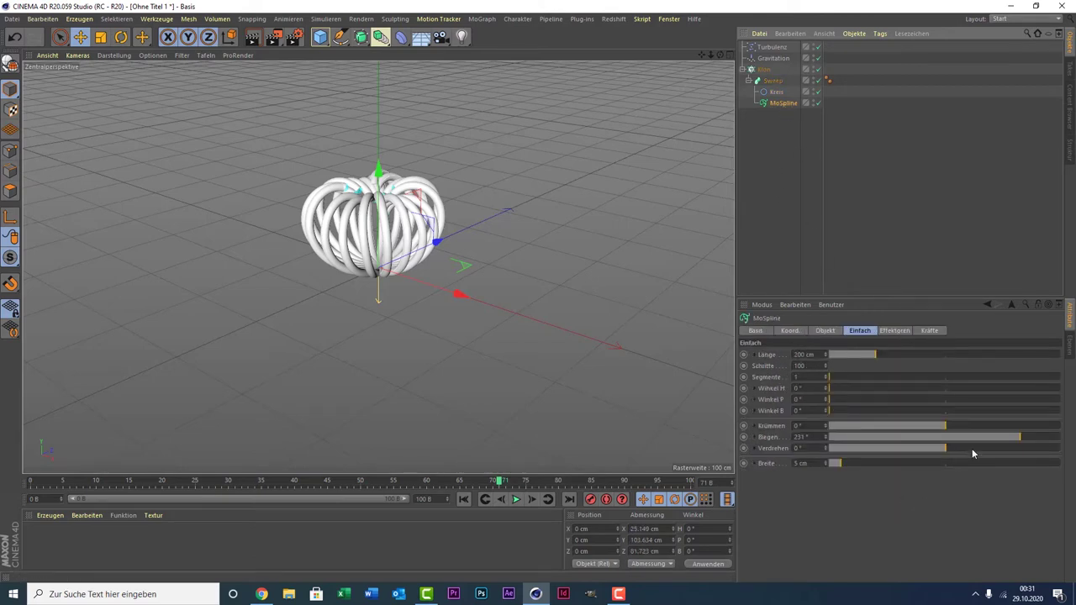
drag(996, 440, 1011, 435)
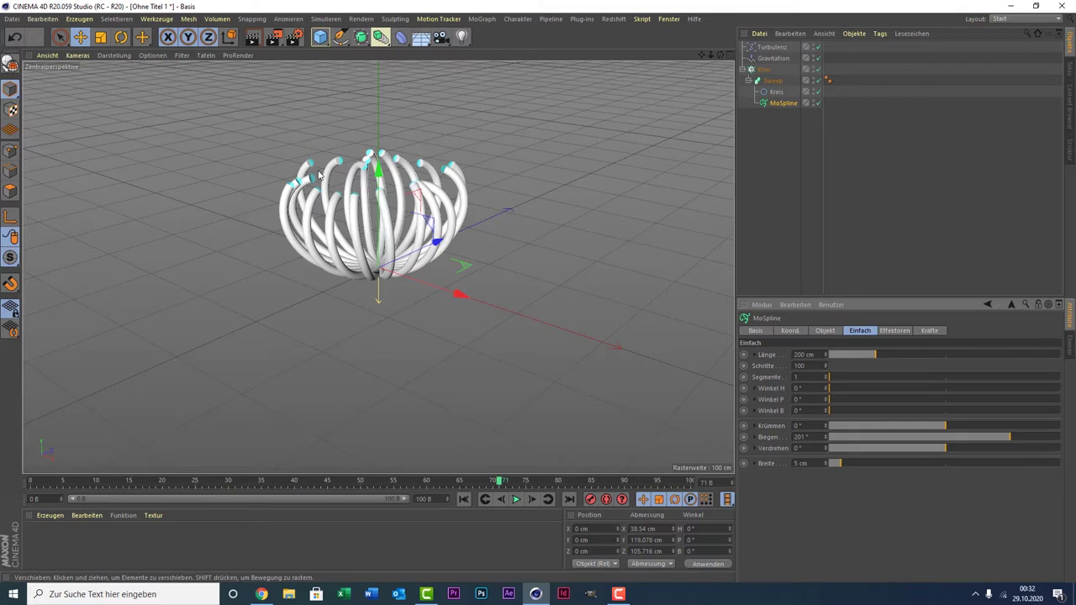
- Select the Sweep and drag its Skalierung curve down so each tube tapers to near zero
click(779, 102)
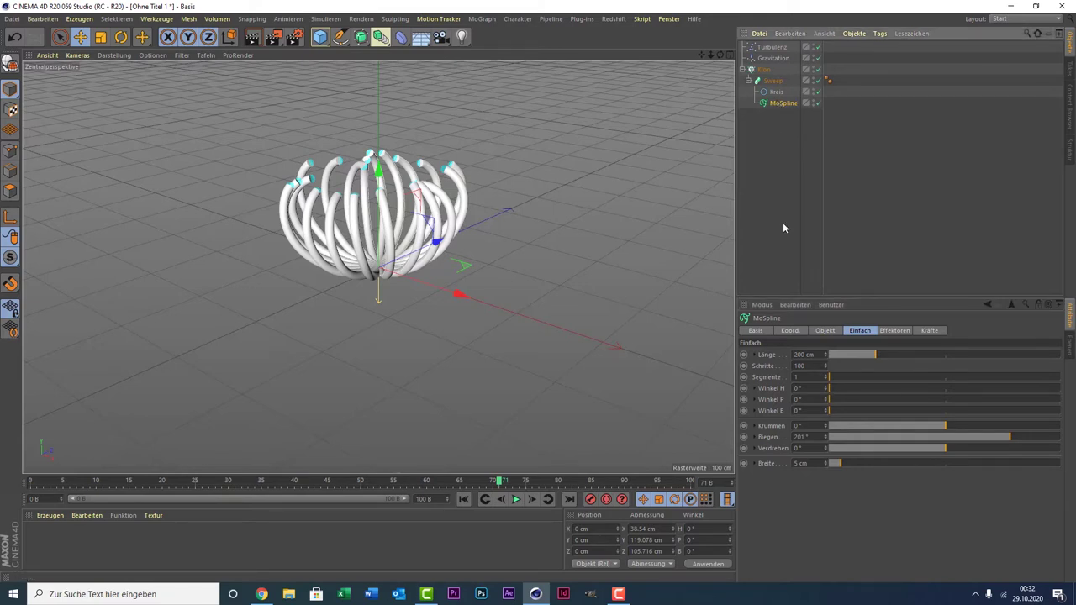
click(774, 82)
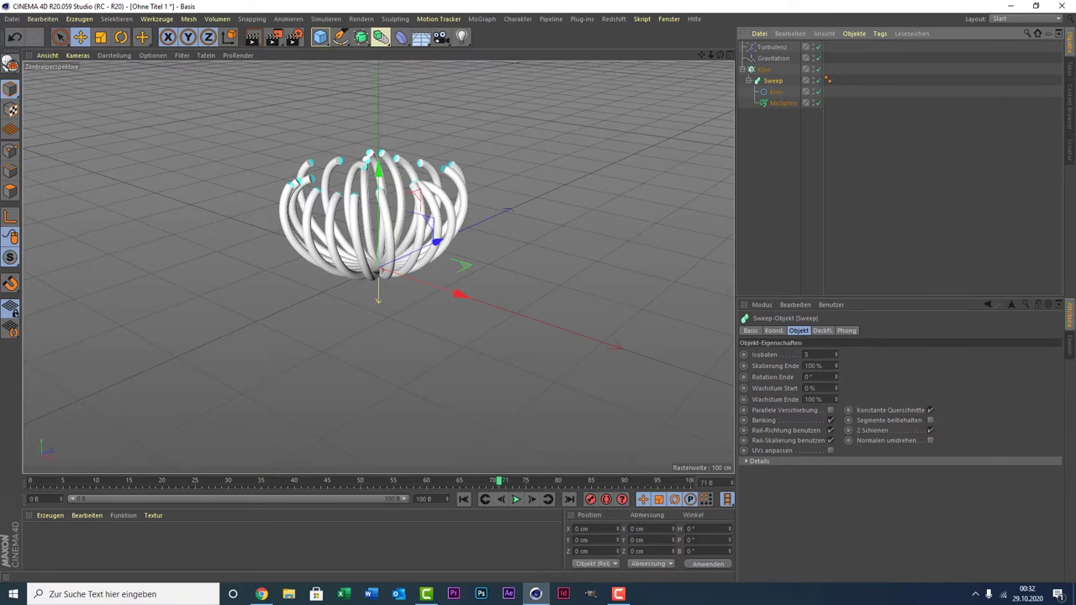
click(745, 461)
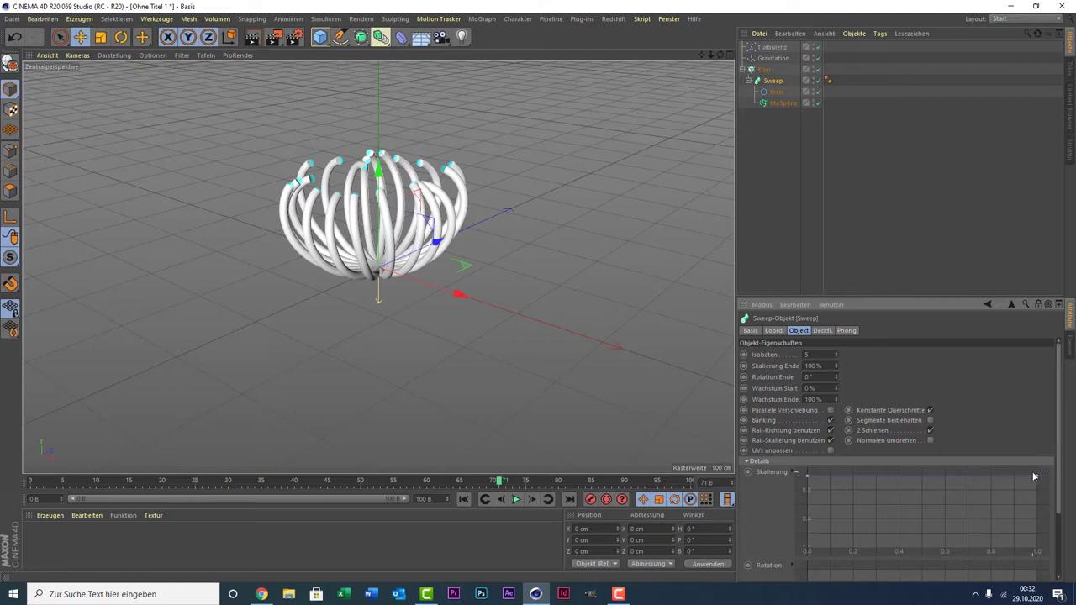
mouse_move(1034, 476)
mouse_down()
mouse_move(1034, 578)
mouse_move(1032, 519)
mouse_move(1028, 570)
mouse_up()
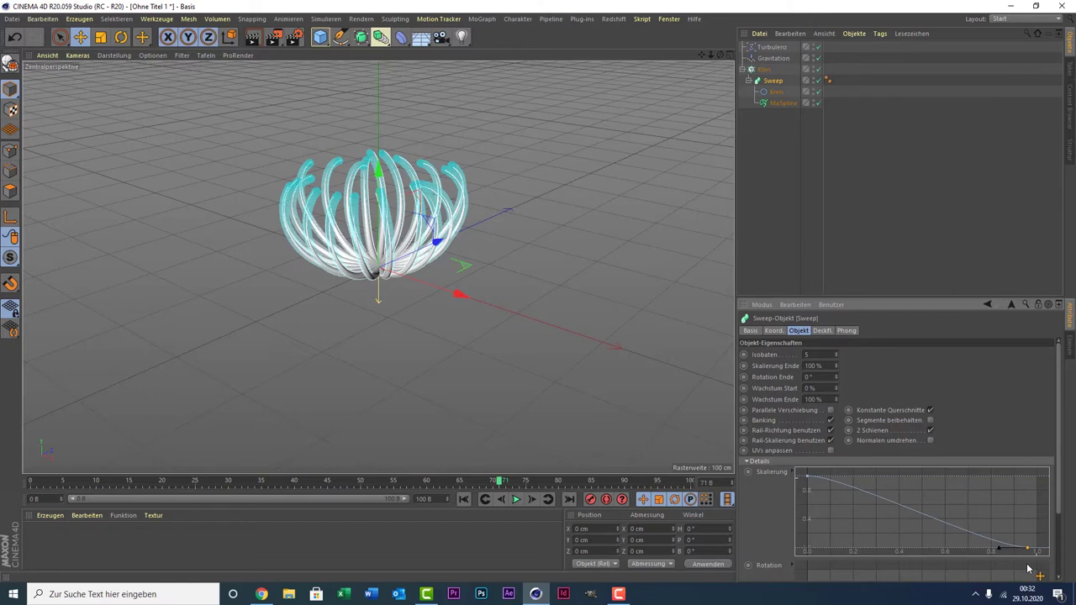
drag(1027, 570, 1035, 568)
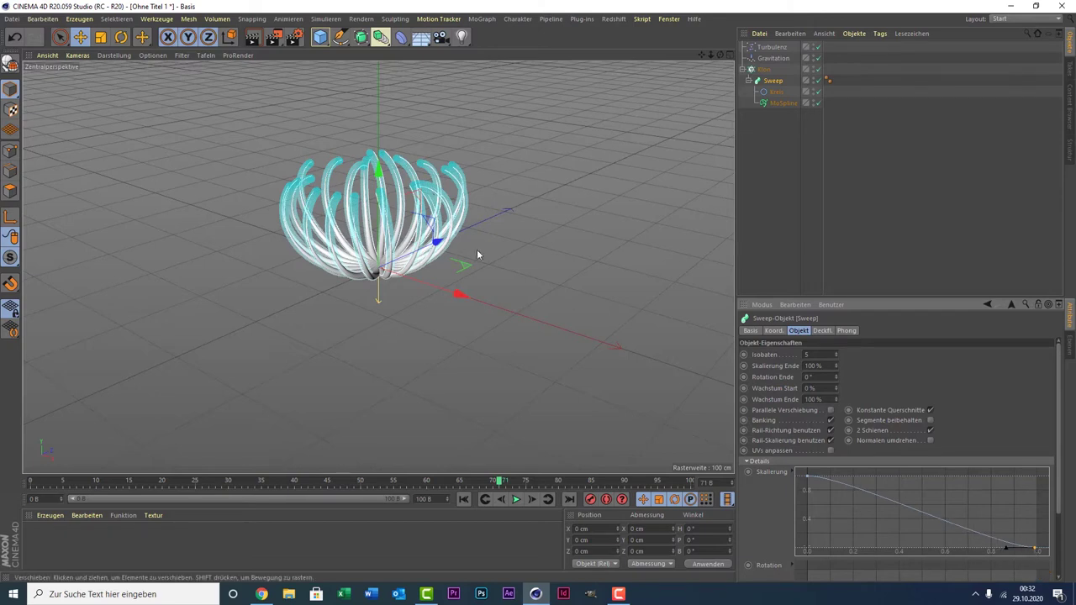
- Render a preview of the flower, then bring up the Sweep object's settings
click(253, 37)
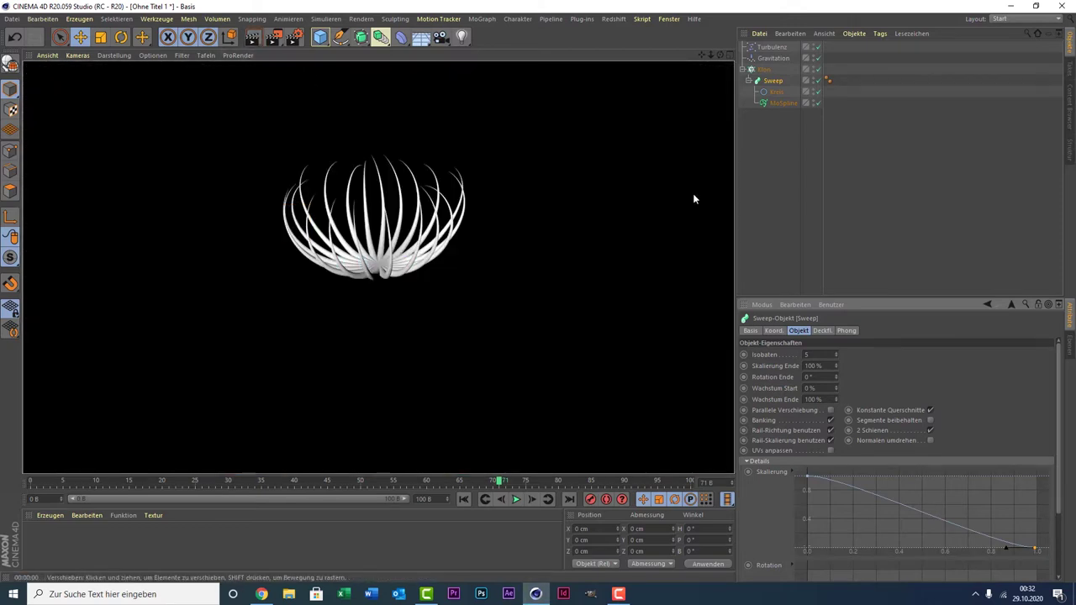
click(796, 172)
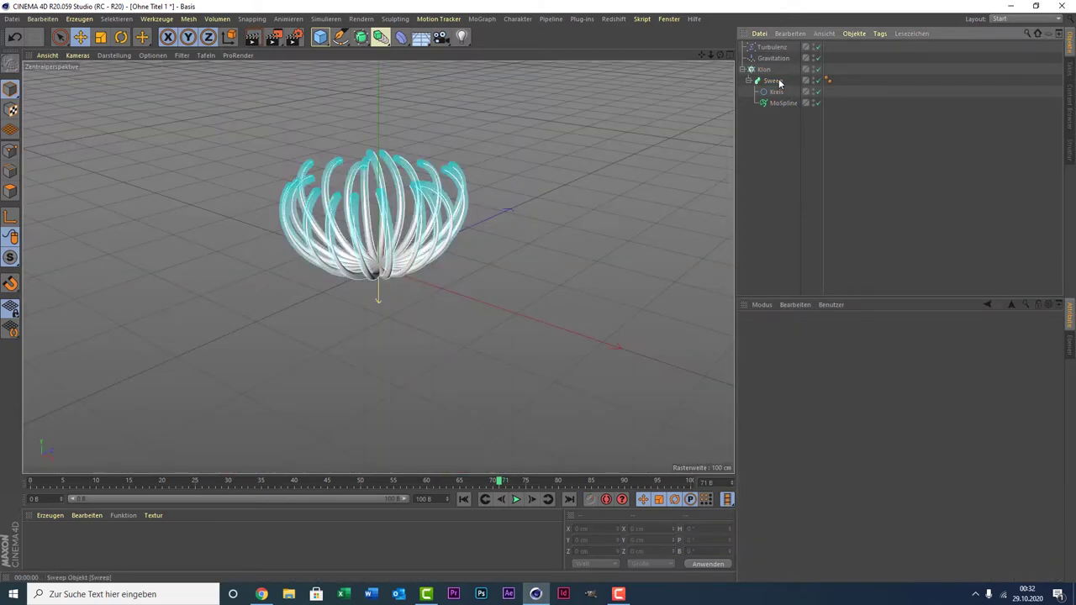
click(778, 103)
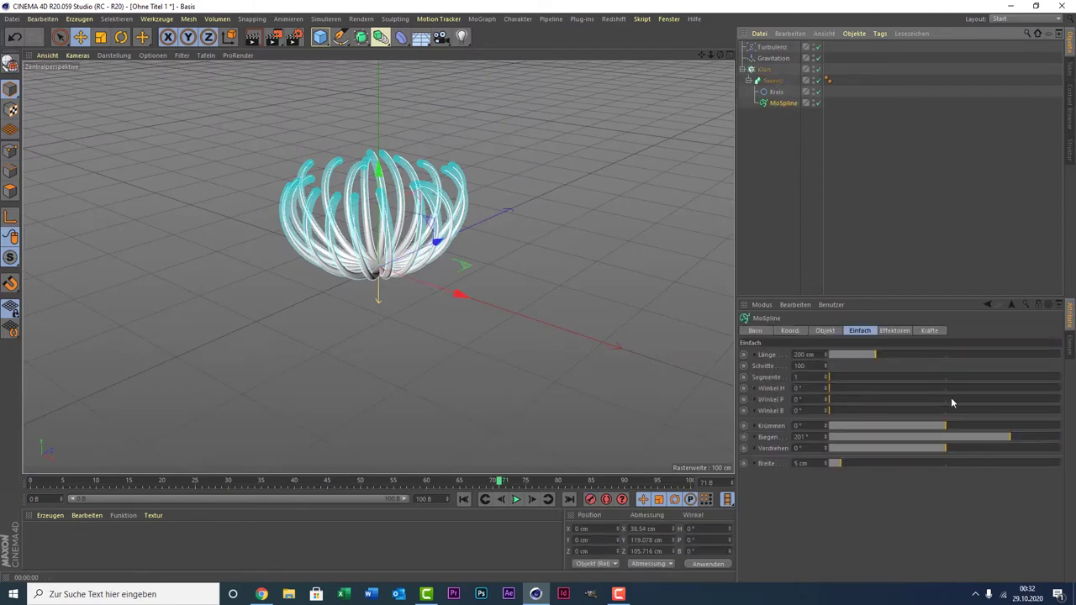
click(770, 81)
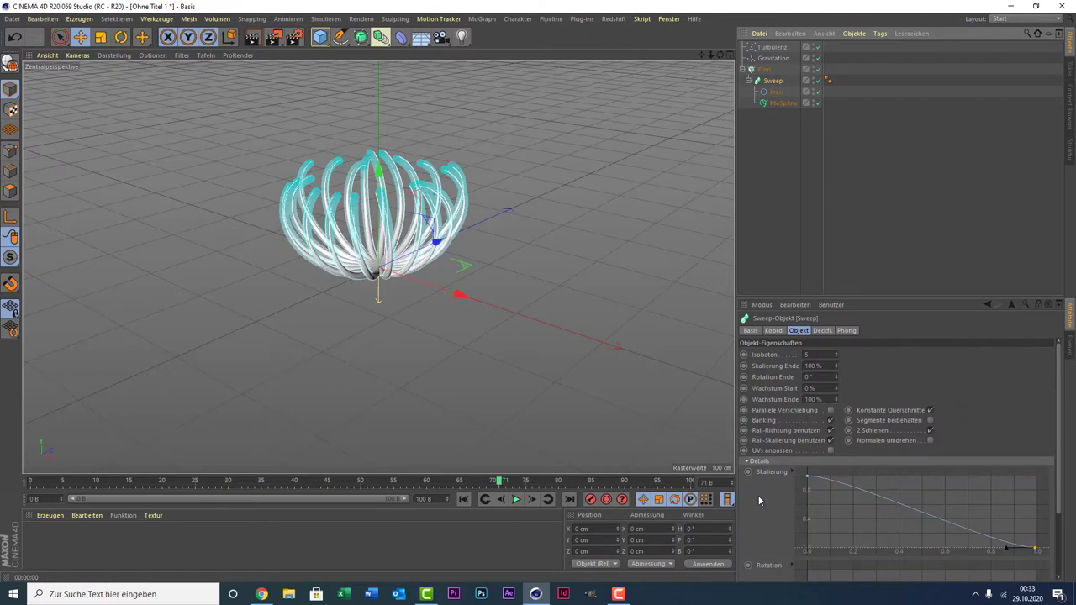
scroll(780, 551, down, 2)
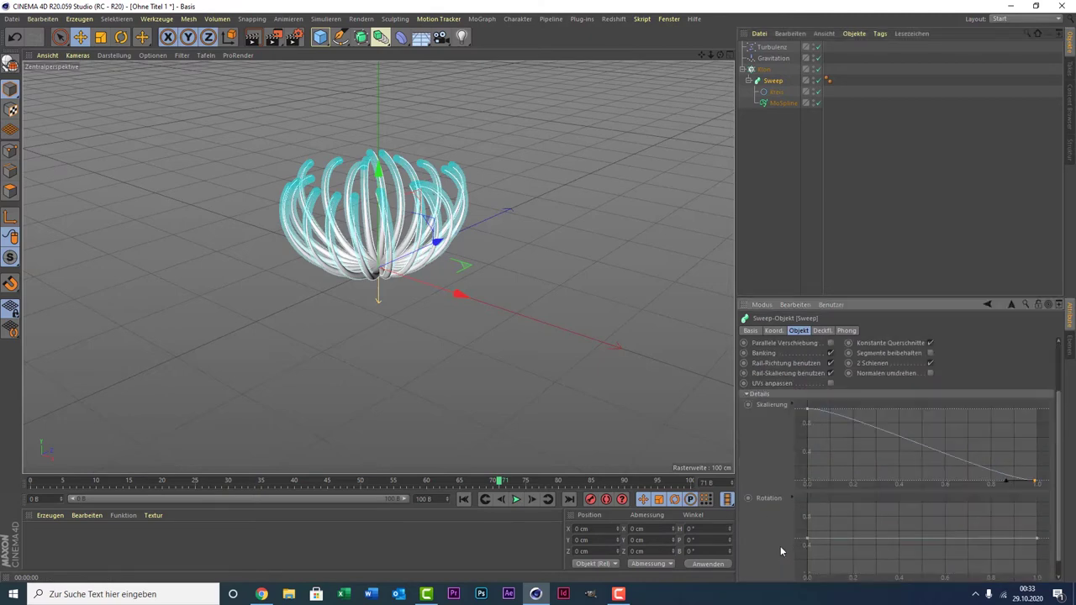
- Raise the scale curve end to about 0.3, test-render, then drop it back near zero
click(1035, 483)
click(1035, 468)
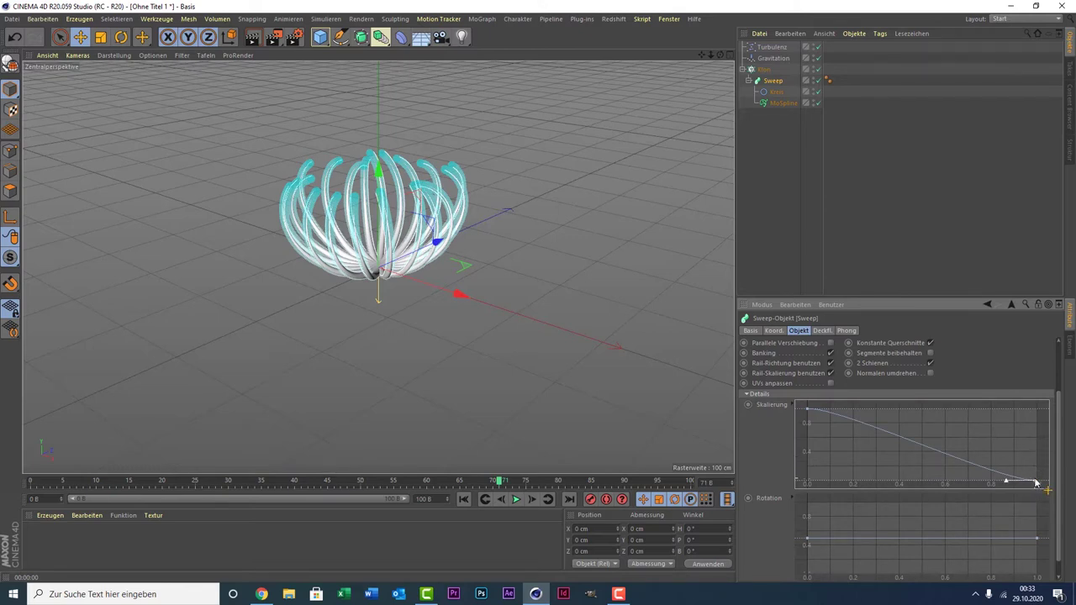
drag(1035, 483, 1036, 462)
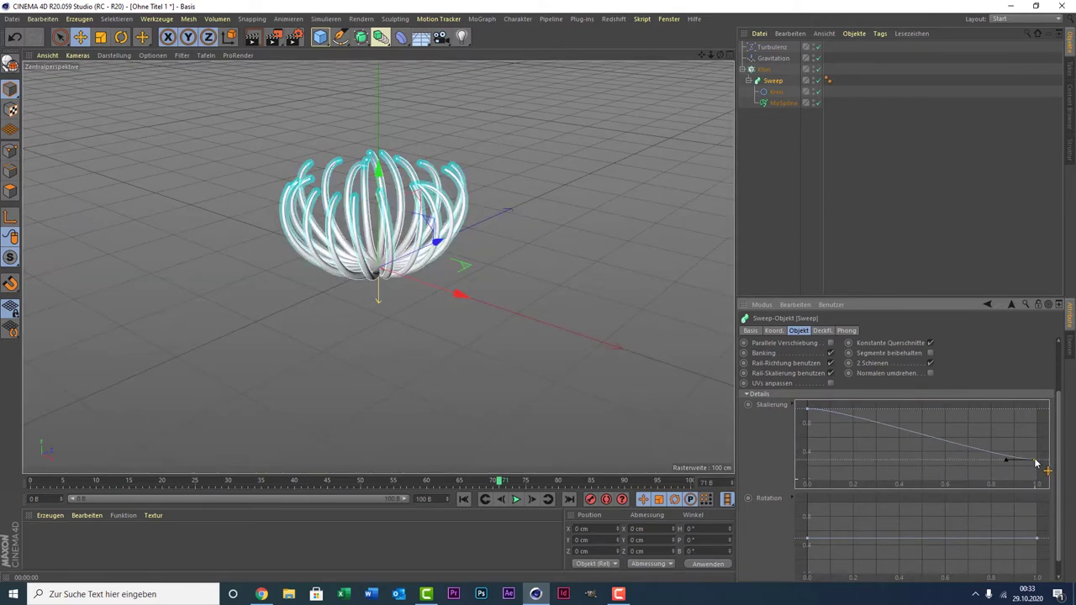
click(261, 39)
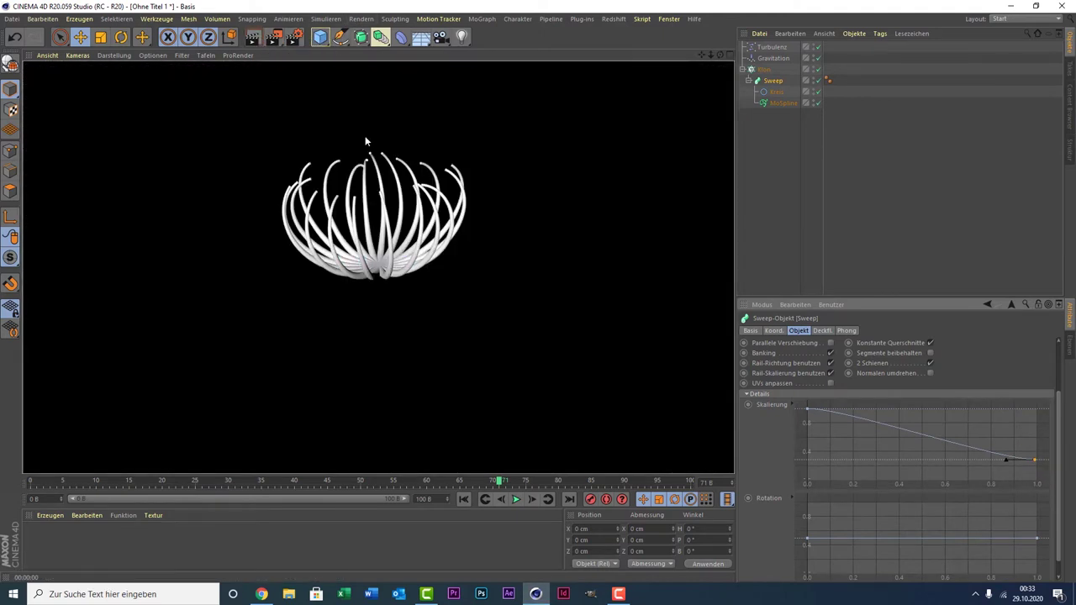
mouse_move(1036, 462)
mouse_down()
mouse_move(1015, 485)
mouse_move(912, 482)
mouse_move(1066, 481)
mouse_move(1063, 463)
mouse_move(1062, 478)
mouse_up()
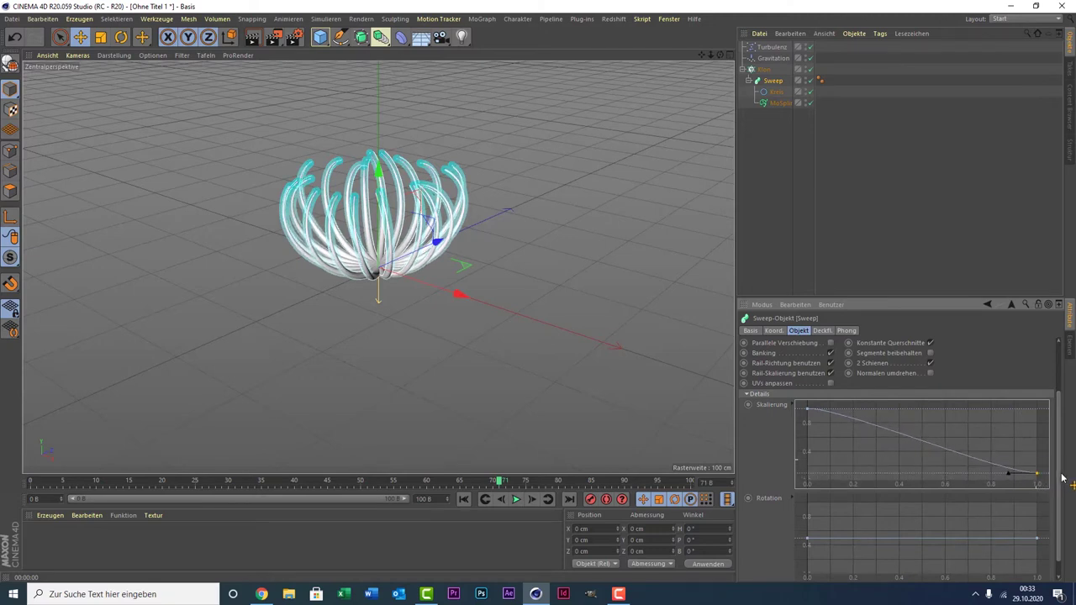
- Test-render, cut the Klon clone count from 20 to 16, and play back the animation
click(252, 36)
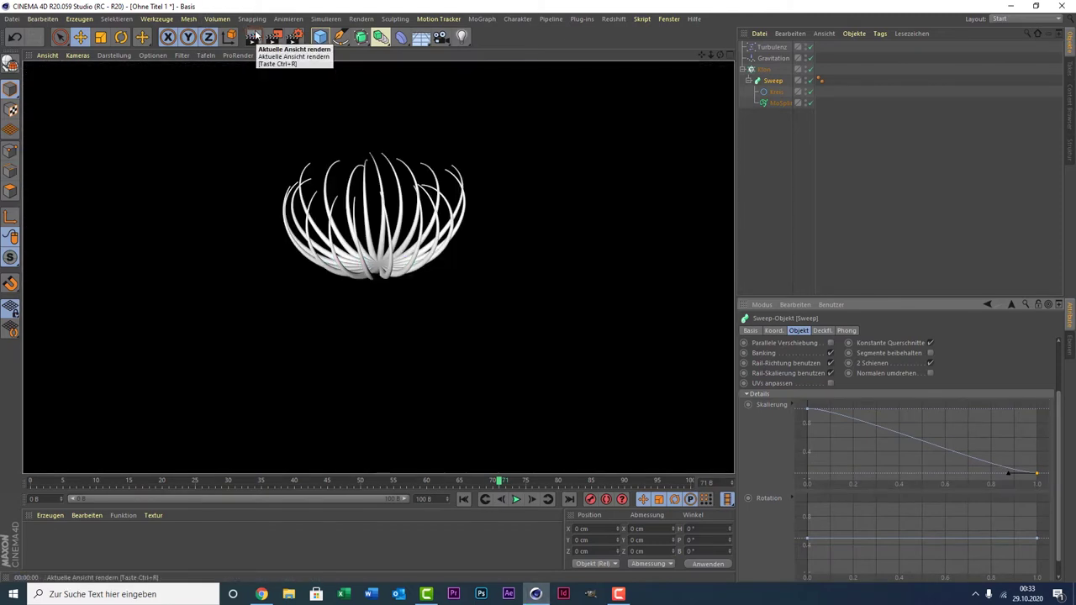
click(772, 173)
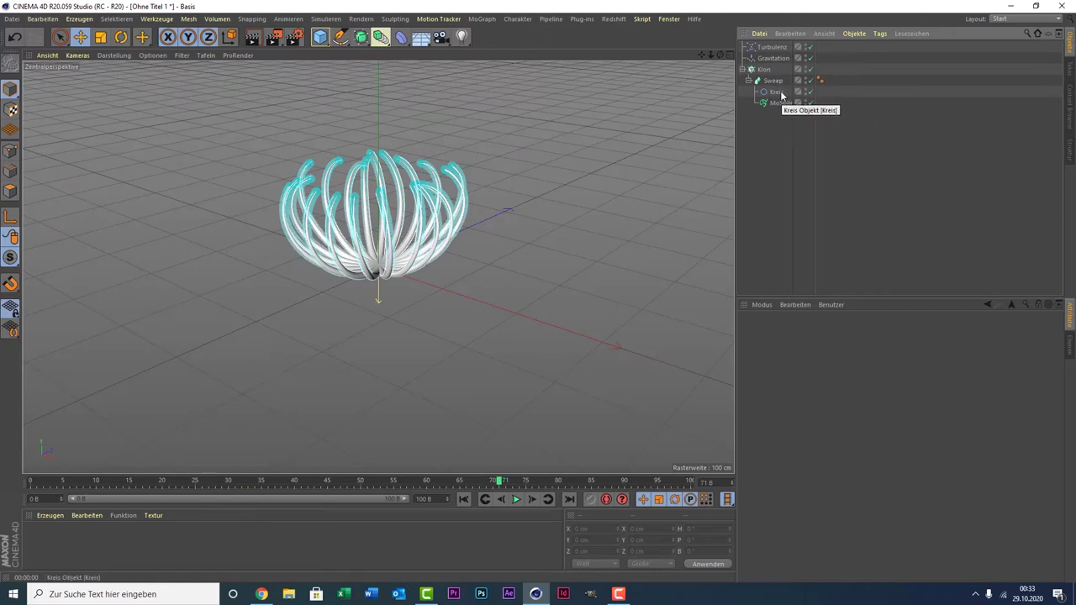
click(758, 70)
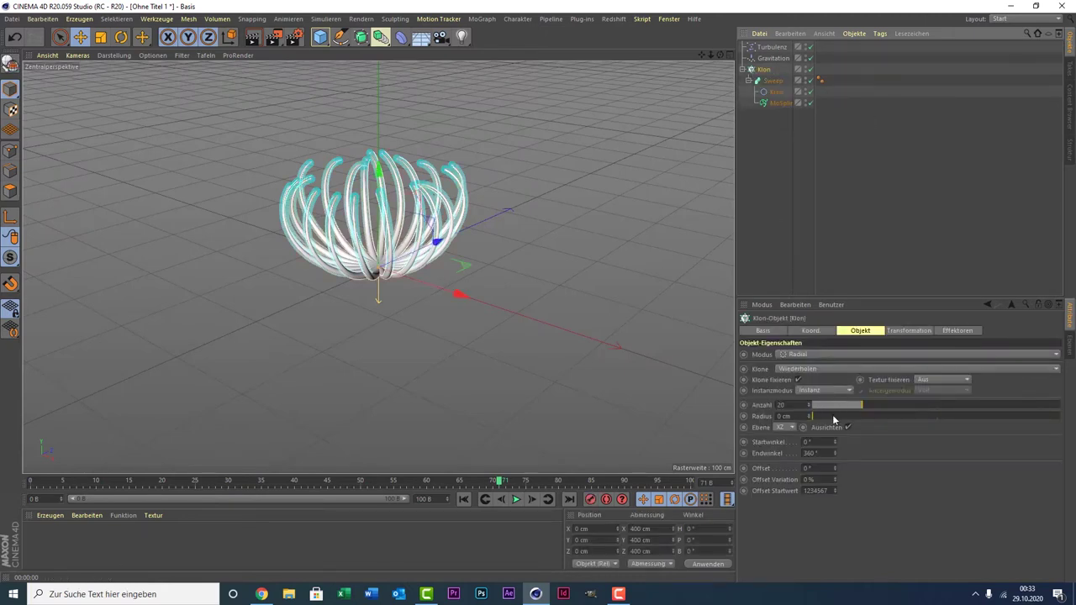
drag(811, 407, 808, 406)
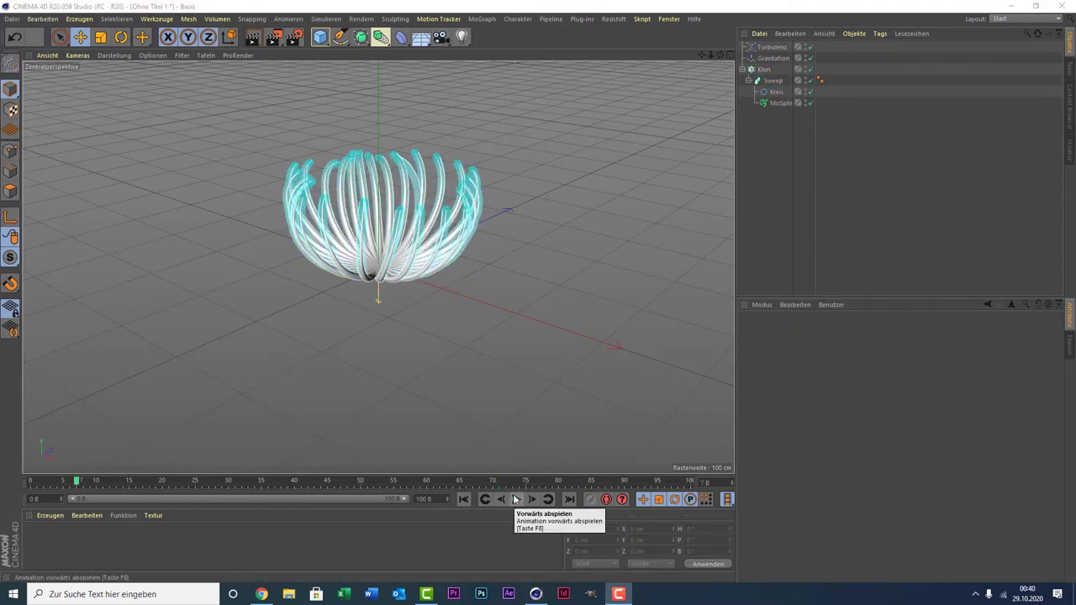
click(516, 499)
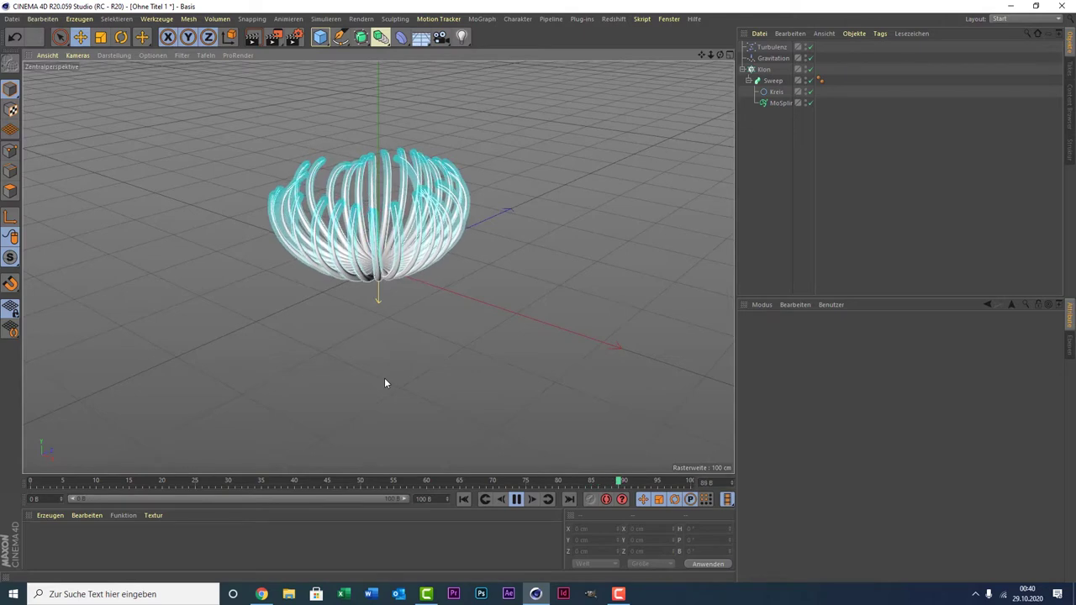
click(517, 500)
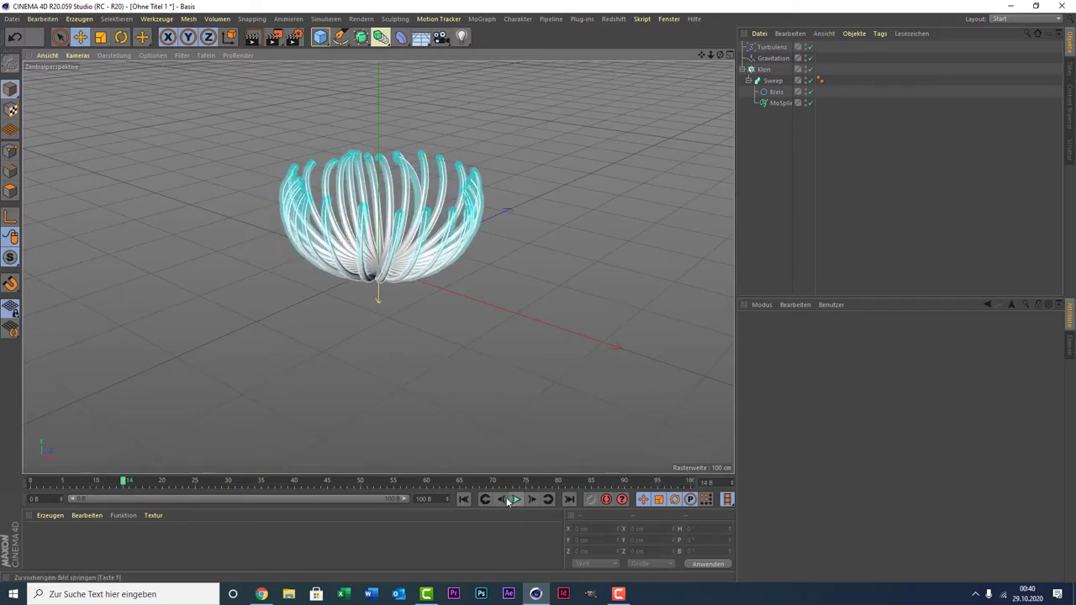
- Use Gouraud shading with lines and give the Kreis fewer, evenly spaced intermediate points
click(108, 56)
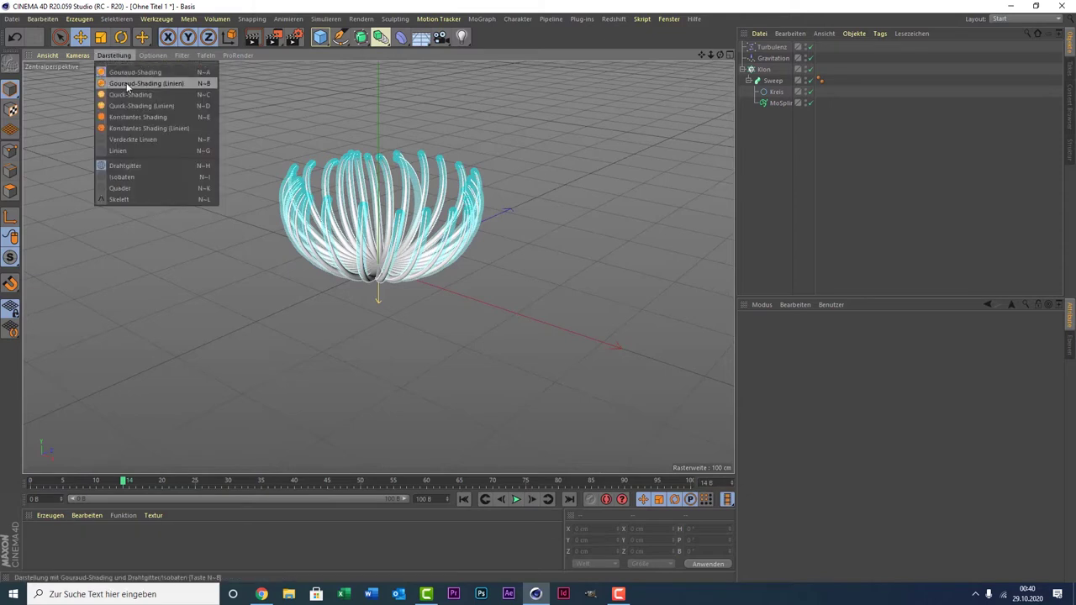
click(126, 84)
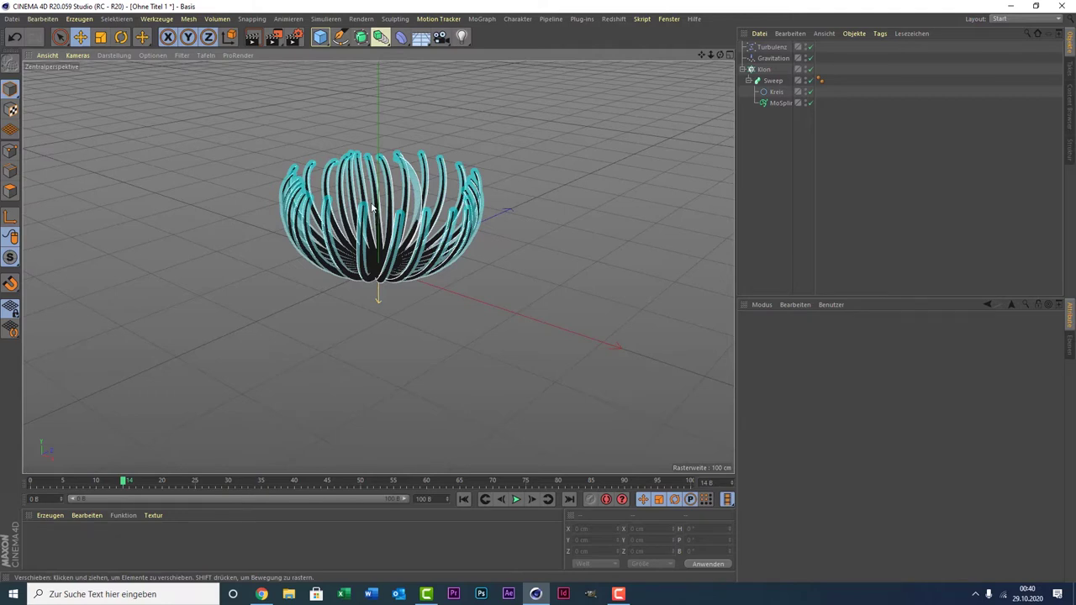
click(776, 92)
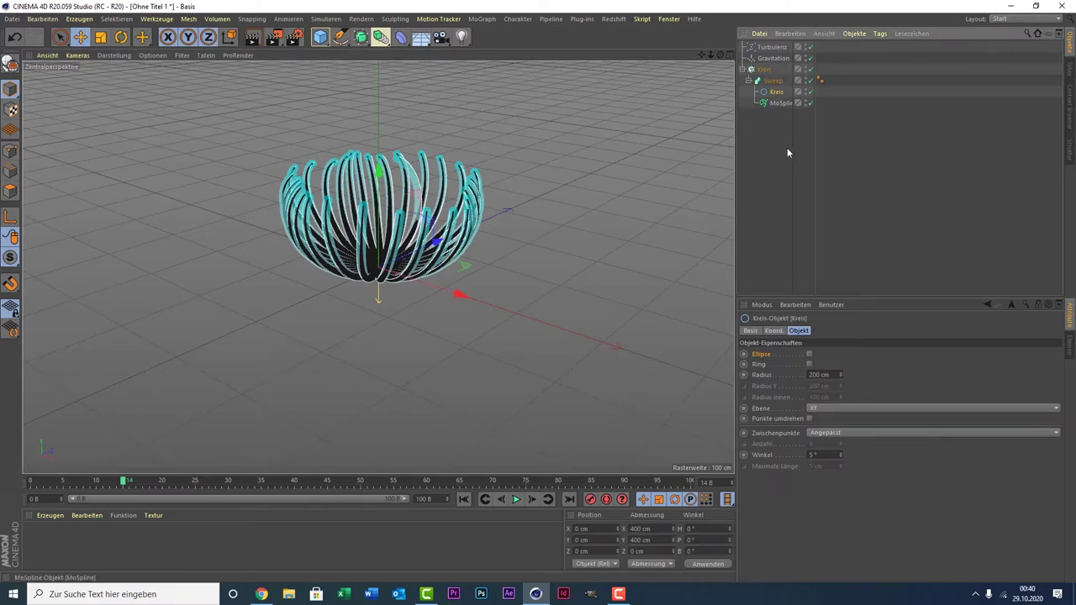
click(826, 433)
click(845, 466)
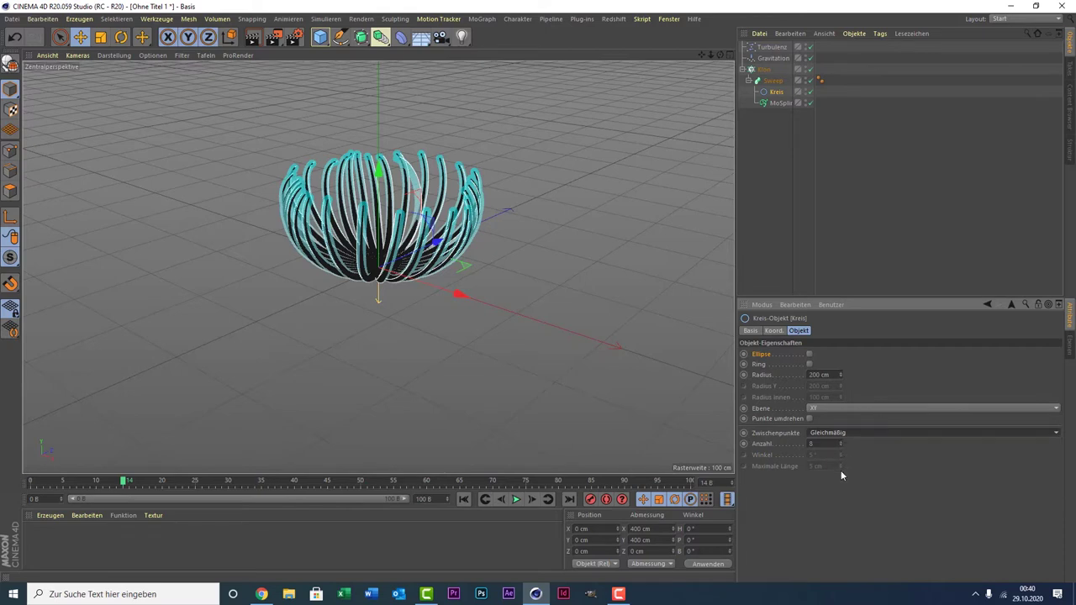
drag(839, 444, 840, 470)
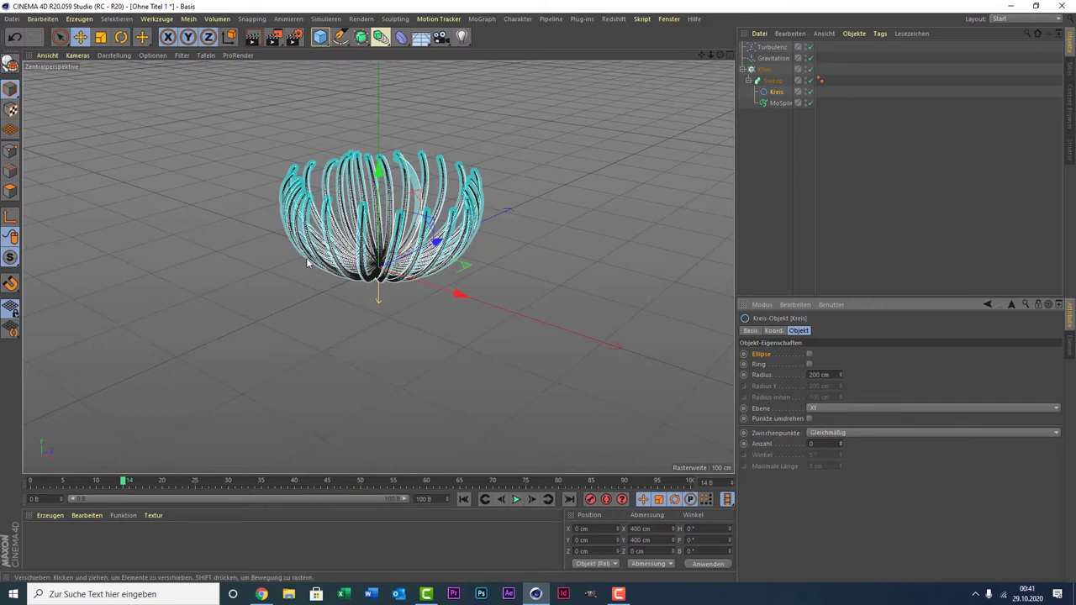
- Play the animation and test-render the tapered strands
click(515, 500)
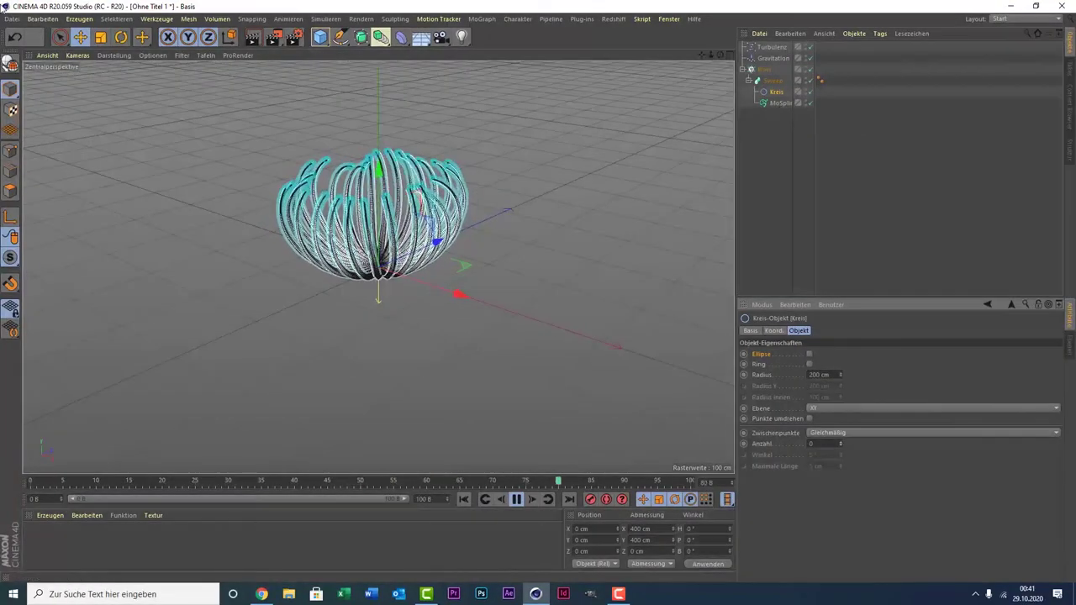
click(251, 37)
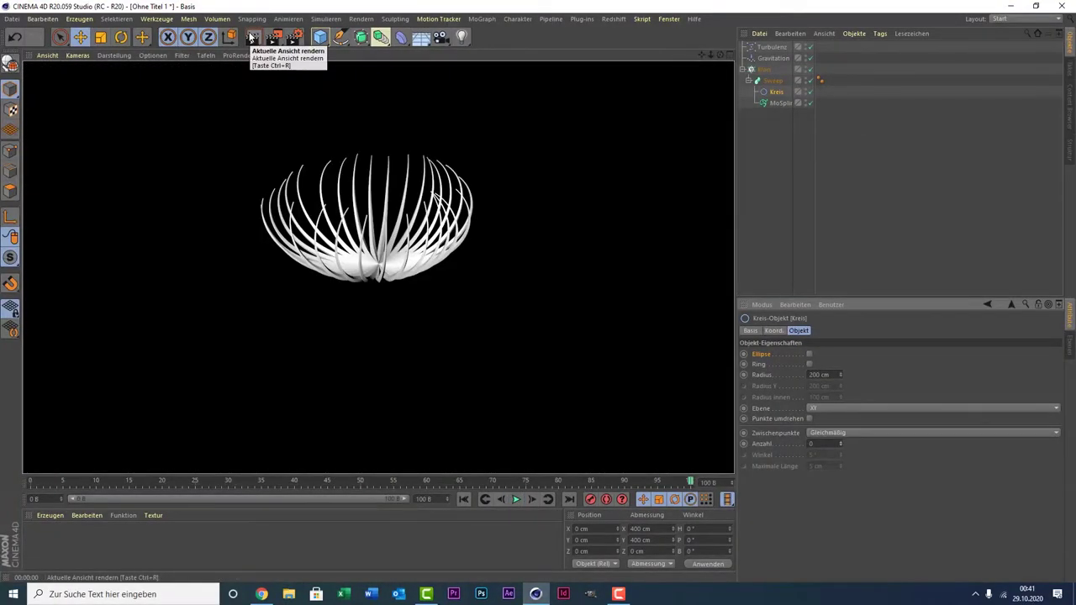
click(361, 249)
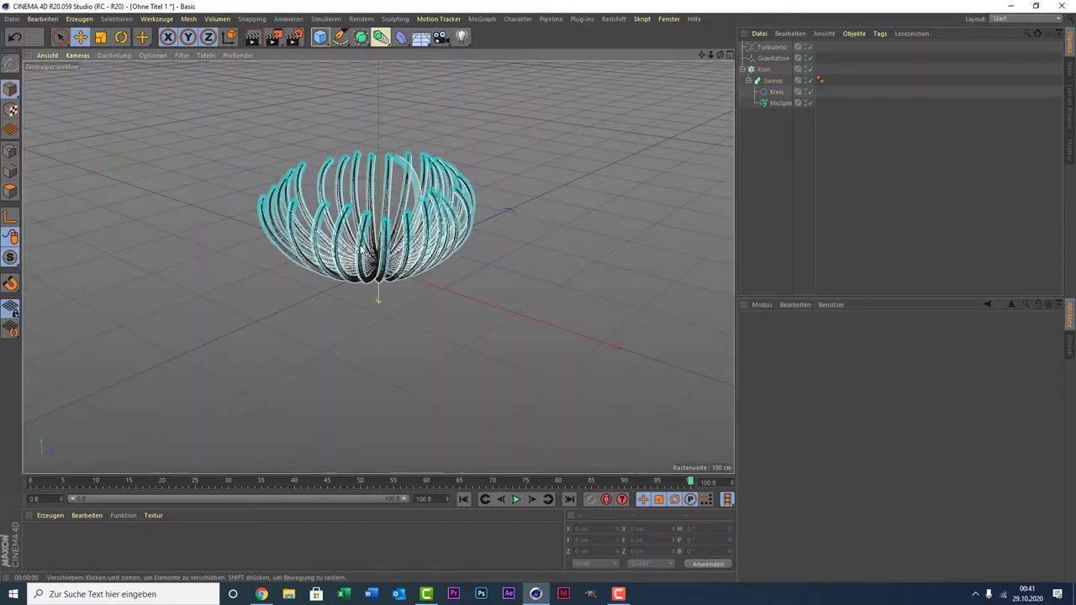
- Raise the Sweep's scale curve point to full and bulge it so strands stay thick longer
click(781, 104)
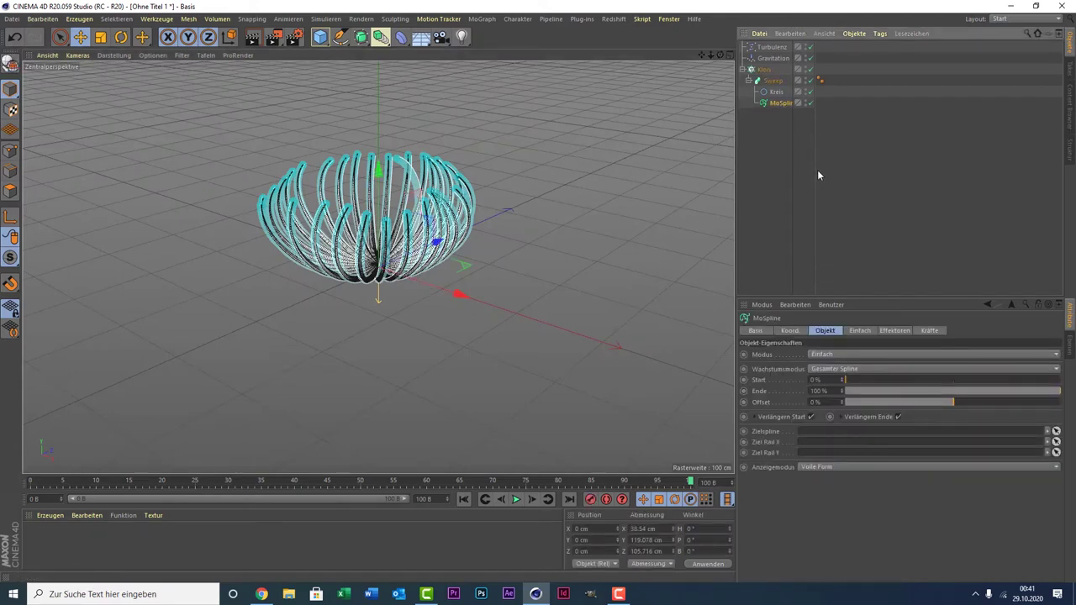
click(783, 80)
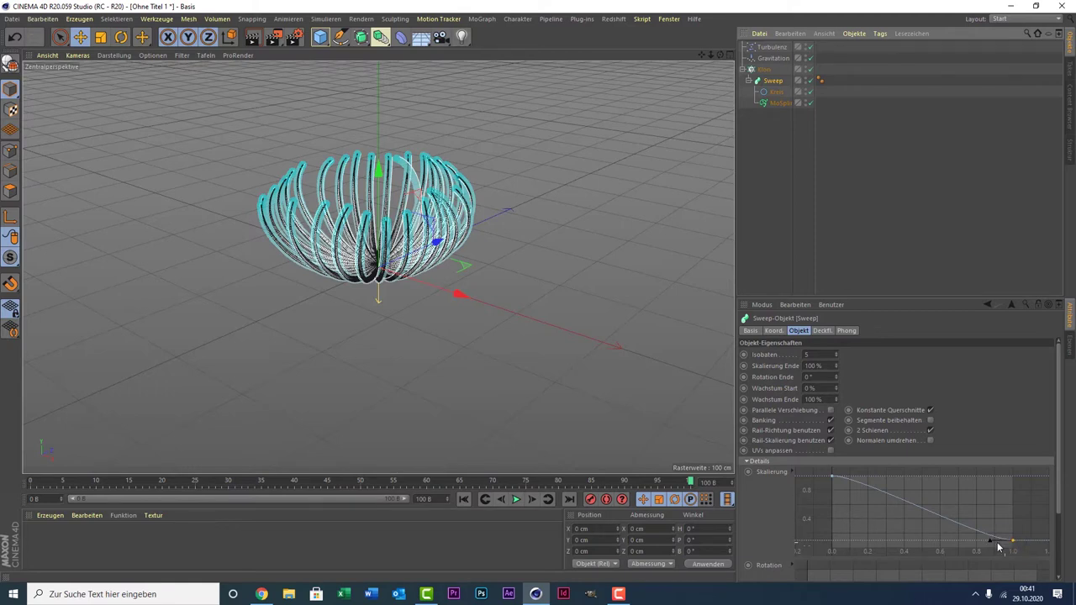
mouse_move(991, 546)
mouse_down()
mouse_move(963, 490)
mouse_move(989, 455)
mouse_move(1013, 465)
mouse_up()
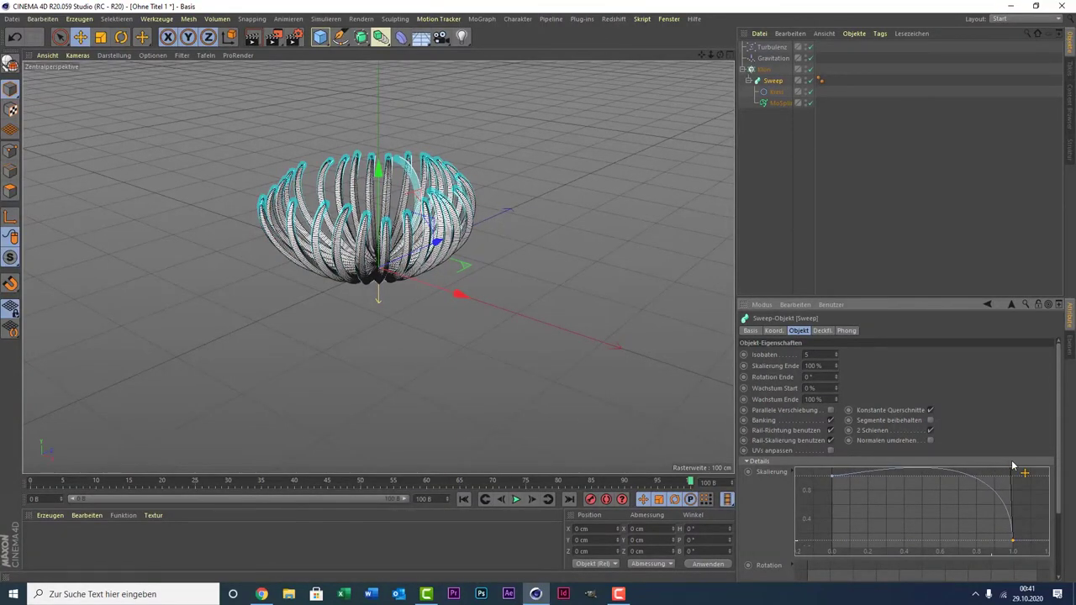
mouse_move(1012, 465)
mouse_down()
mouse_move(1022, 457)
mouse_move(1033, 471)
mouse_up()
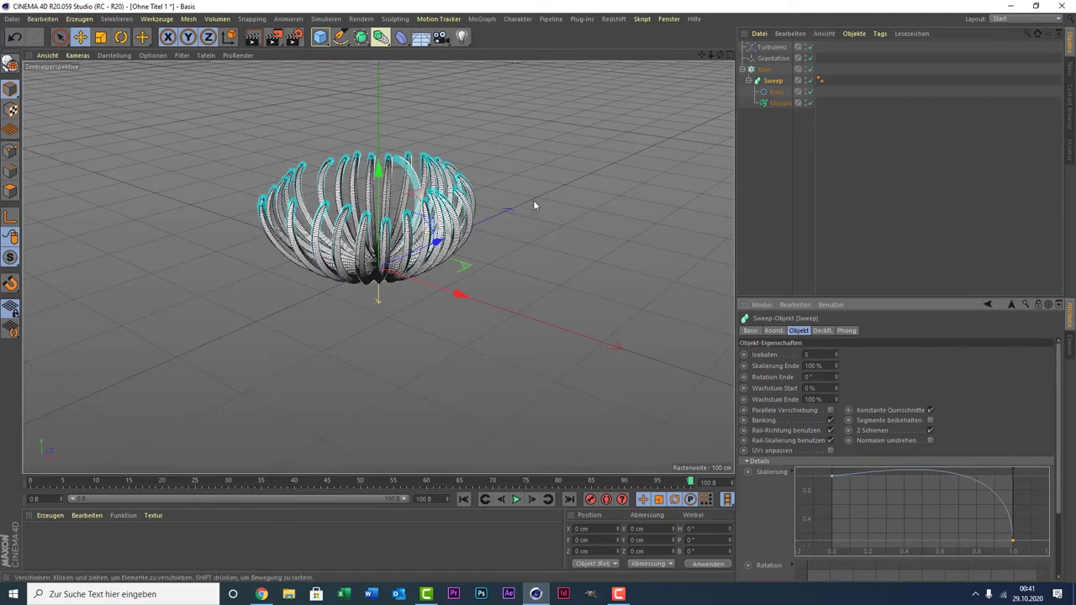
- Test-render the new strand shape and select the Kreis profile
click(256, 39)
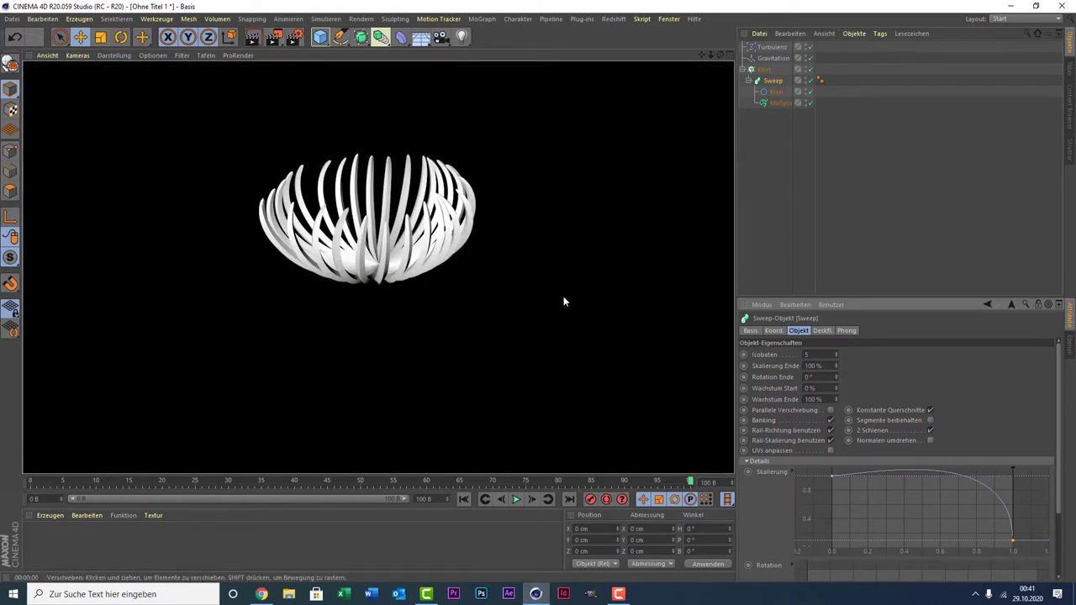
click(742, 202)
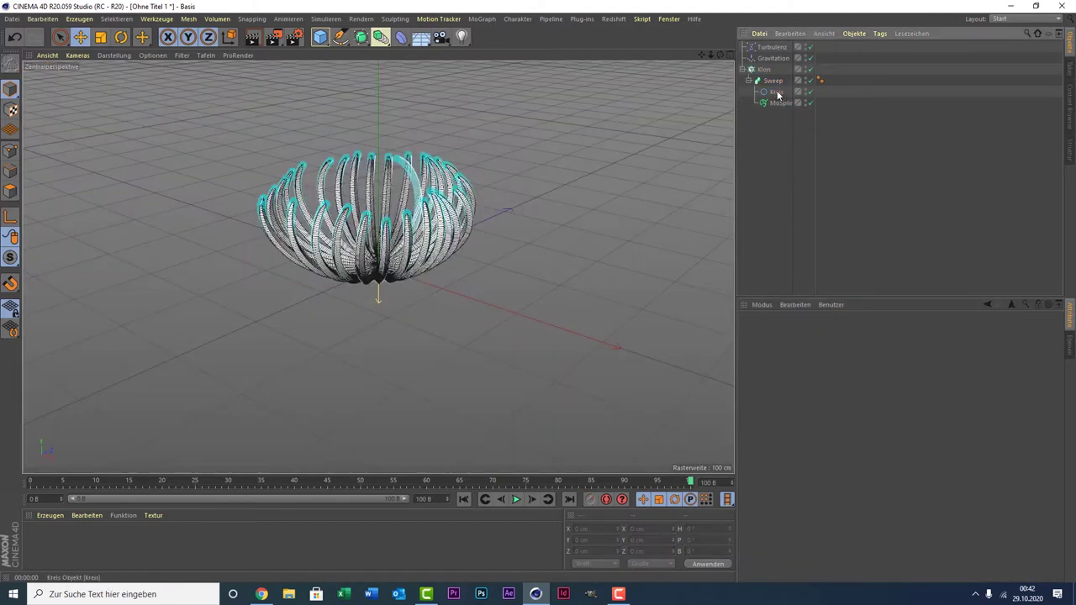
click(776, 92)
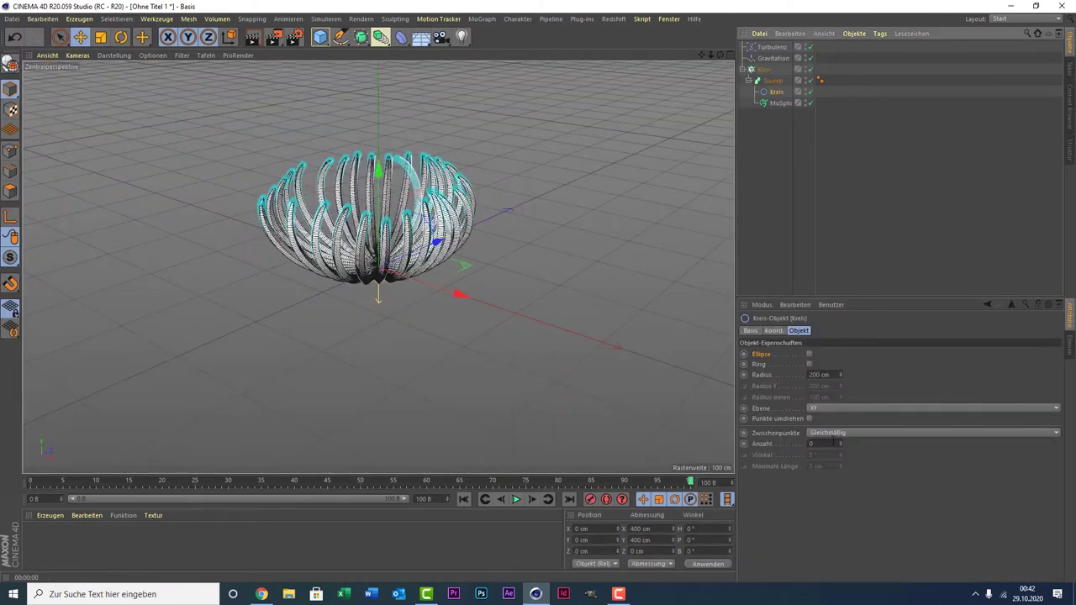
- Give the Kreis profile 1 intermediate point and test-render the result
click(841, 442)
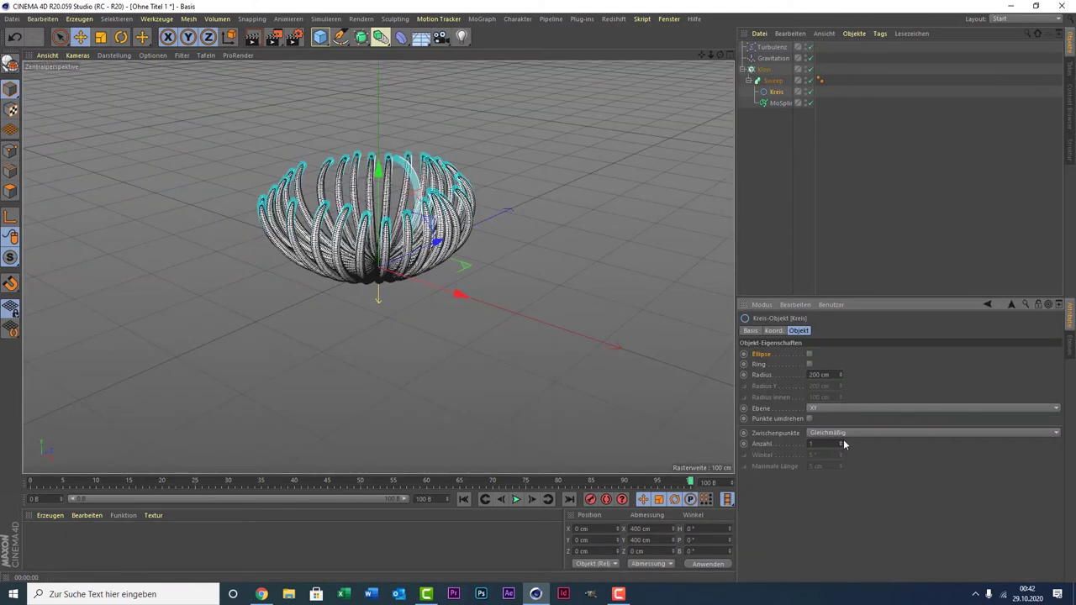
click(252, 38)
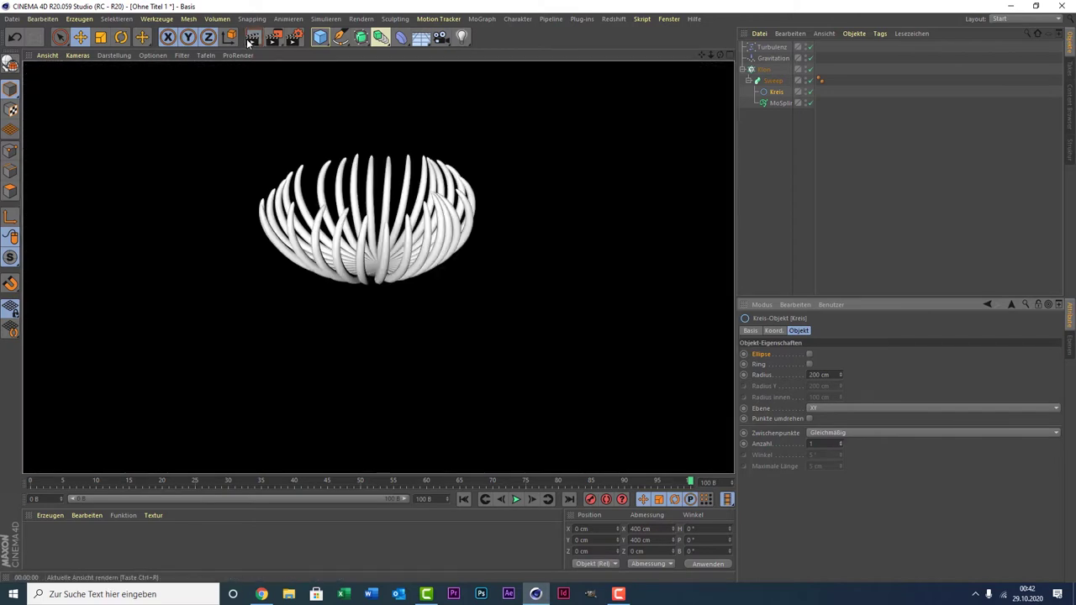
click(805, 195)
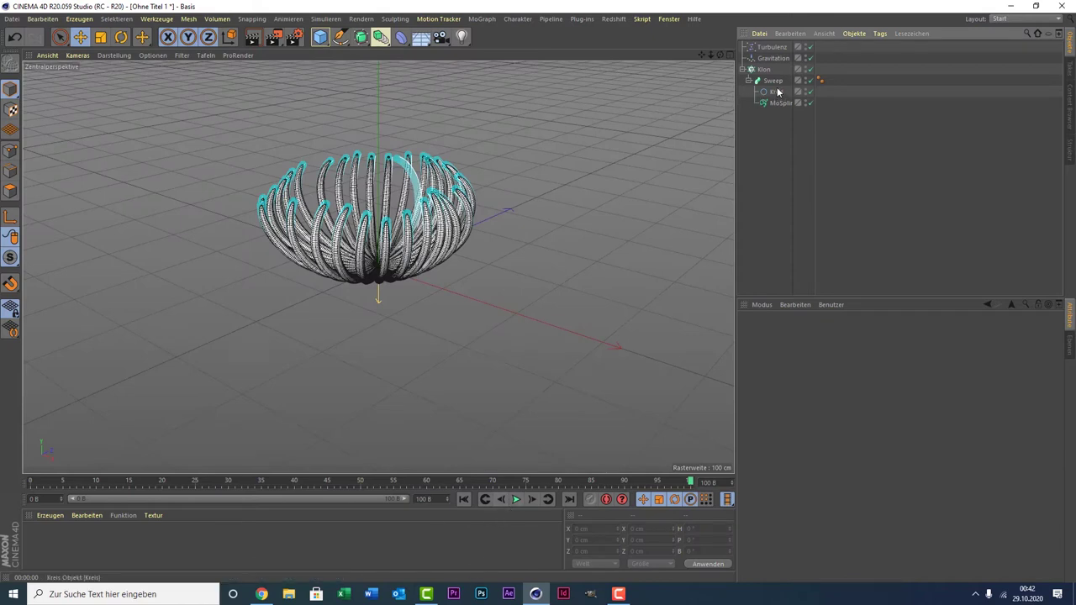
- Select the Turbulenz object and set its strength to 10 cm
click(773, 58)
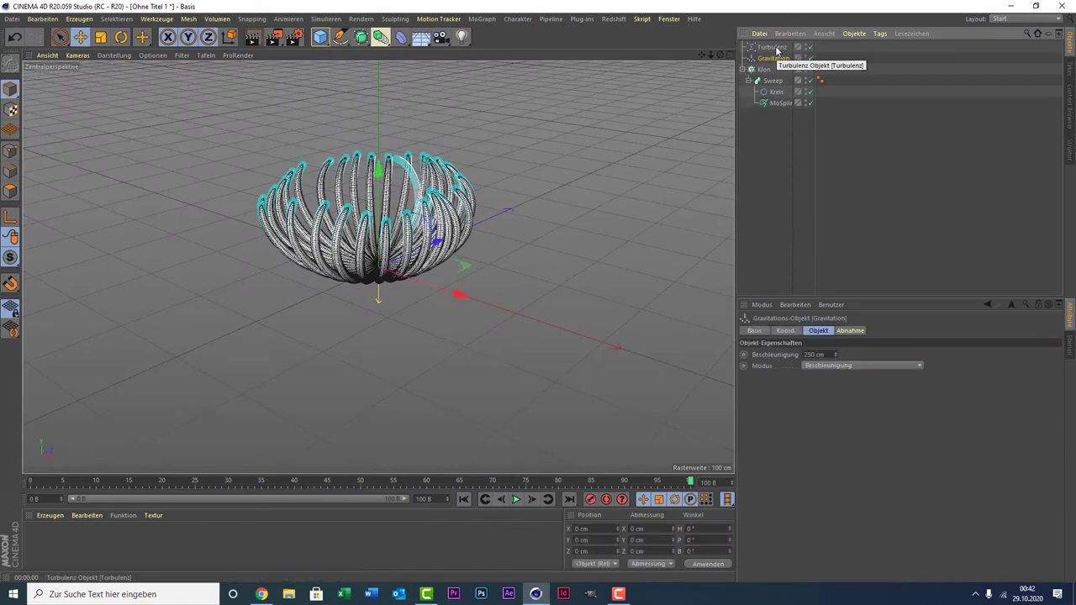
click(771, 47)
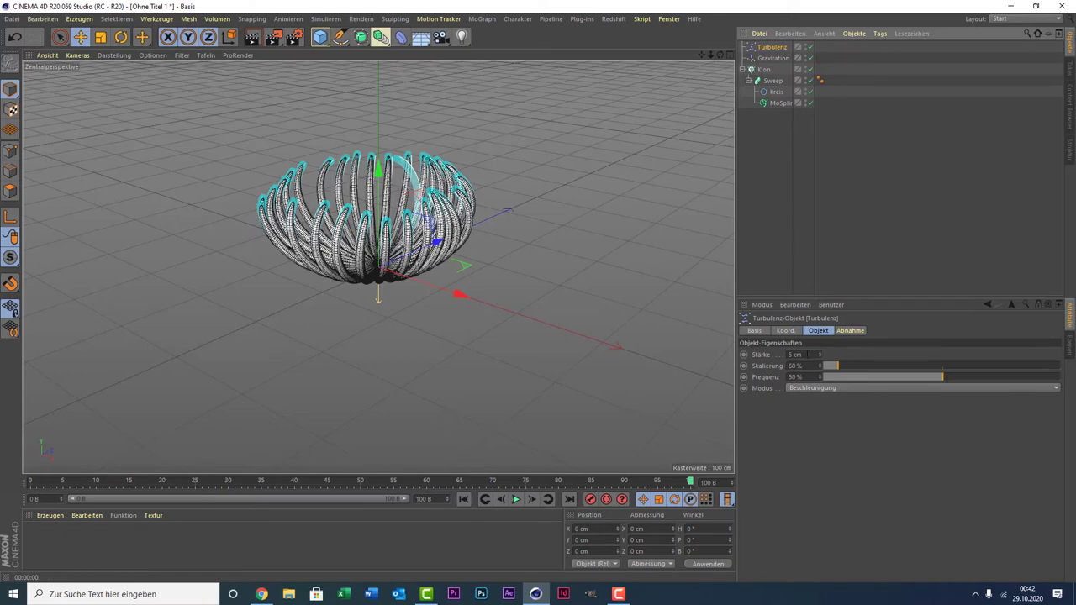
click(795, 354)
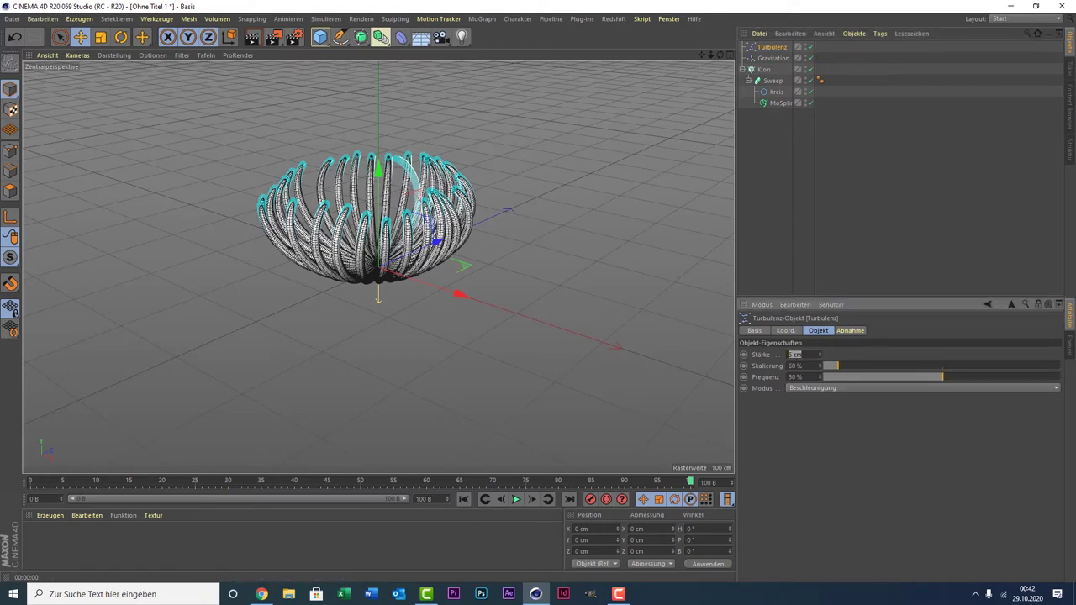
text(10)
key(Return)
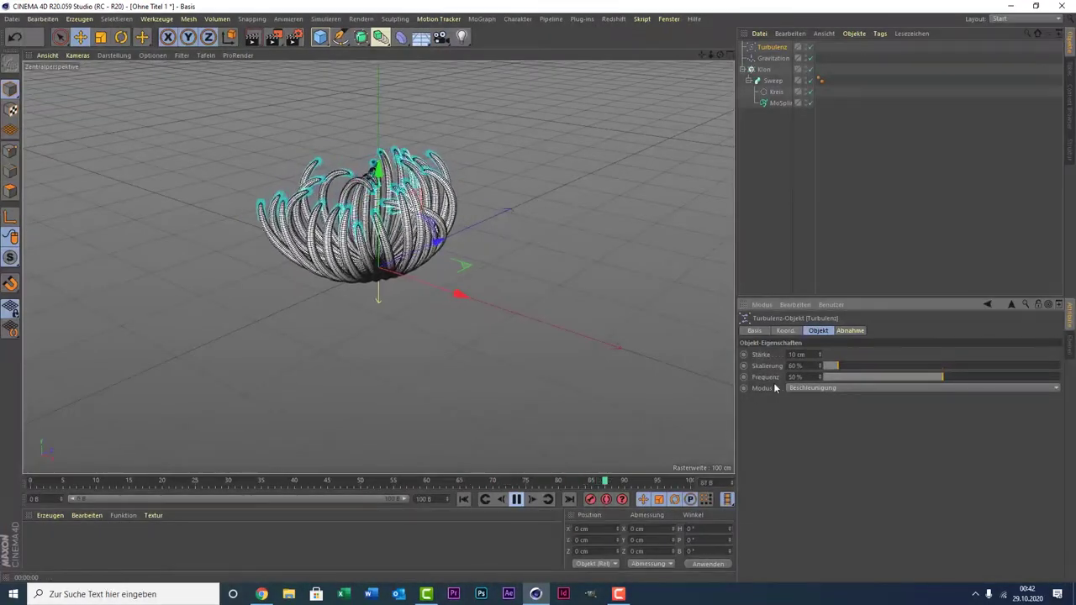
- Try Turbulenz strengths of 50 and 80 cm, then lower it back to a small value
click(796, 354)
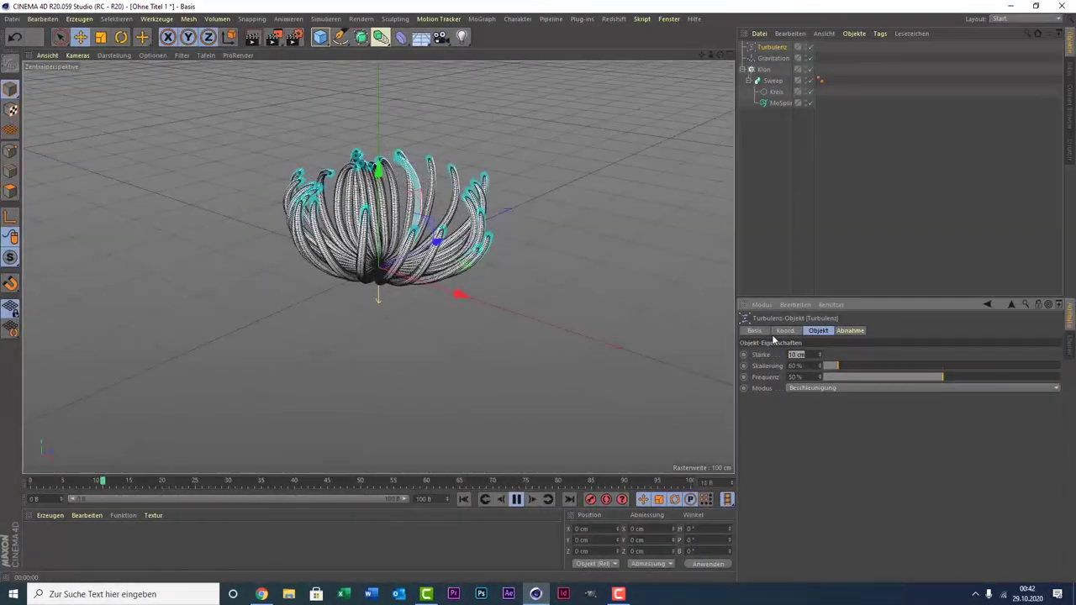
text(50)
key(Return)
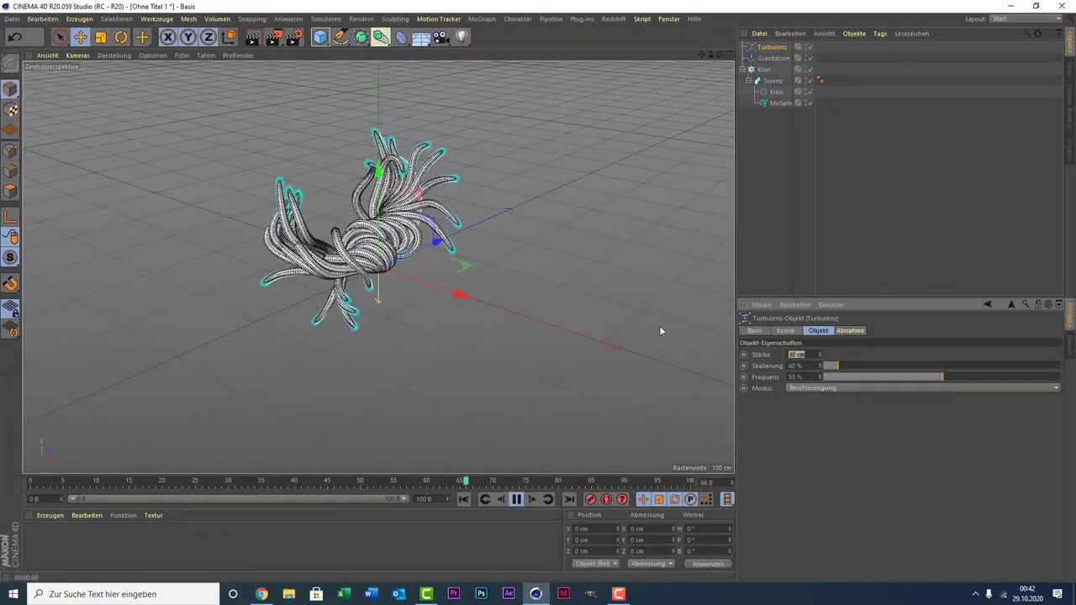
text(80)
key(Return)
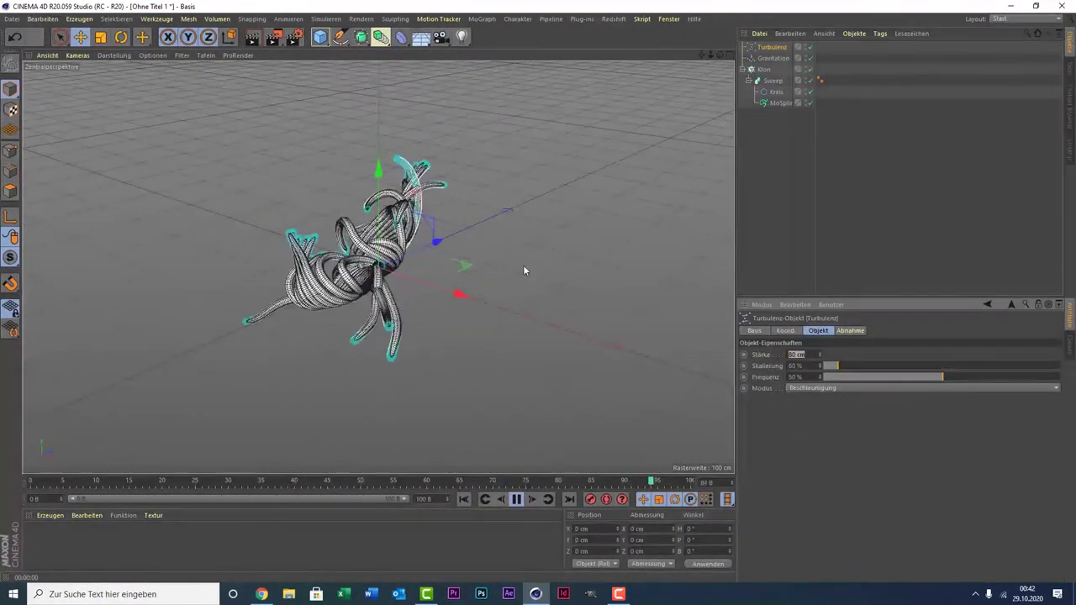
text(4)
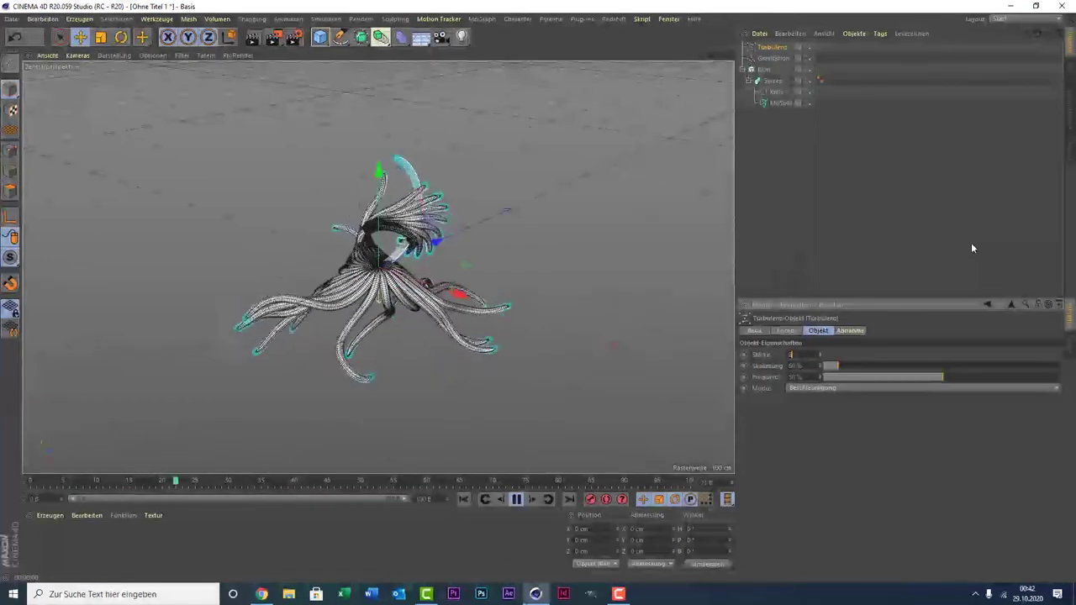
key(Return)
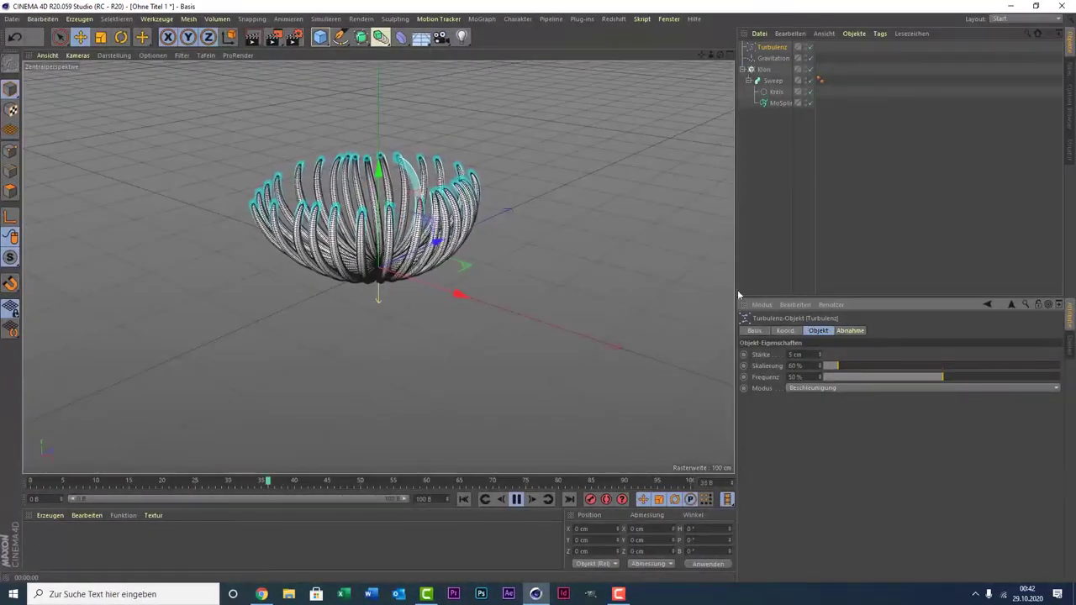
- Stop playback, then delete the five strand objects and undo to restore them
click(832, 214)
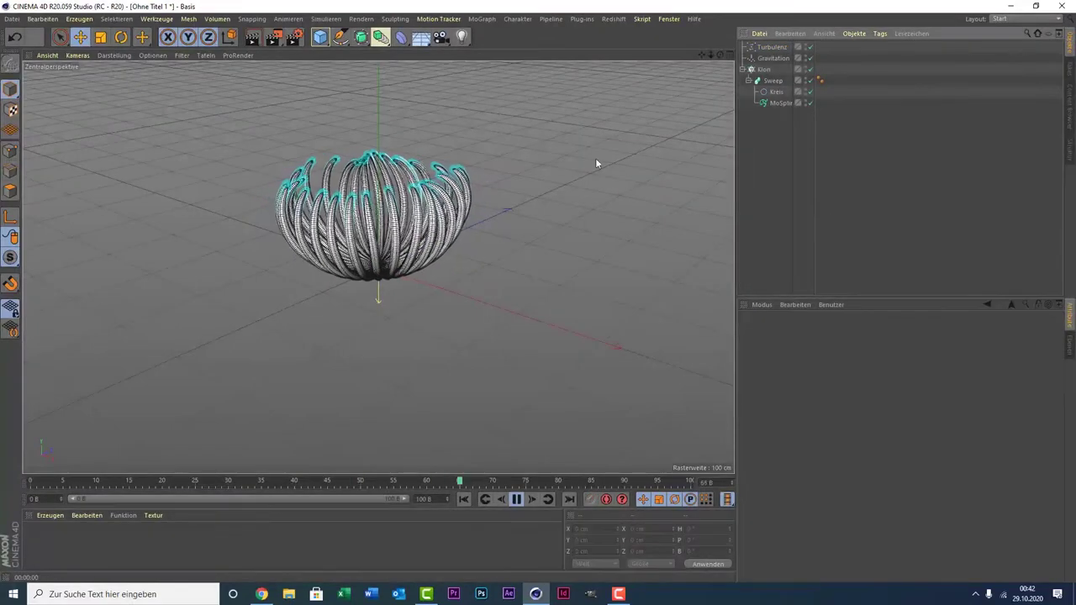
click(516, 499)
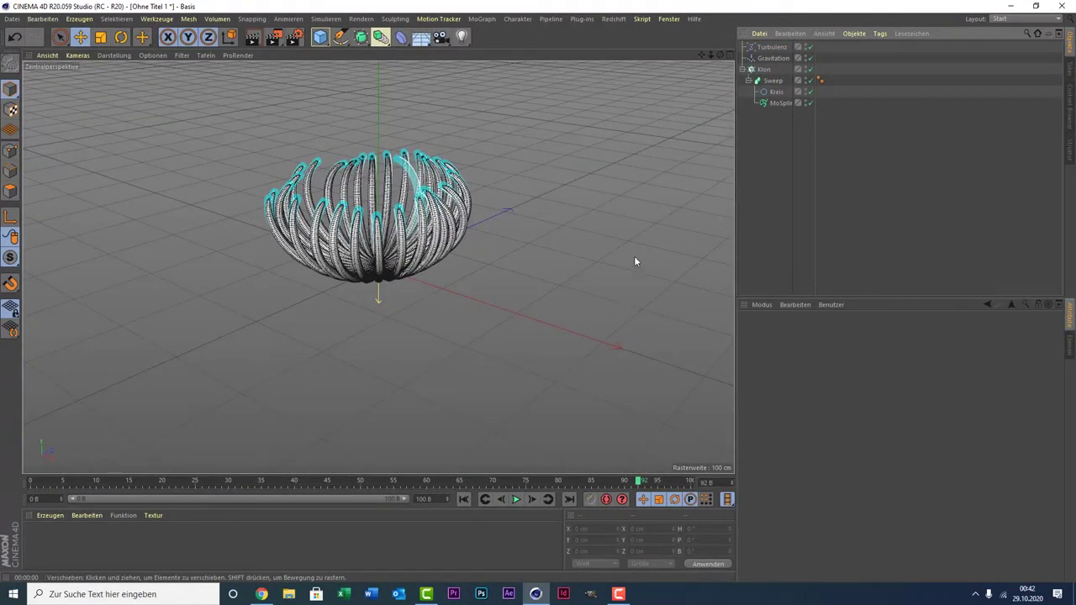
drag(782, 134, 775, 42)
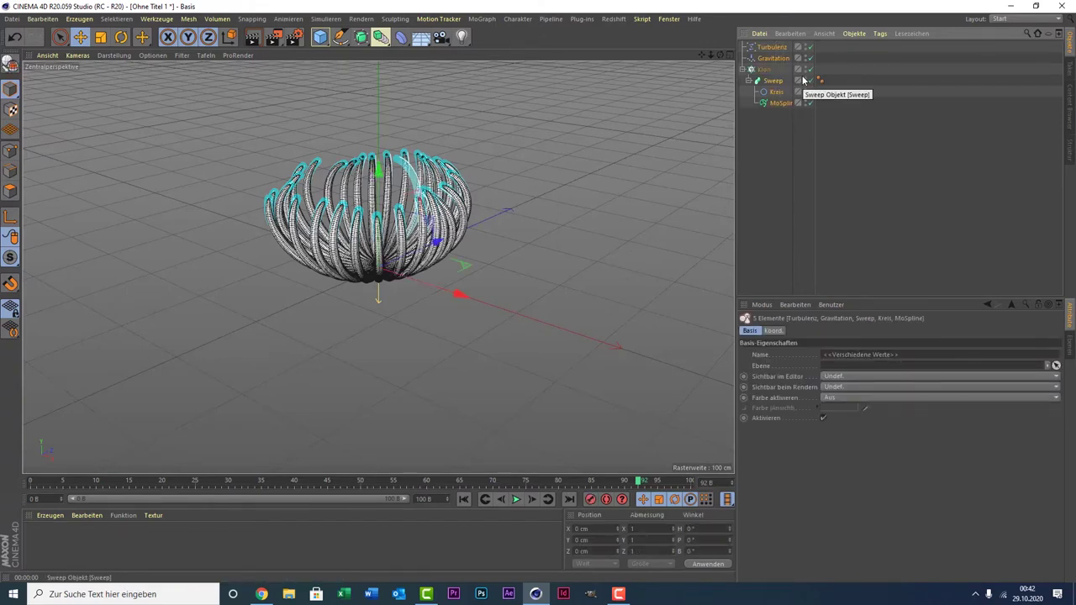
key(Delete)
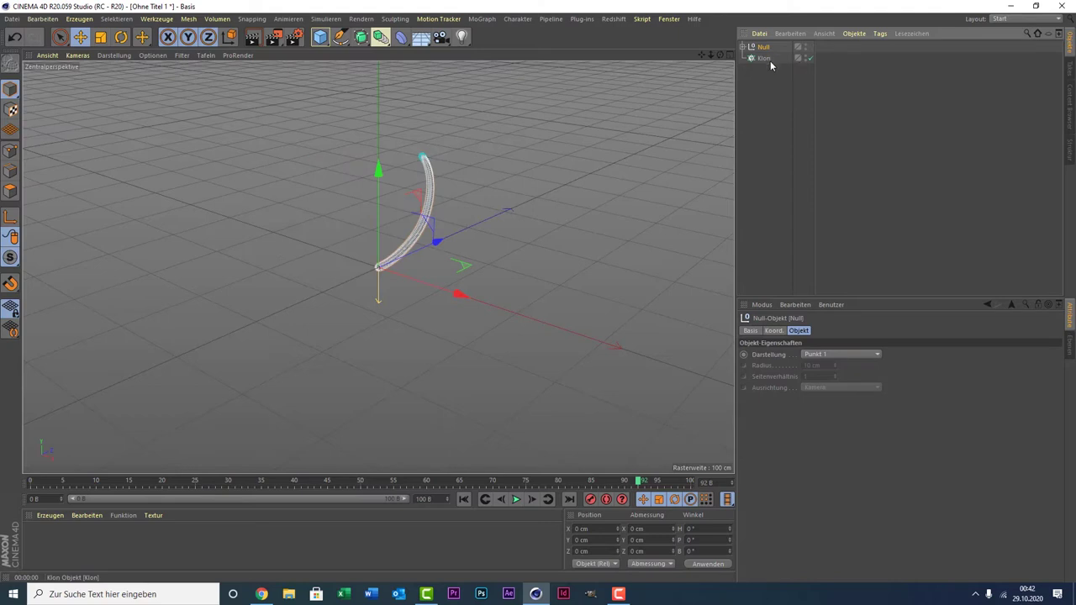
click(769, 122)
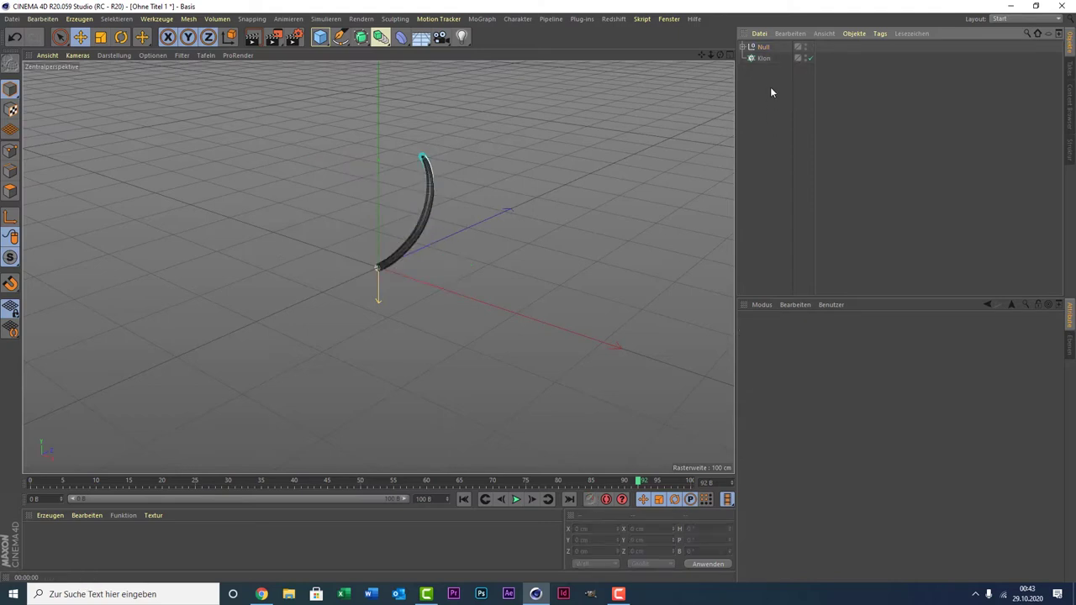
key(ctrl+z)
key(ctrl+z)
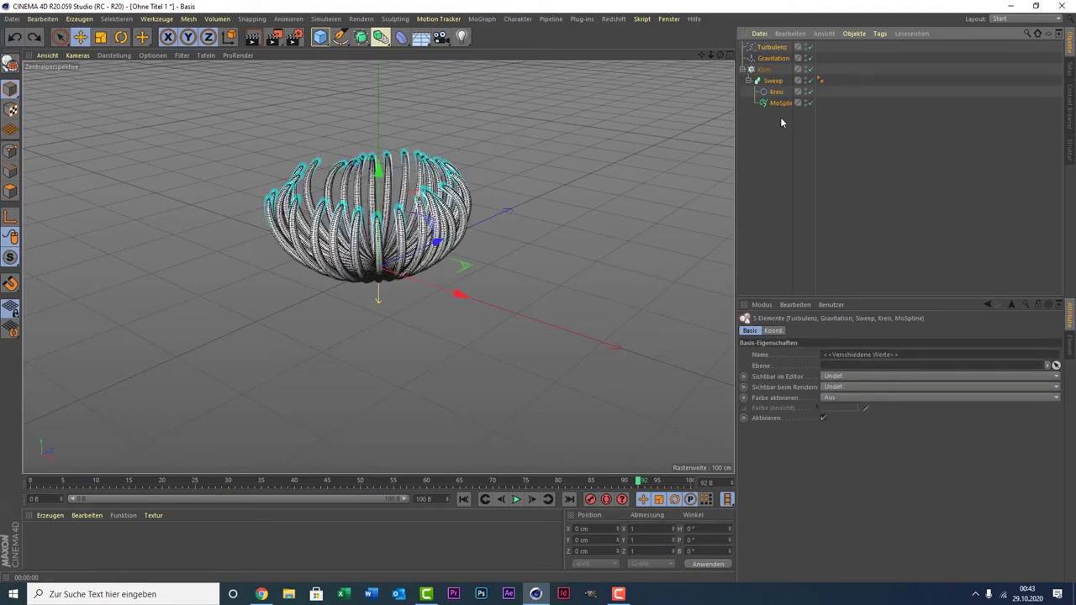
- Select all six objects and group them under a Null with Alt+G
key(ctrl+a)
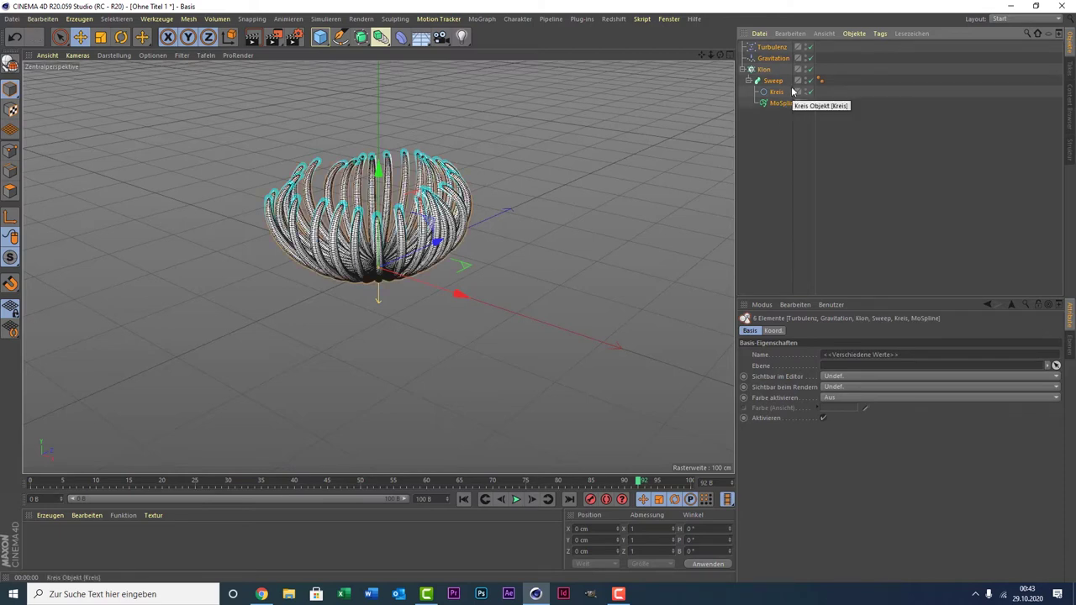
key(alt+g)
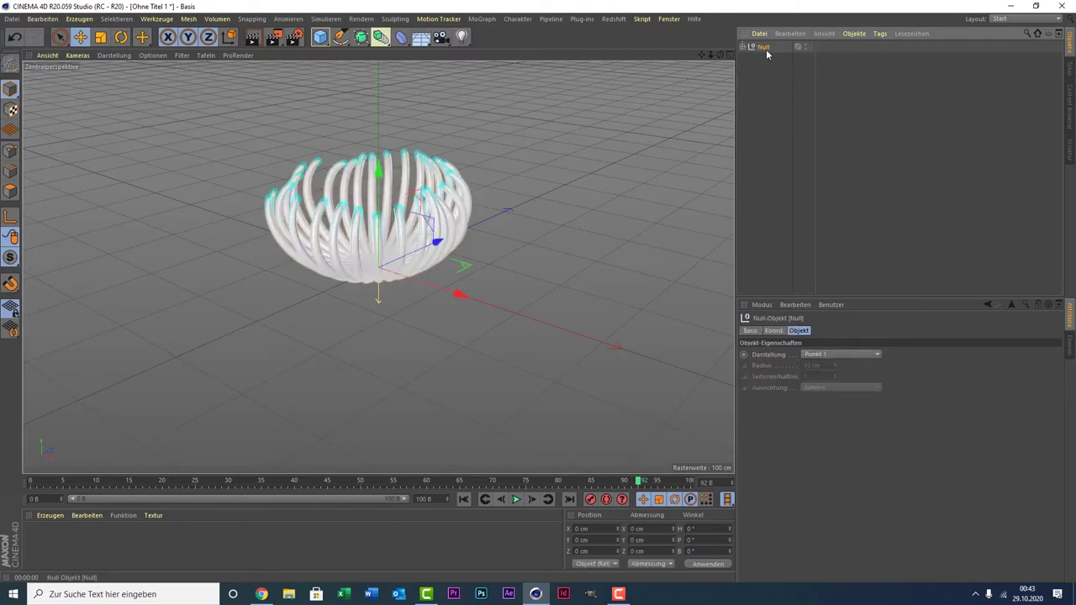
click(773, 87)
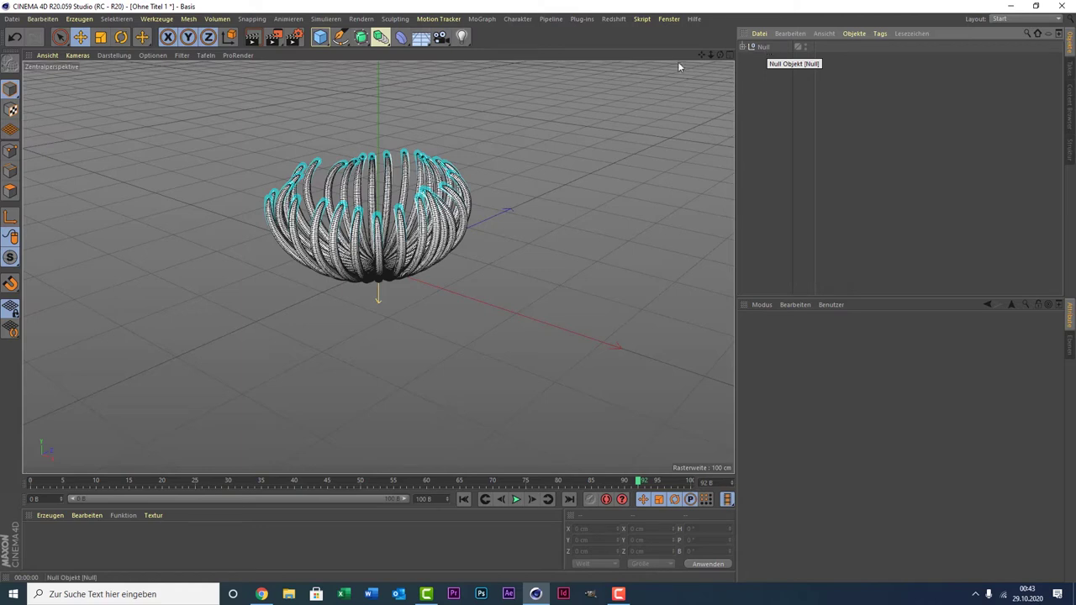
- Add a Landschaft terrain object and hide the flower group in the viewport
click(320, 37)
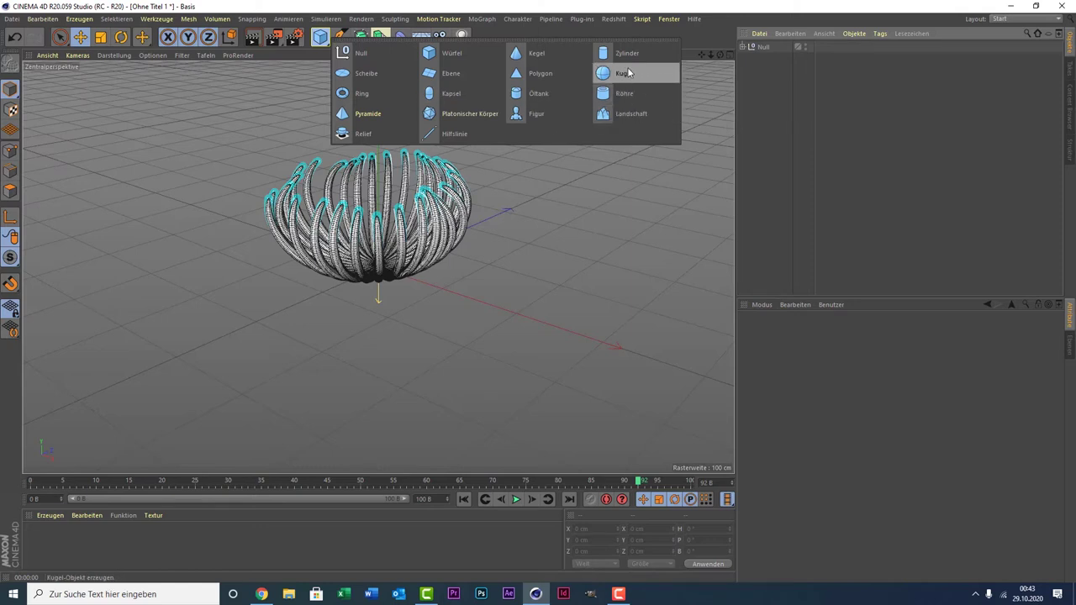
click(636, 115)
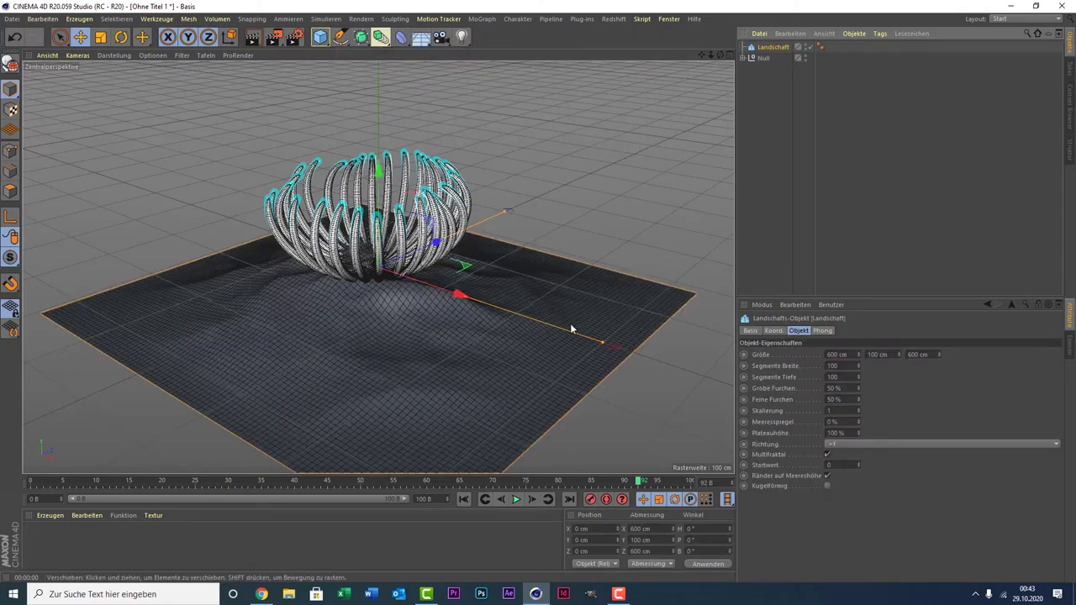
click(798, 56)
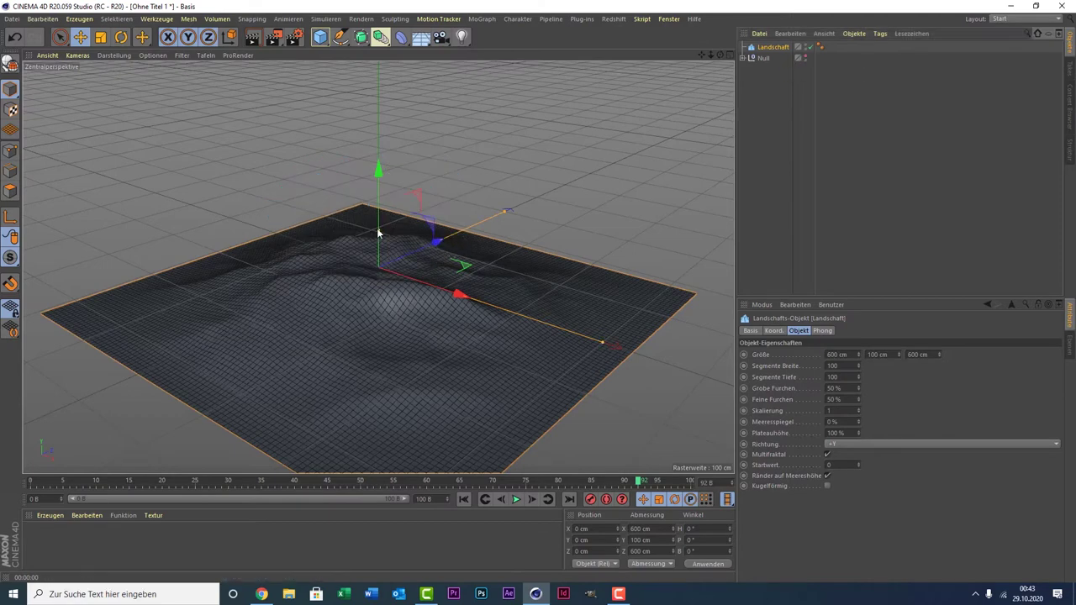
- Resize the landscape to about 1247 × 301 × 1709 cm
drag(378, 233, 378, 133)
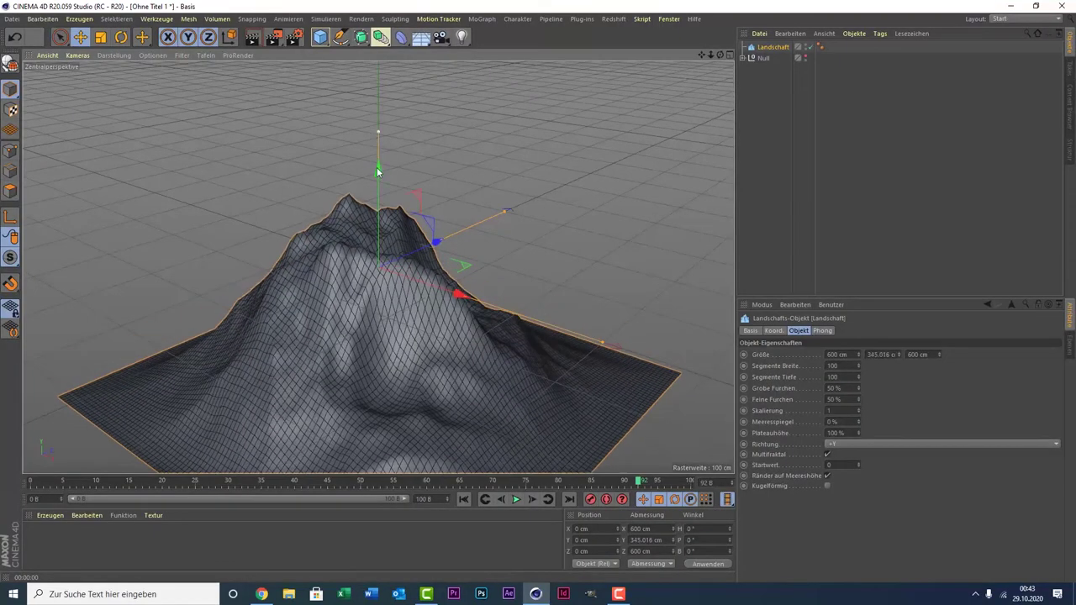
drag(378, 171, 376, 167)
mouse_move(461, 298)
mouse_down()
mouse_move(315, 283)
mouse_move(419, 298)
mouse_move(703, 375)
mouse_up()
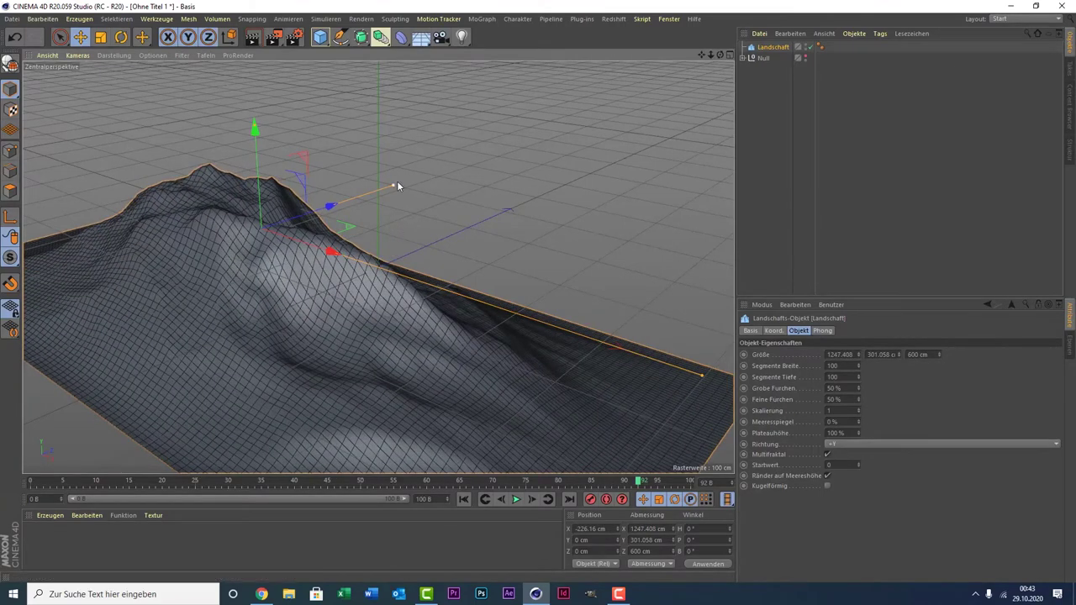
drag(397, 188, 545, 128)
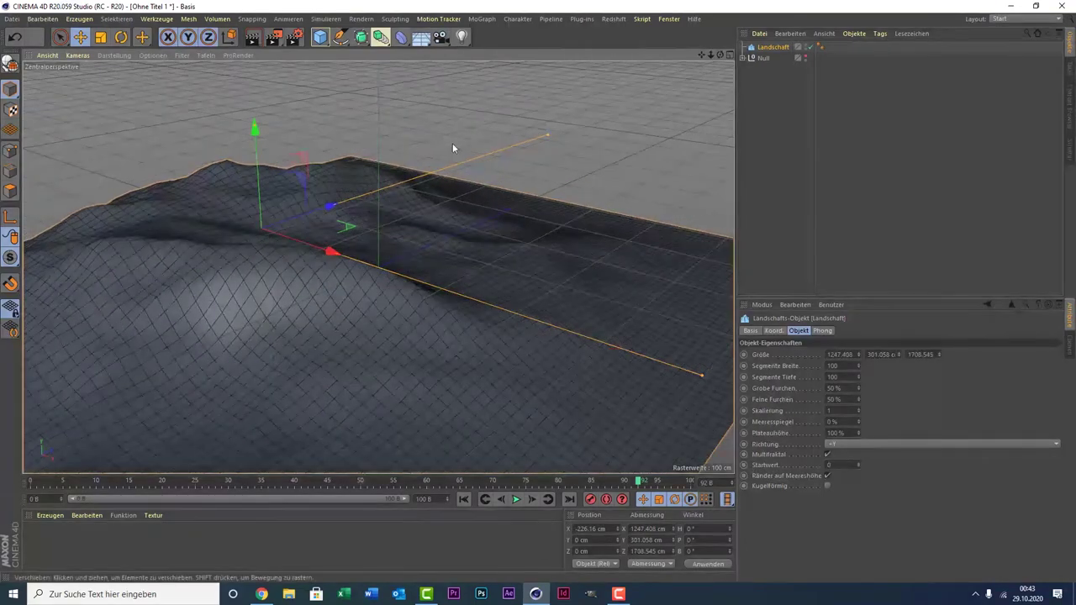
scroll(339, 238, down, 2)
scroll(339, 239, down, 2)
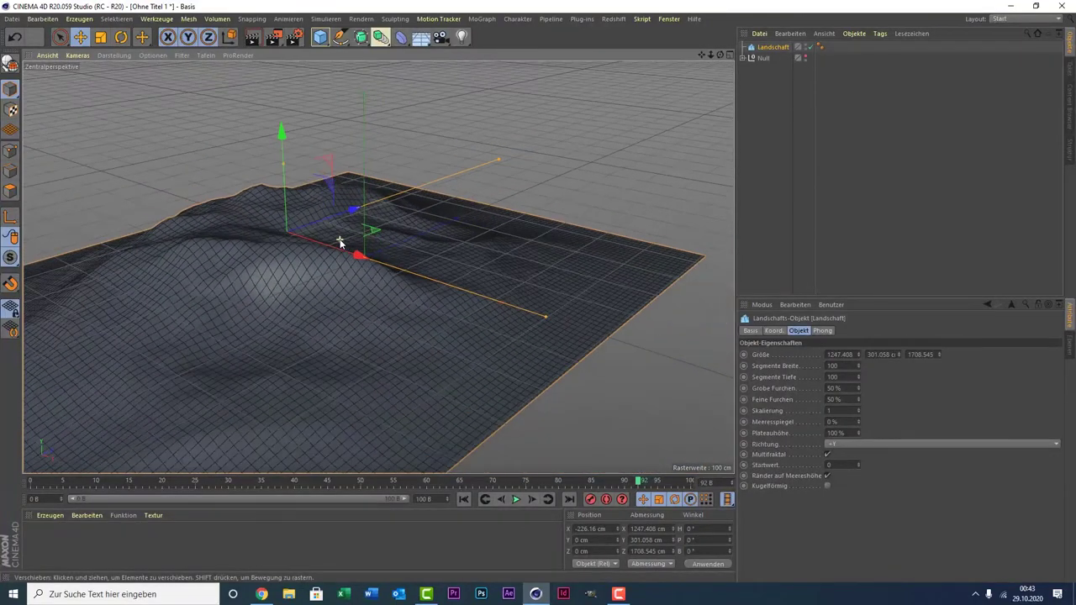
scroll(339, 239, down, 2)
- Drag out a copy of the landscape along X, then rotate it and shift it into place
ctrl+drag(339, 240, 511, 284)
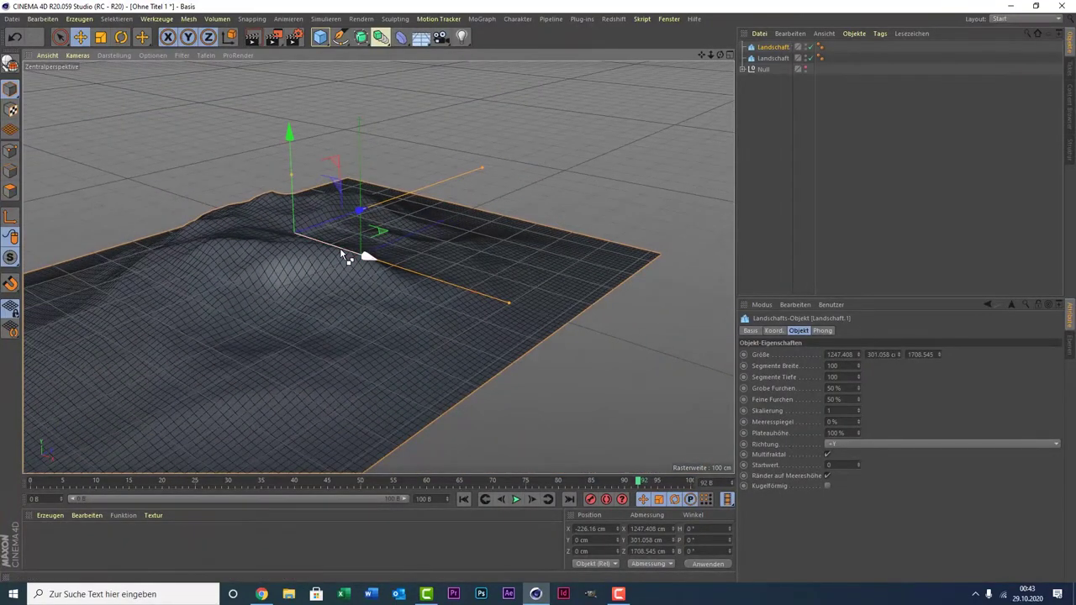
key(space)
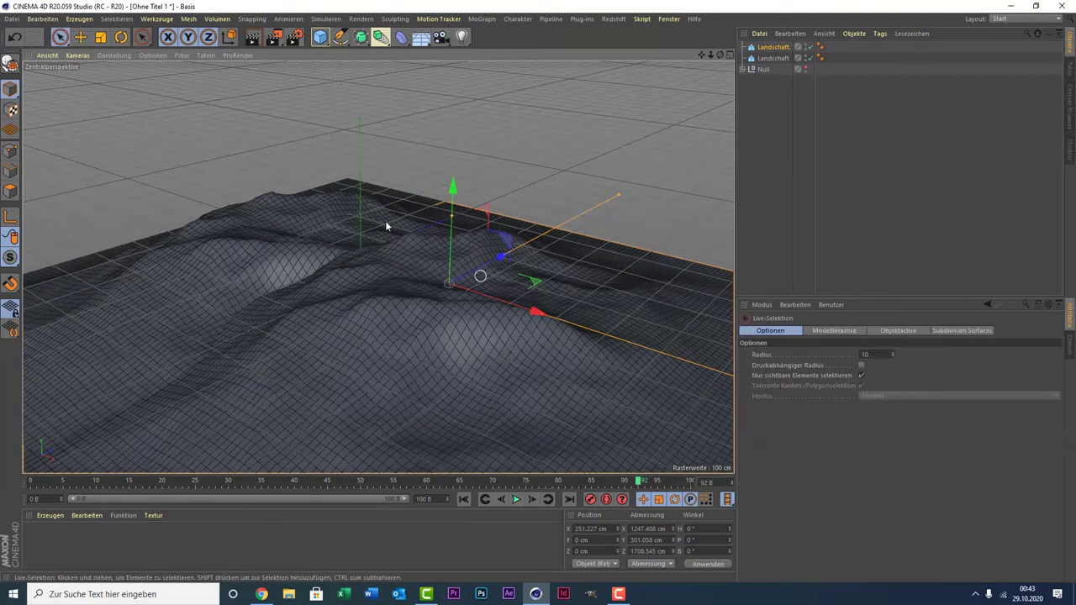
click(123, 37)
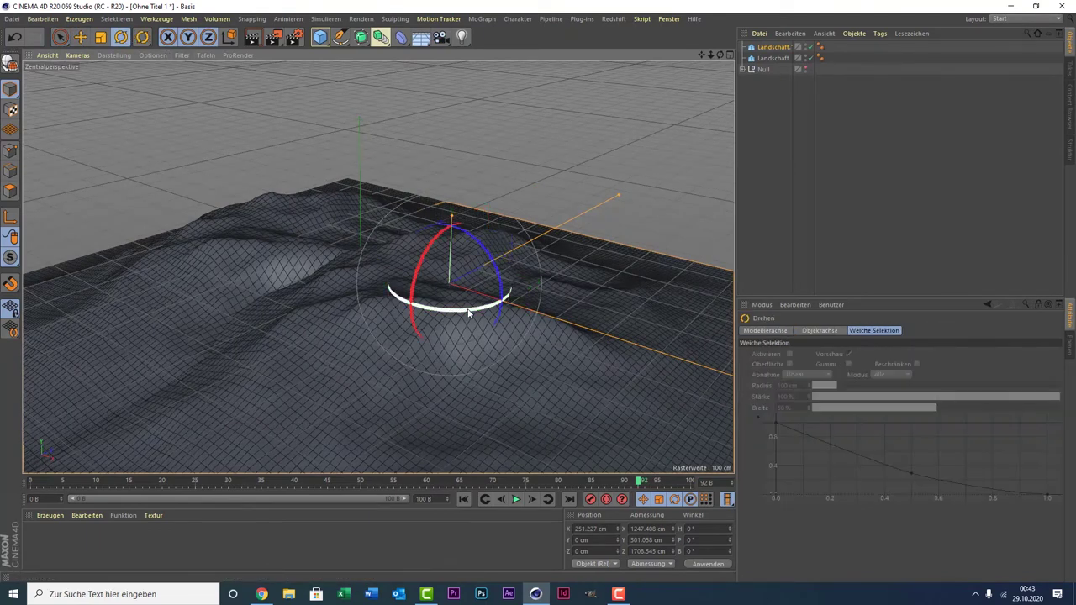
drag(447, 328, 578, 284)
key(space)
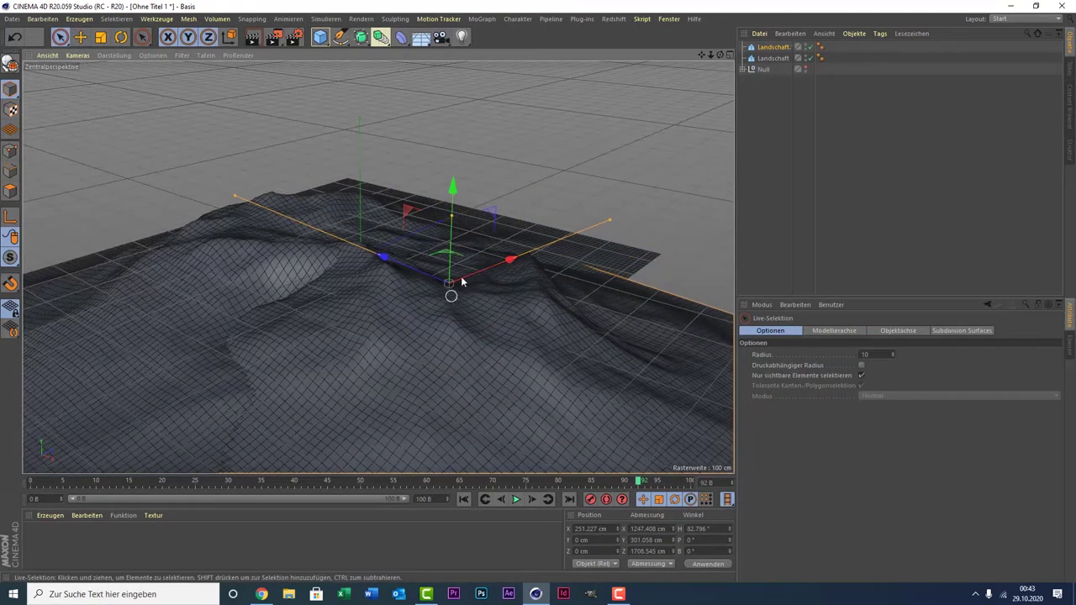
drag(526, 262, 597, 249)
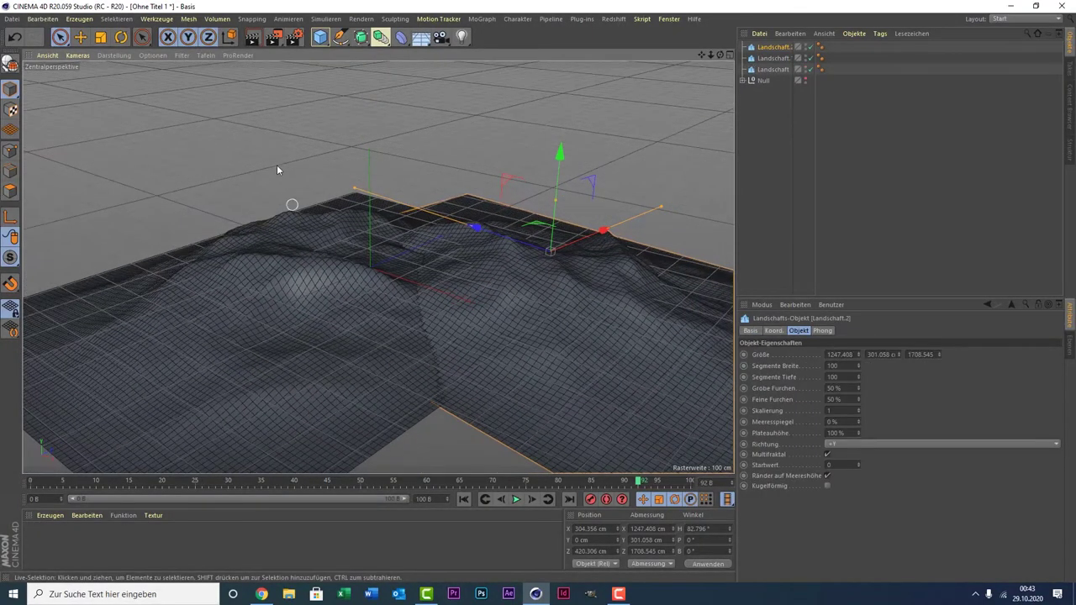
- Rotate and move the third landscape into overlapping hills, then select Landschaft.2
key(r)
drag(555, 277, 138, 277)
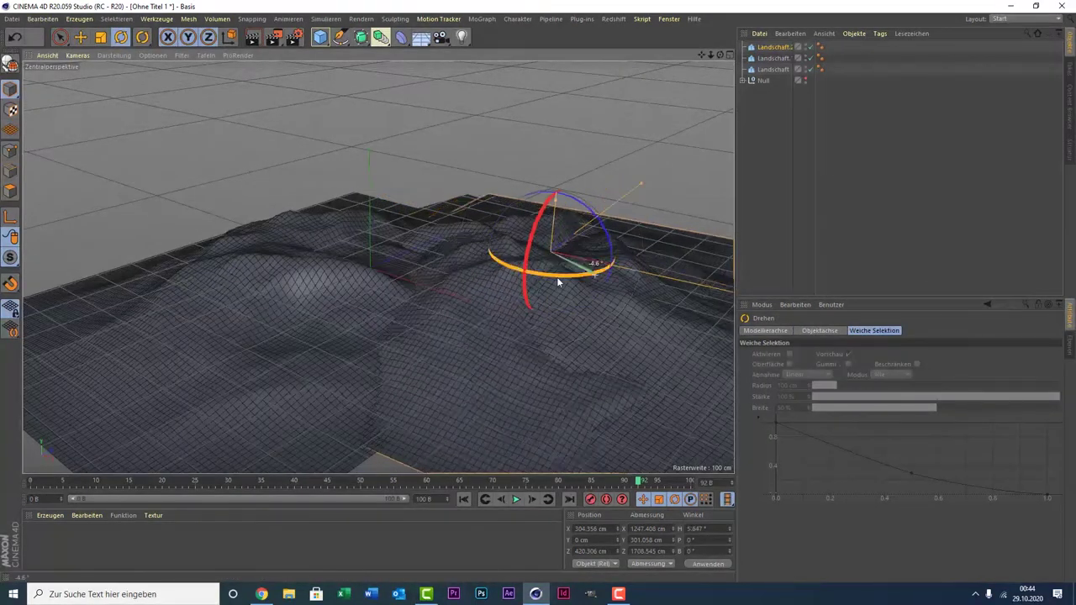
mouse_move(557, 277)
mouse_down()
mouse_move(437, 274)
mouse_move(497, 283)
mouse_move(561, 458)
mouse_up()
key(space)
drag(628, 400, 473, 410)
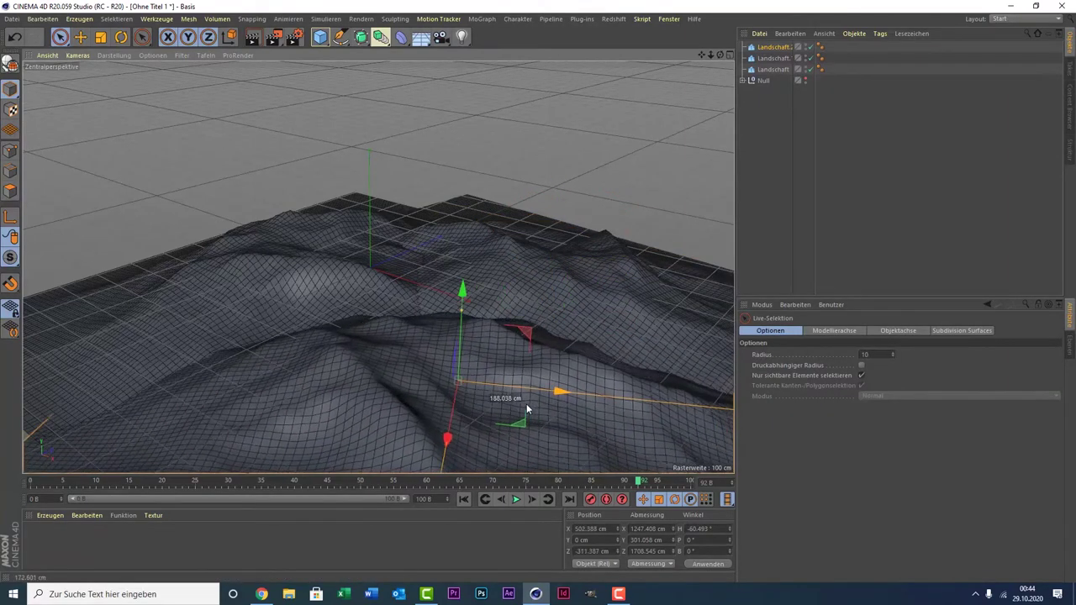
drag(445, 444, 534, 443)
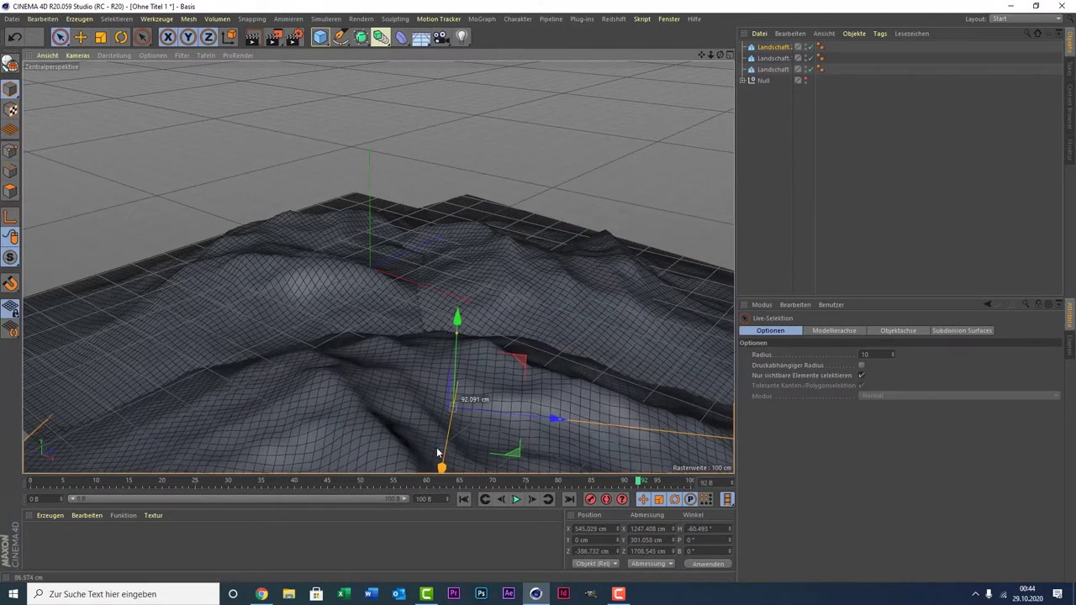
click(772, 47)
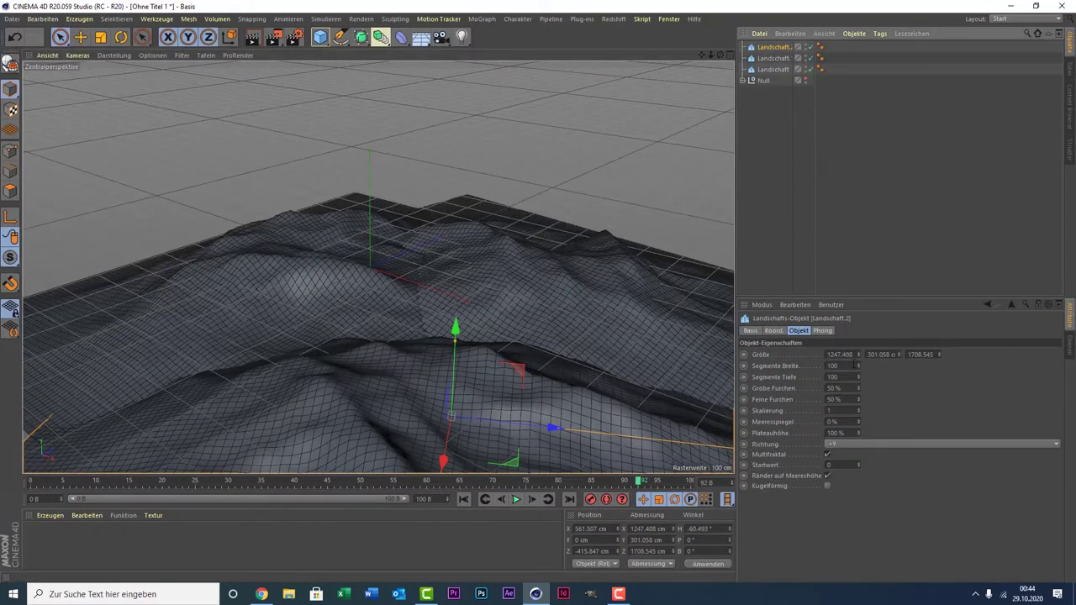
- Give Landschaft.2 94 × 88 segments, 100% furrows, 0.41 scale and a 29% sea level
mouse_move(858, 365)
mouse_down()
mouse_move(883, 366)
mouse_move(836, 365)
mouse_move(869, 366)
mouse_move(847, 381)
mouse_move(899, 388)
mouse_move(899, 400)
mouse_up()
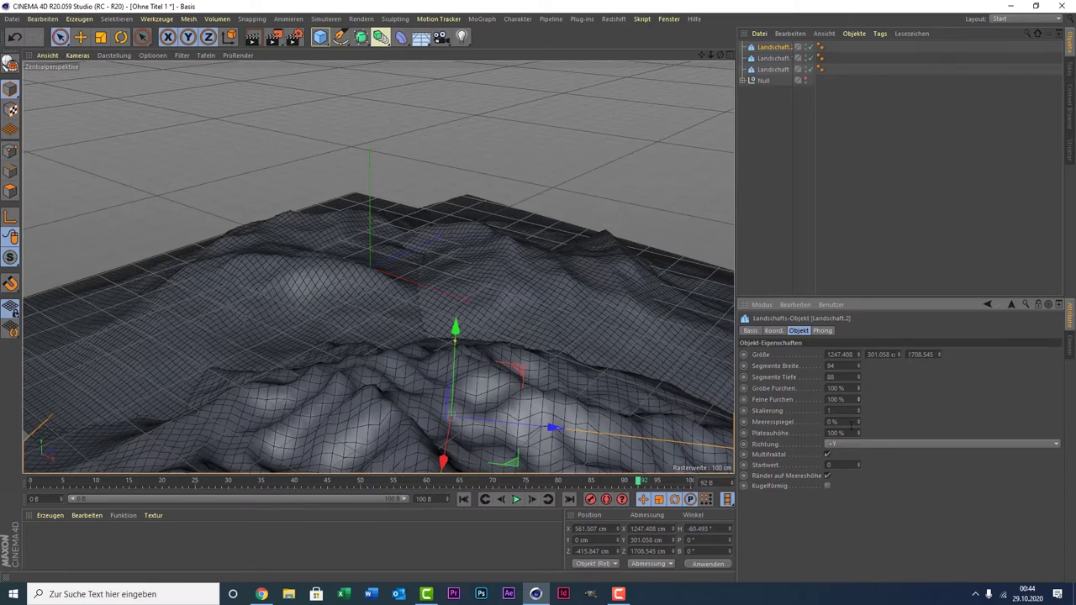
mouse_move(857, 410)
mouse_down()
mouse_move(828, 410)
mouse_move(891, 410)
mouse_move(832, 410)
mouse_up()
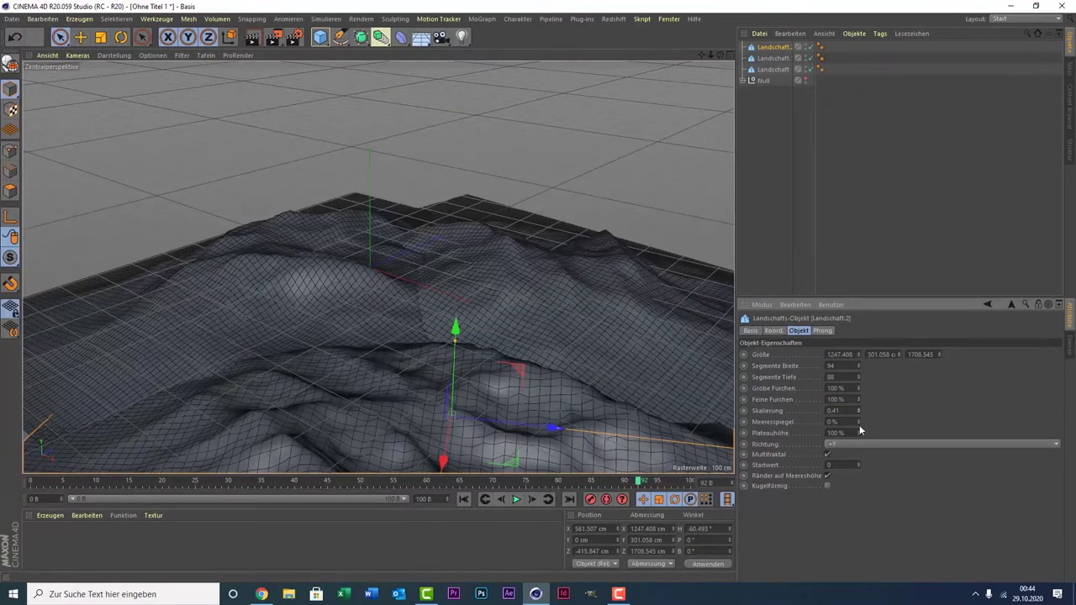
mouse_move(857, 422)
mouse_down()
mouse_move(890, 422)
mouse_move(832, 422)
mouse_move(855, 422)
mouse_up()
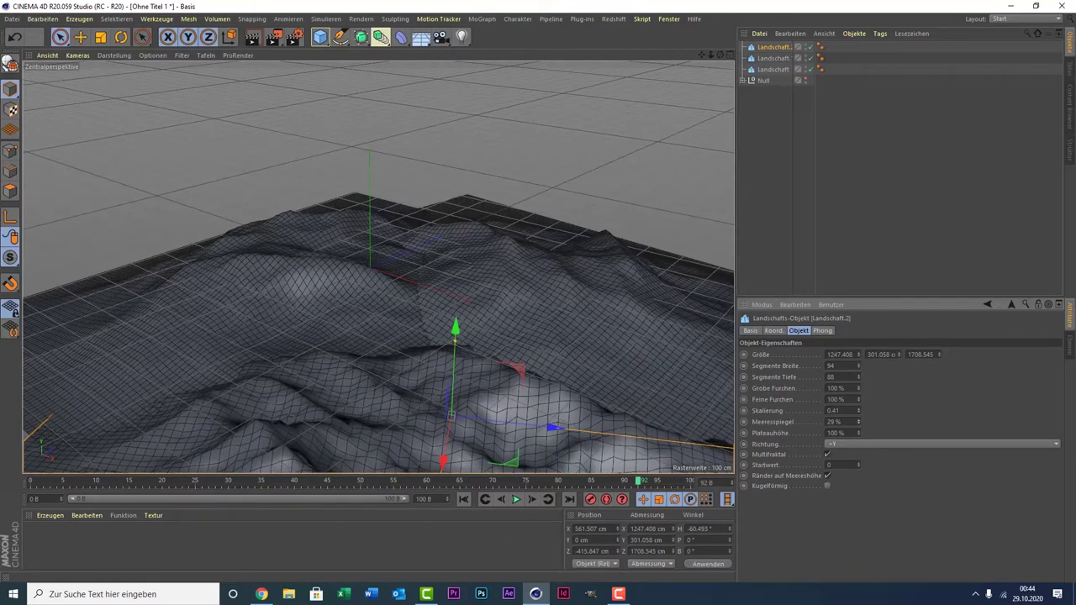
- Bring the camera in over the terrain and select the three landscapes' Phong tags
drag(703, 57, 702, 57)
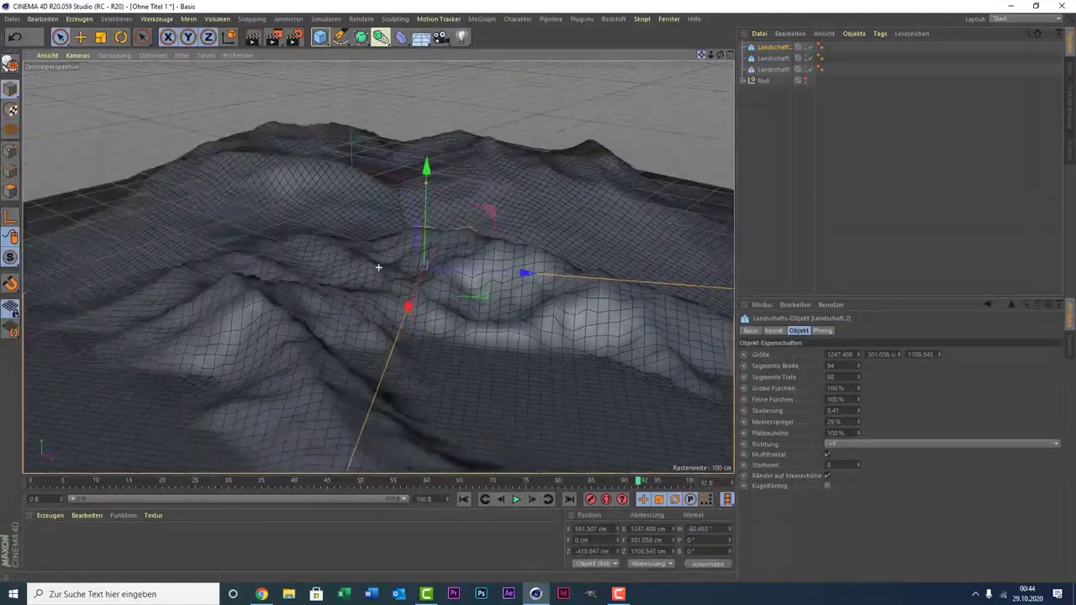
mouse_move(702, 57)
mouse_down()
mouse_move(711, 61)
mouse_move(482, 242)
mouse_up()
scroll(453, 270, up, 2)
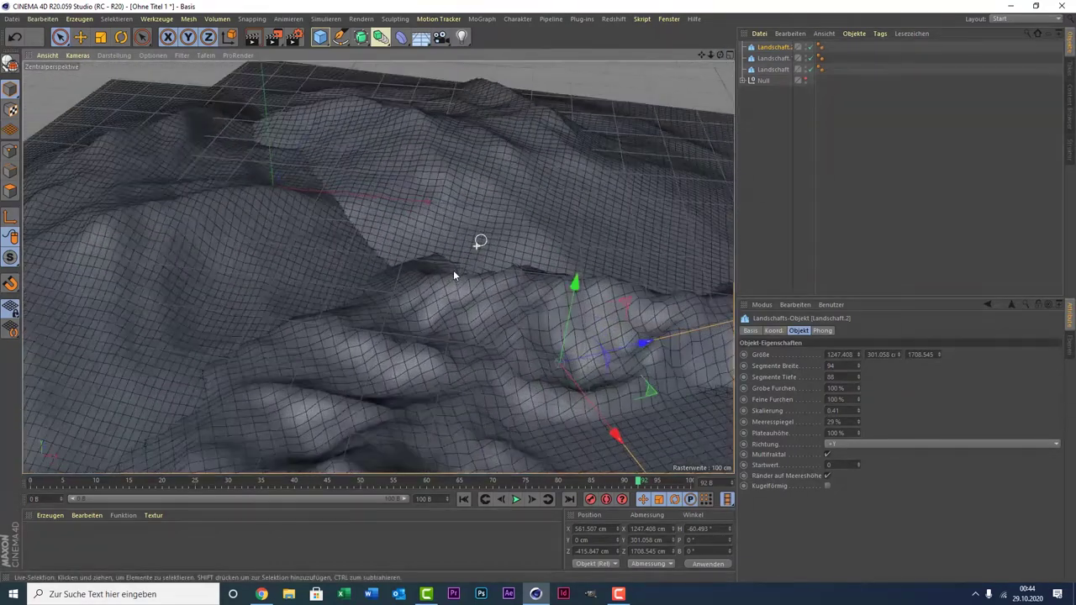
scroll(445, 269, up, 3)
scroll(444, 267, up, 3)
scroll(443, 265, up, 3)
scroll(443, 265, up, 3)
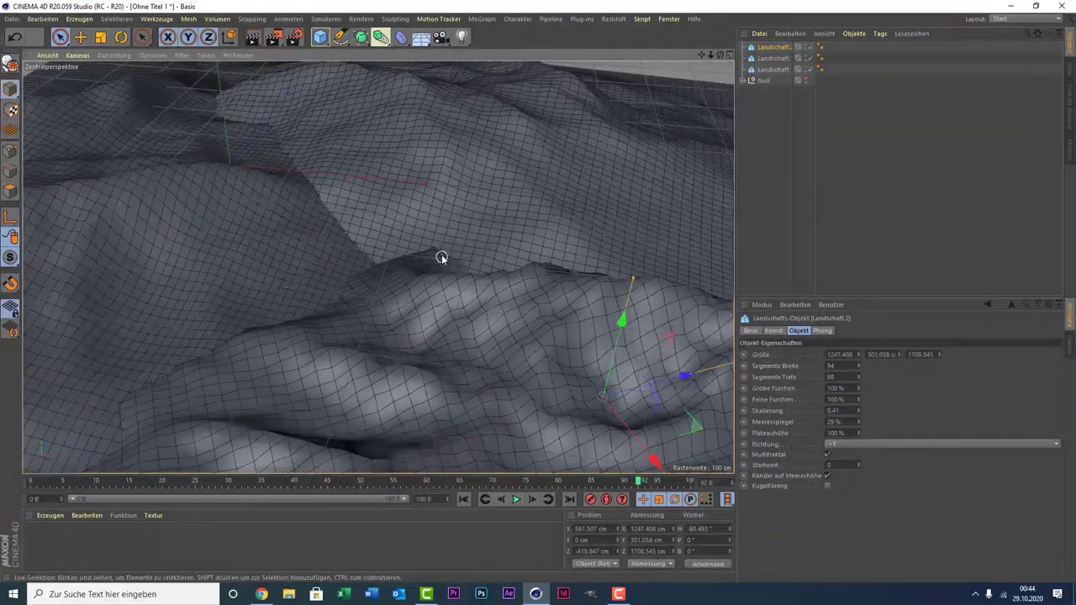
scroll(504, 173, up, 3)
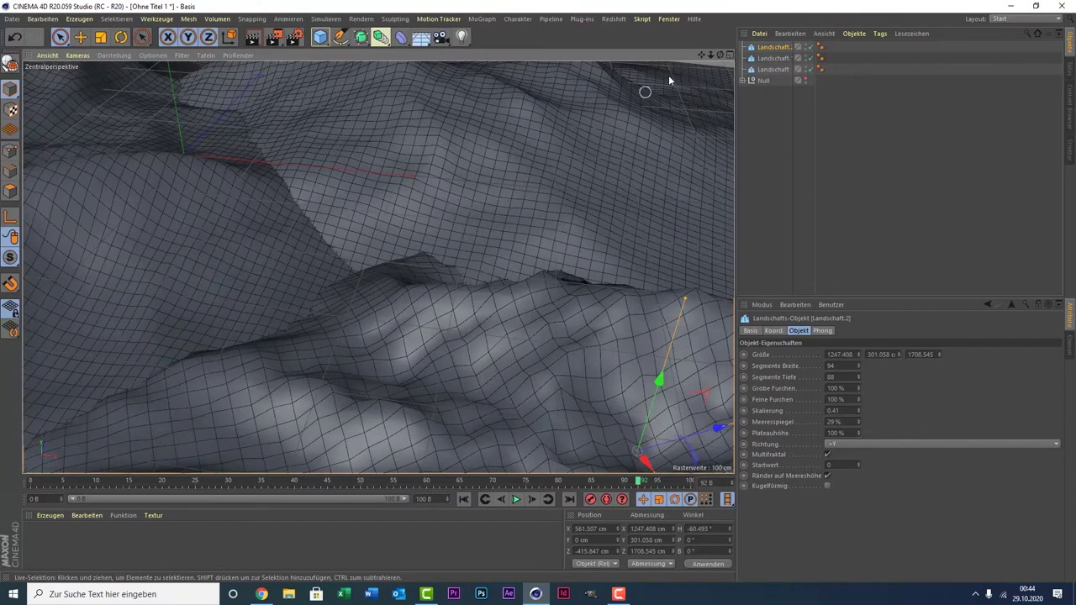
drag(702, 55, 730, 46)
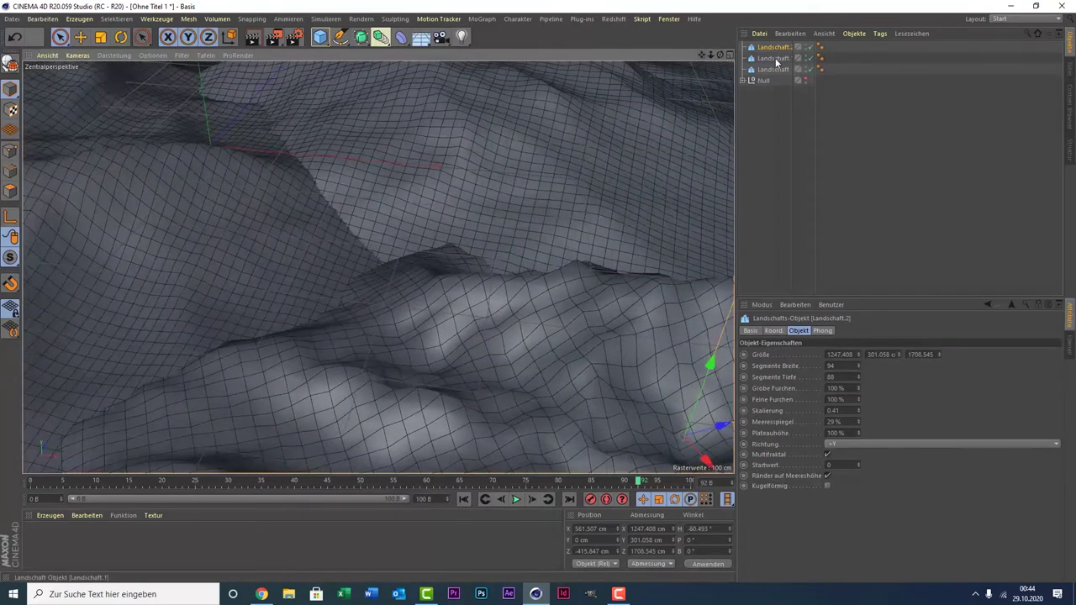
drag(820, 69, 817, 44)
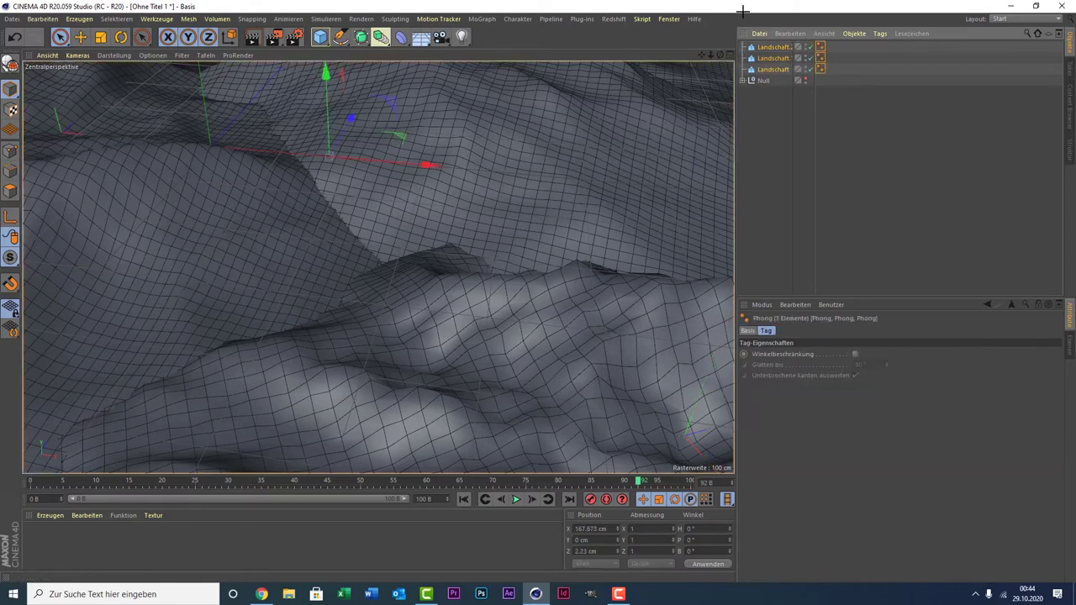
key(r)
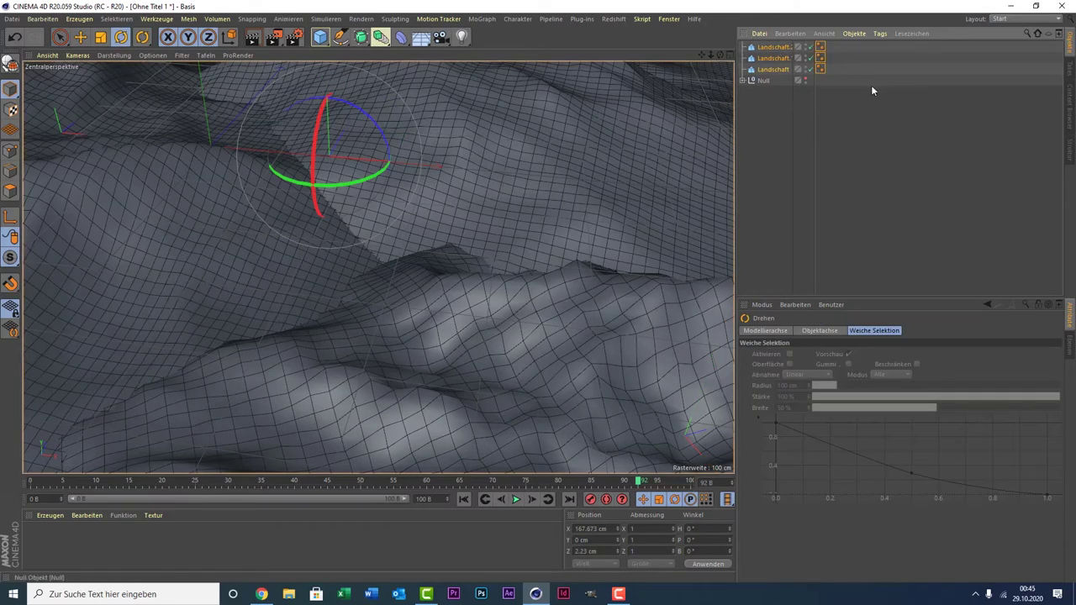
- Group the three landscapes under Null.1 and create a new material, Mat
key(alt+g)
click(768, 92)
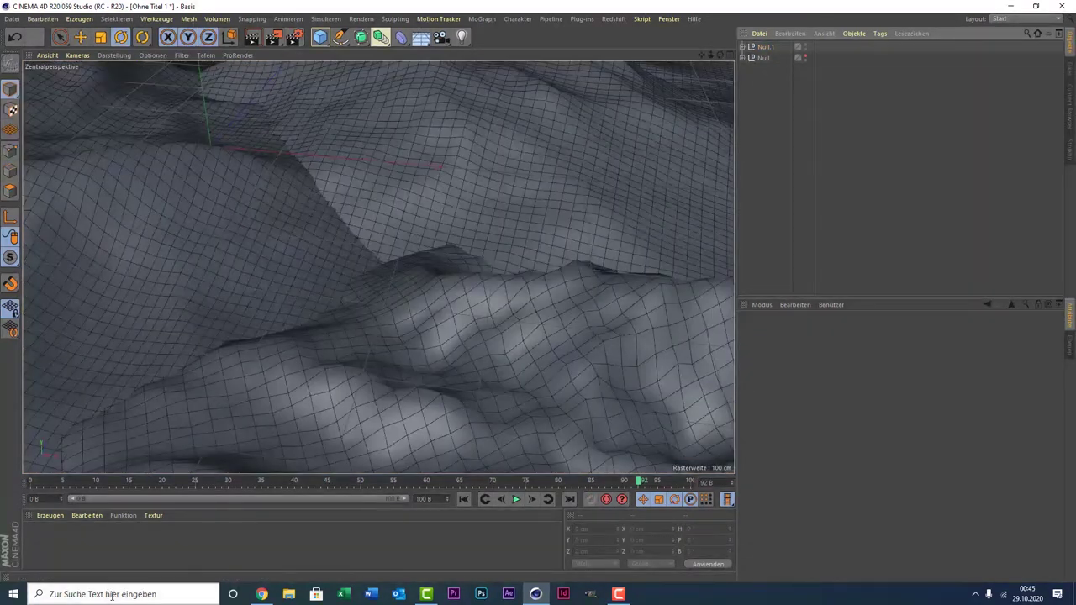
double_click(109, 547)
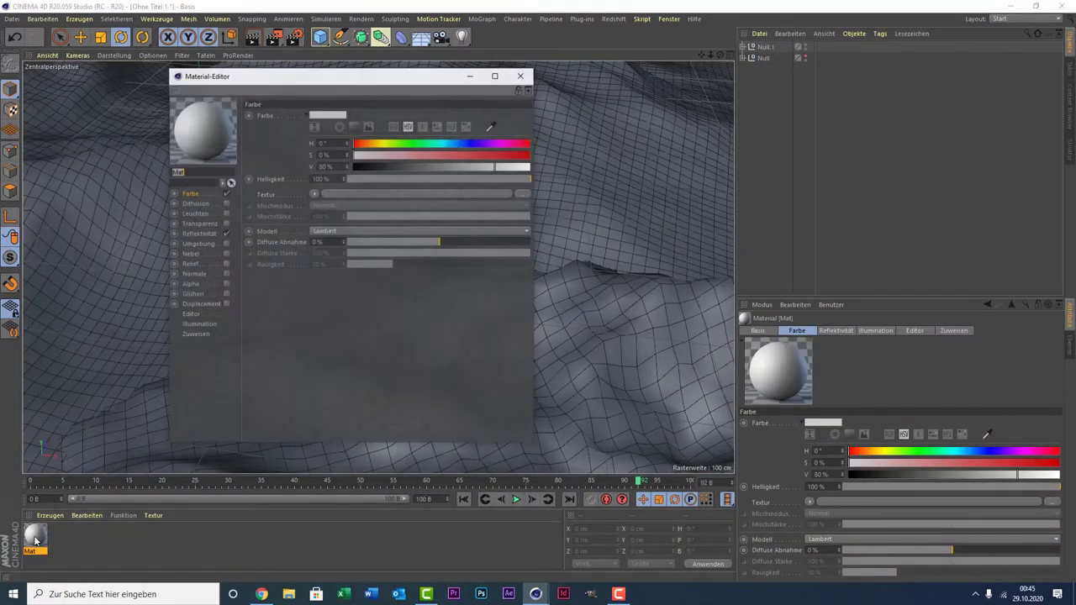
double_click(35, 539)
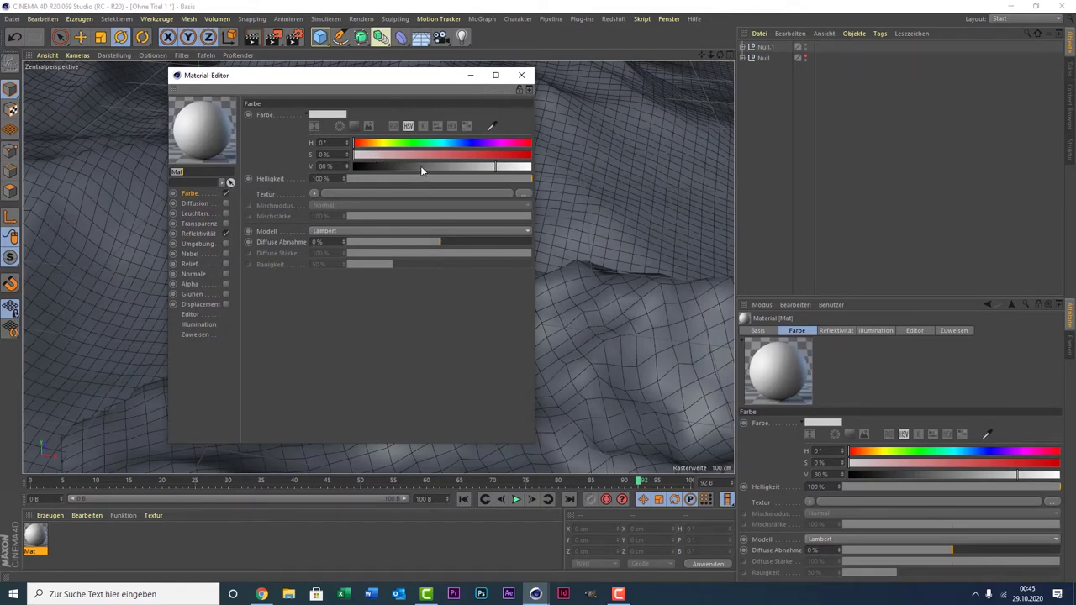
- Give Mat a 31% grey colour with a Noise shader as its texture
mouse_move(418, 170)
mouse_down()
mouse_move(500, 170)
mouse_move(407, 166)
mouse_up()
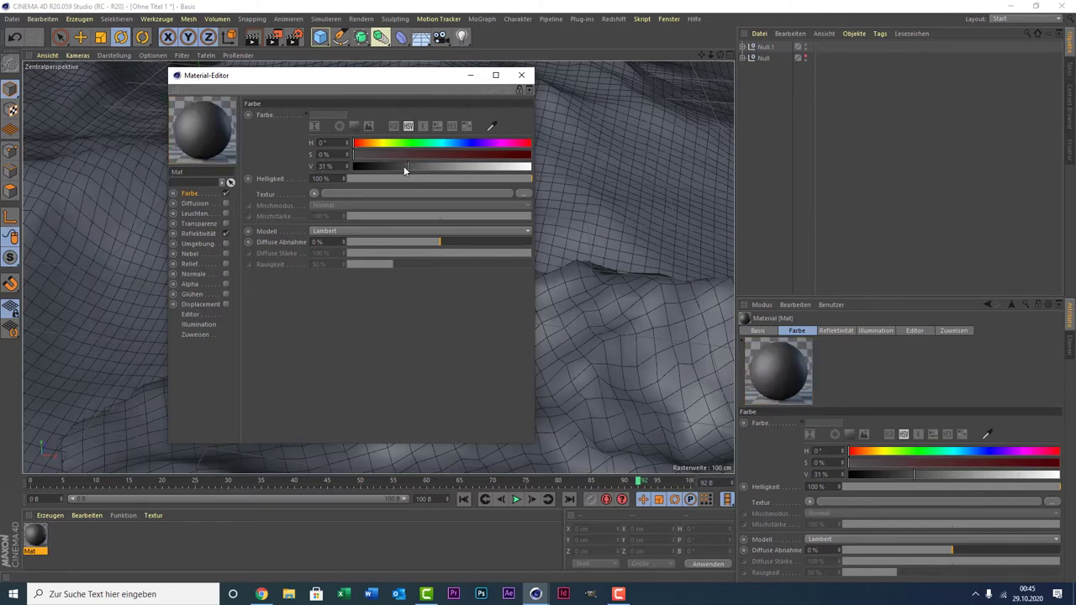
click(313, 194)
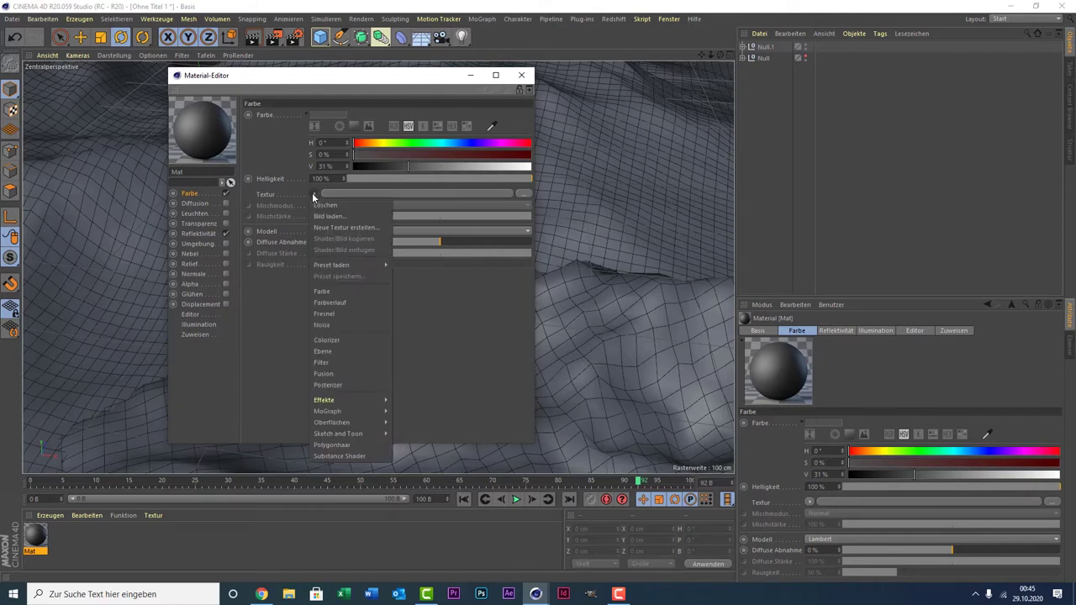
click(355, 325)
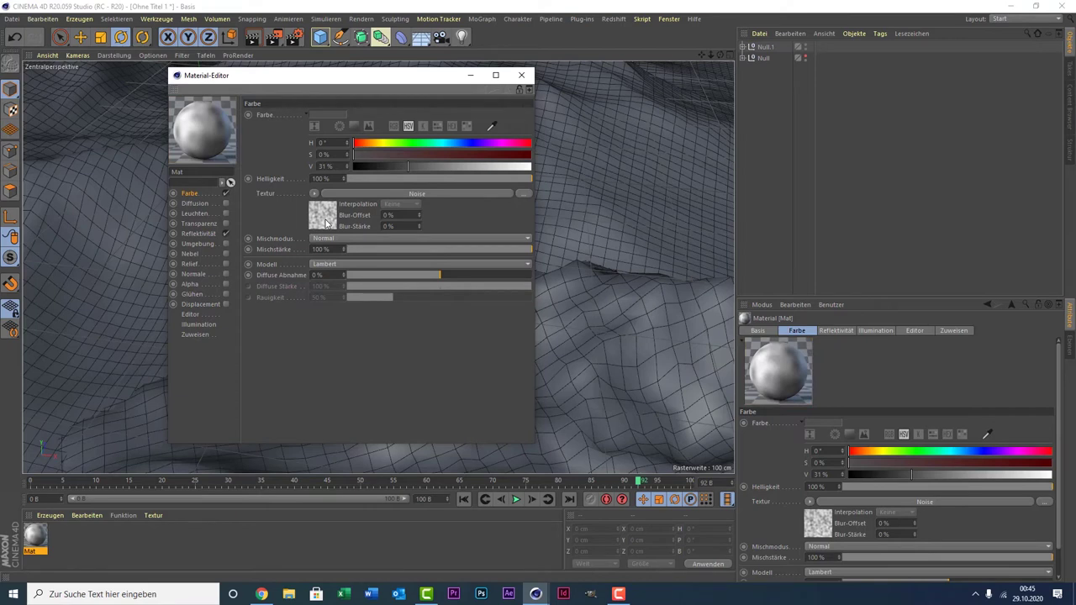
- Apply the Mat material to the Null.1 landscape group
click(326, 220)
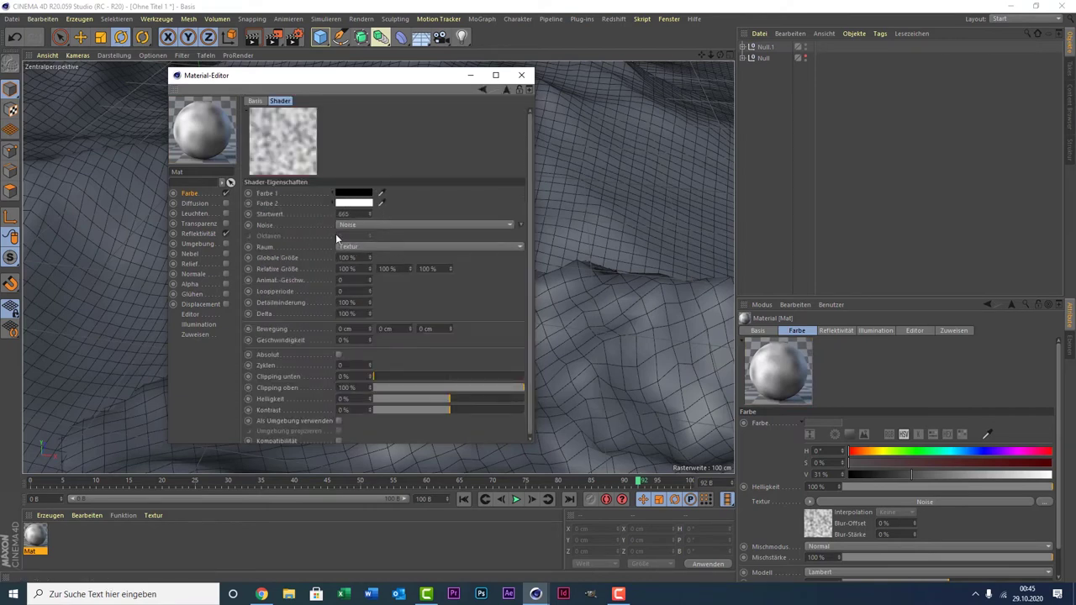
mouse_move(366, 87)
mouse_down()
mouse_move(397, 97)
mouse_move(791, 44)
mouse_up()
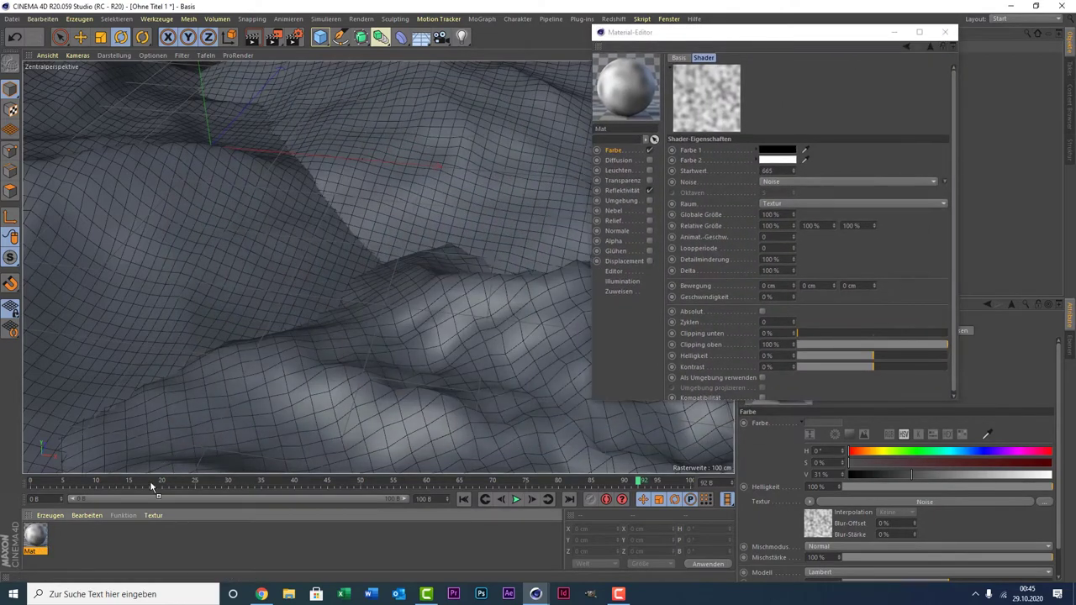
drag(186, 421, 37, 540)
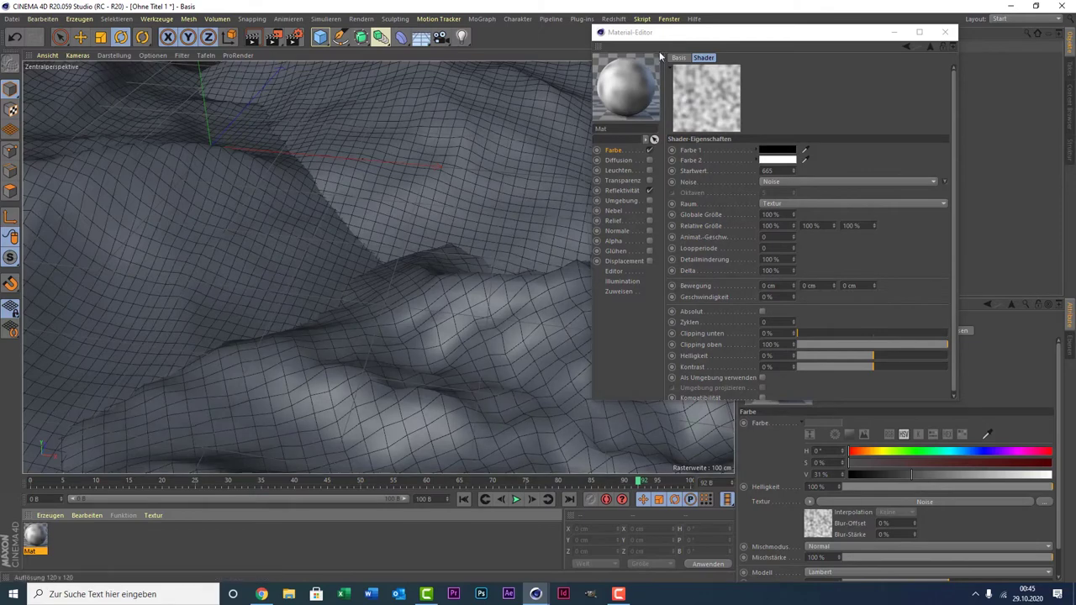
drag(687, 35, 670, 217)
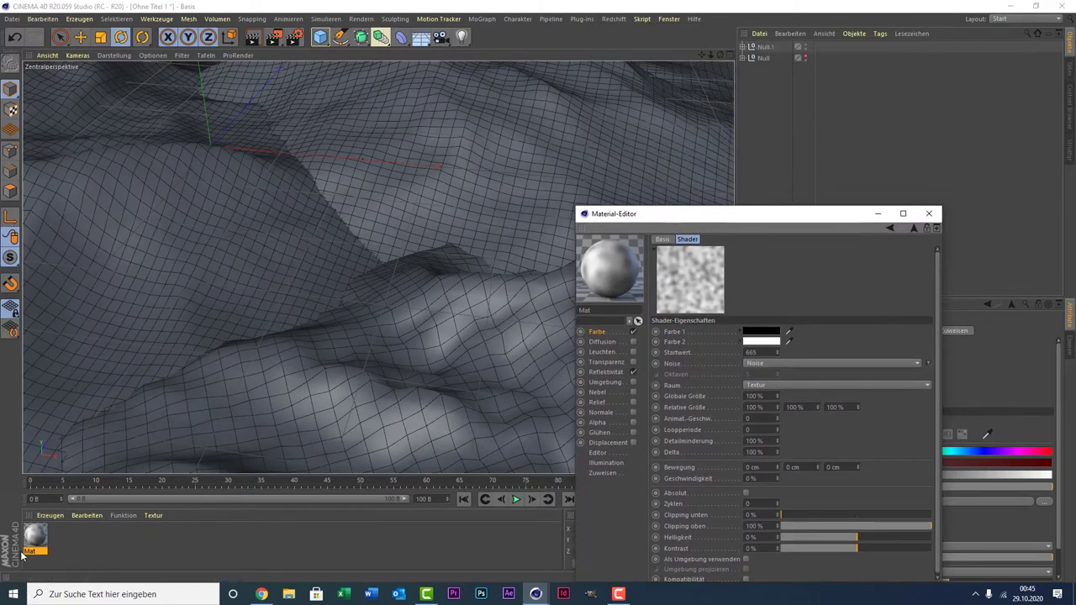
click(37, 545)
mouse_move(834, 3)
mouse_down()
mouse_move(773, 57)
mouse_move(769, 47)
mouse_up()
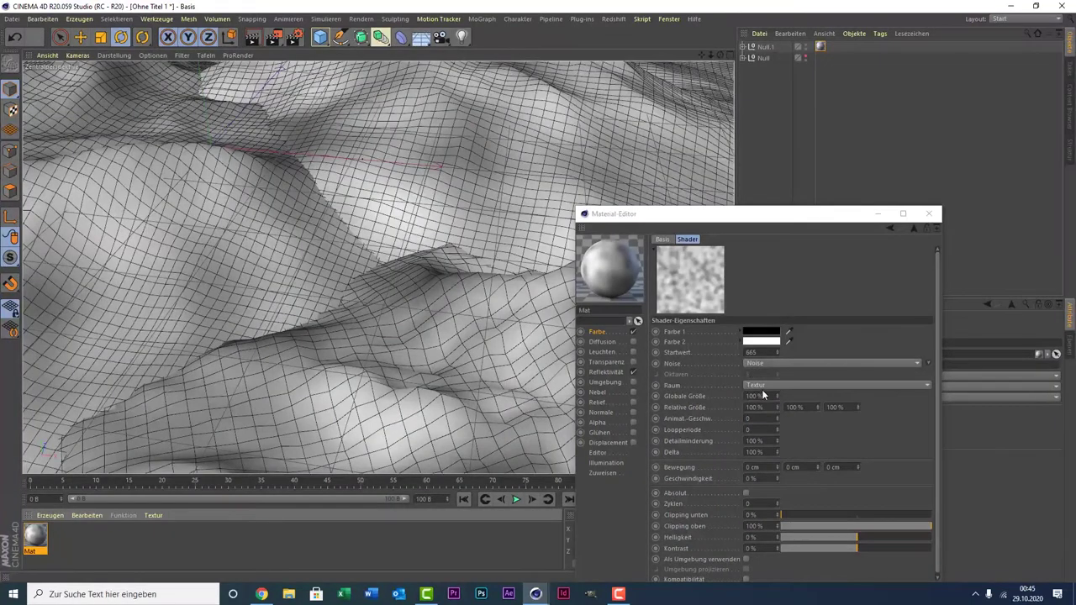
- Set the Noise relative X size to 100% and its global size to 12%
click(777, 407)
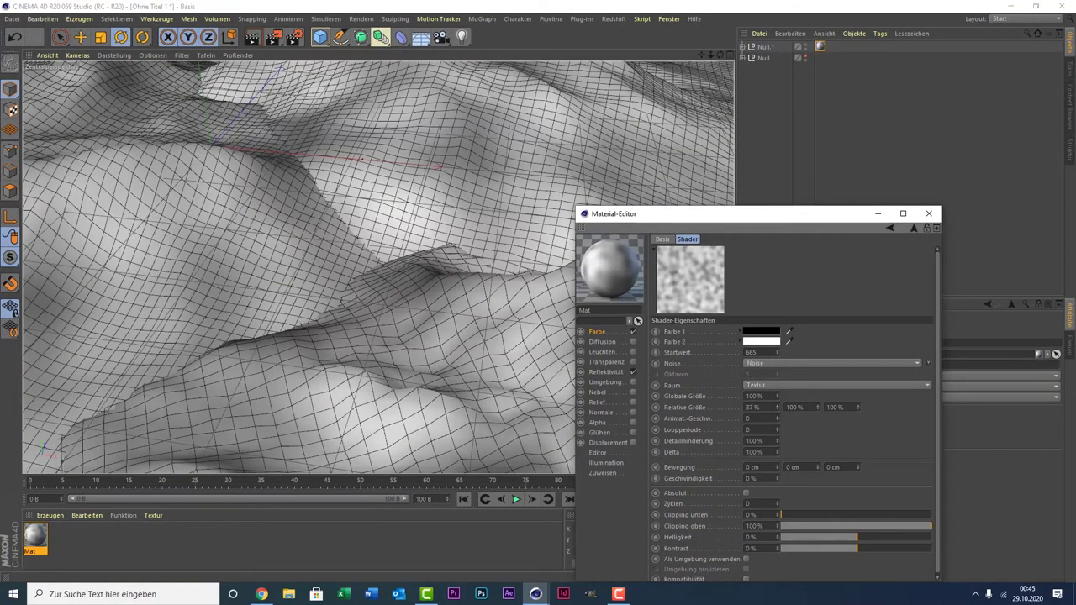
drag(777, 406, 776, 397)
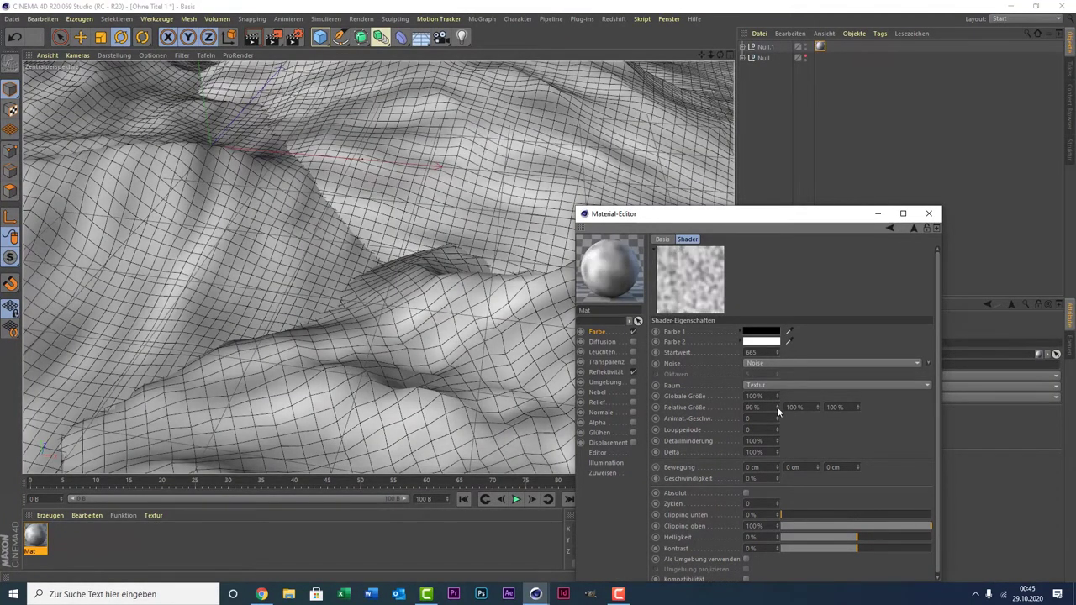
double_click(772, 407)
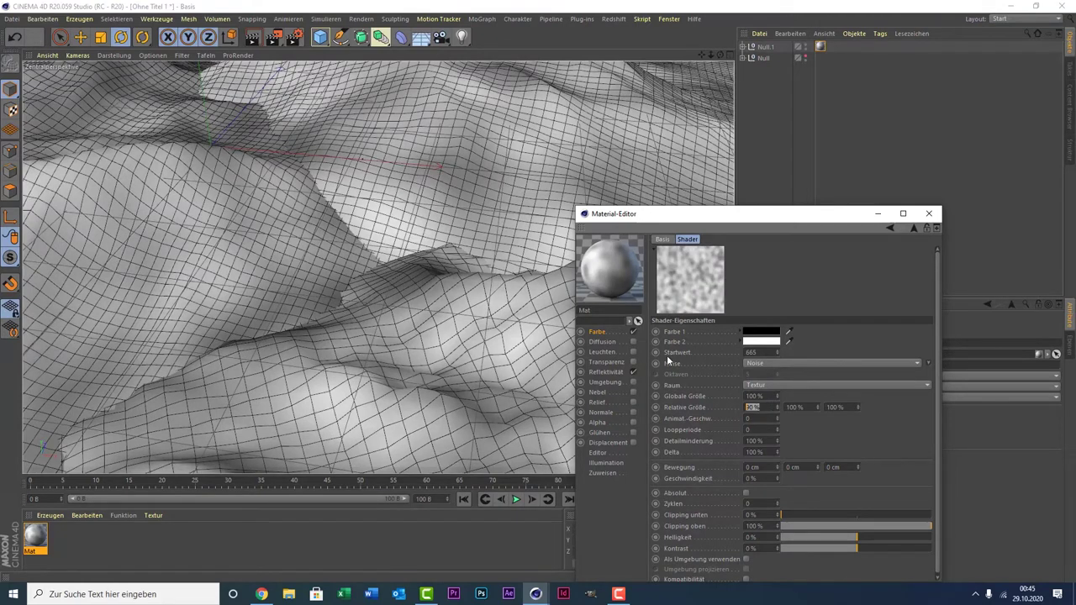
text(100)
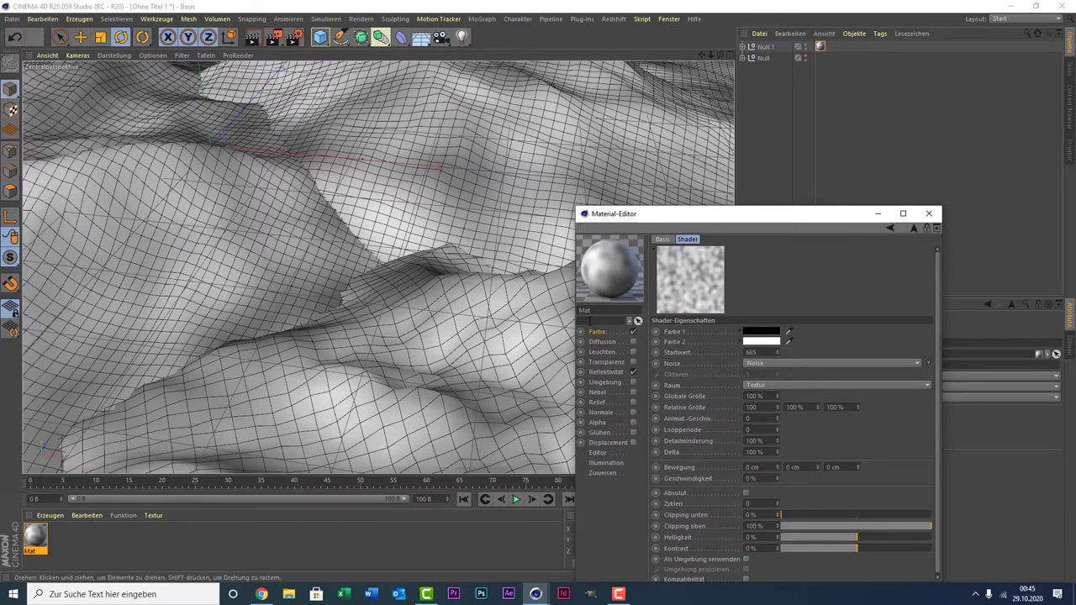
key(Return)
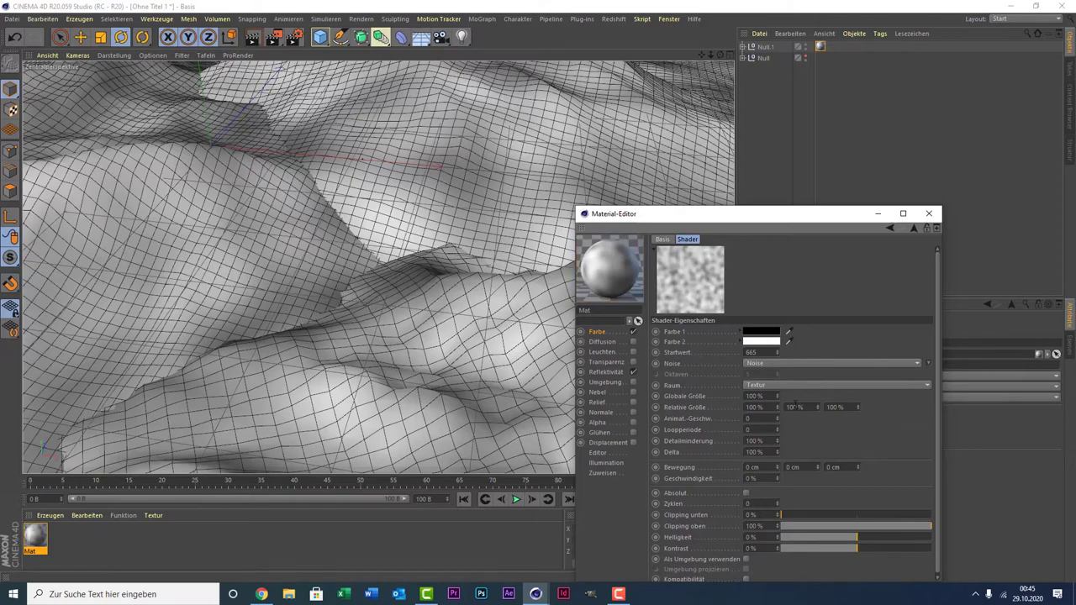
mouse_move(775, 396)
mouse_down()
mouse_move(775, 412)
mouse_move(775, 398)
mouse_up()
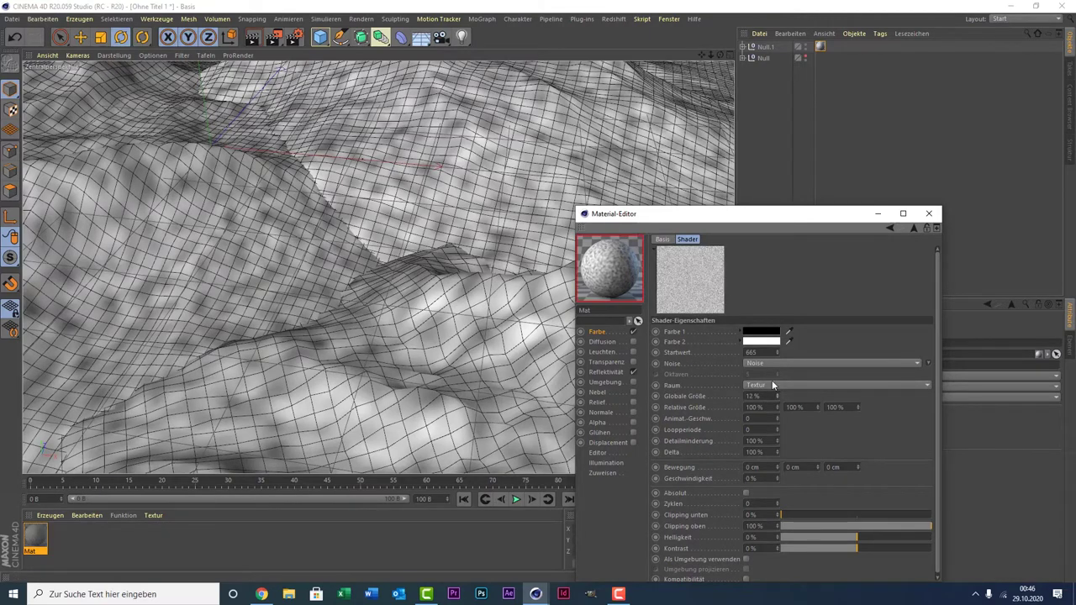
- Darken the Noise shader's Farbe 2 to a dark grey
click(771, 342)
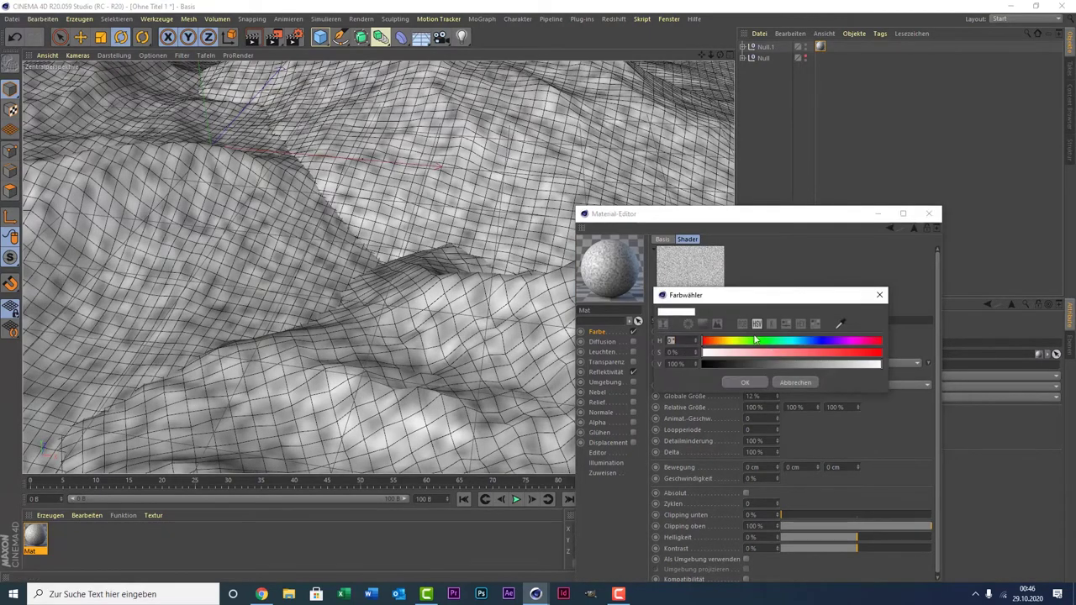
drag(745, 297, 827, 278)
click(826, 345)
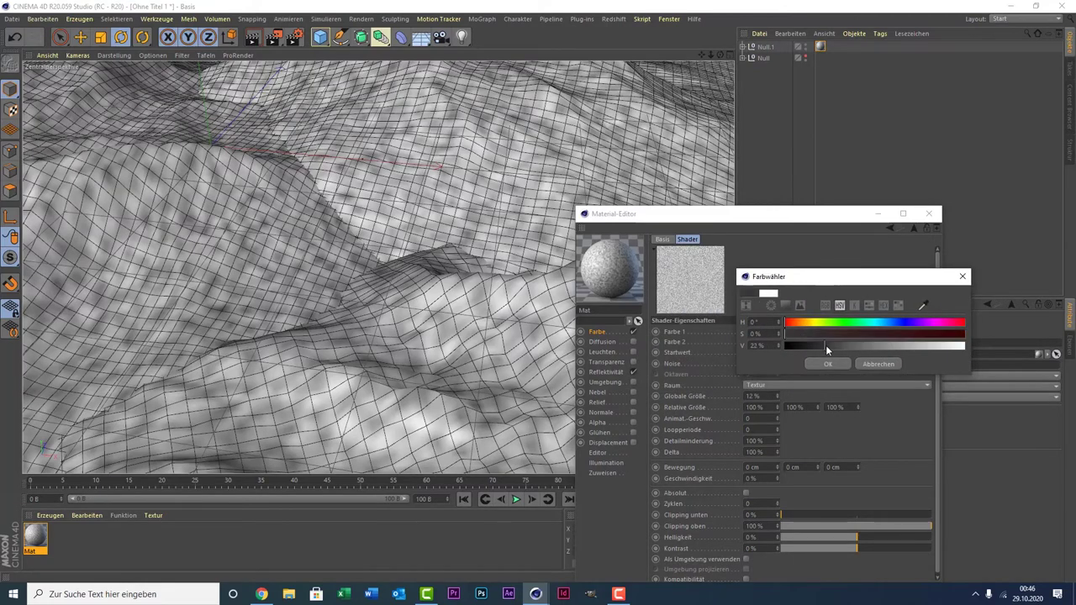
click(824, 367)
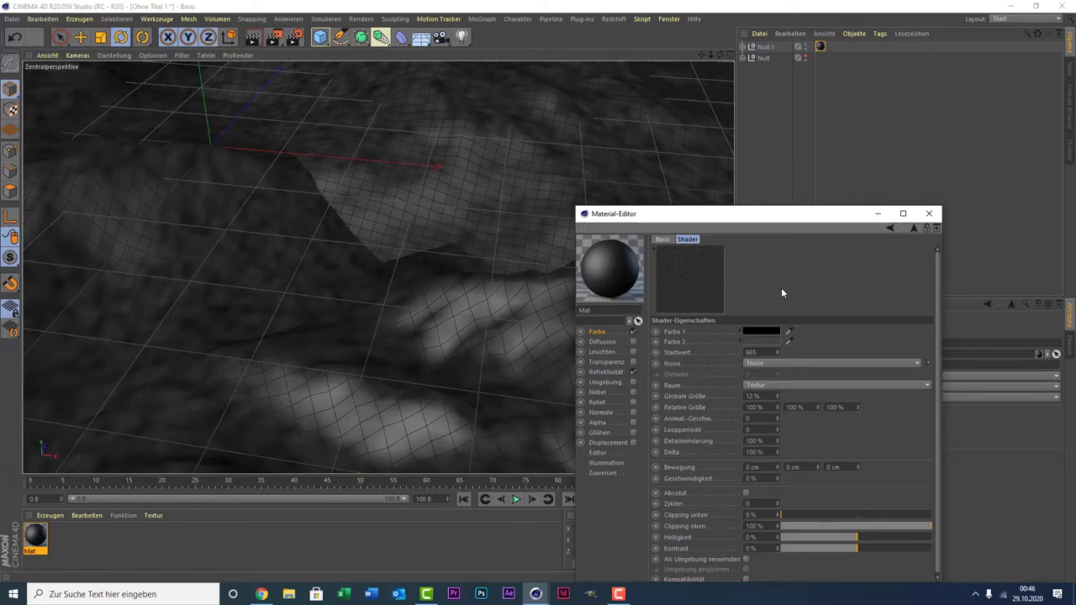
- Raise Farbe 1 from black to 15% grey and render a preview of the view
click(763, 334)
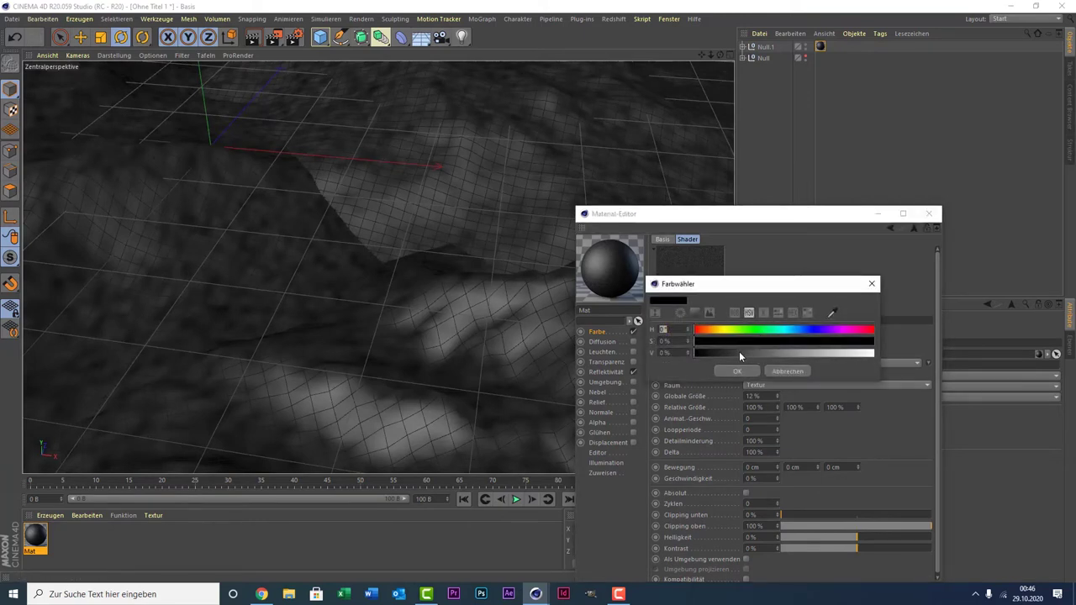
drag(740, 356, 727, 356)
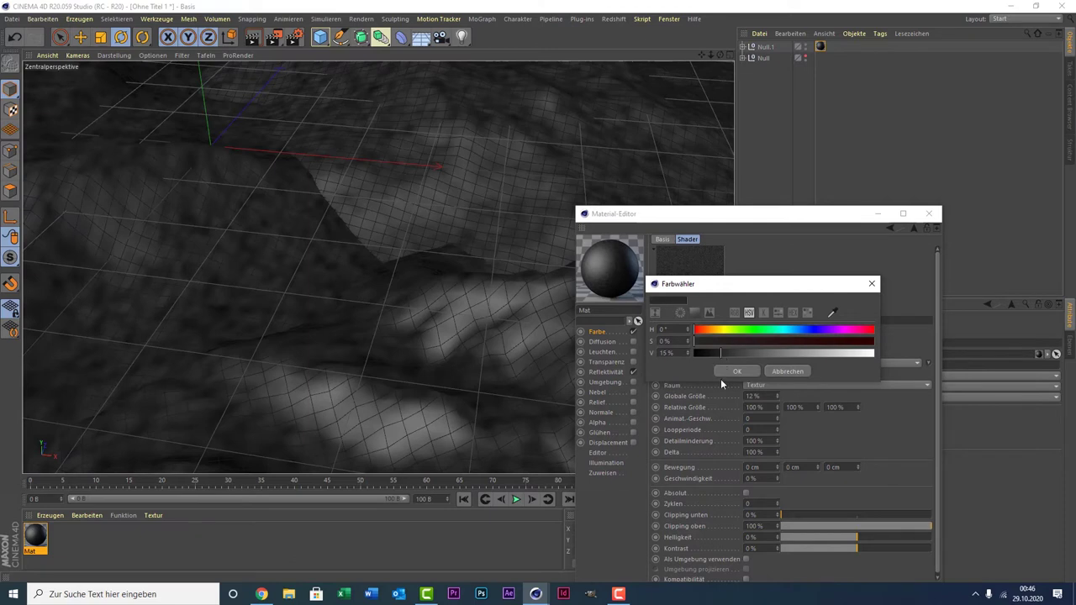
click(728, 370)
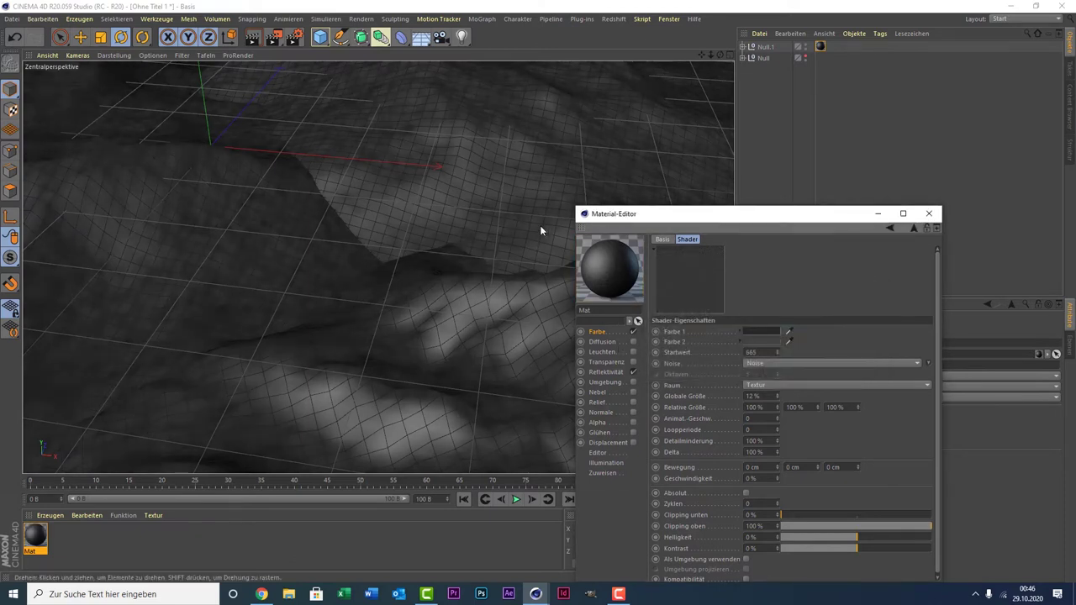
click(260, 36)
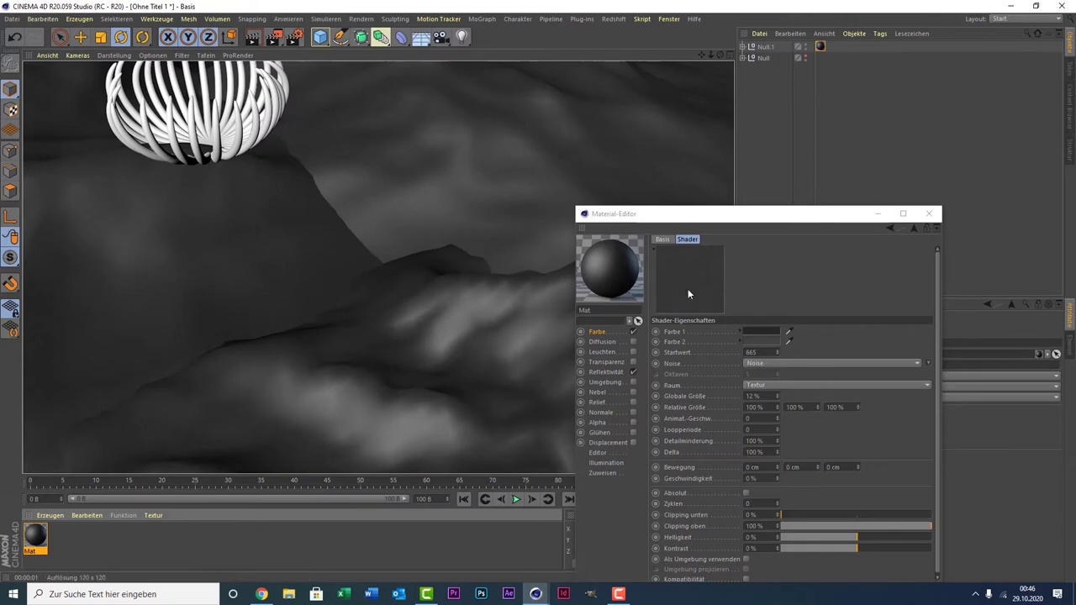
- Copy the Noise shader from the Farbe channel's texture
click(599, 332)
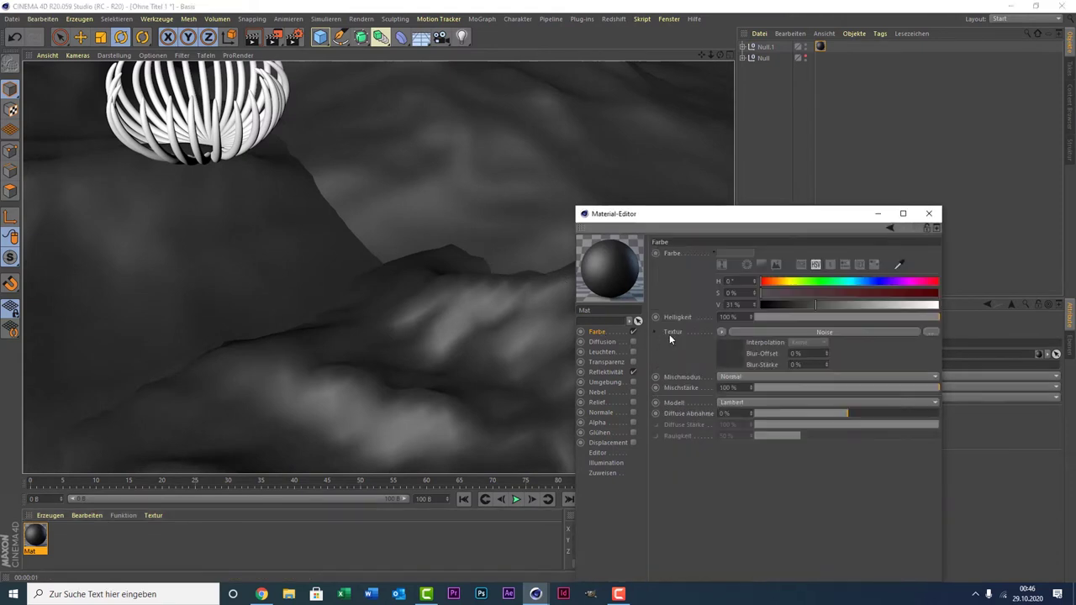
click(721, 332)
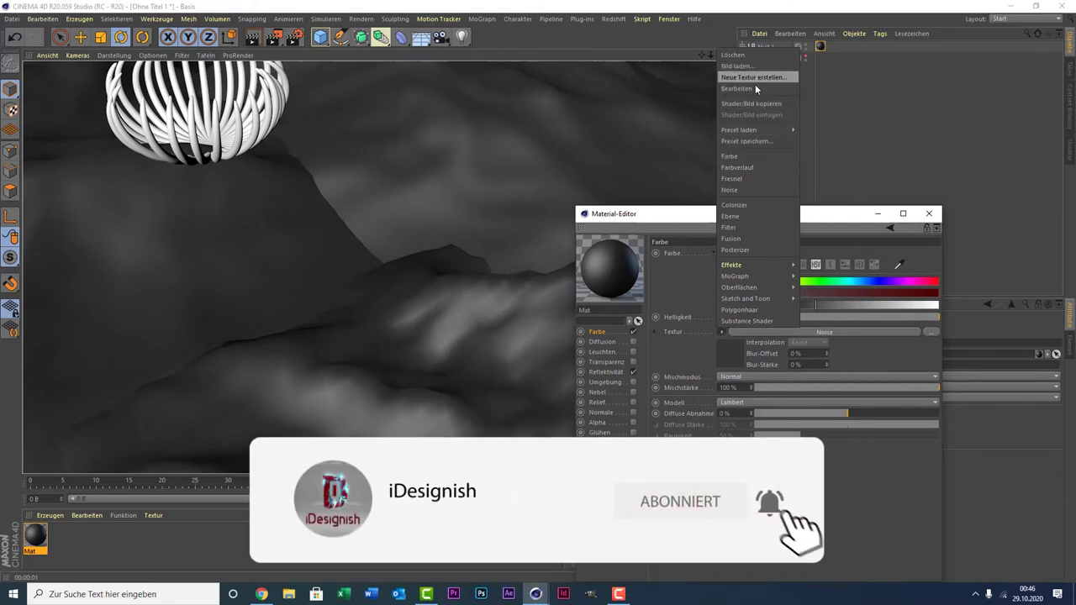
click(760, 104)
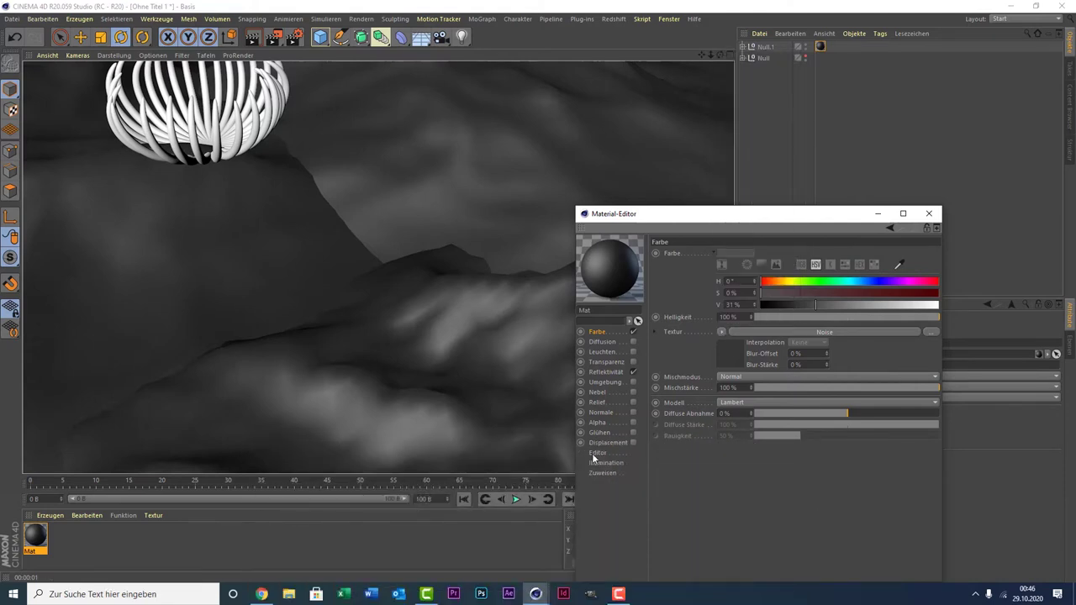
- Enable Relief with the pasted Noise at 100% strength, render, and close the Material-Editor
click(633, 401)
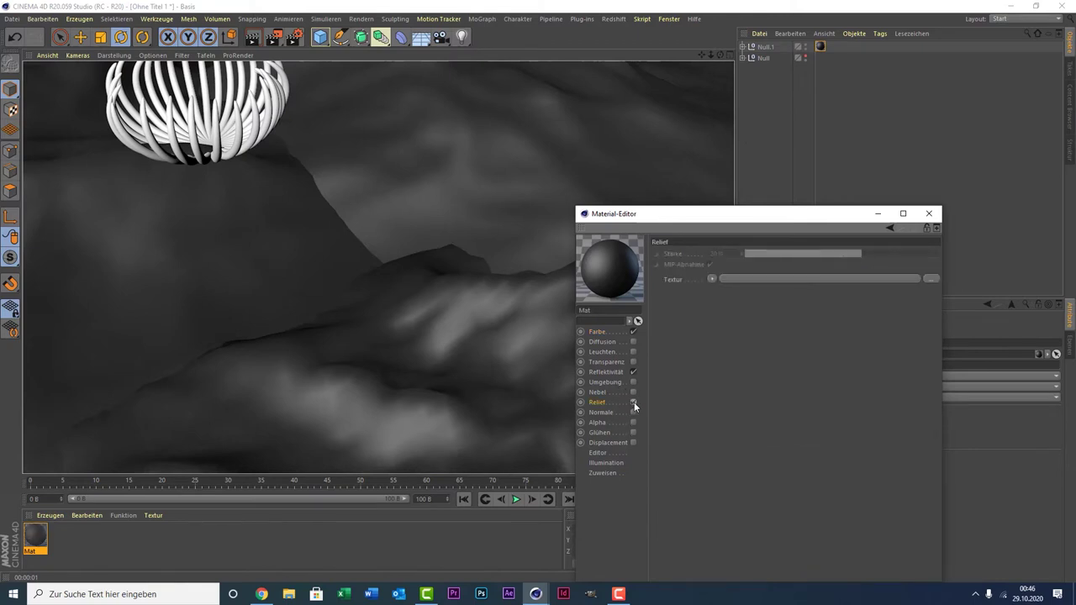
click(711, 278)
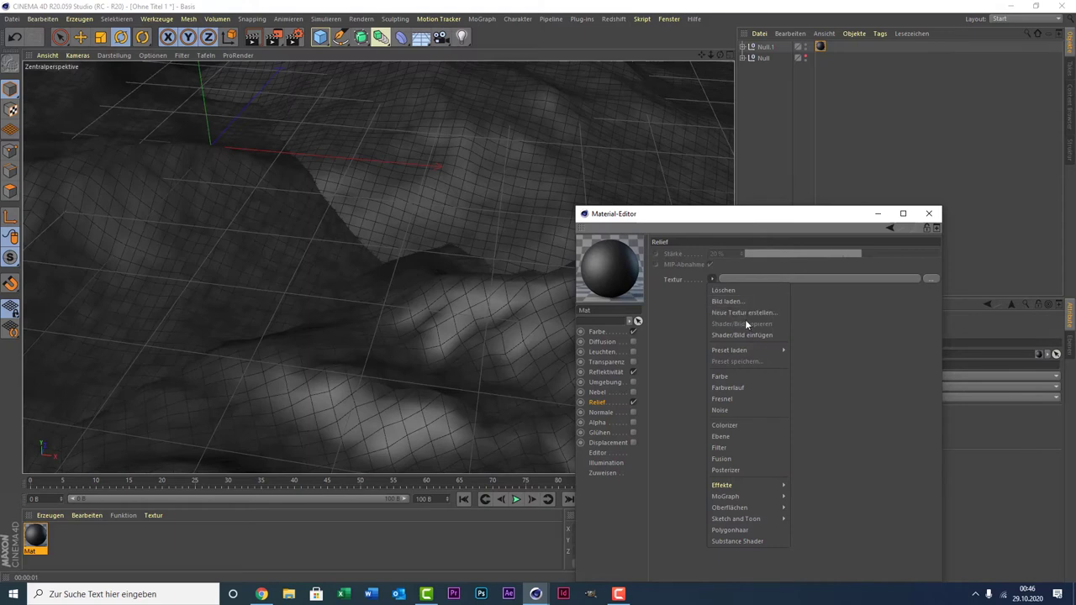
click(760, 335)
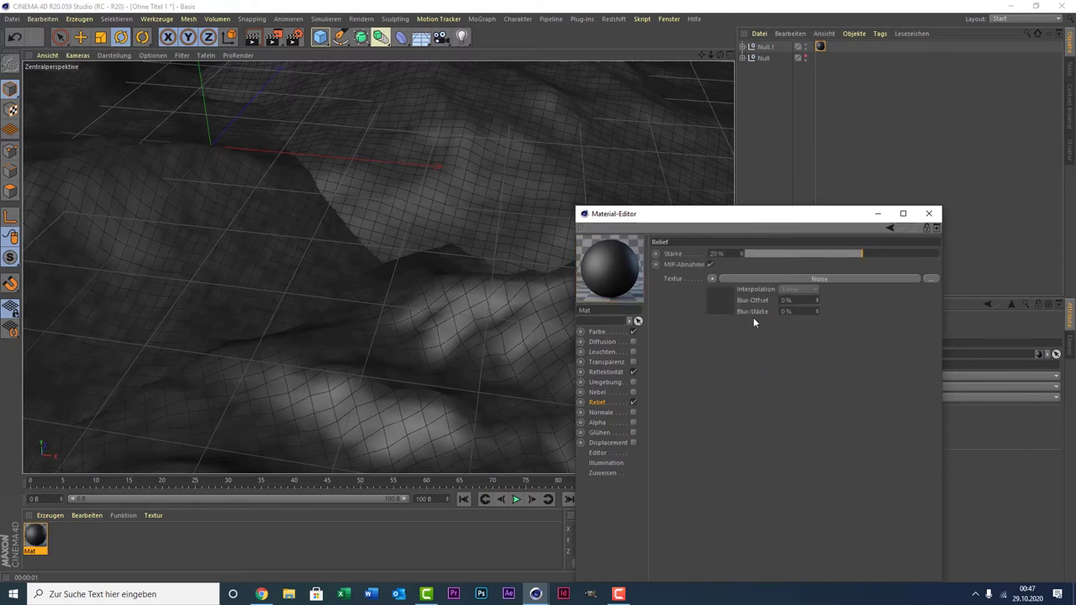
drag(841, 256, 972, 256)
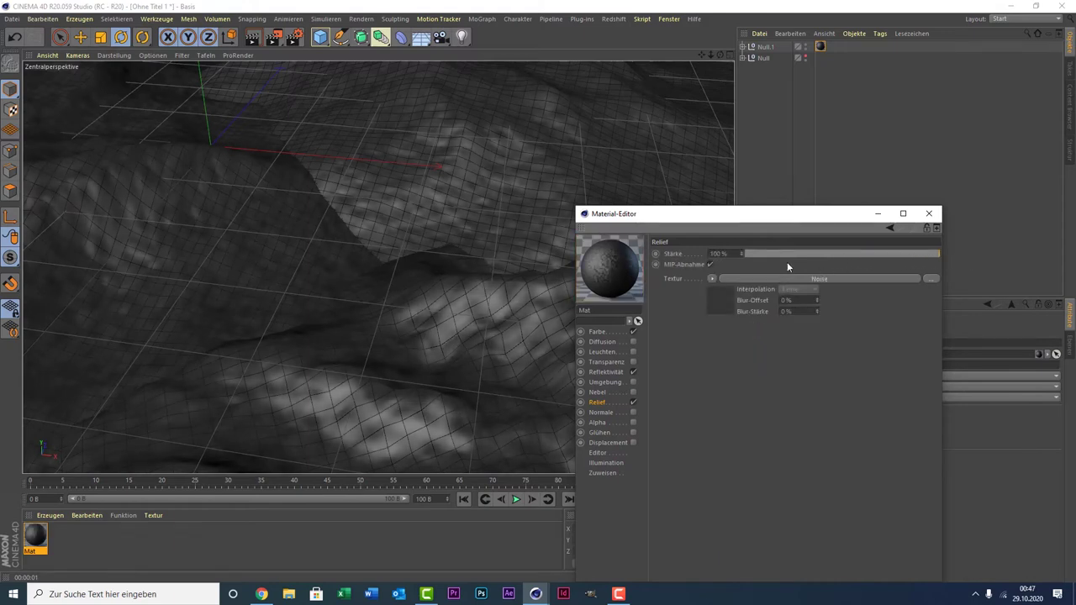
click(253, 38)
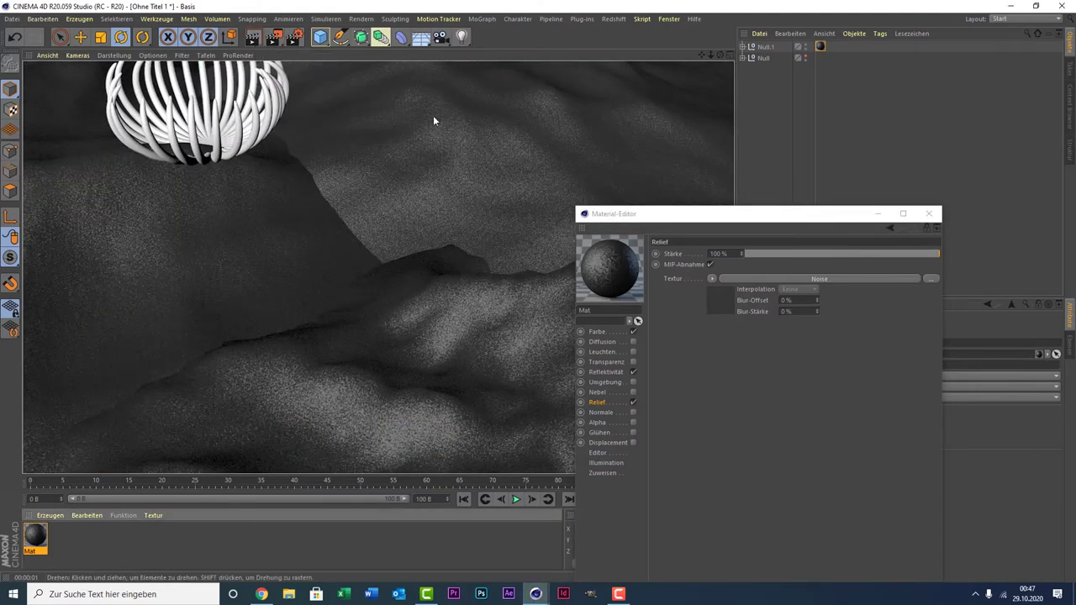
click(928, 213)
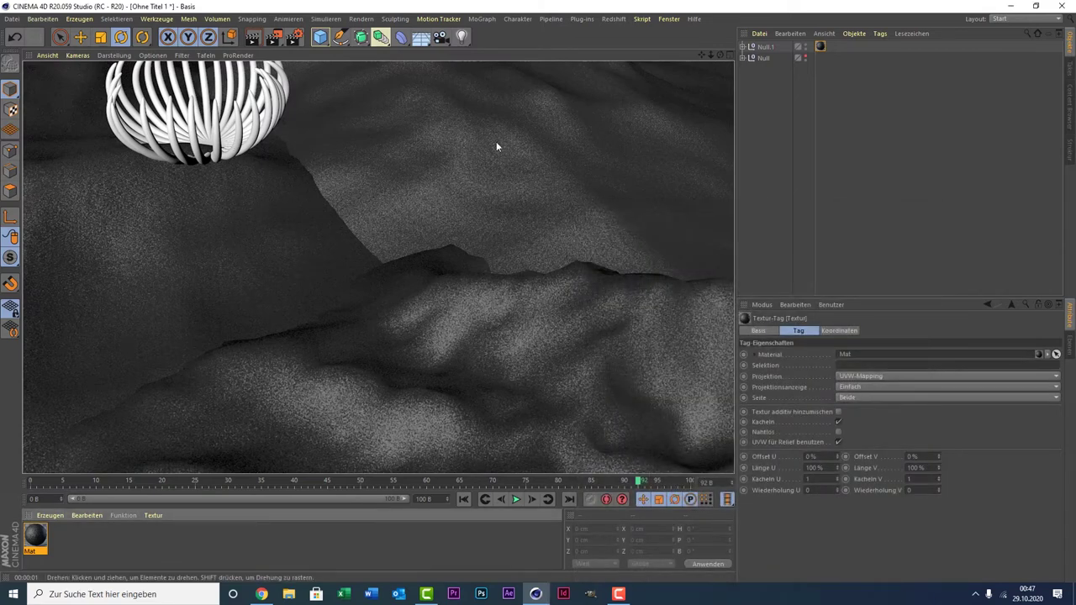
- Unhide the flower Null group and move it along X and Z out over the terrain
click(764, 58)
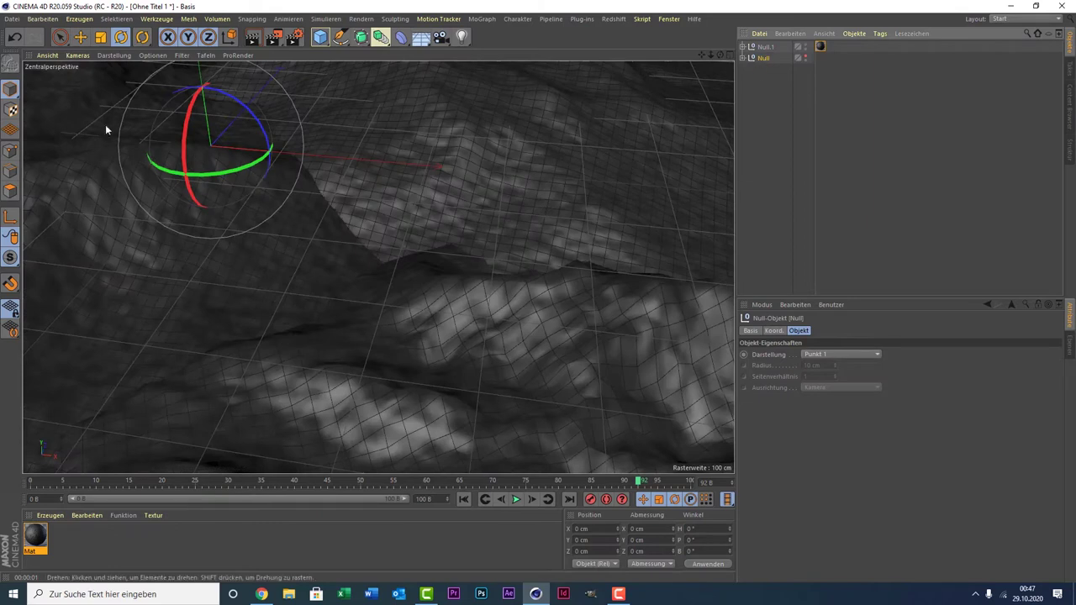
click(804, 55)
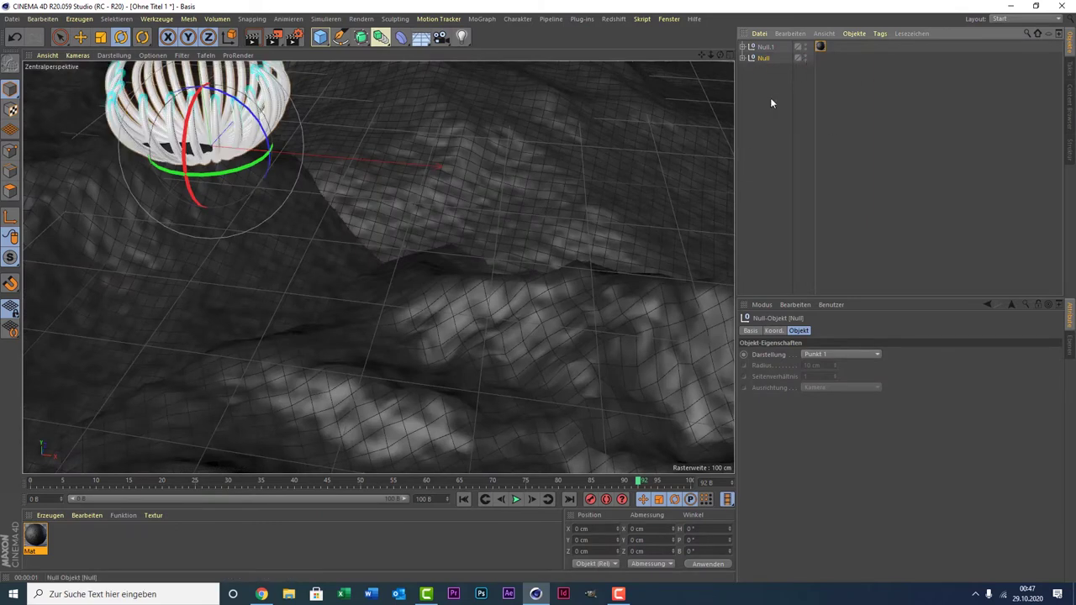
click(60, 37)
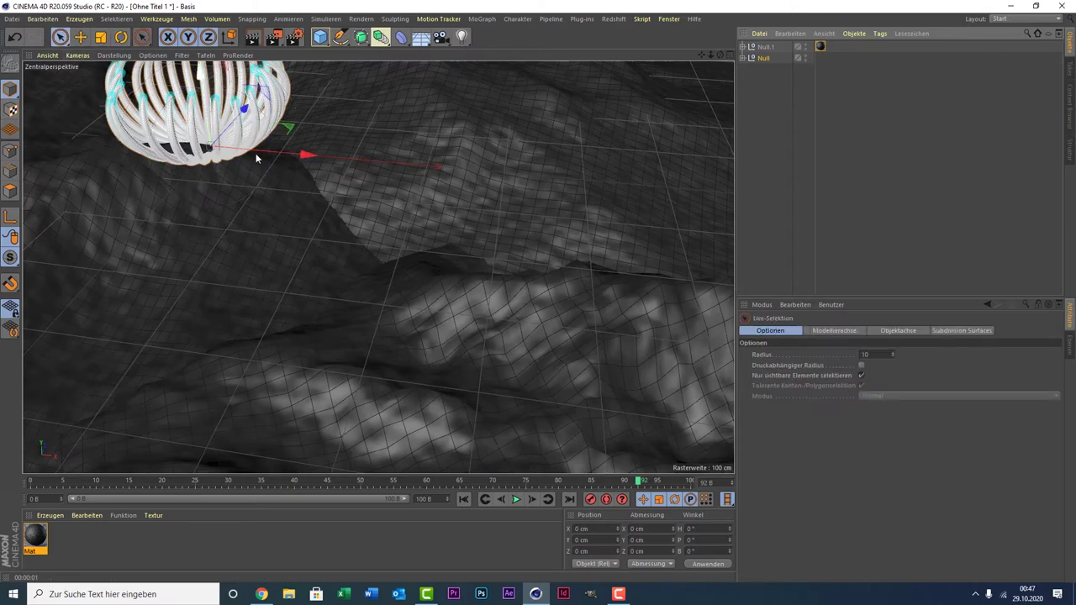
drag(288, 155, 527, 193)
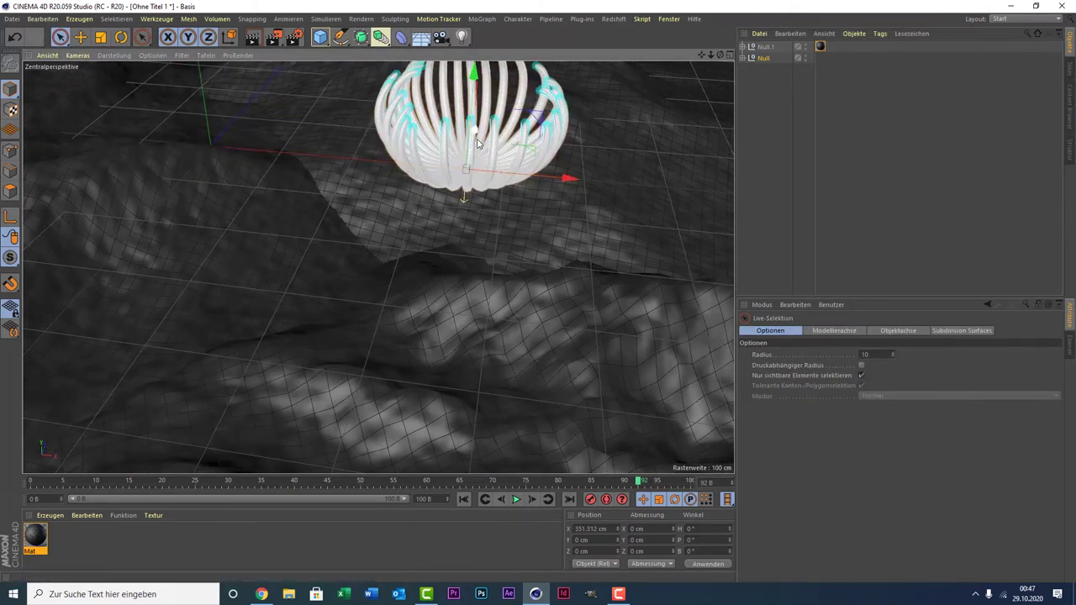
drag(475, 131, 485, 252)
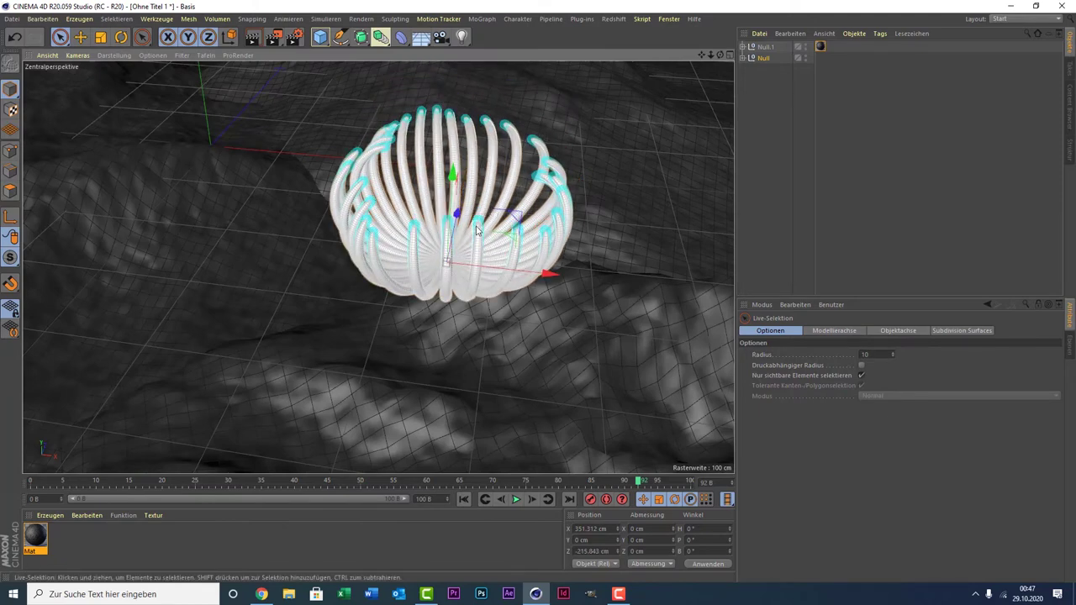
scroll(476, 230, down, 1)
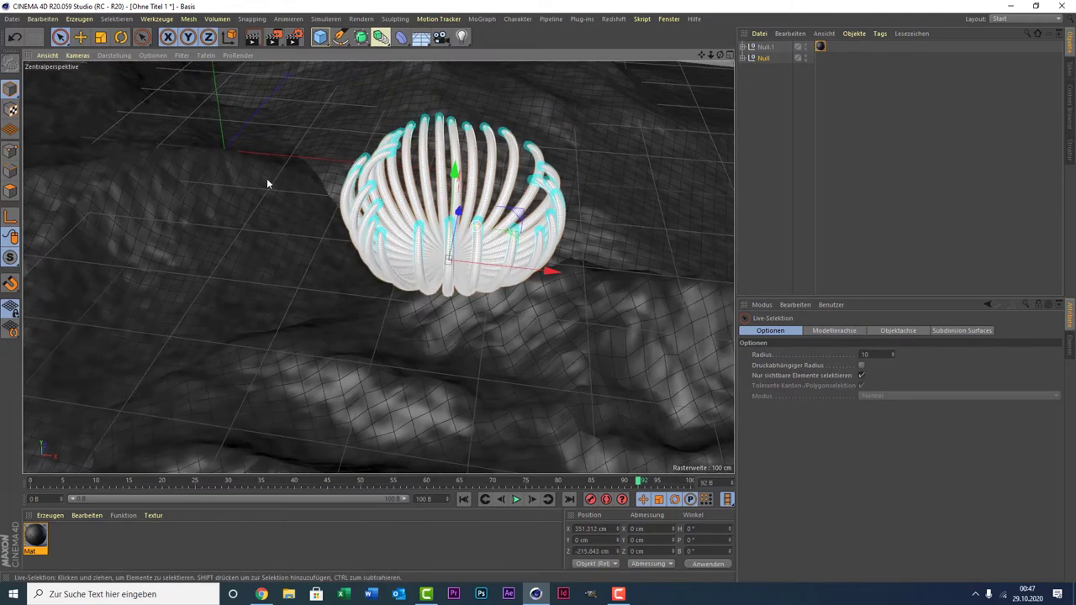
- Scale the flower down to roughly 78% of its size
click(103, 38)
mouse_move(235, 227)
mouse_down()
mouse_move(279, 235)
mouse_move(261, 265)
mouse_move(274, 238)
mouse_move(267, 247)
mouse_up()
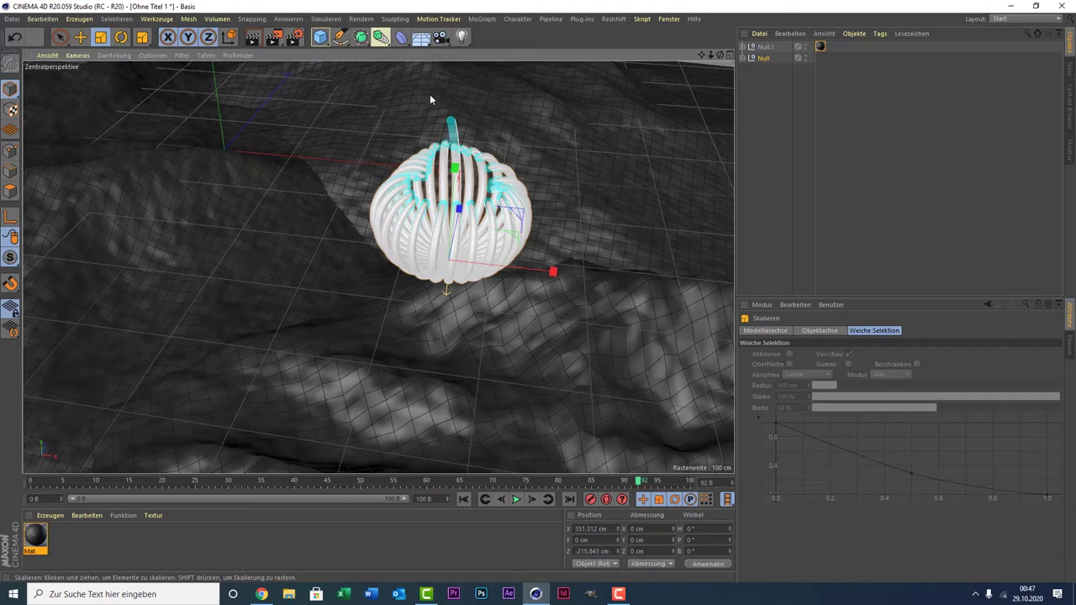
drag(226, 239, 235, 239)
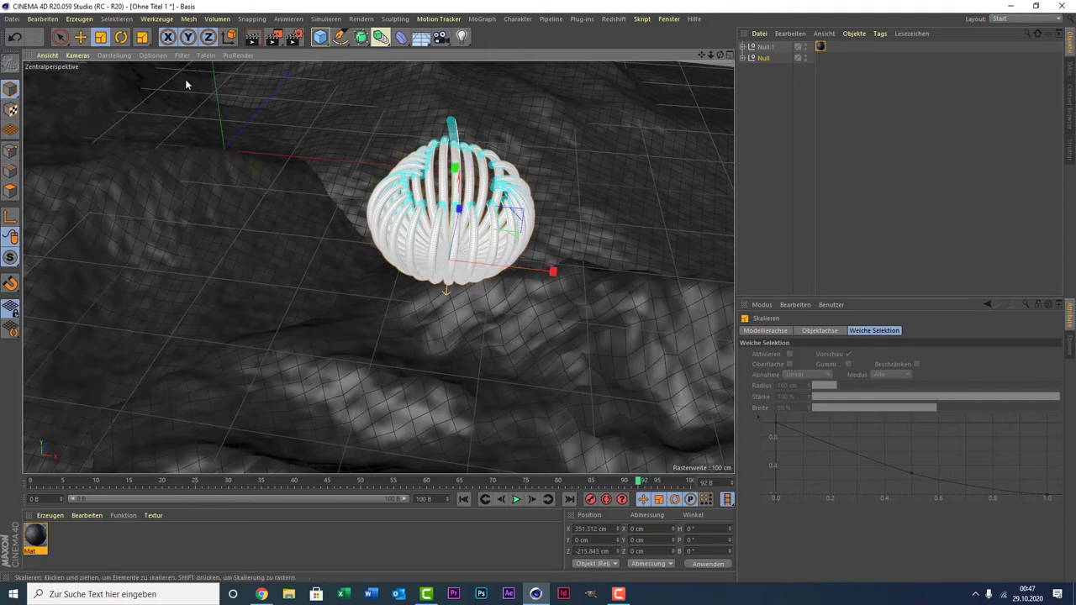
drag(174, 145, 144, 249)
- Set the MoSpline's Biegen to 165° in the Einfach tab and play the animation
click(743, 57)
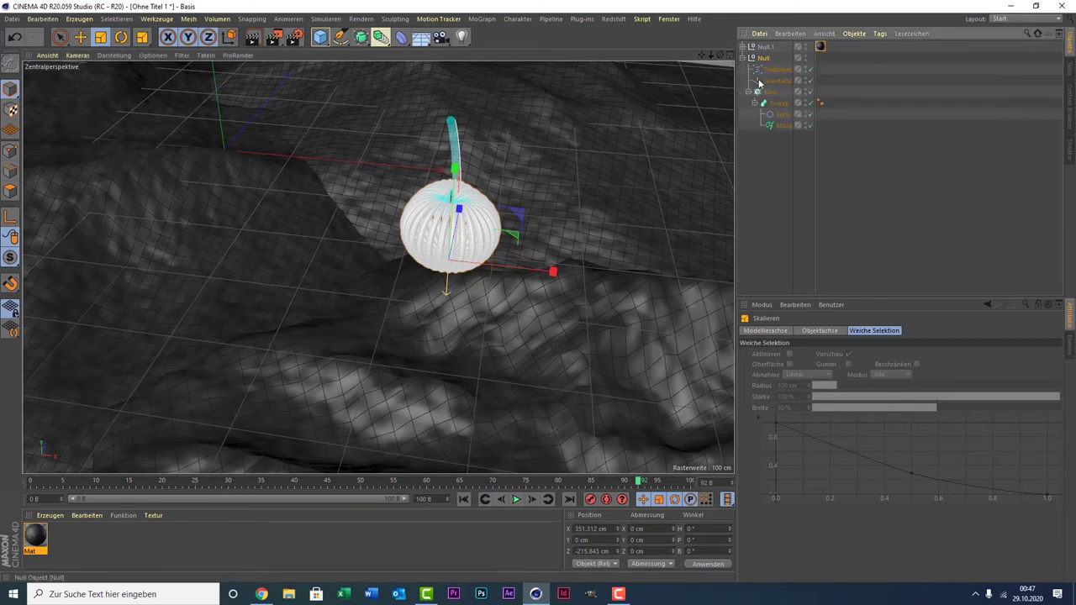
click(785, 126)
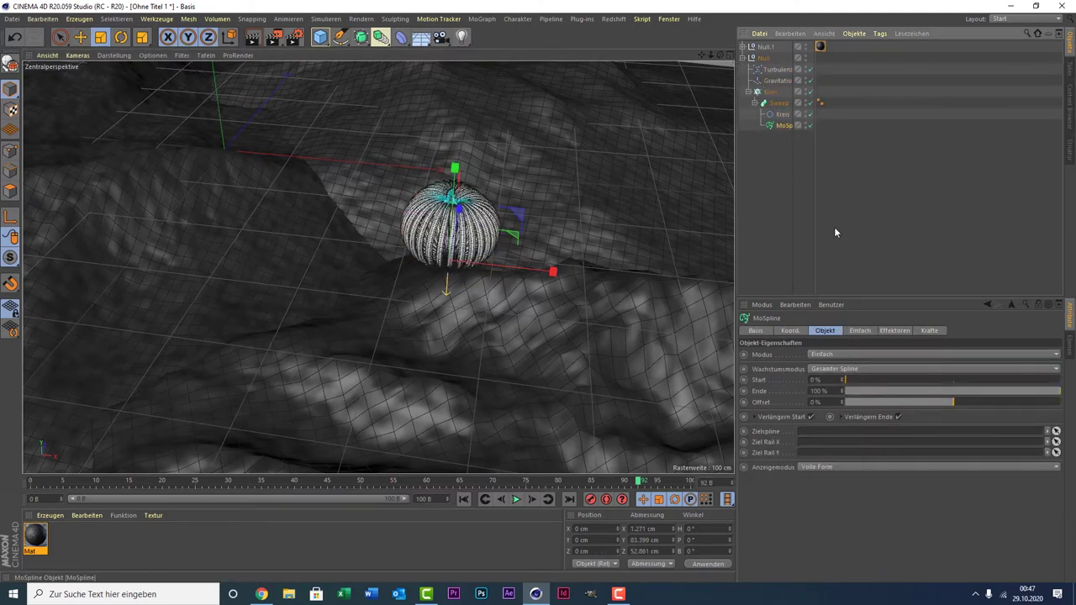
click(870, 332)
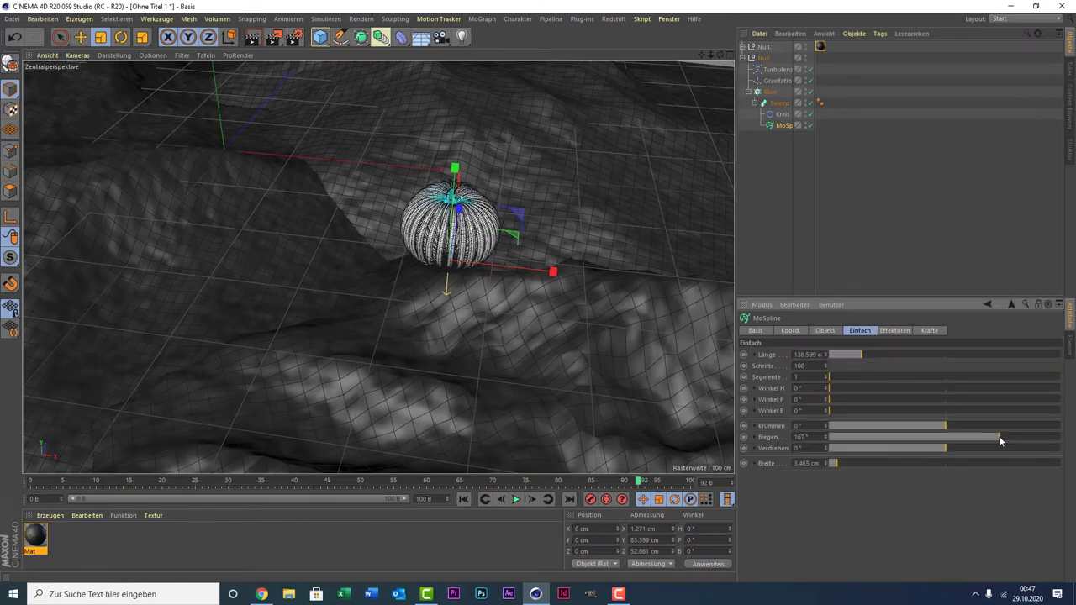
drag(999, 437, 992, 436)
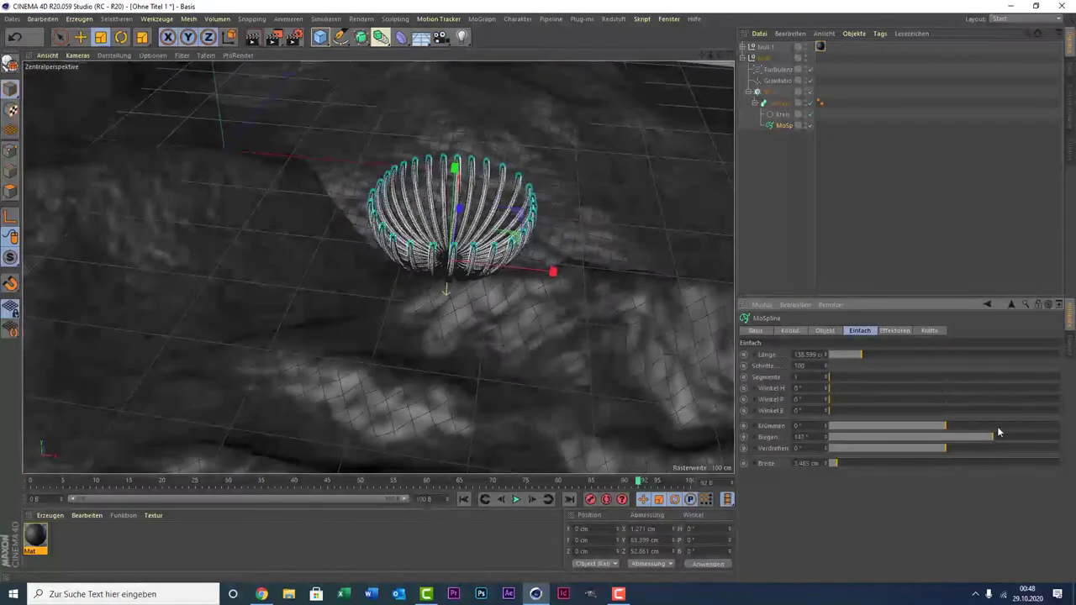
click(999, 430)
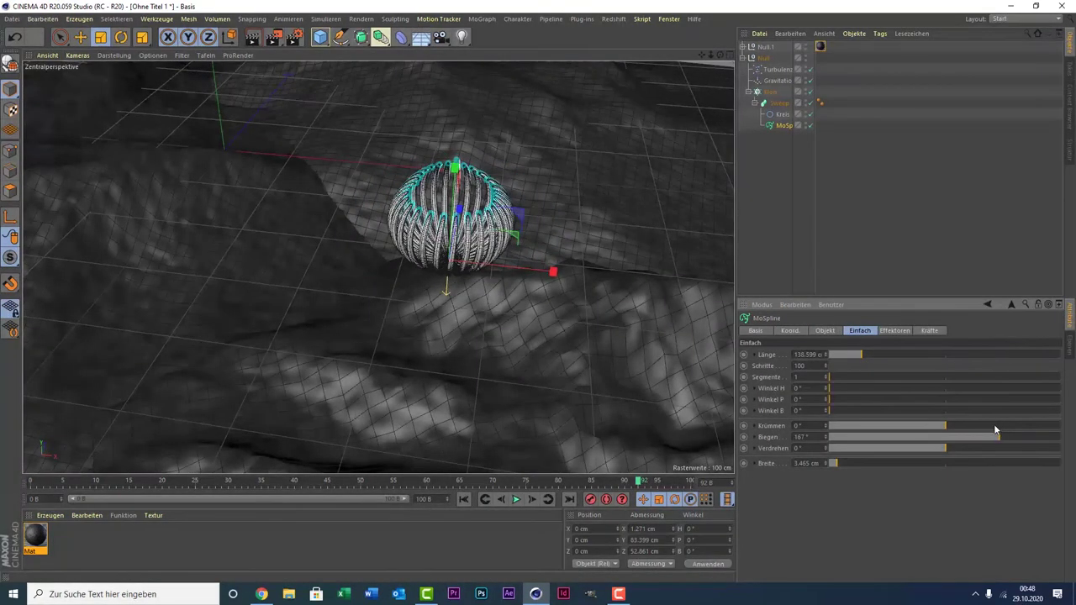
click(516, 499)
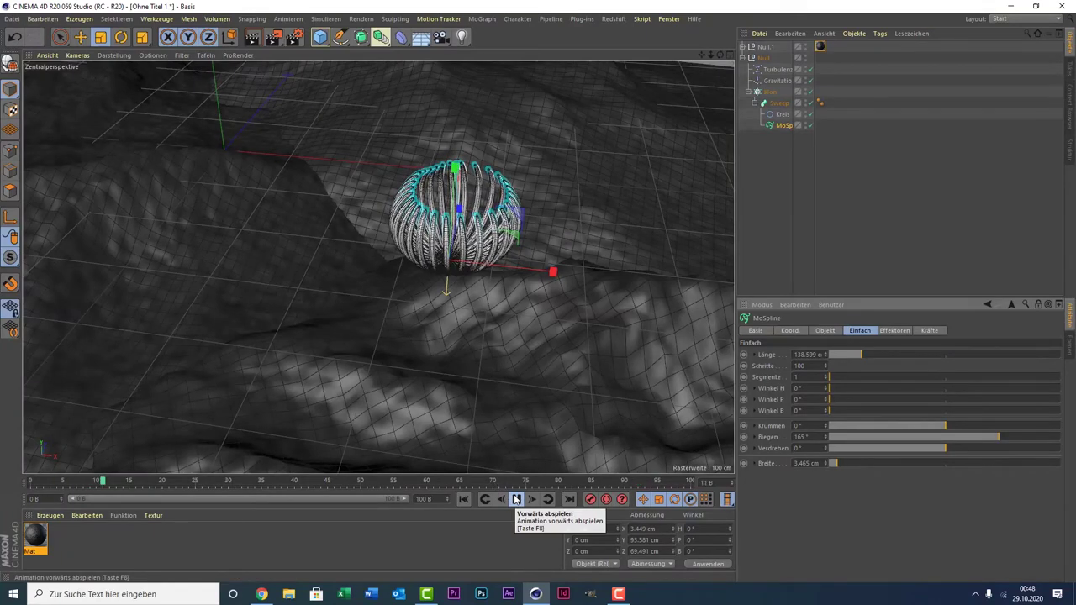
- Stop playback, check the Gravitation force, and set the Turbulenz strength to 5 cm
click(516, 499)
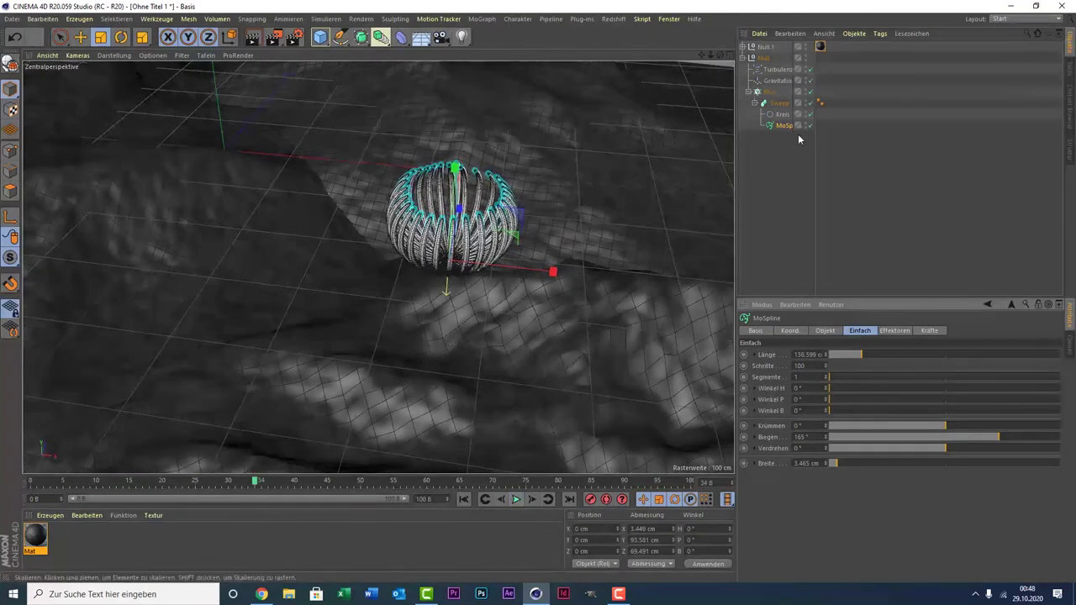
click(775, 71)
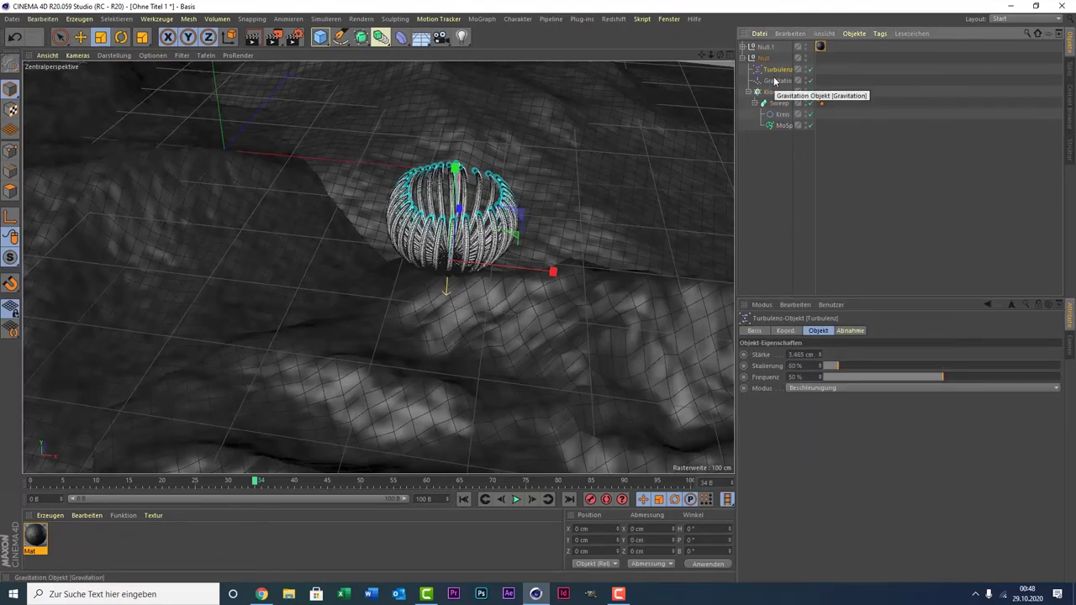
click(775, 81)
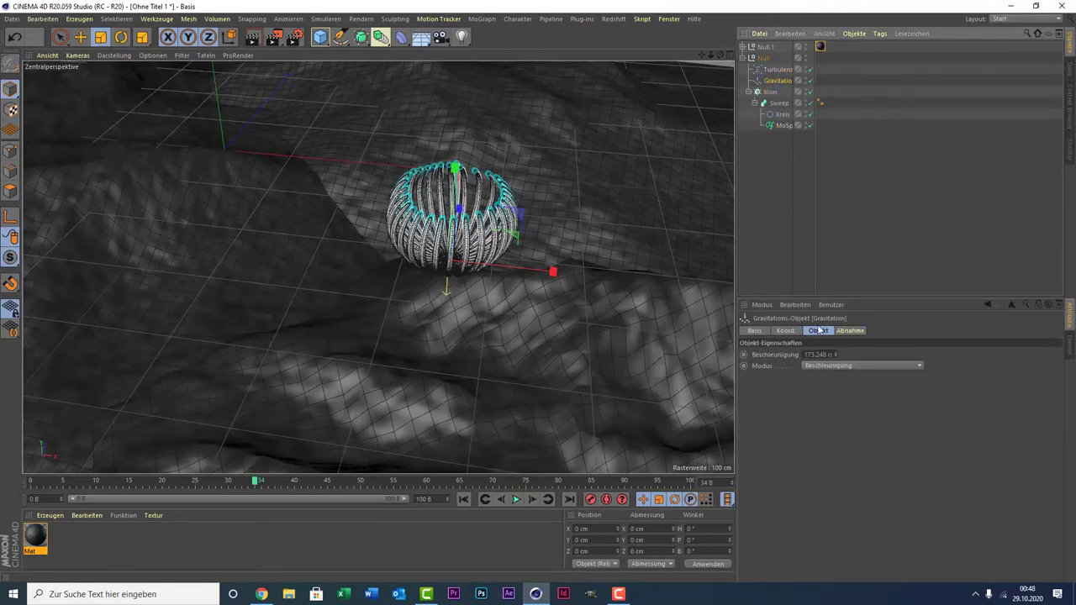
double_click(810, 354)
text(250)
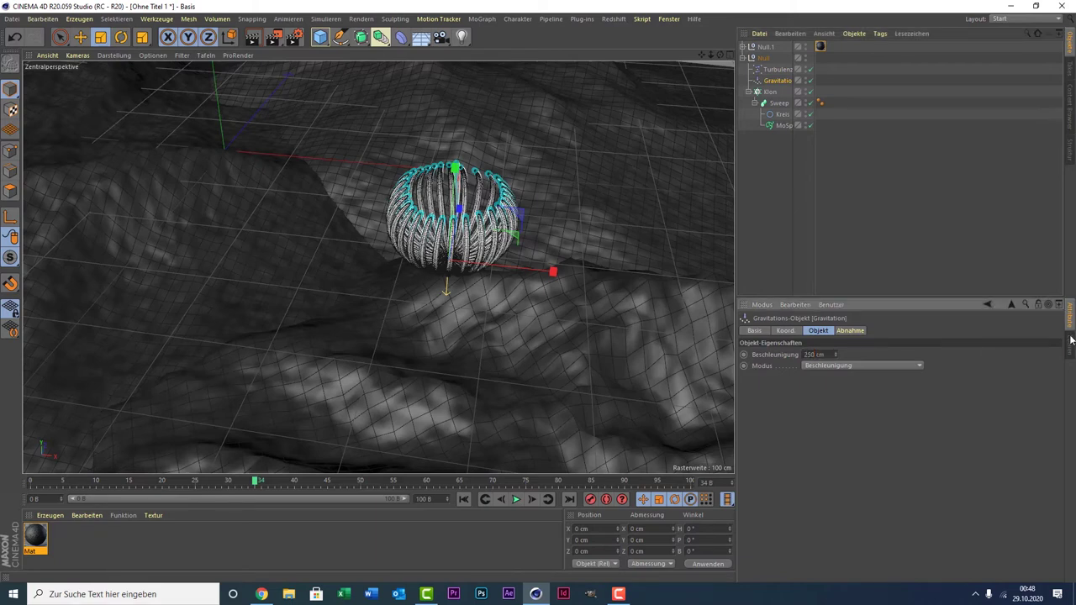
click(773, 70)
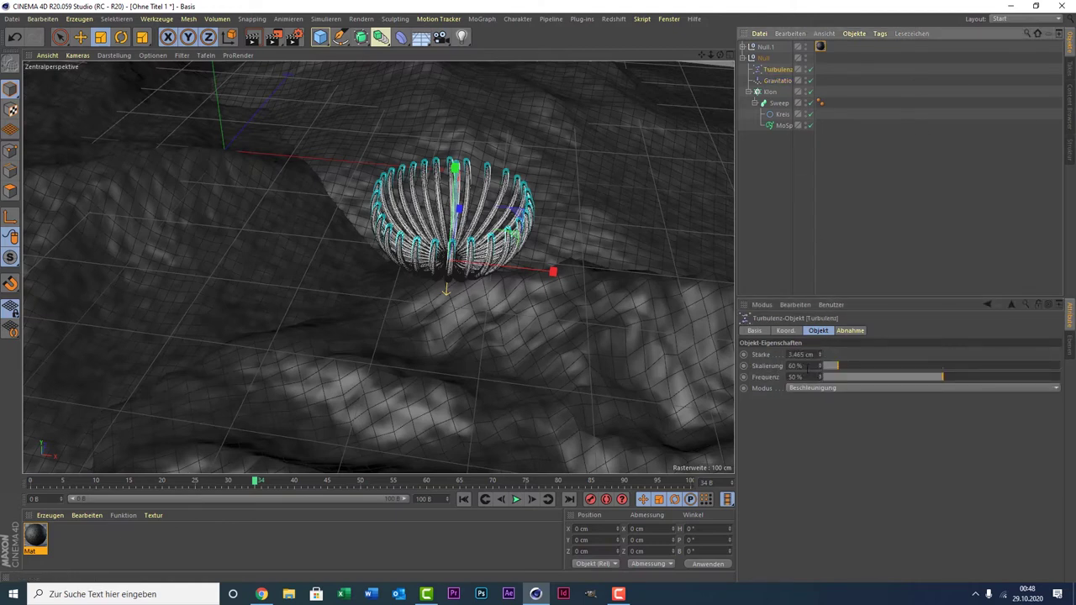
click(789, 354)
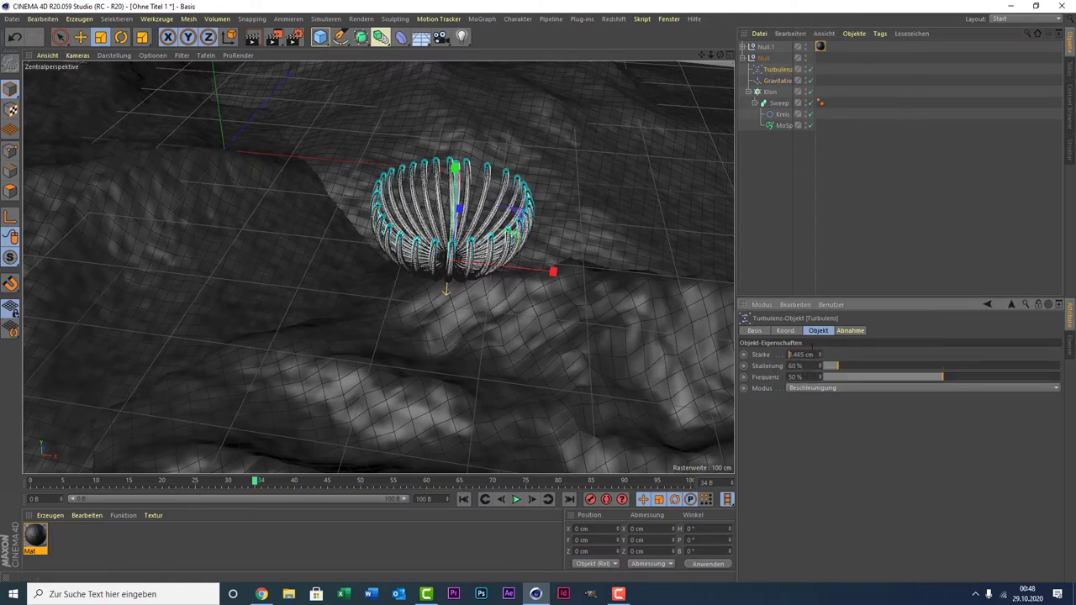
text(5)
key(Return)
- Raise turbulence strength to 8 cm during playback, with 58.24% frequency and 24.71% scale
click(516, 499)
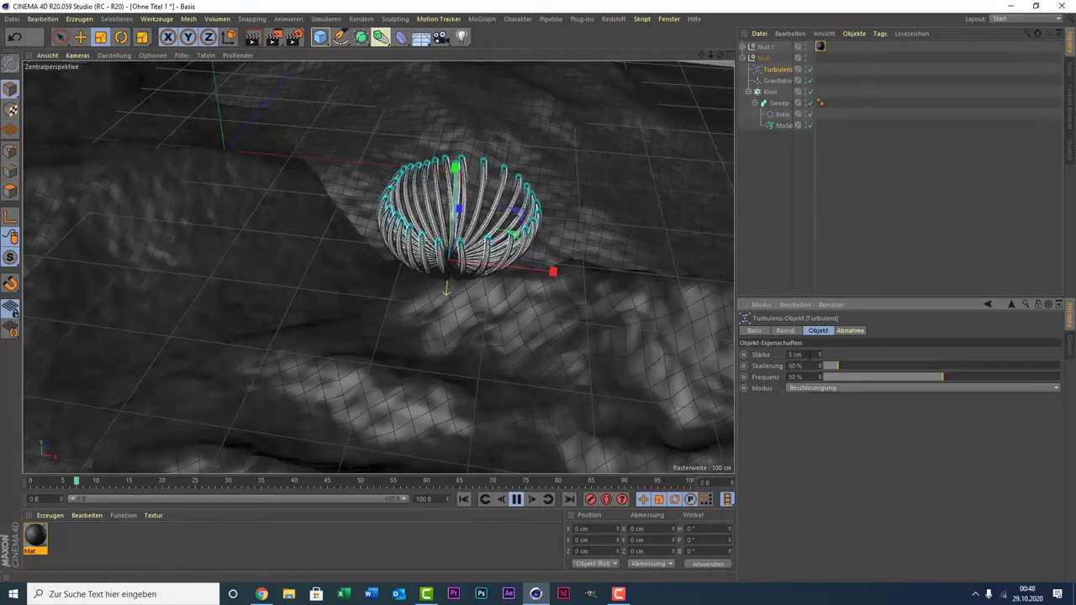
text(8)
key(Return)
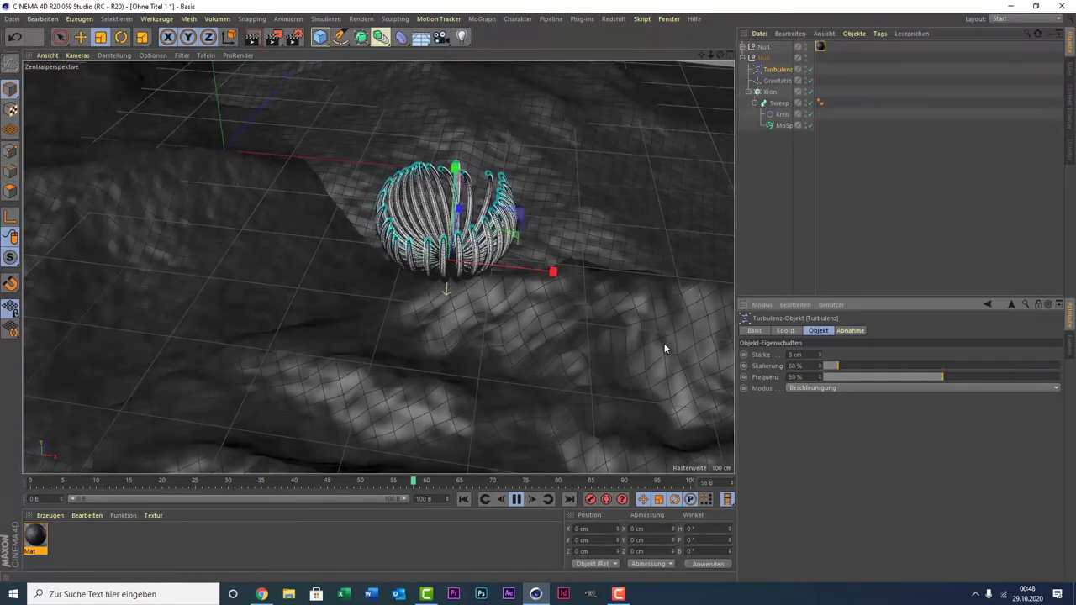
click(866, 377)
mouse_move(866, 378)
mouse_down()
mouse_move(840, 378)
mouse_move(1032, 380)
mouse_move(985, 380)
mouse_up()
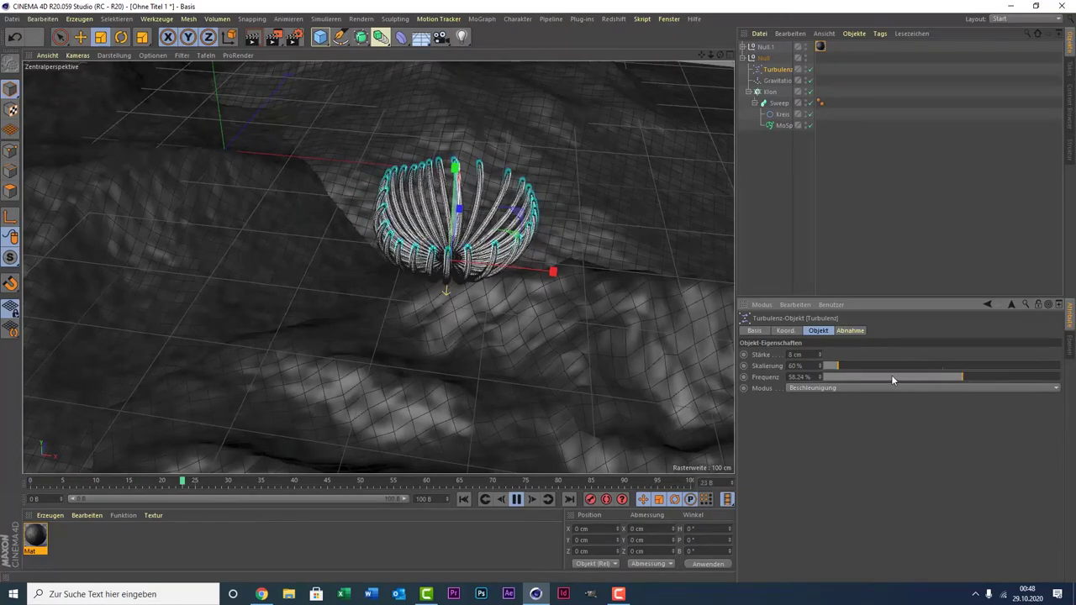
drag(865, 365, 820, 367)
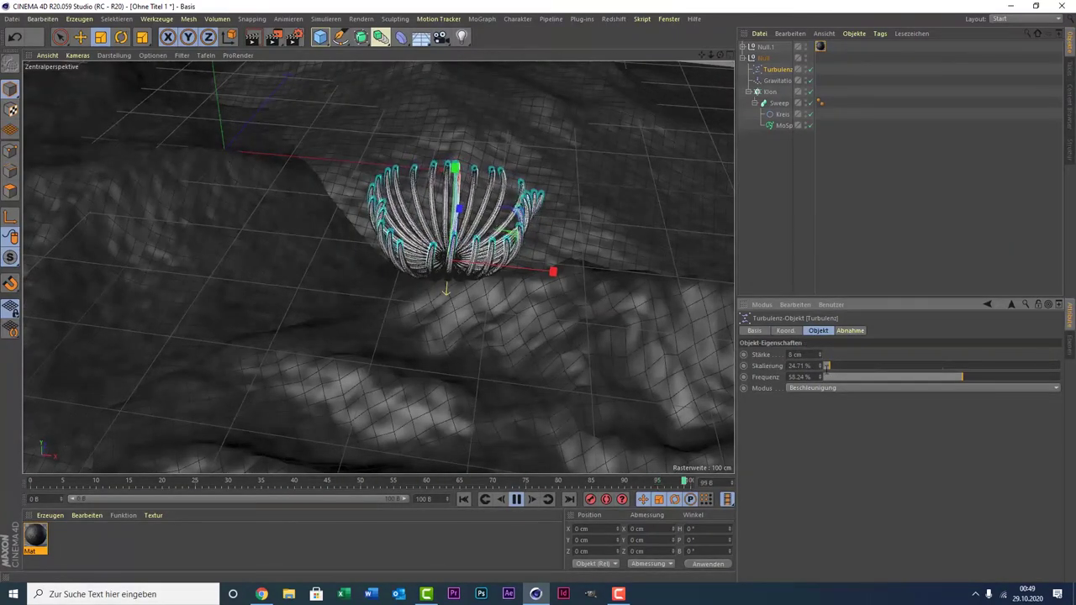
- Raise the MoSpline bend to about 179° so the strands curl into a bowl
click(783, 126)
drag(946, 438, 1007, 438)
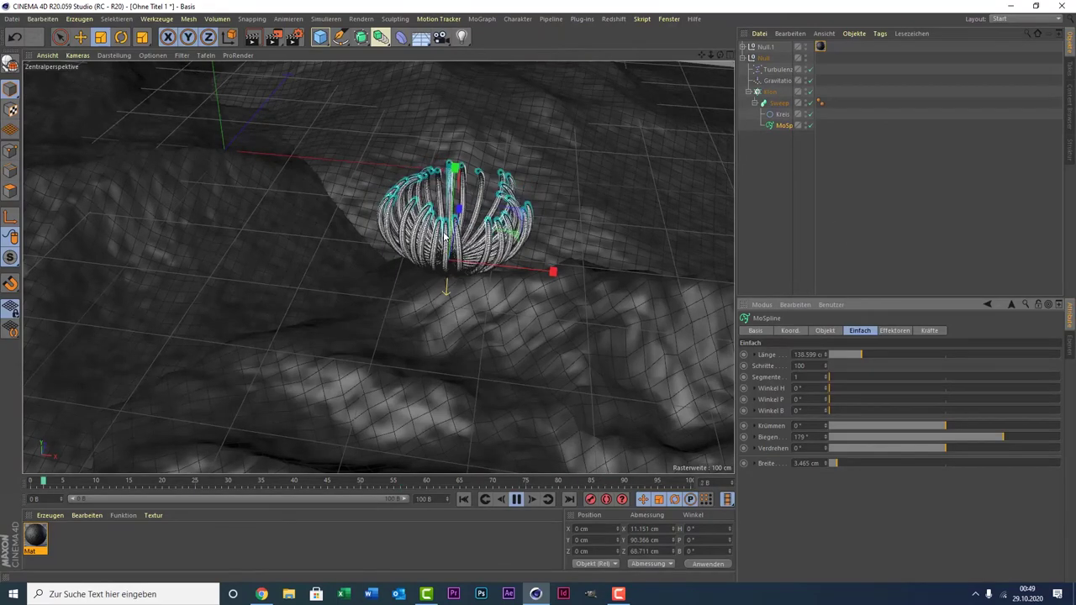
click(445, 191)
drag(445, 192, 456, 220)
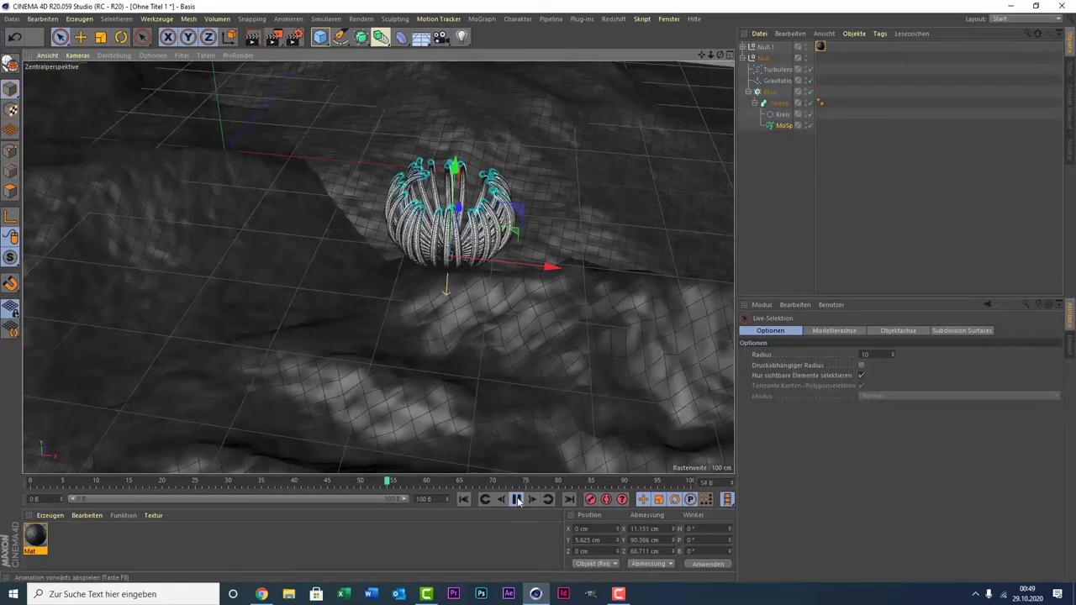
key(F8)
- Lower the flower onto the terrain and shift it left, to about X −56.13 cm, Y −33.631 cm
scroll(458, 202, up, 5)
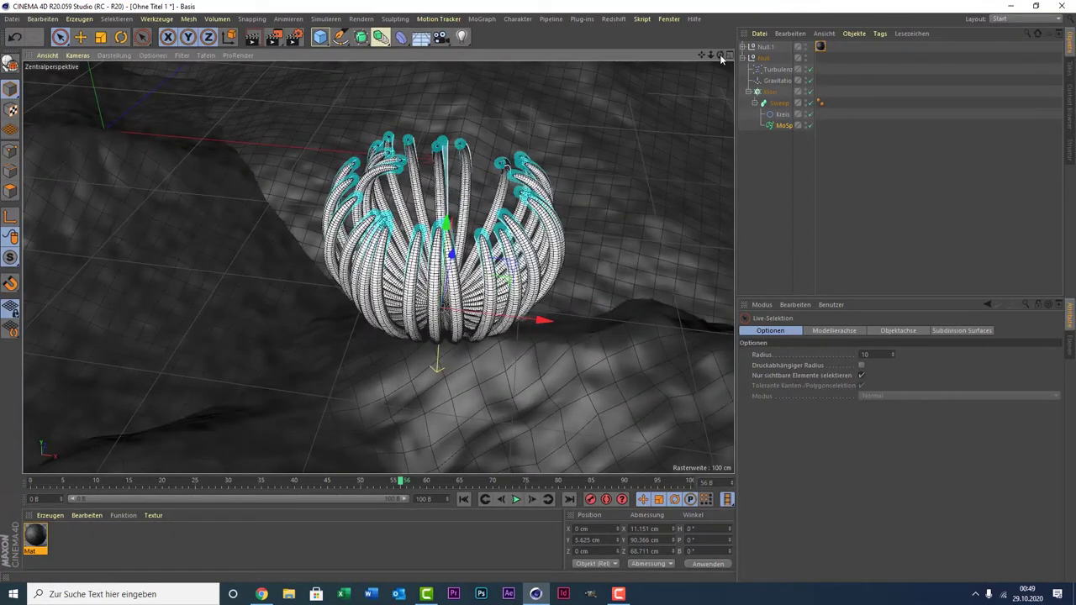
mouse_move(720, 57)
mouse_down()
mouse_move(651, 156)
mouse_move(664, 134)
mouse_up()
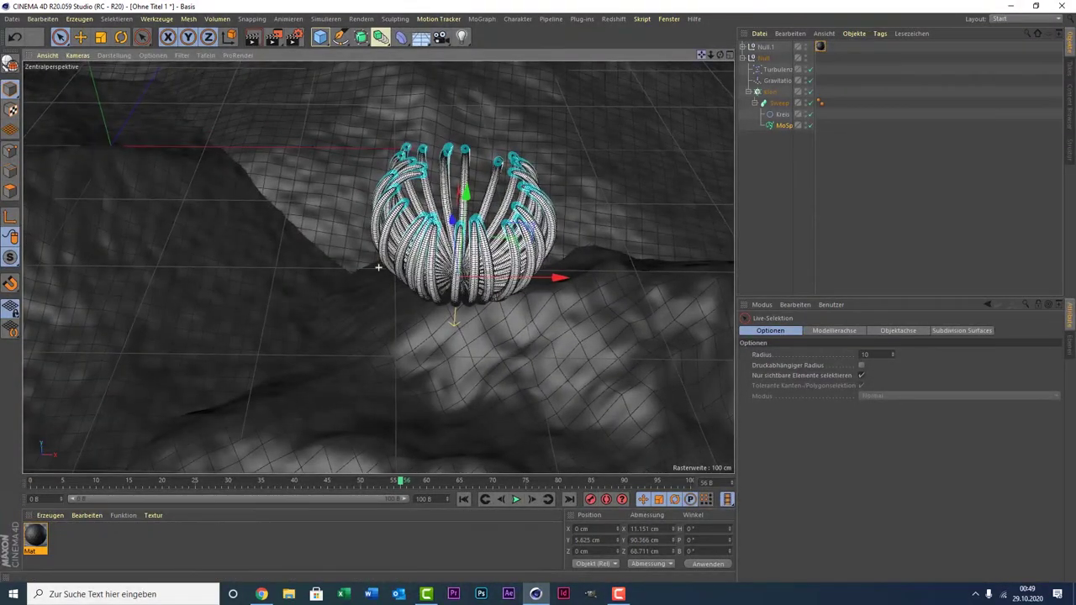
alt+drag(694, 65, 559, 183)
middle_click(559, 184)
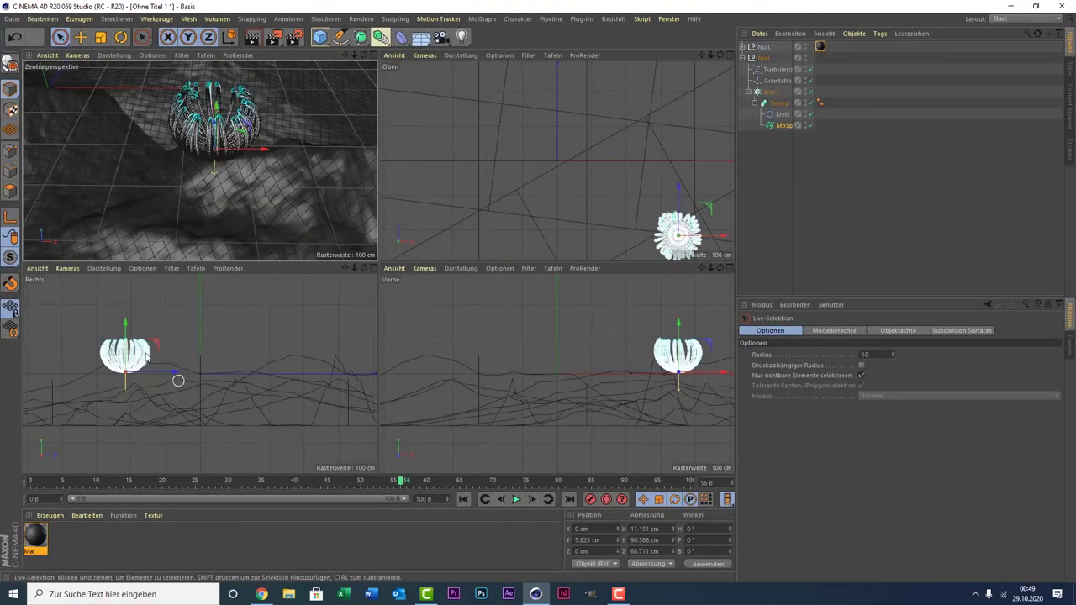
middle_click(126, 351)
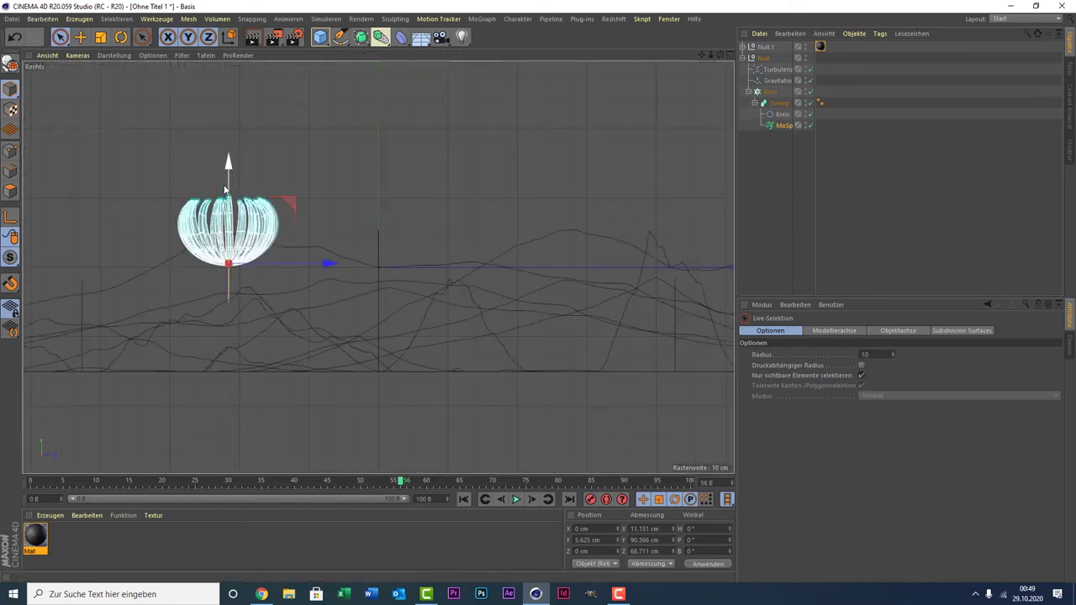
drag(223, 215, 215, 289)
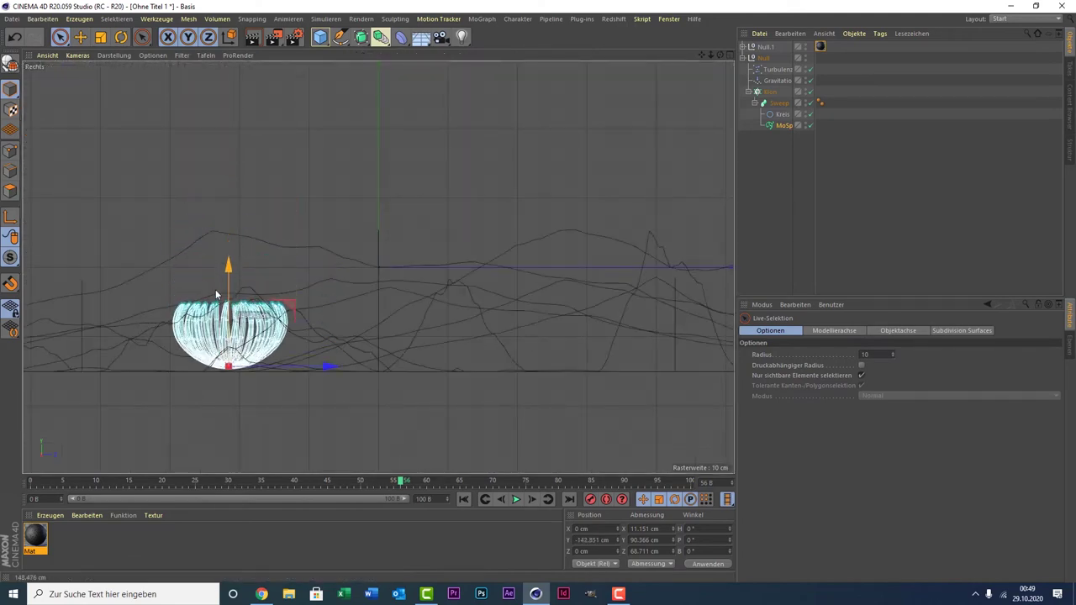
middle_click(215, 289)
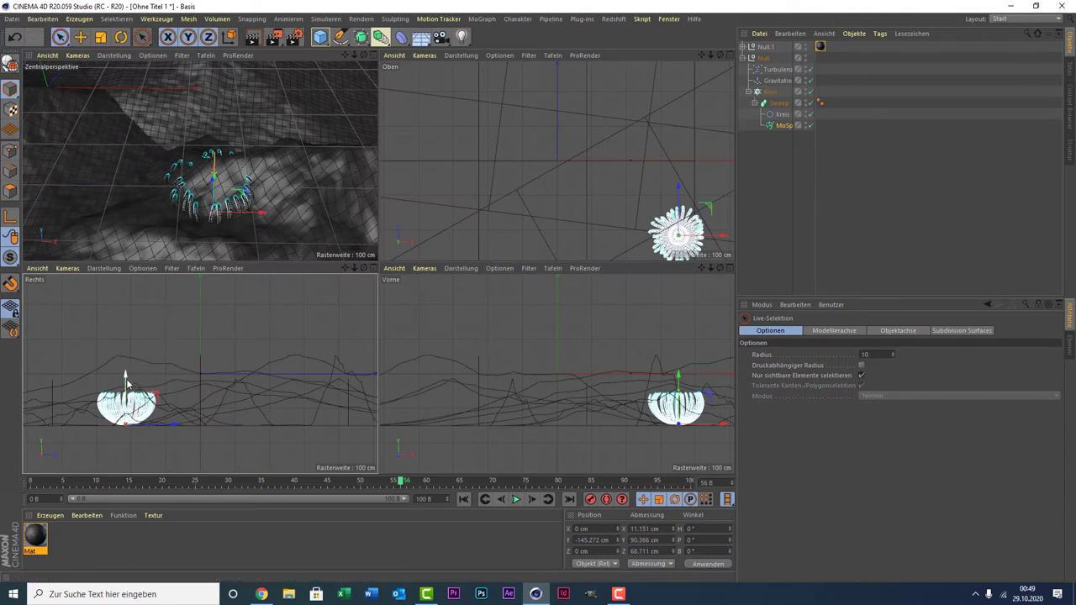
drag(125, 377, 122, 340)
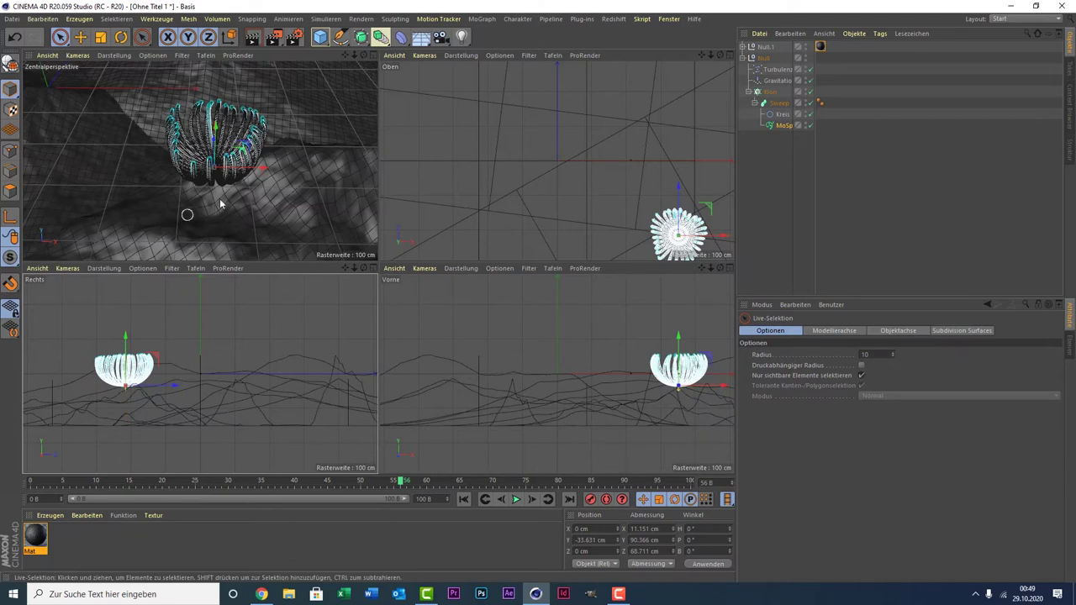
mouse_move(232, 173)
mouse_down()
mouse_move(196, 171)
mouse_move(307, 190)
mouse_move(326, 226)
mouse_up()
middle_click(204, 173)
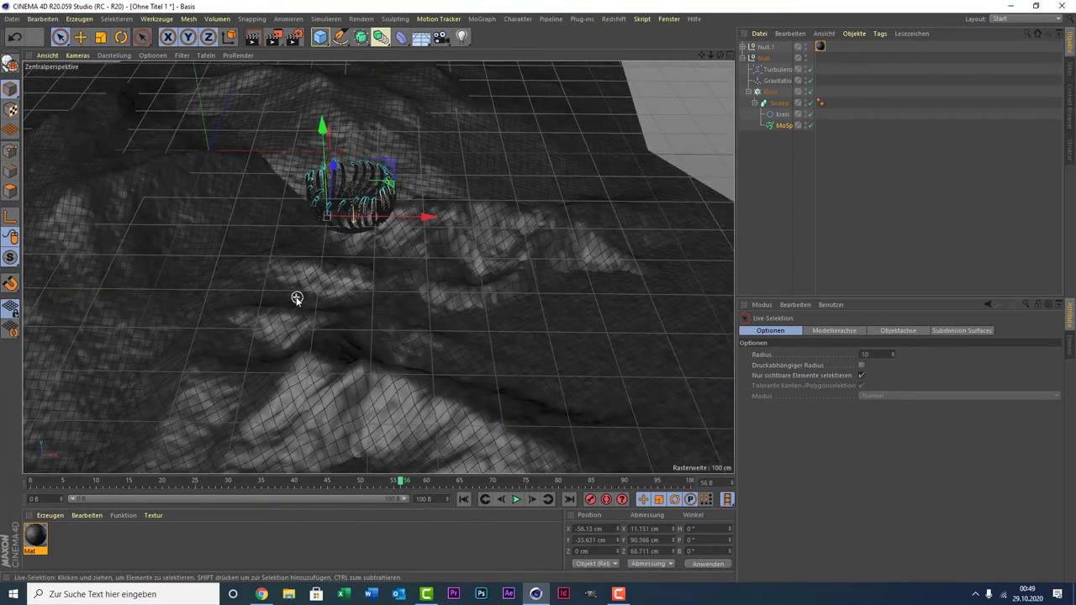
- Widen the view and slide the landscape toward the lower left
drag(718, 52, 592, 299)
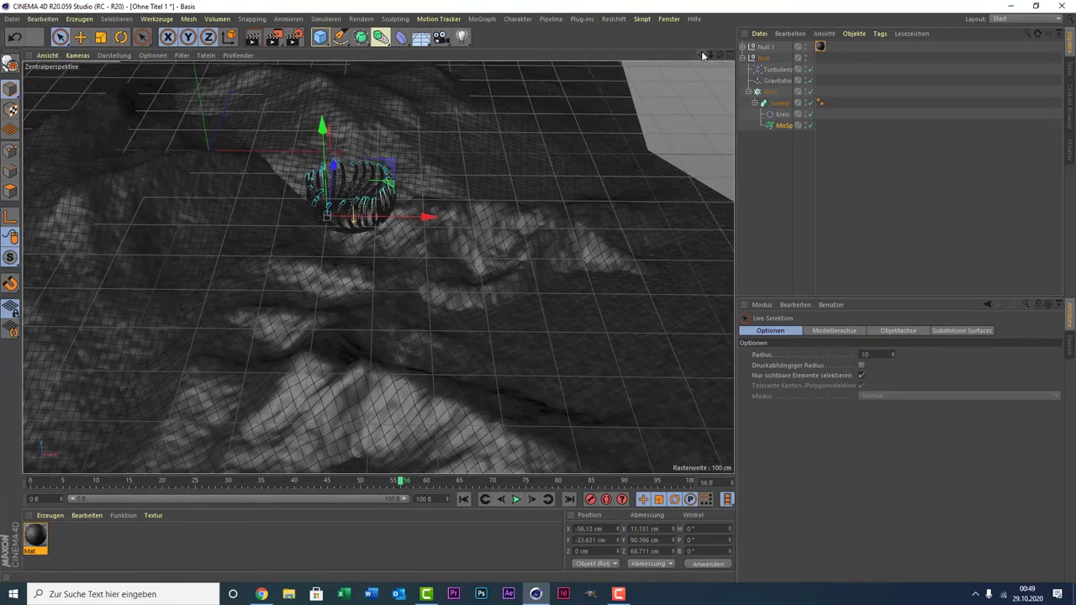
click(538, 378)
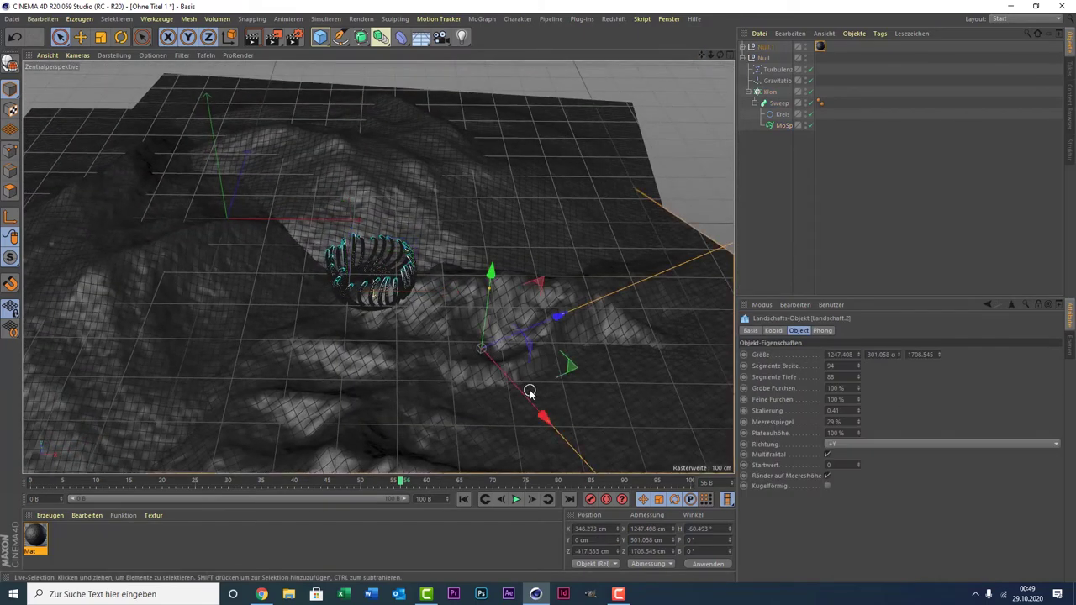
mouse_move(473, 344)
mouse_down()
mouse_move(188, 411)
mouse_move(382, 449)
mouse_move(376, 461)
mouse_up()
- Move the flower Null group along X, Z and Y to about X 427.8, Y 103.1, Z −390.4 cm
scroll(286, 380, up, 3)
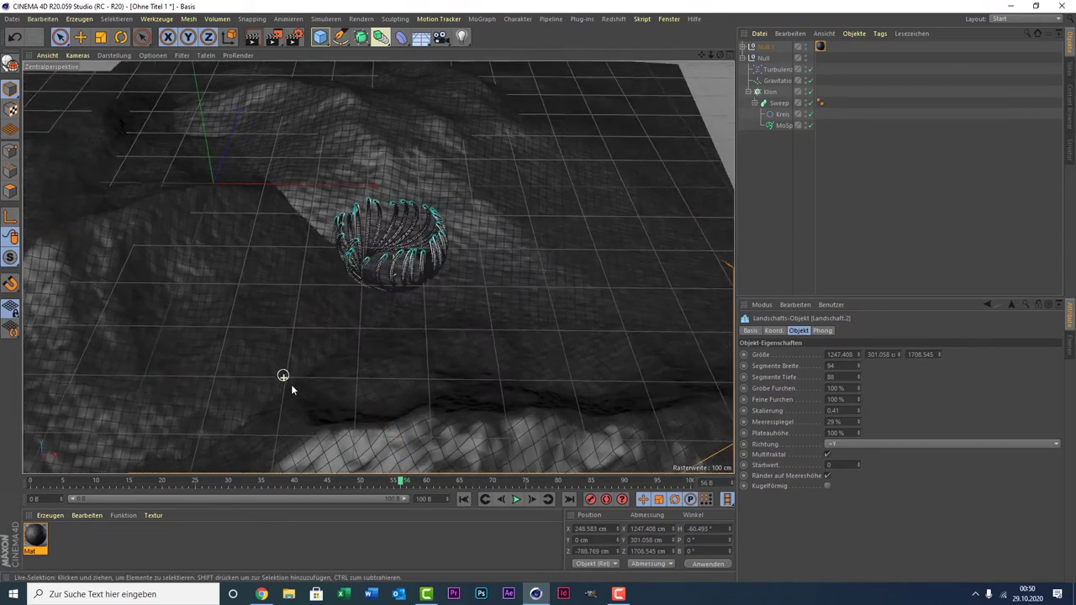
scroll(304, 363, up, 2)
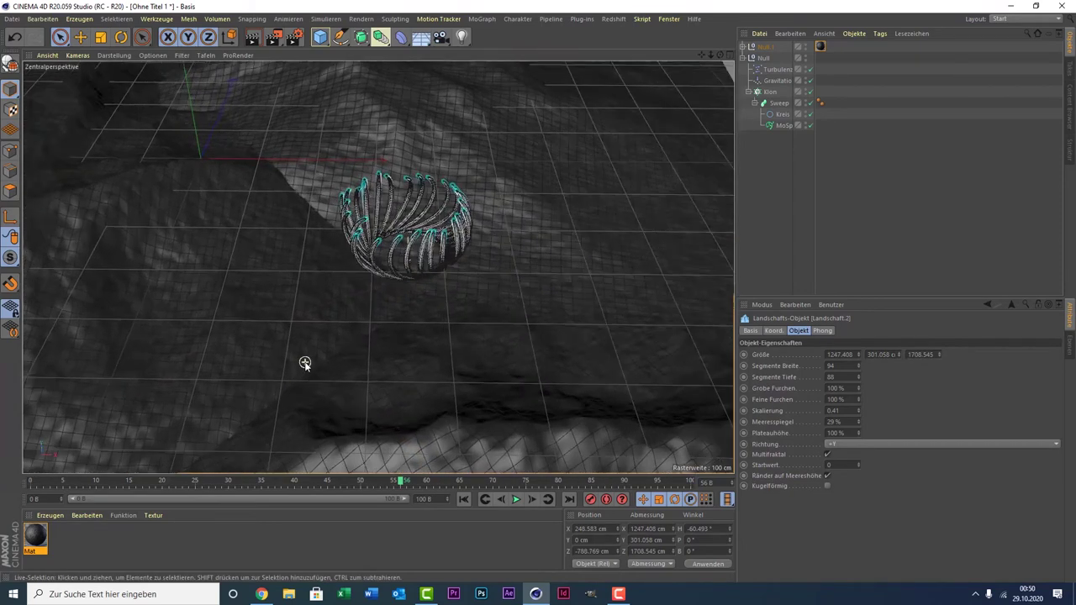
click(765, 46)
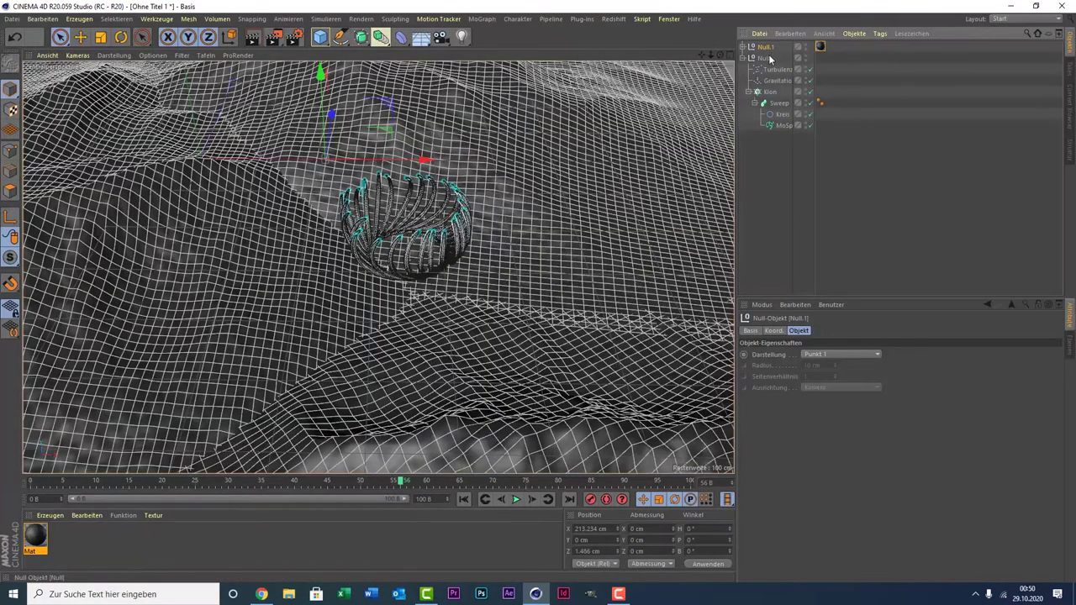
click(763, 58)
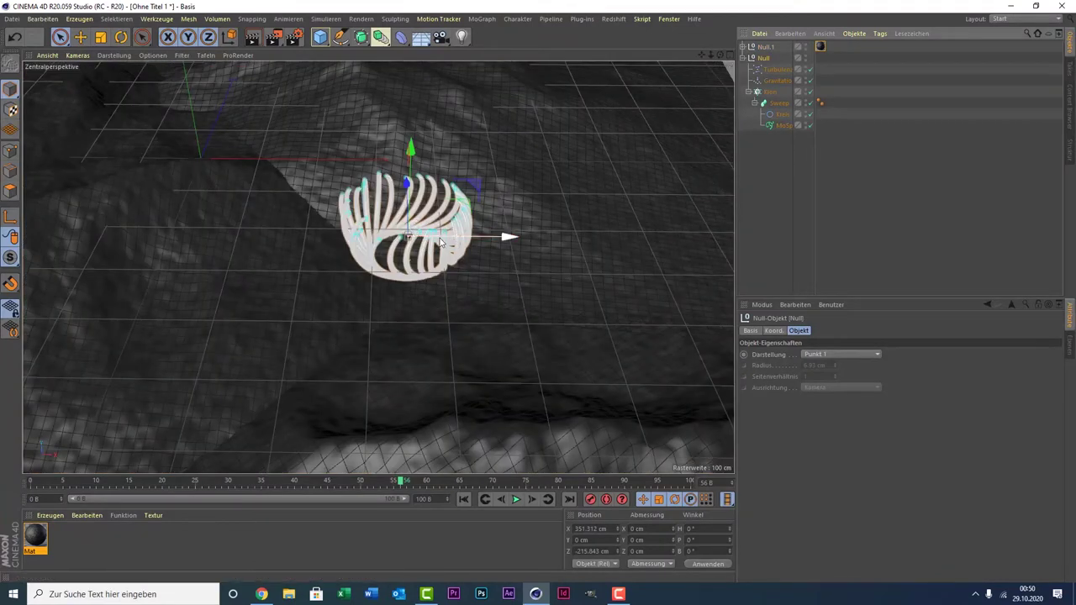
drag(450, 239, 493, 242)
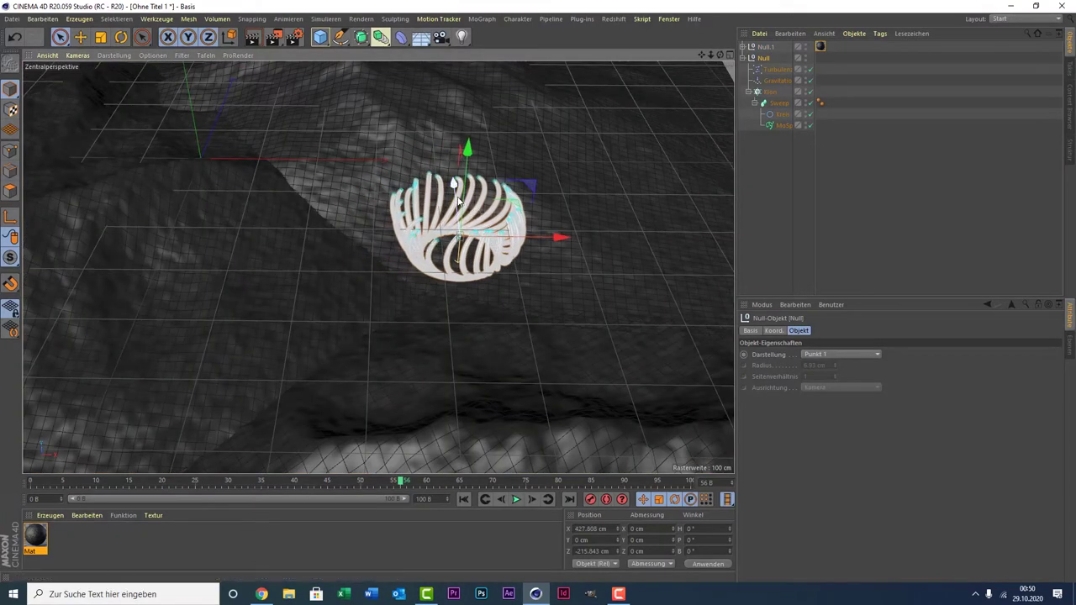
drag(449, 210, 469, 277)
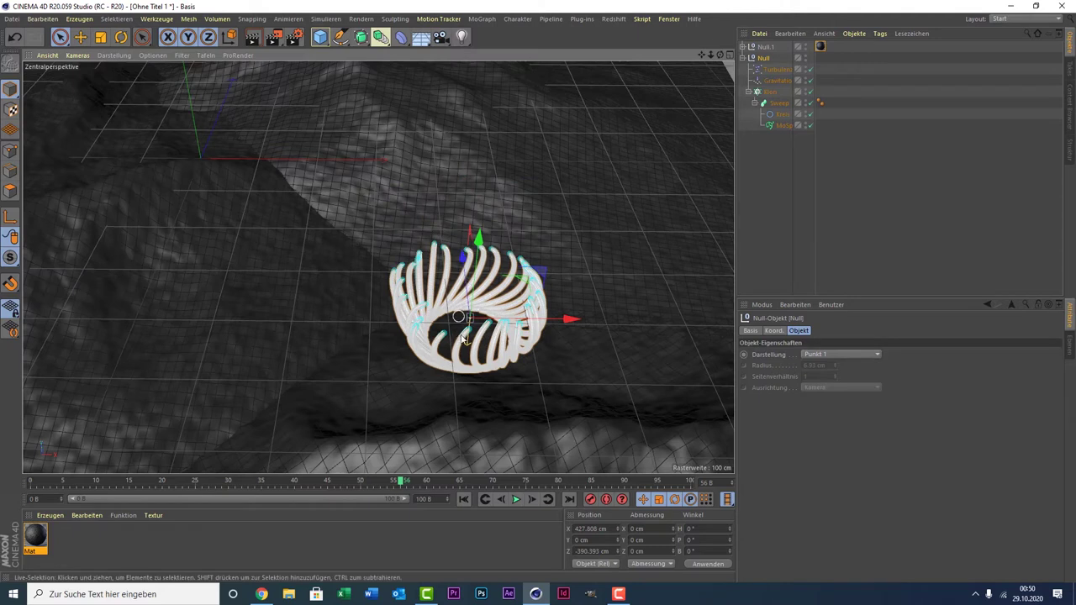
click(515, 499)
click(515, 499)
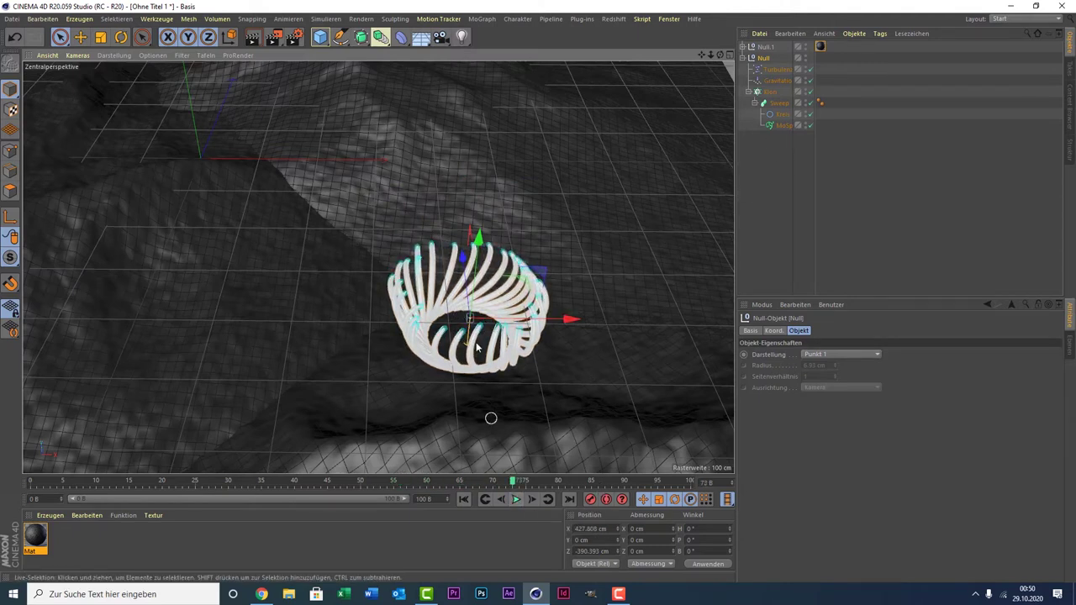
drag(478, 271, 481, 208)
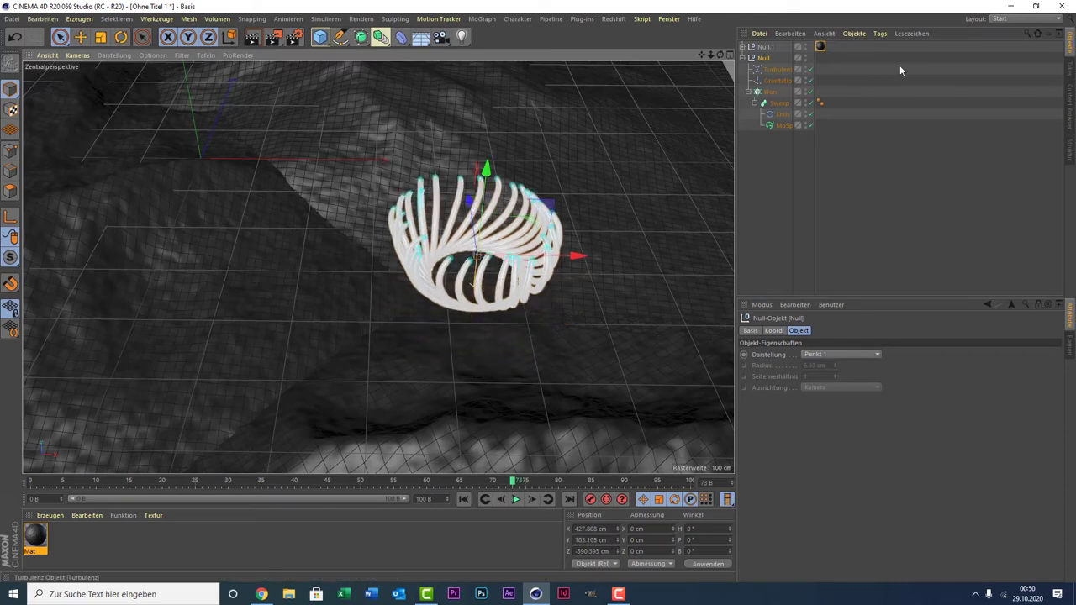
- Check the Klon cloner settings, preview the strands, and raise the flower along Y
click(771, 126)
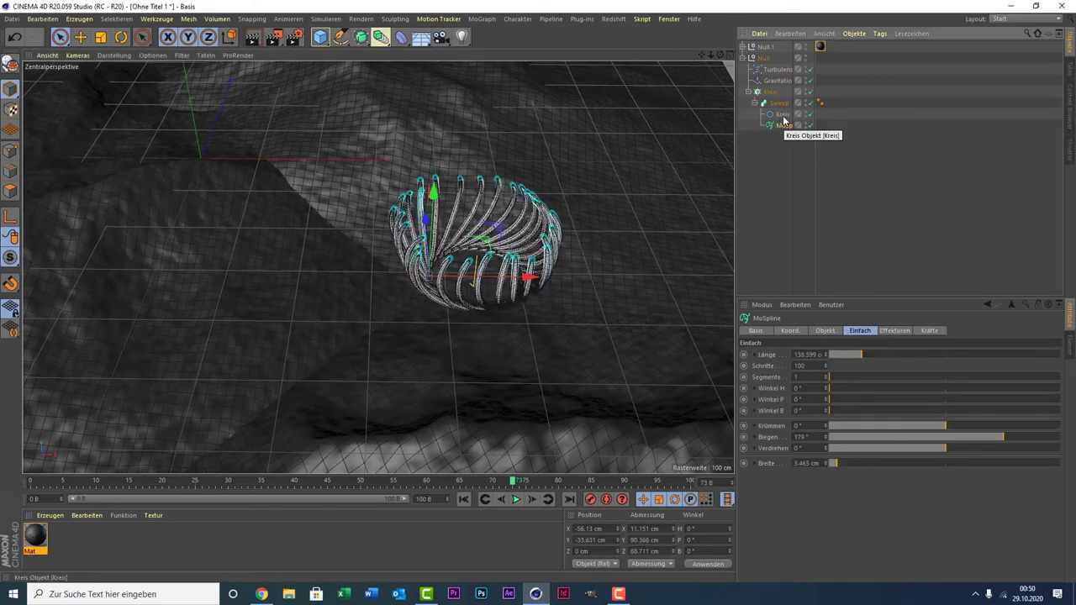
click(767, 93)
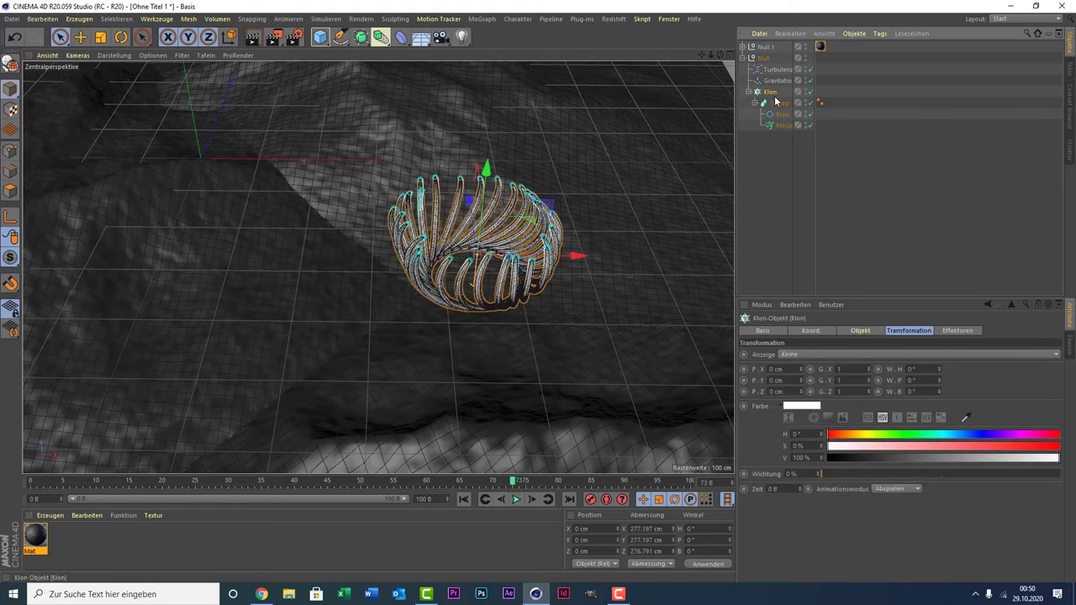
click(812, 331)
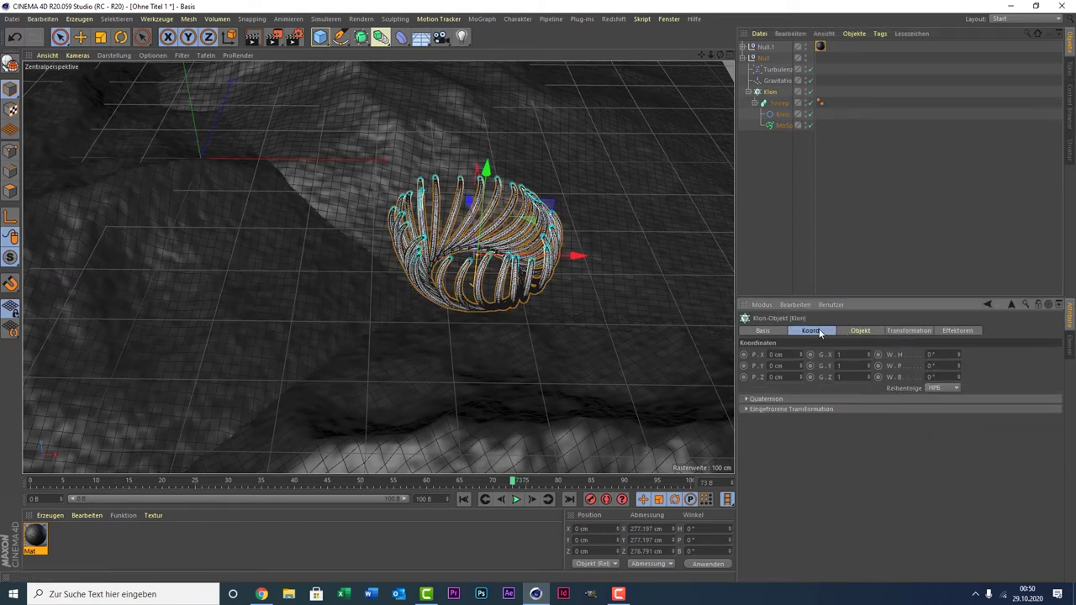
click(865, 330)
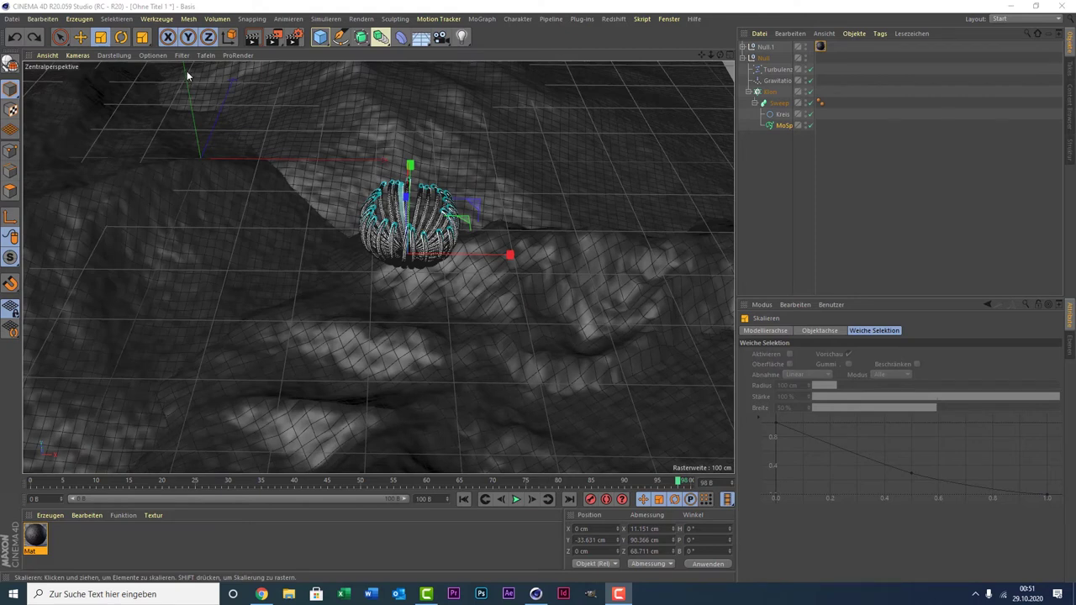
click(516, 500)
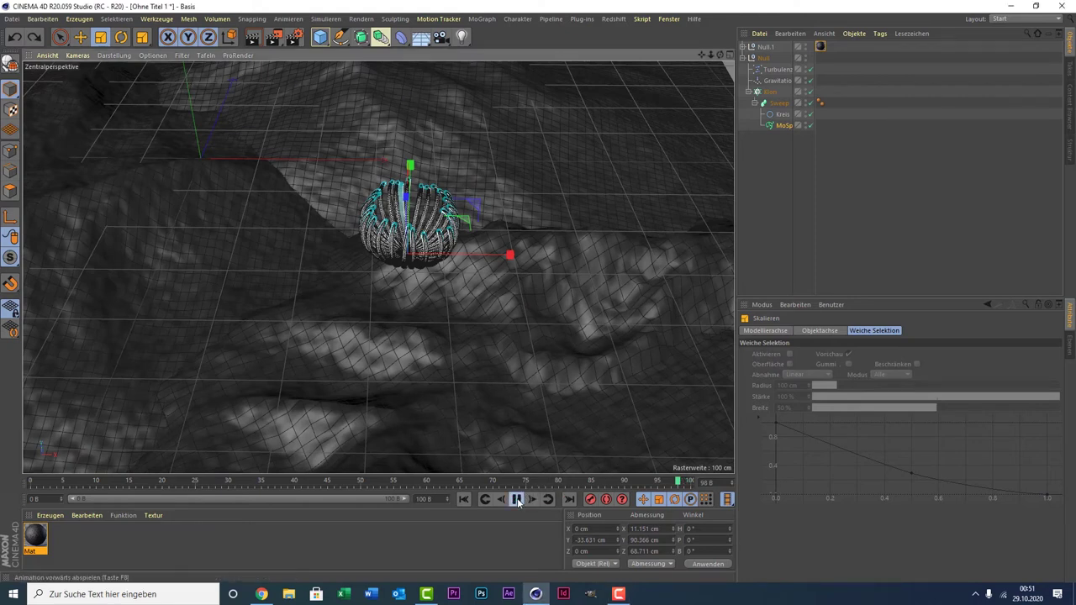
click(516, 499)
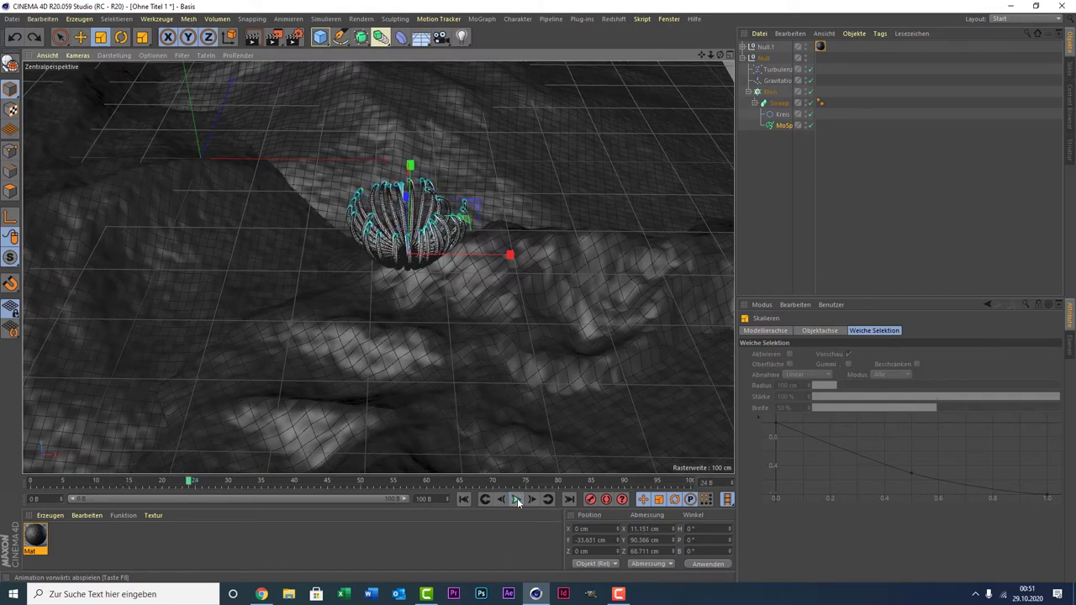
click(59, 37)
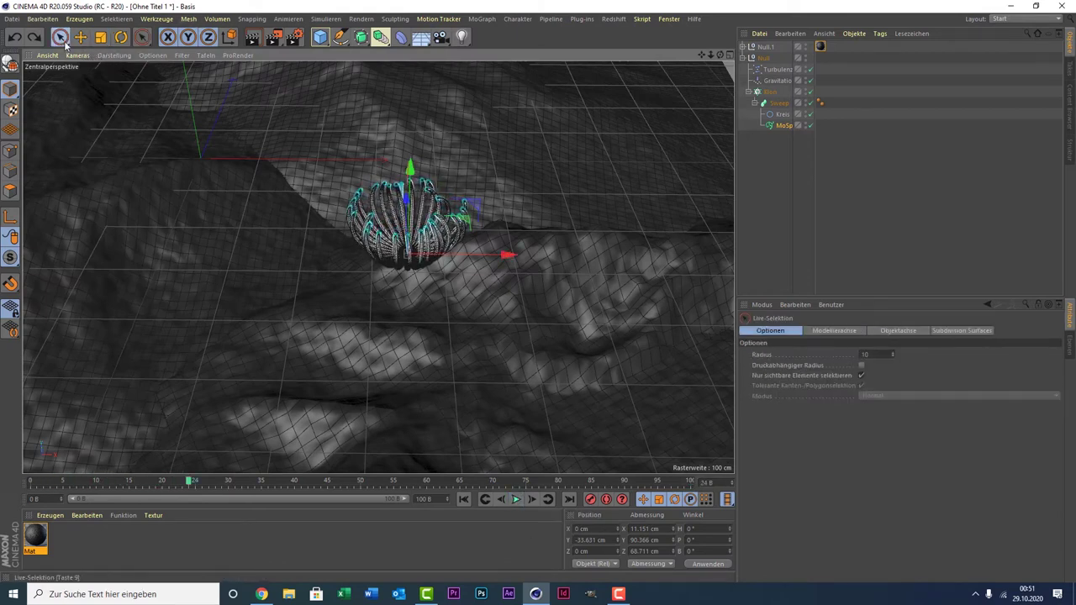
mouse_move(409, 165)
mouse_down()
mouse_move(410, 148)
mouse_move(409, 260)
mouse_move(409, 99)
mouse_move(410, 141)
mouse_up()
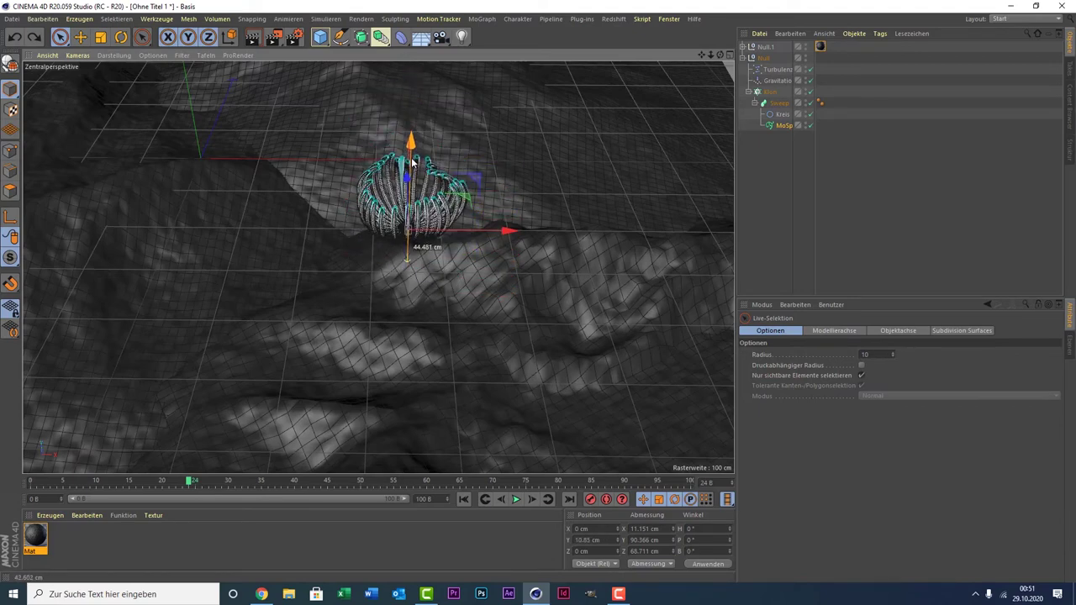
- Check the flower from the side view, then slide the landscape down-right along its axis
middle_click(342, 220)
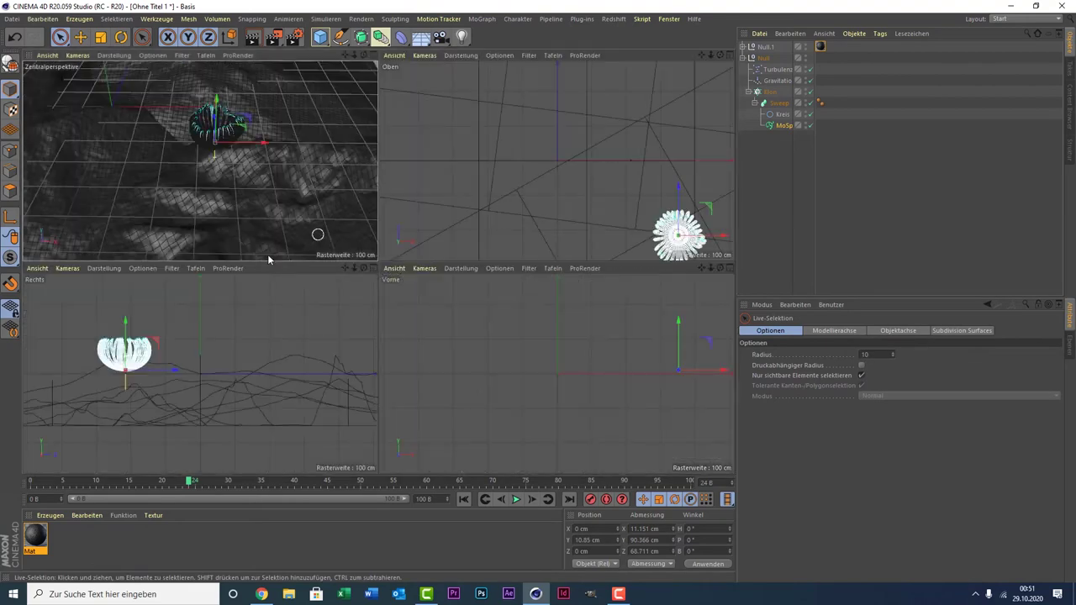
middle_click(156, 367)
middle_click(183, 303)
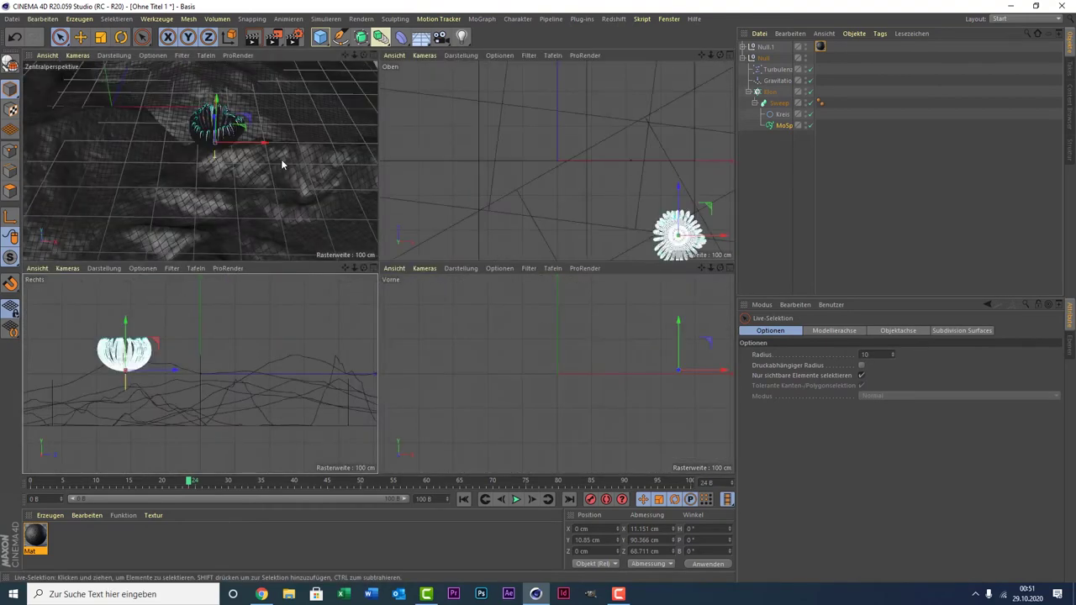
middle_click(280, 160)
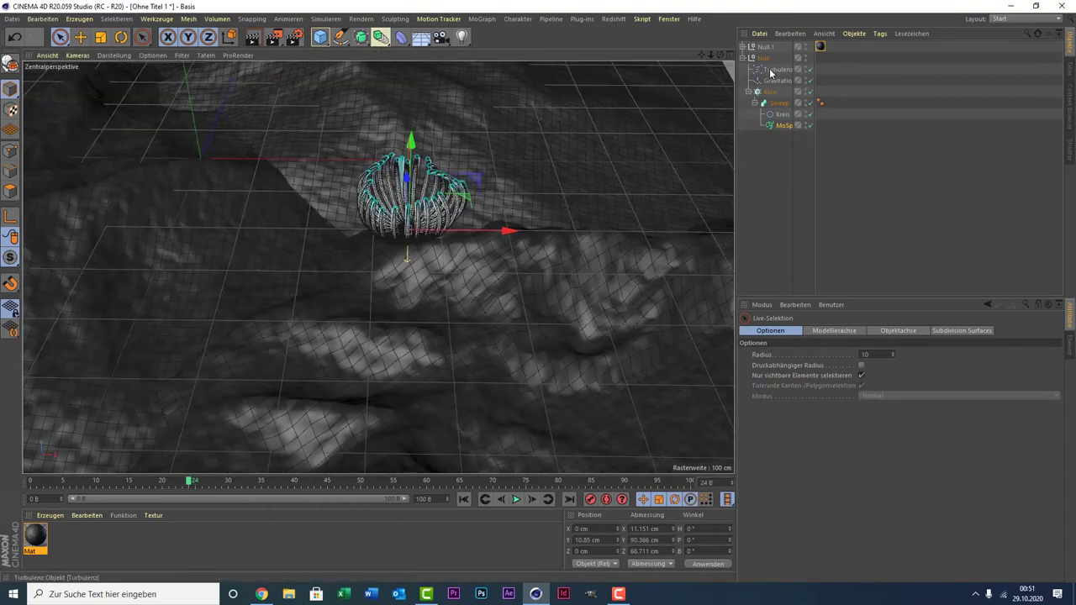
click(543, 303)
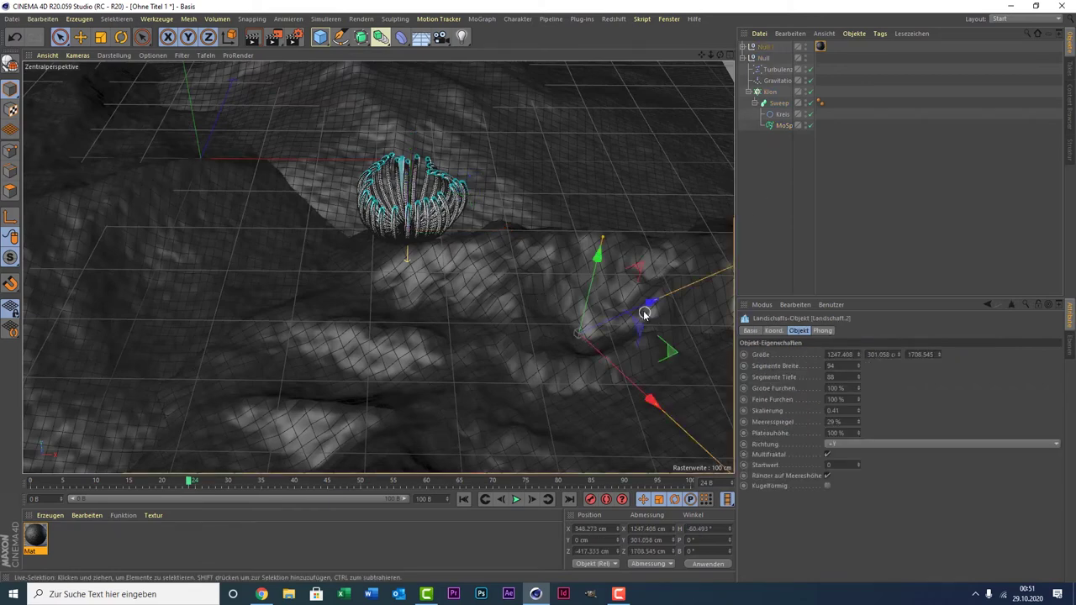
drag(646, 308, 576, 340)
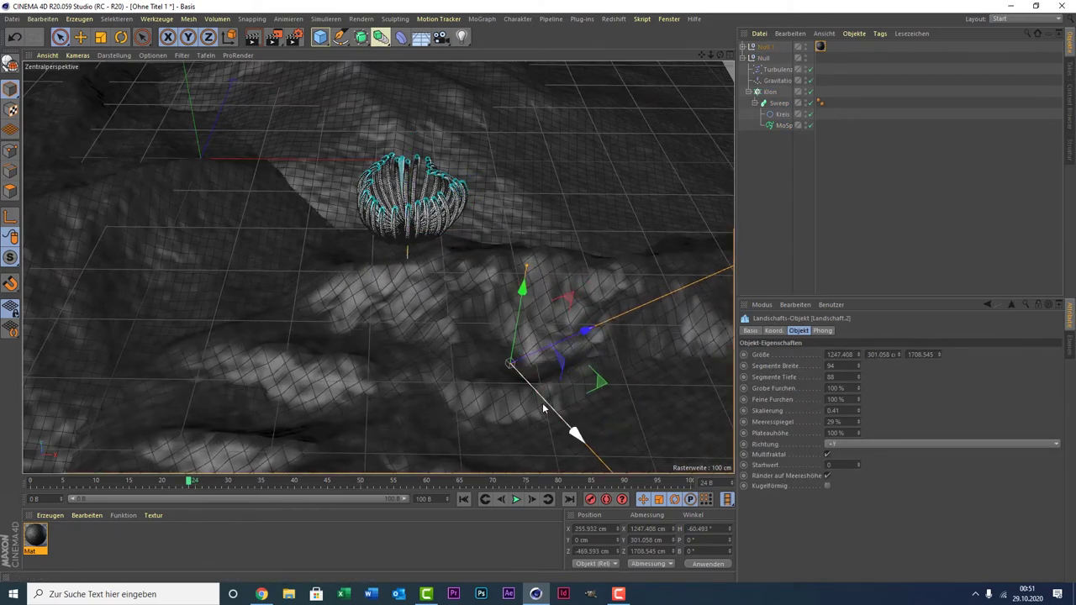
drag(547, 412, 605, 472)
drag(580, 438, 587, 446)
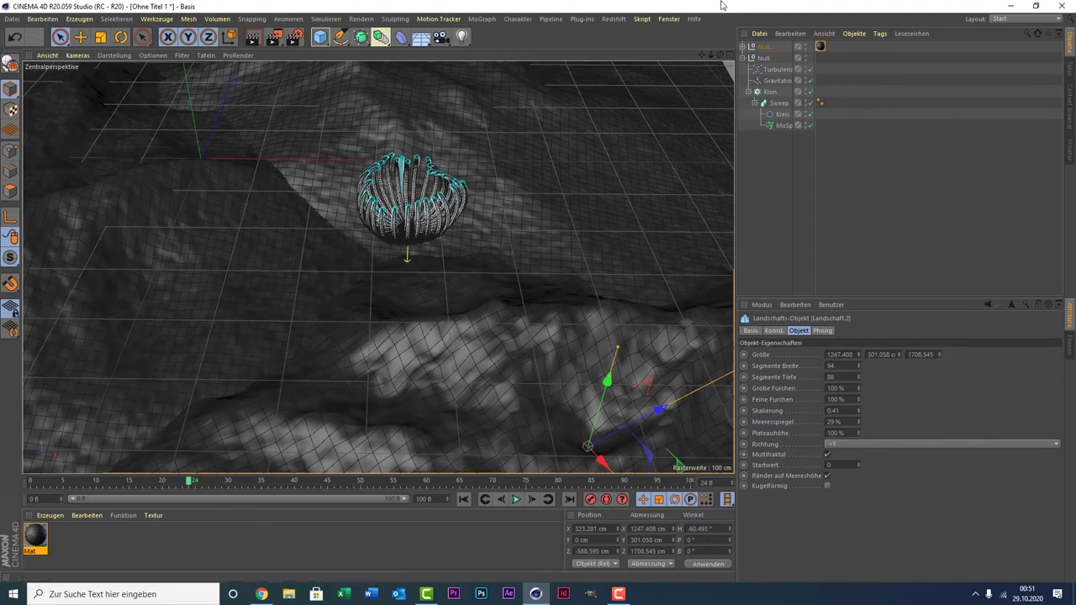
- Move the Null along Y to reshape the sweep, ending near Y −115.8 cm, and preview playback
click(762, 58)
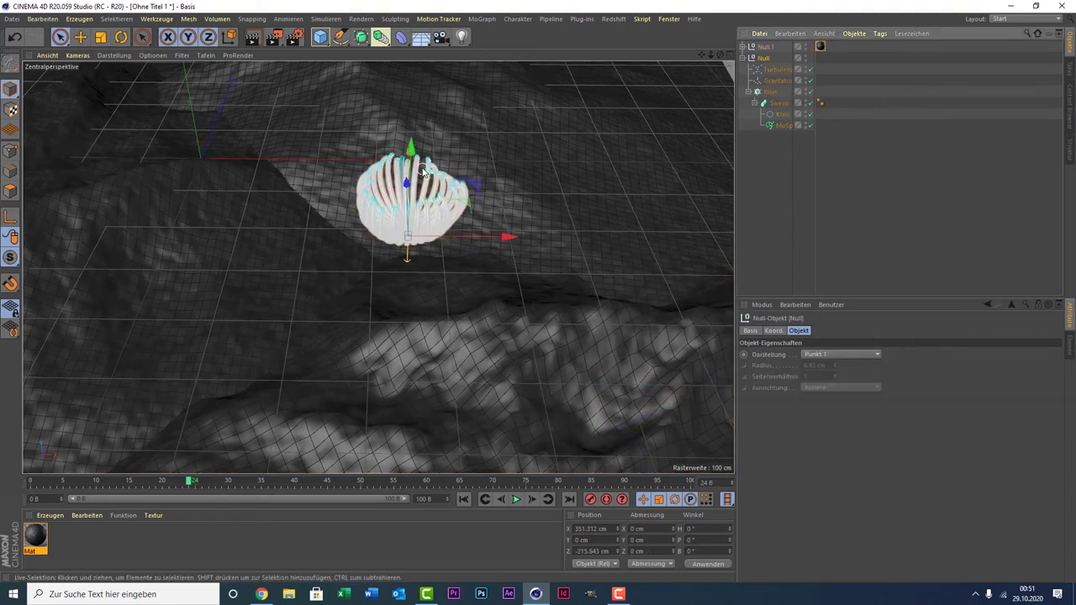
drag(410, 162, 419, 232)
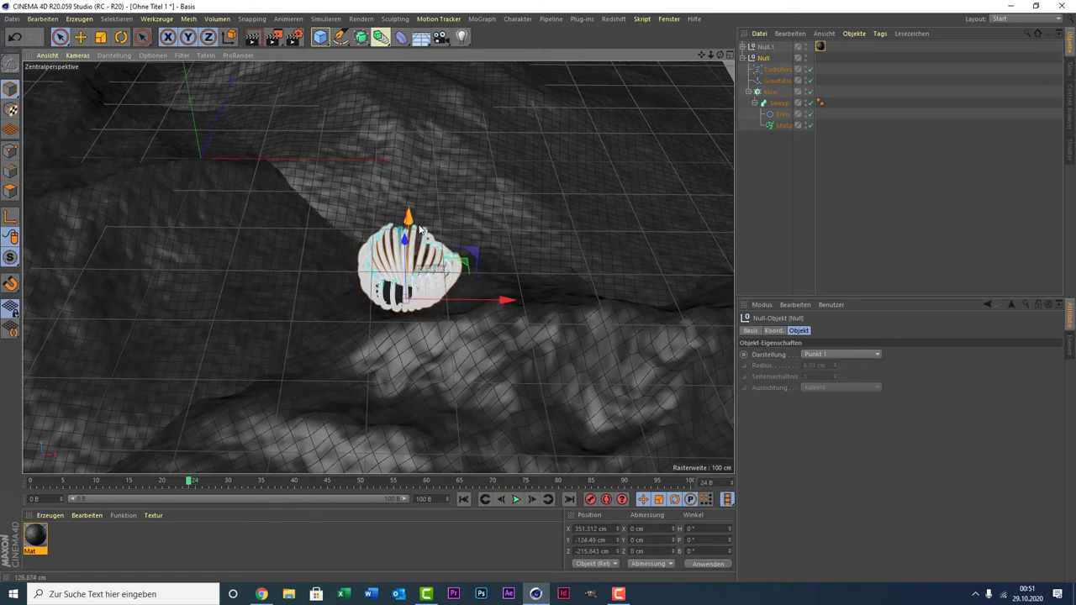
drag(421, 233, 420, 221)
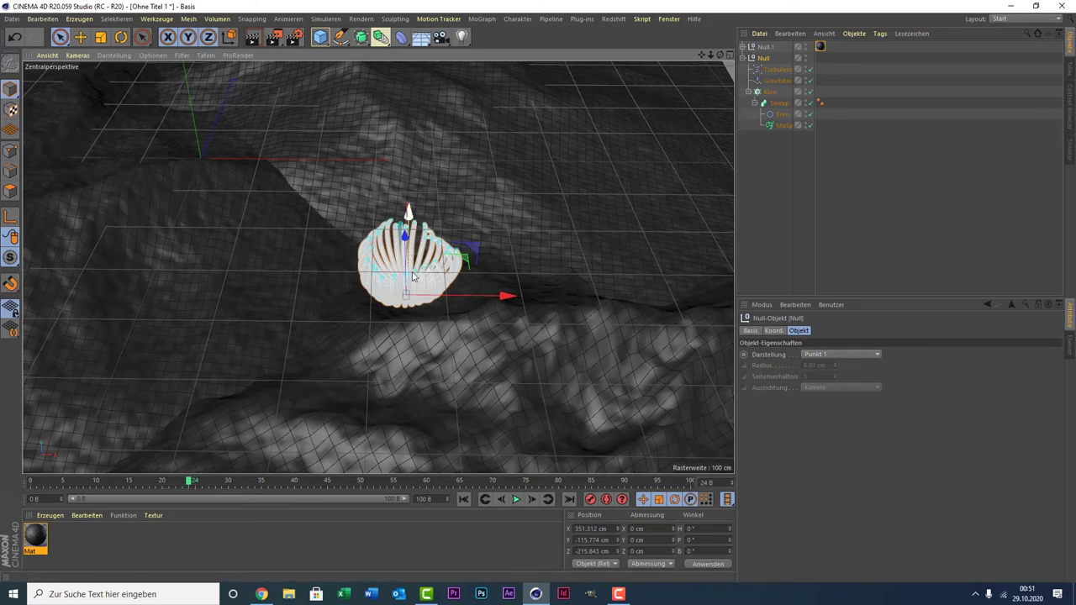
click(515, 499)
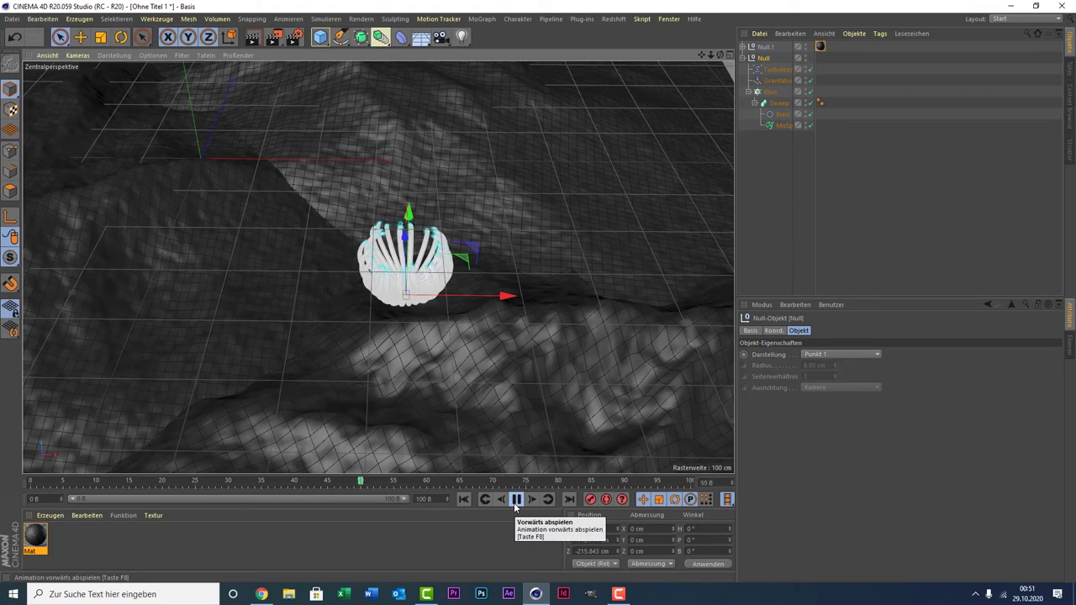
click(515, 499)
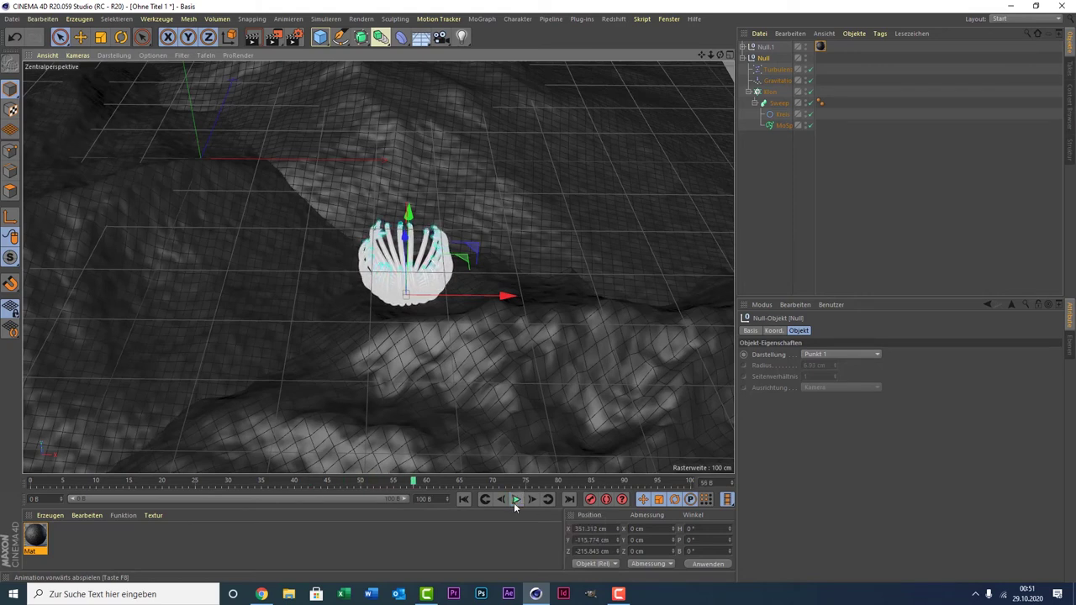
- Set the Turbulenz Skalierung to 60 % and play back to watch the strands
click(770, 80)
click(774, 71)
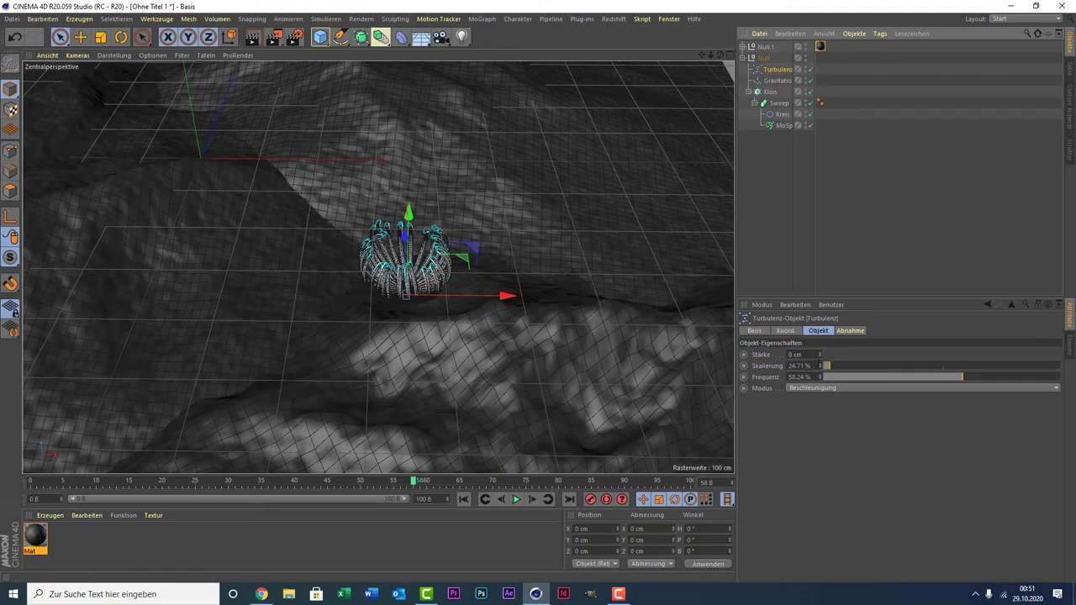
click(799, 366)
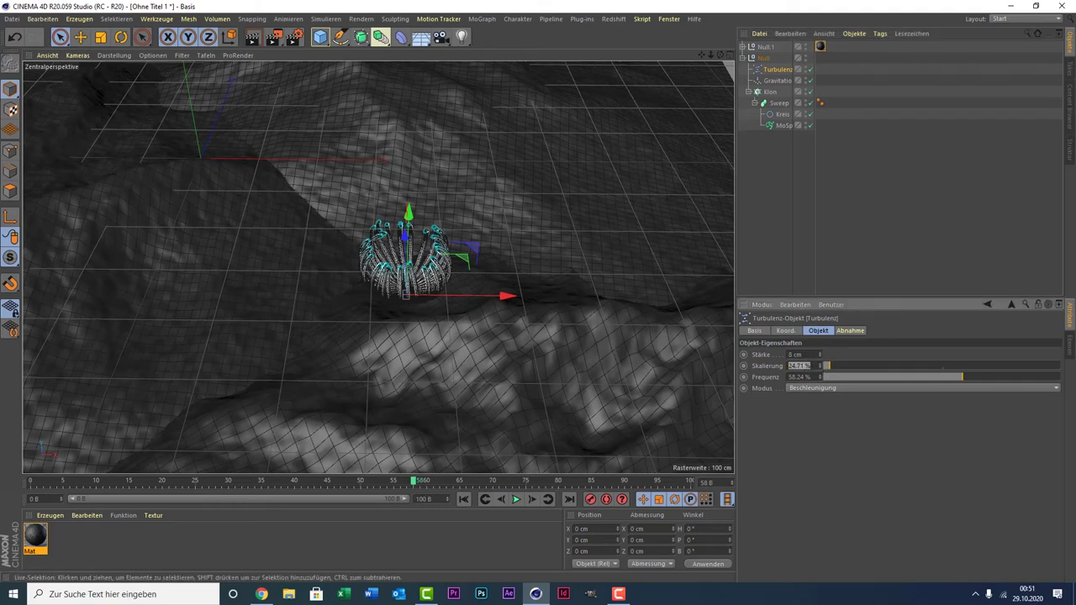
text(60)
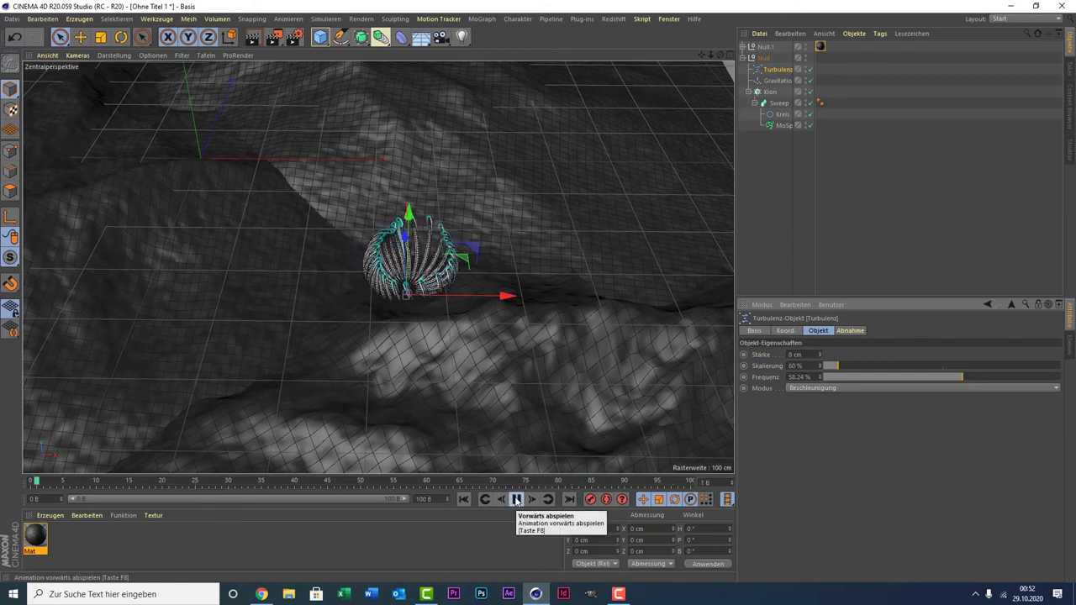
click(516, 499)
click(413, 249)
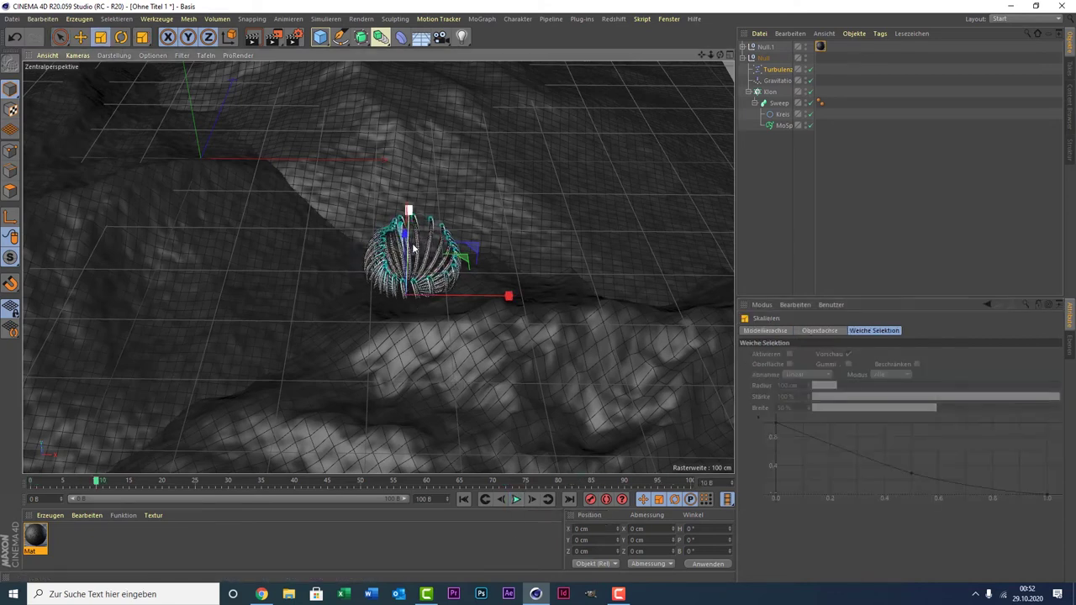
middle_click(413, 243)
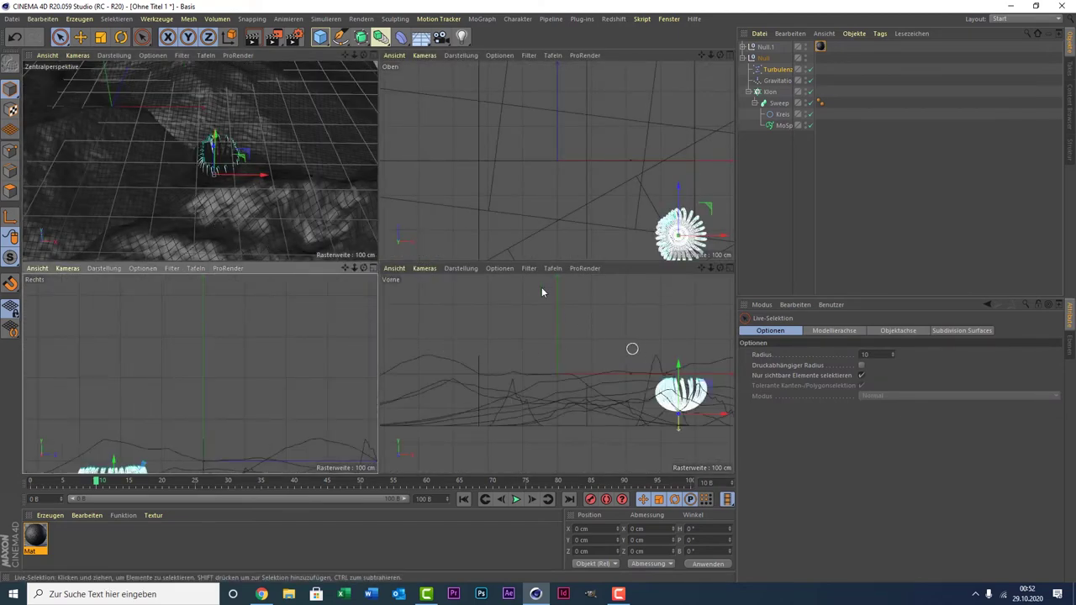
- Maximize and zoom the perspective view, test-render the strand flower, then clear it and orbit
middle_click(260, 164)
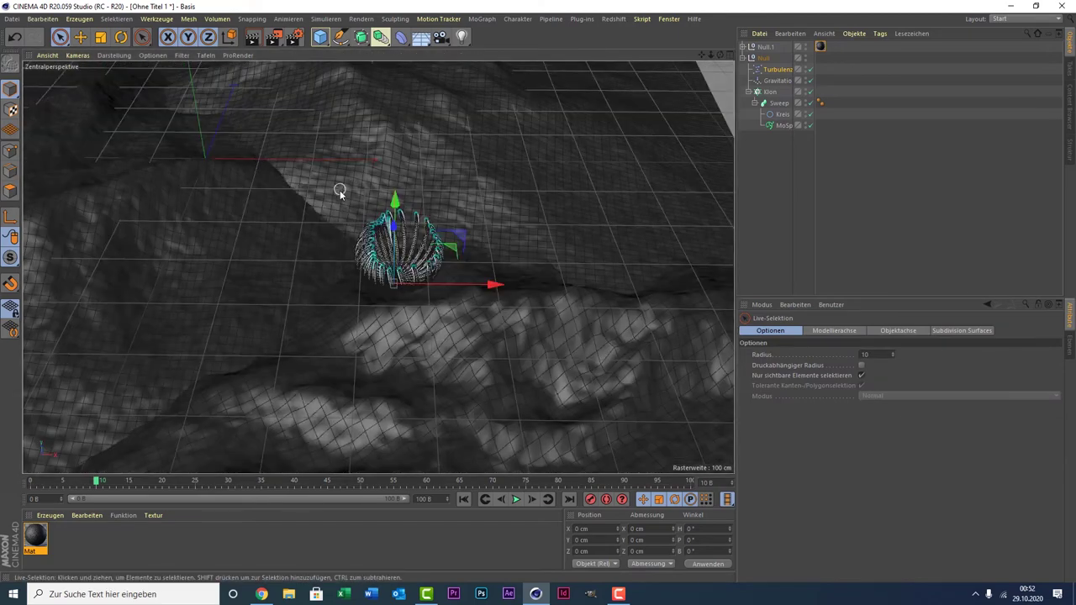
scroll(346, 269, up, 2)
scroll(348, 260, up, 2)
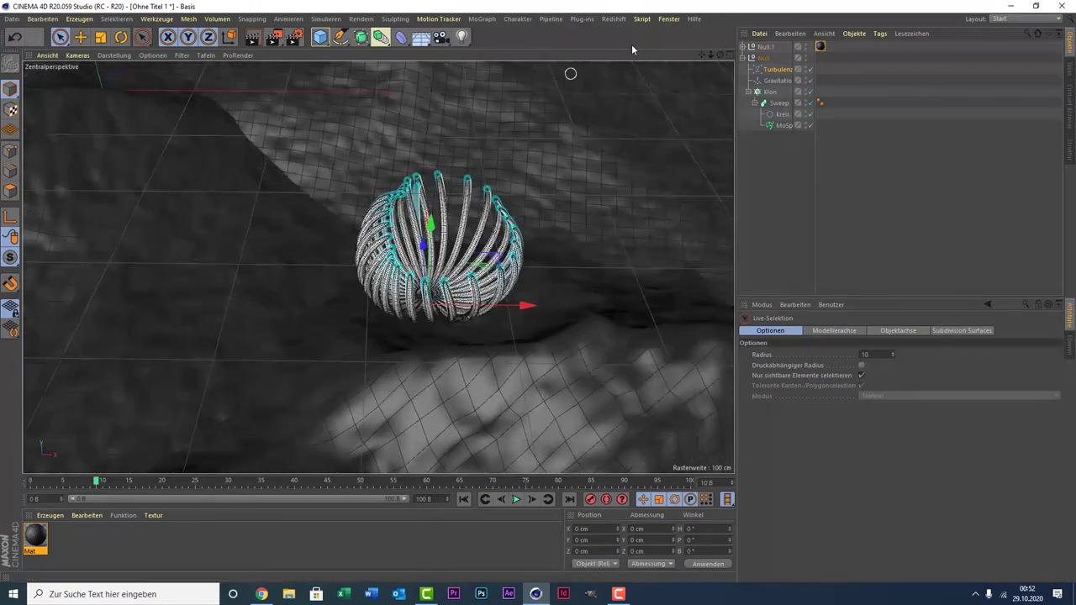
click(253, 37)
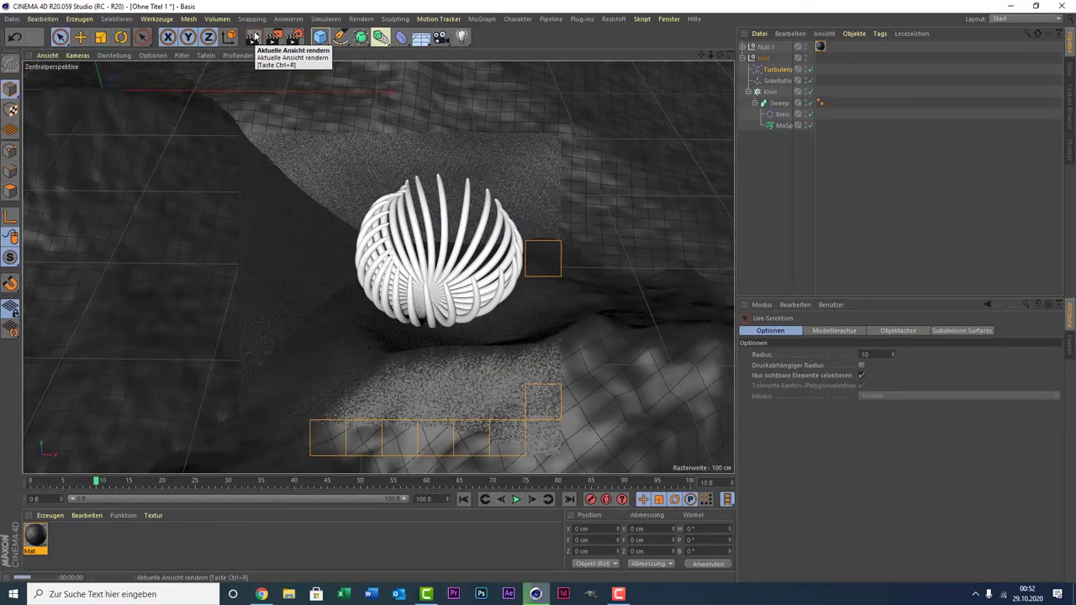
click(303, 380)
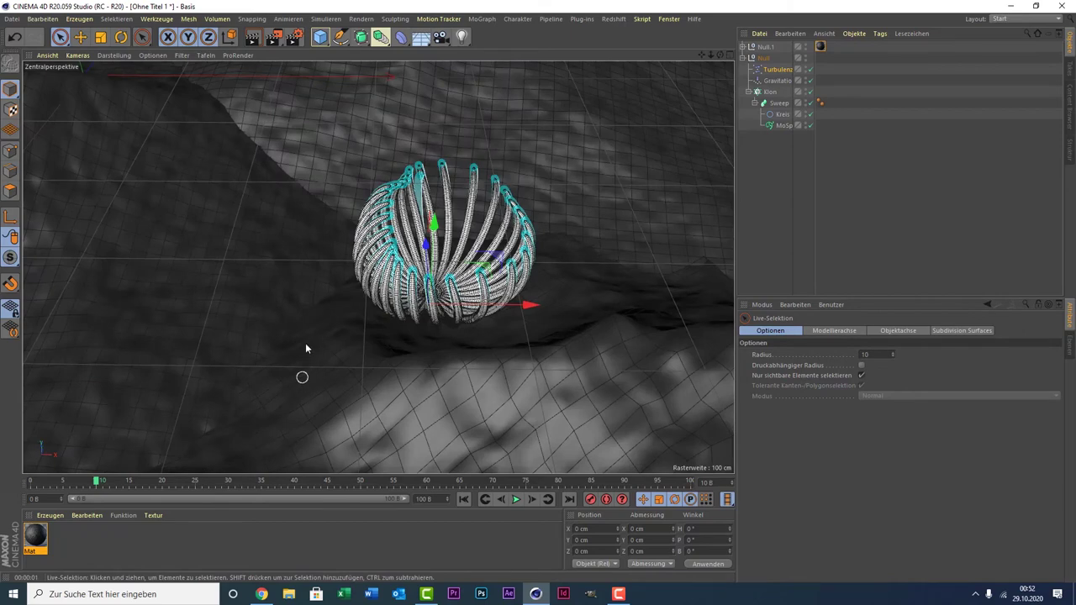
mouse_move(305, 348)
alt+mouse_down()
mouse_move(320, 322)
mouse_move(387, 279)
alt+mouse_up()
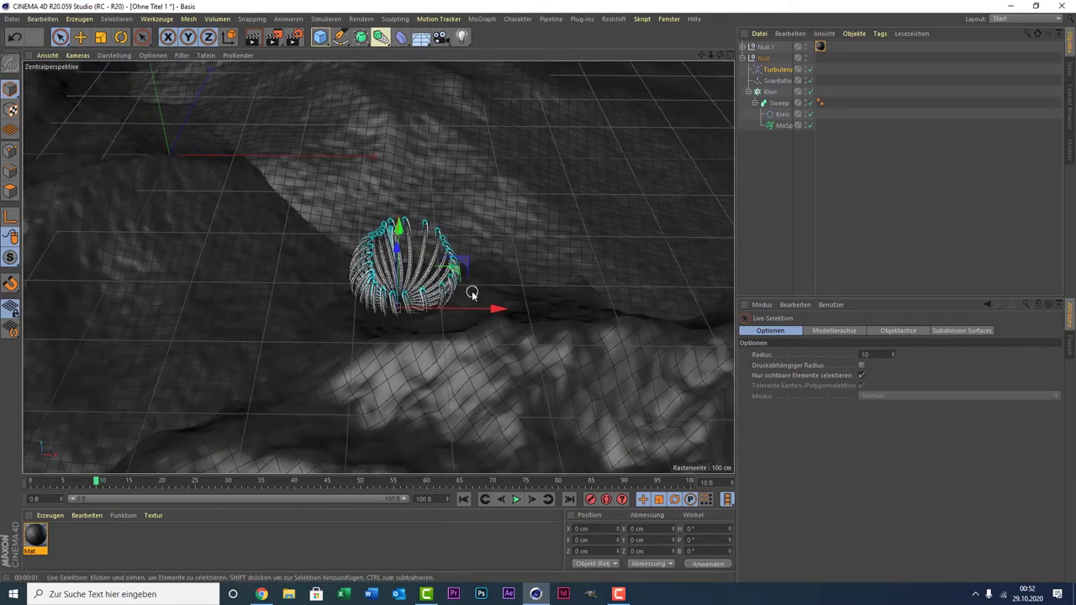
- Create Mat.1 and set its colour to cyan (185°, 69 %, 80 %)
double_click(77, 544)
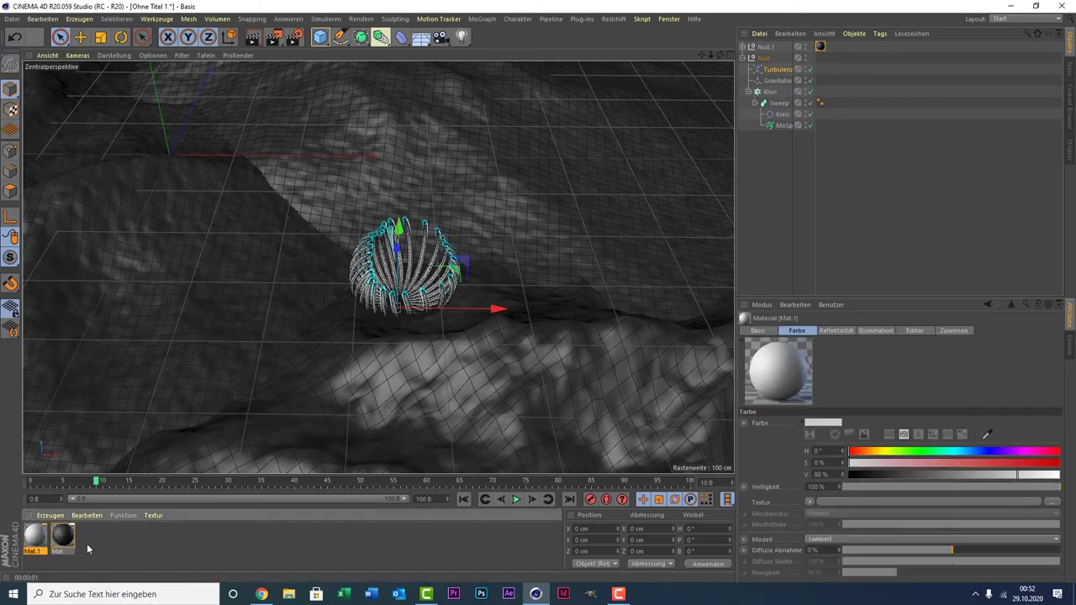
double_click(31, 538)
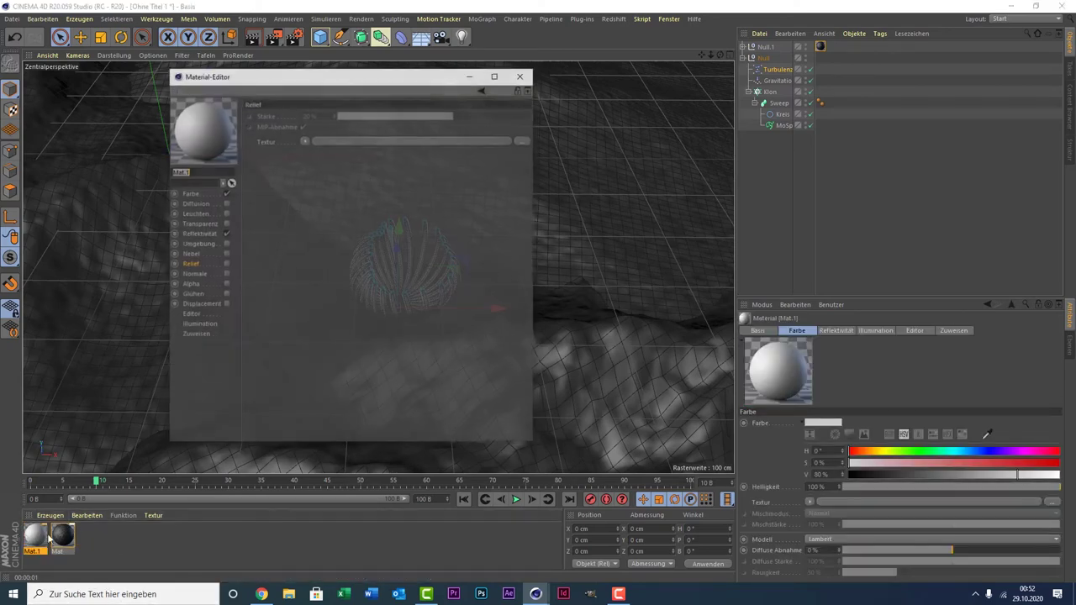
click(190, 193)
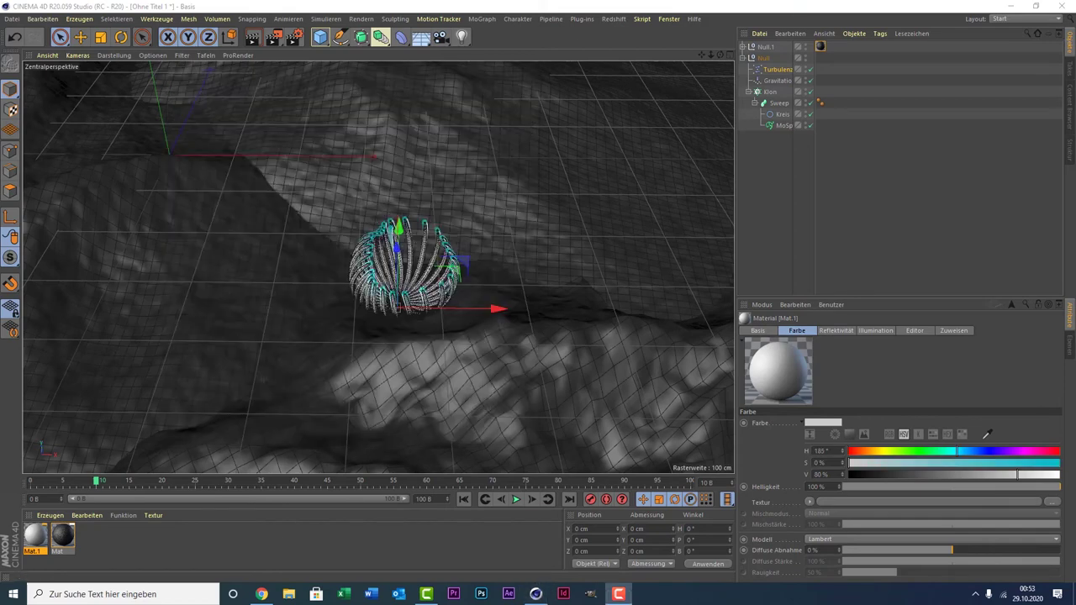
double_click(37, 538)
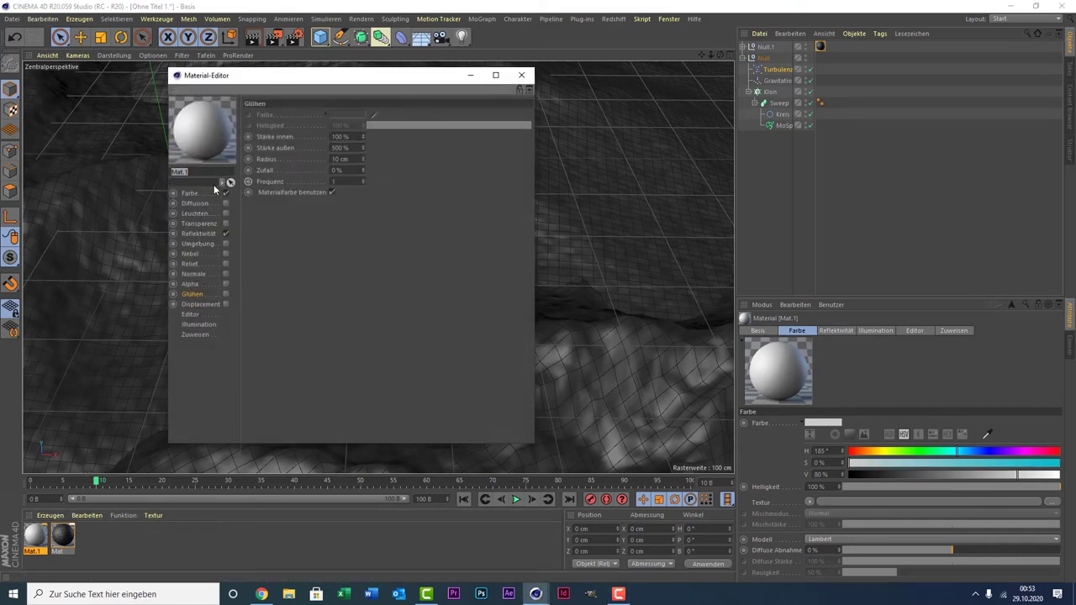
click(204, 198)
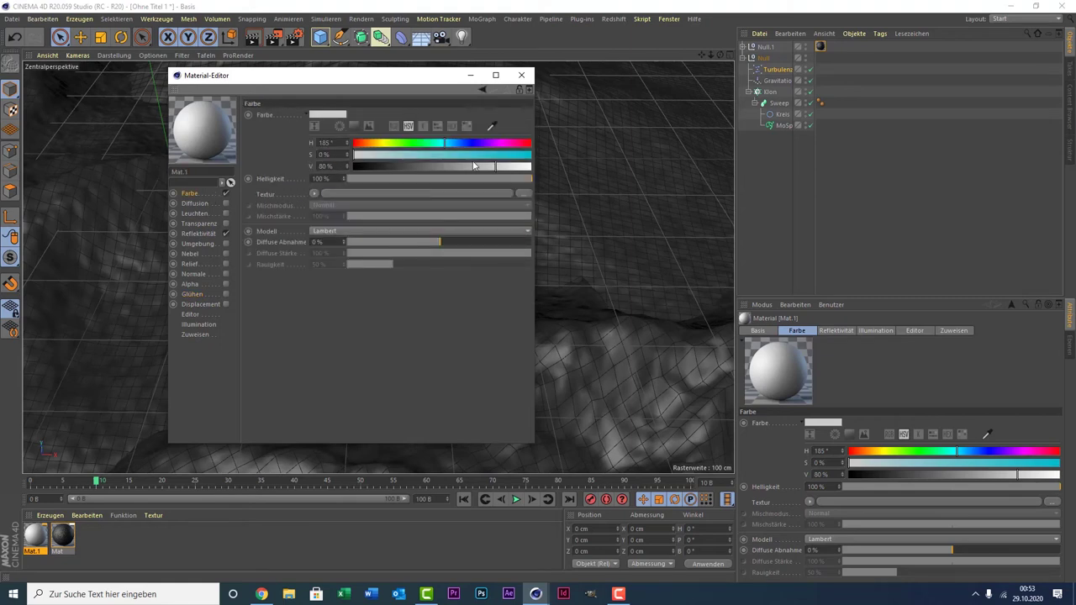
click(483, 156)
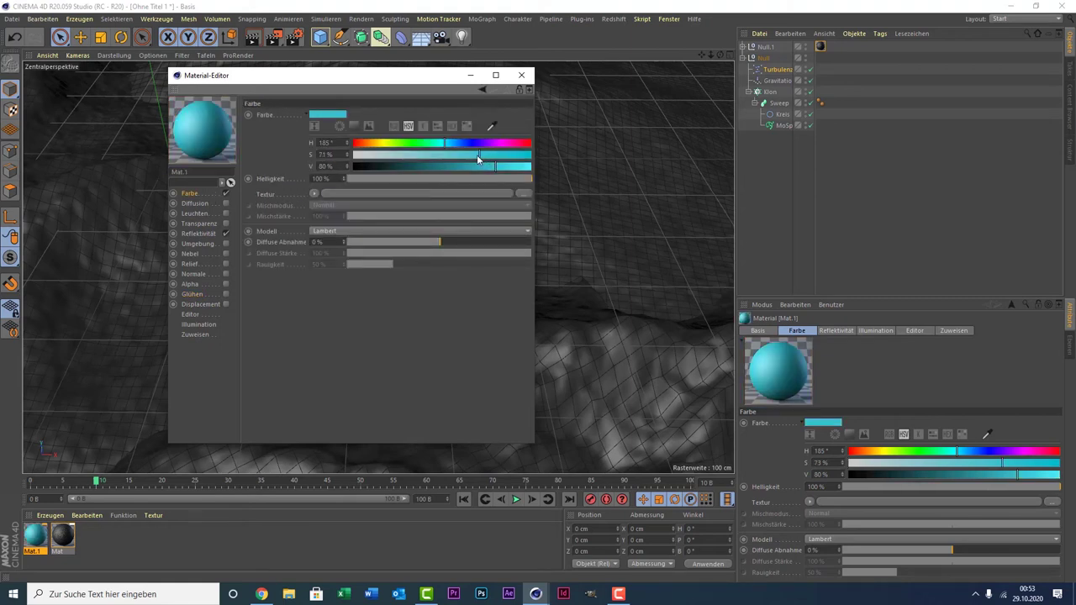
drag(477, 154, 474, 154)
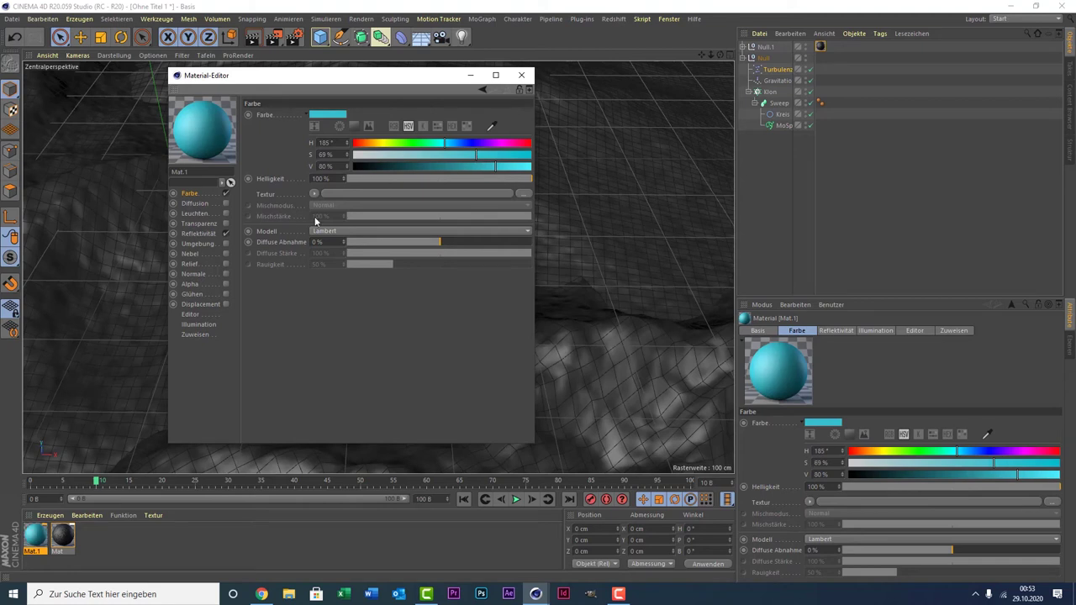
- Add an Anisotropie layer to Mat.1's Reflektivität channel
click(210, 235)
click(285, 138)
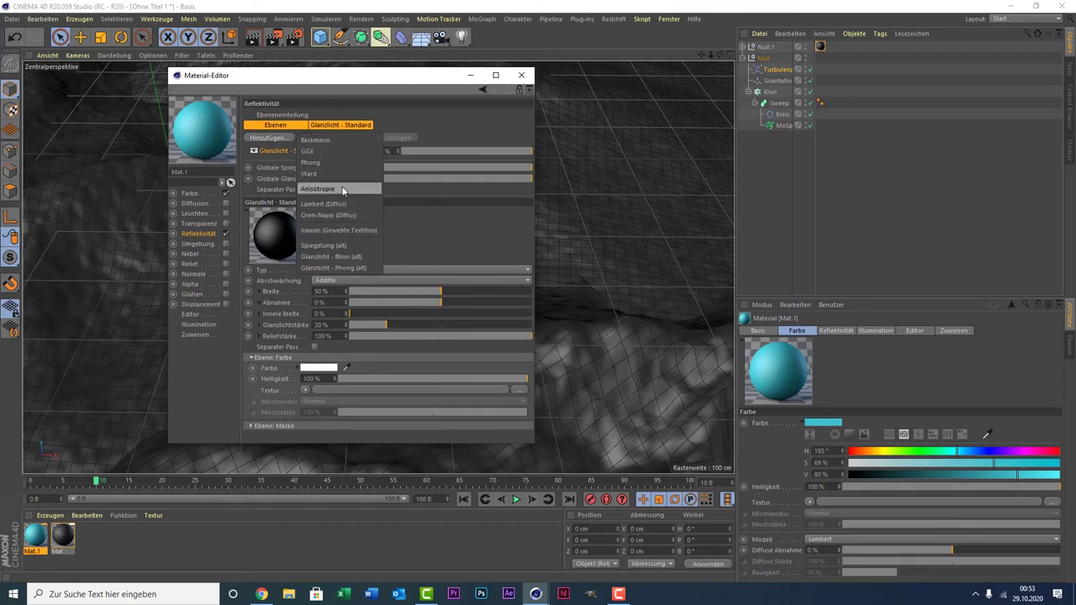
click(342, 191)
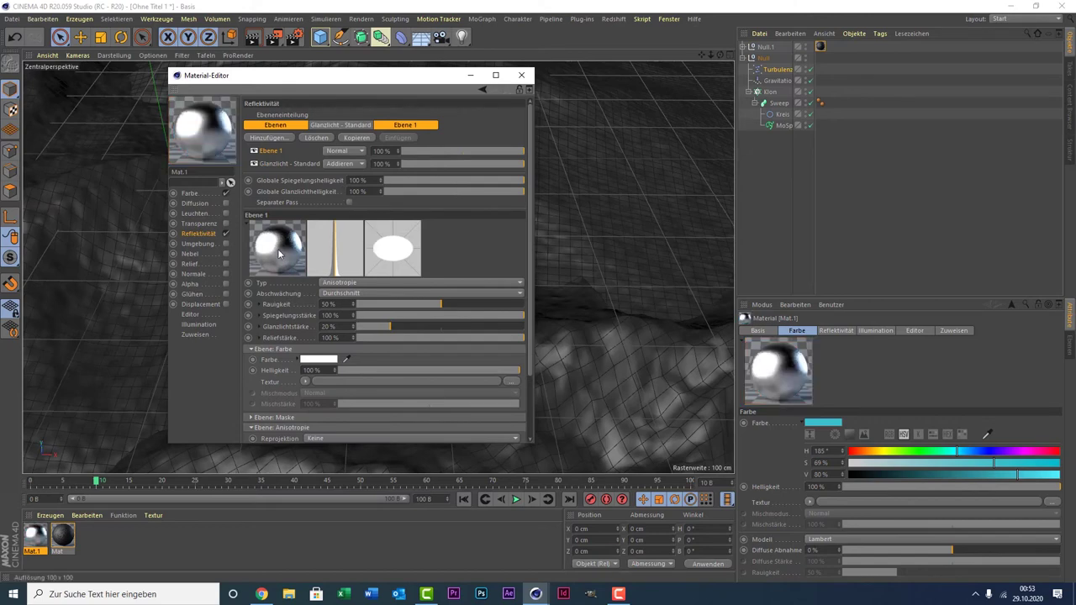
- Swap the Anisotropie reflectance layer for a GGX layer with 27 % roughness
drag(379, 90, 695, 92)
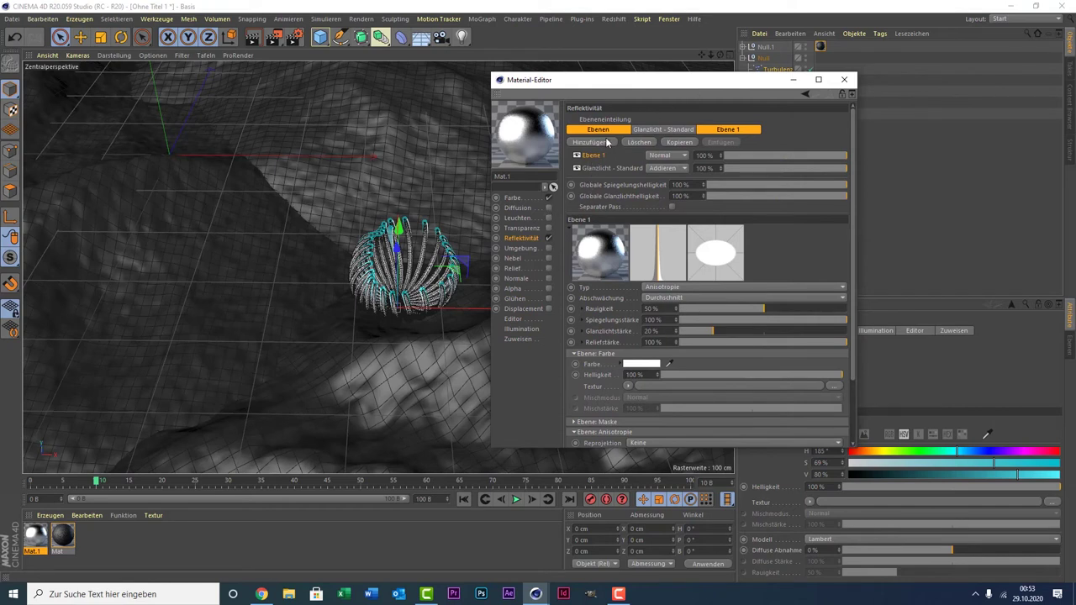
key(Delete)
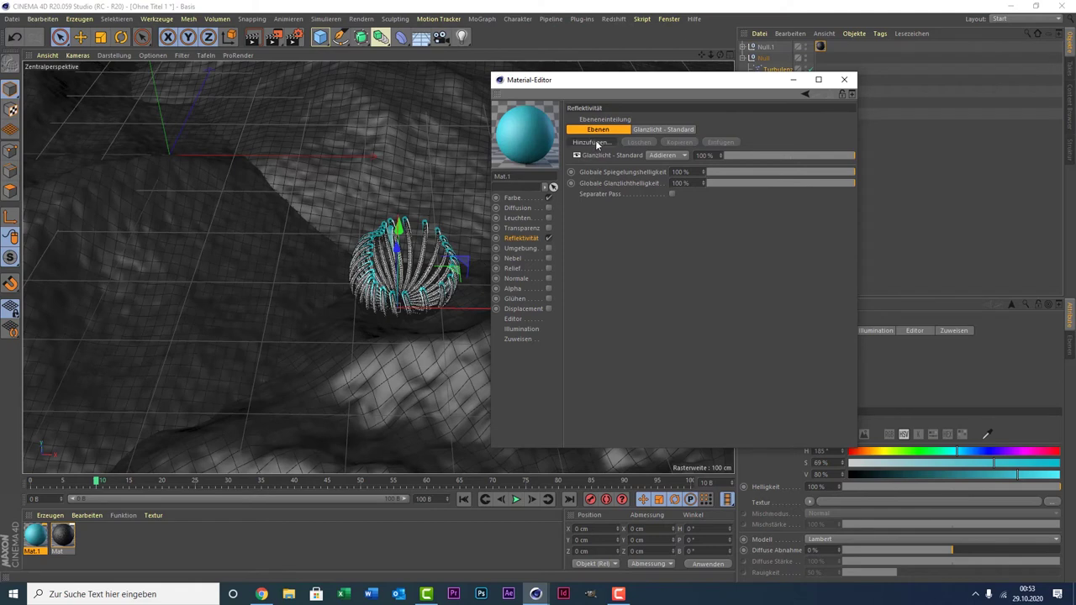
click(595, 143)
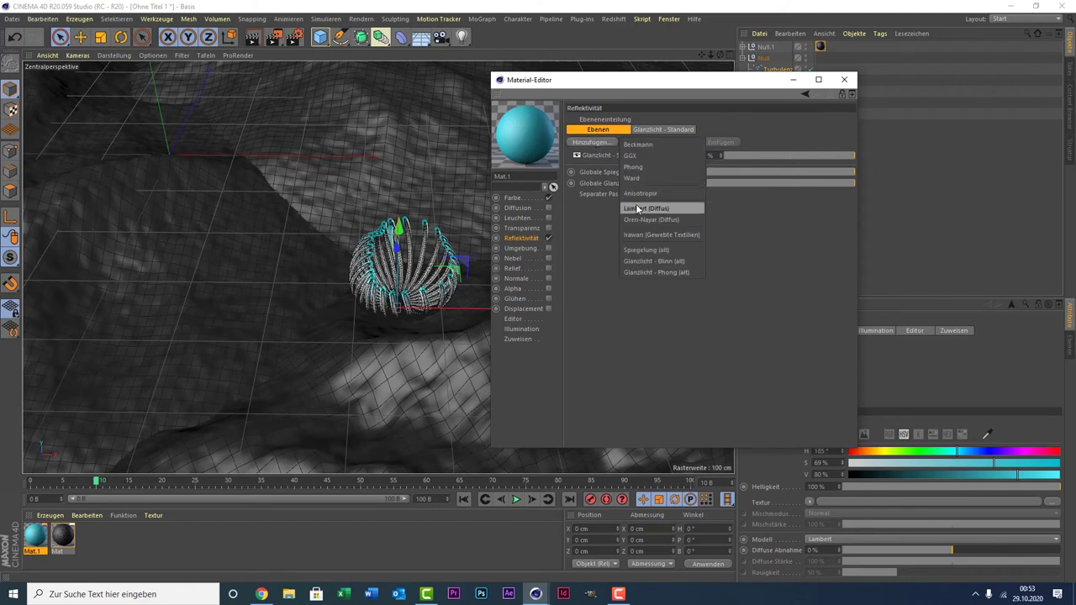
click(662, 154)
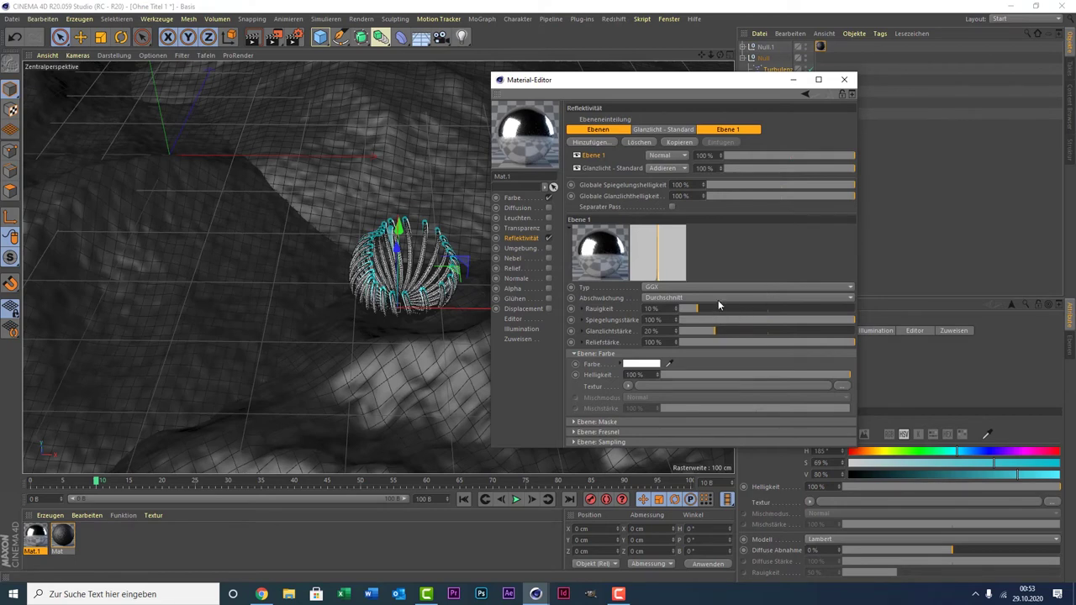
mouse_move(727, 310)
mouse_down()
mouse_move(777, 310)
mouse_move(727, 312)
mouse_up()
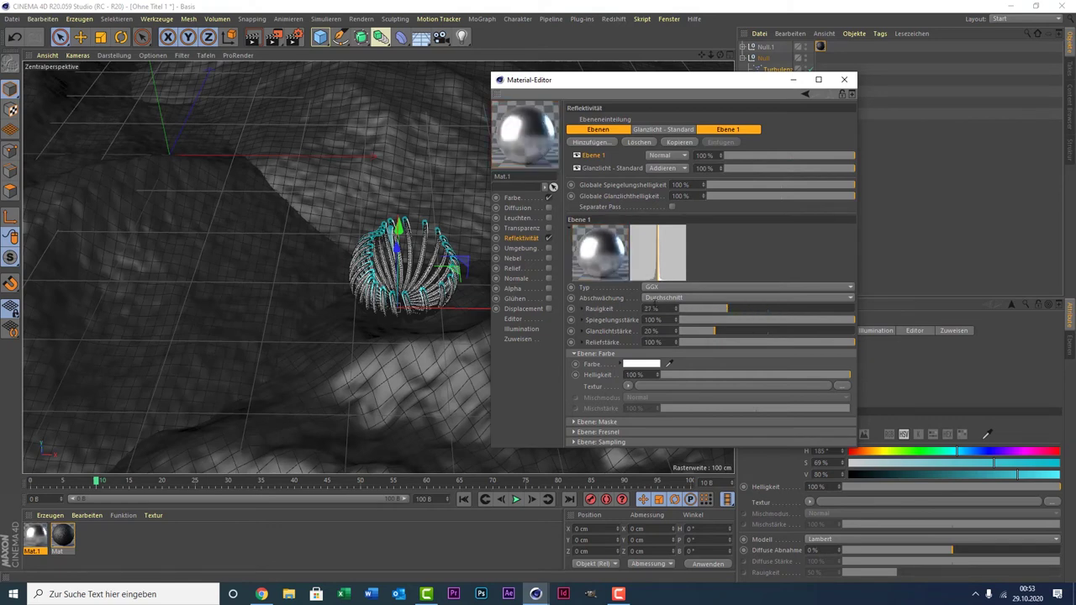
- Enable the Glühen channel with 20 % inner strength
click(548, 299)
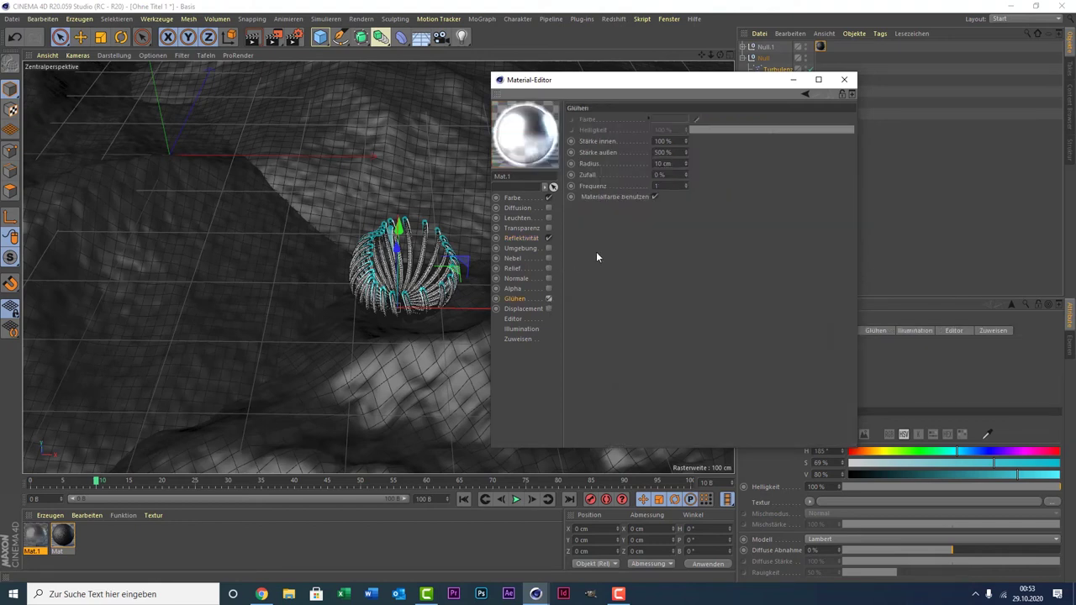
double_click(664, 140)
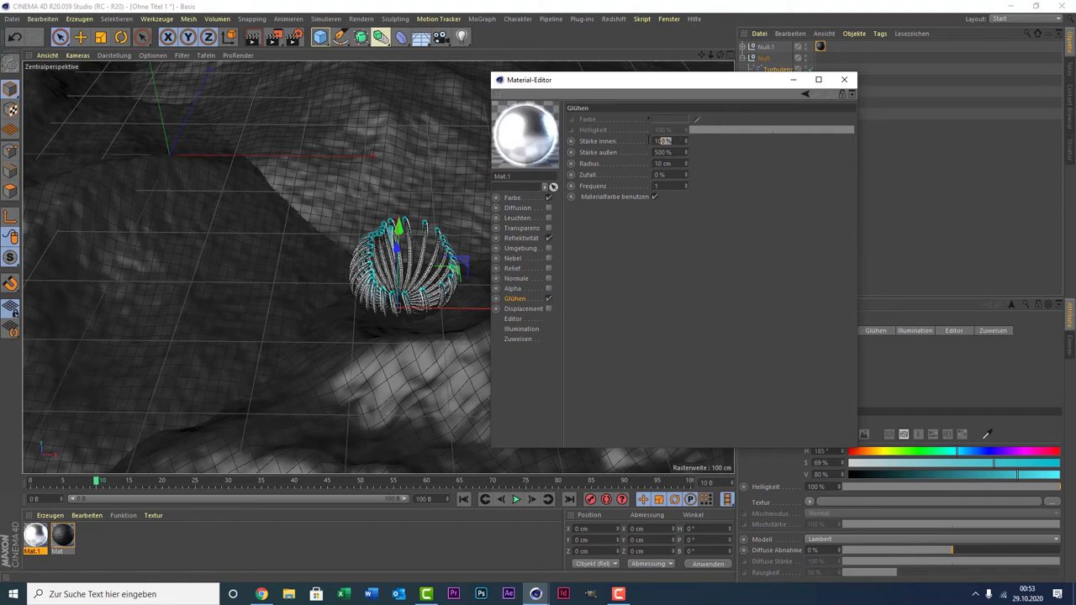
text(20)
key(Return)
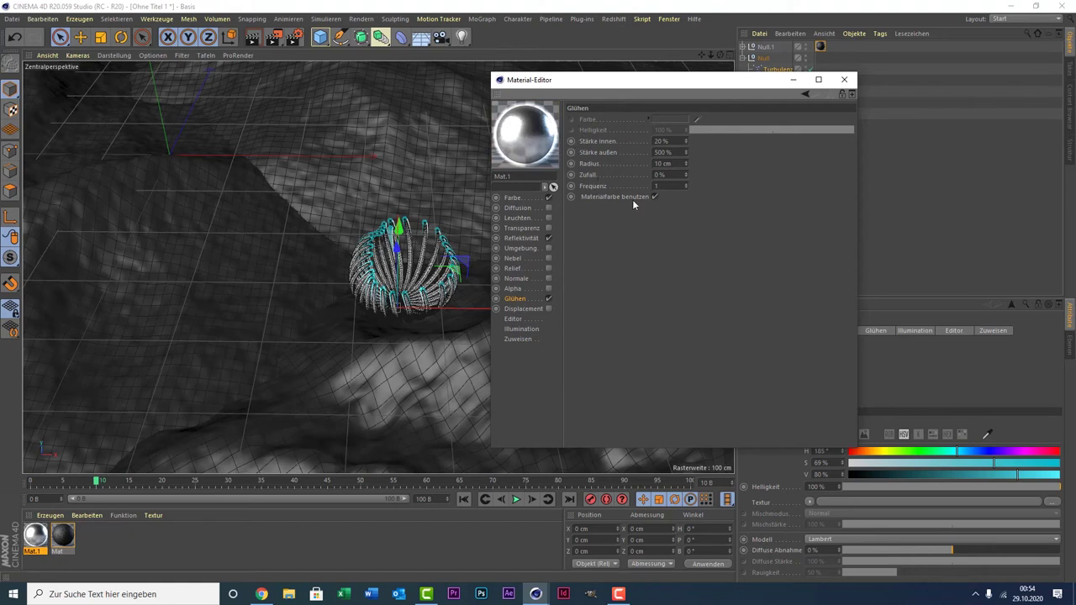
- Give the glow its own cyan colour instead of the material colour, at 200 % outer strength
click(655, 196)
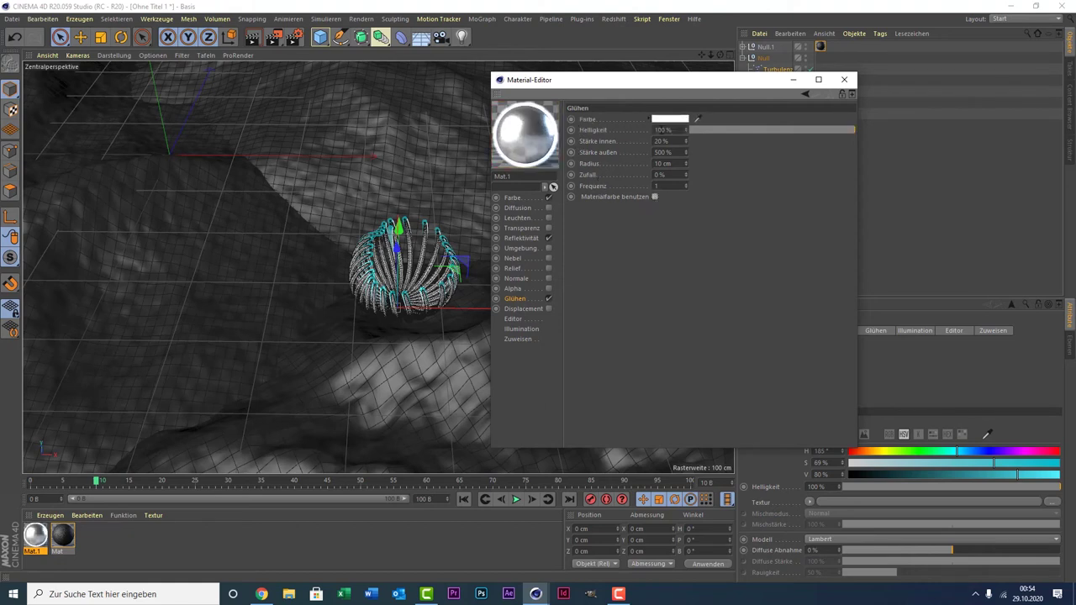
click(656, 119)
drag(682, 123, 702, 128)
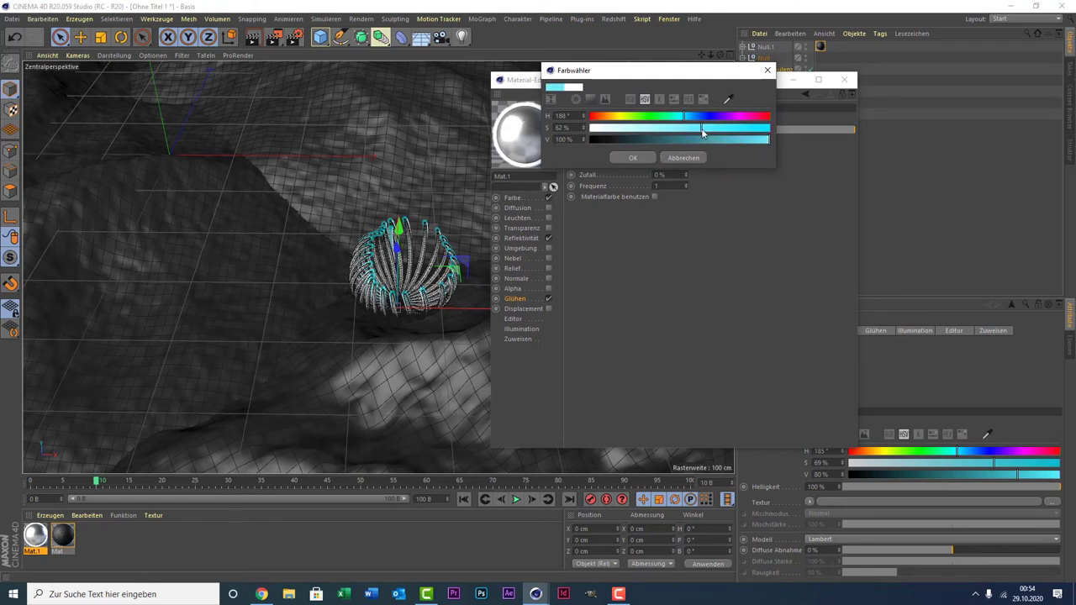
click(647, 157)
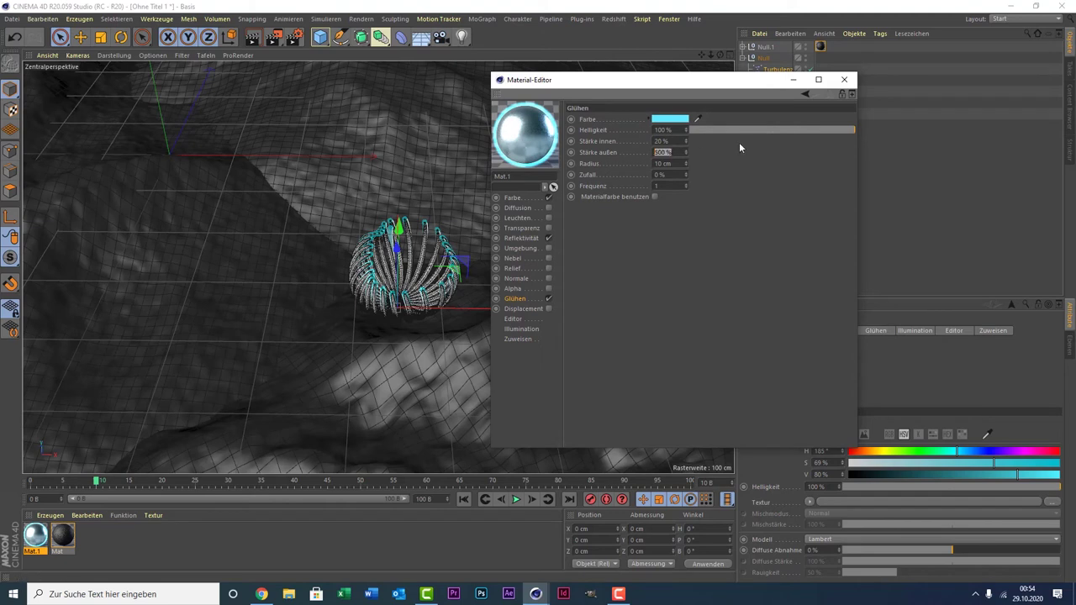
text(200)
key(Return)
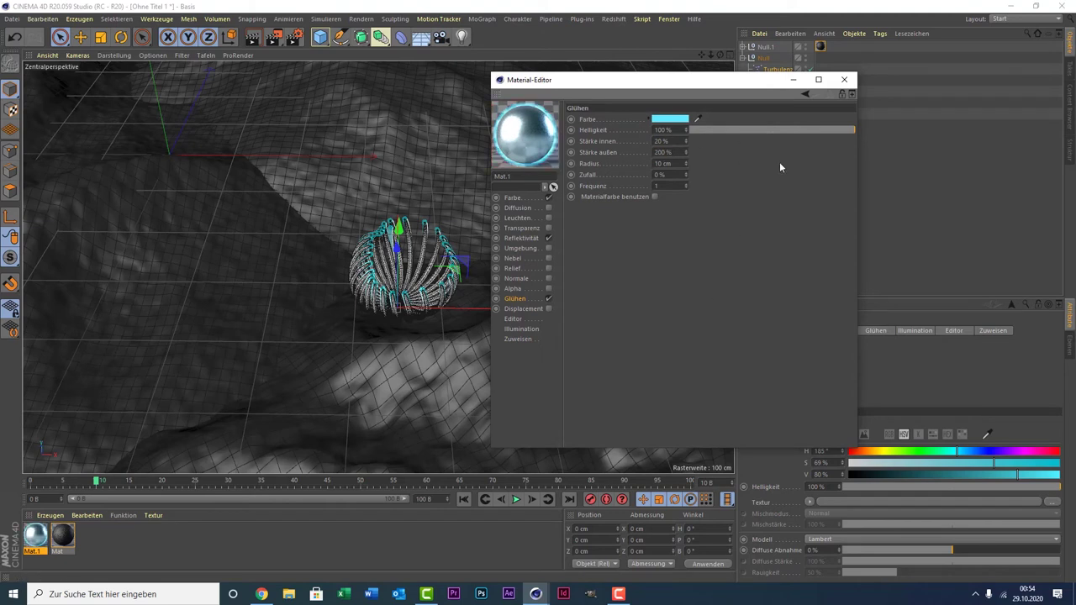
click(844, 79)
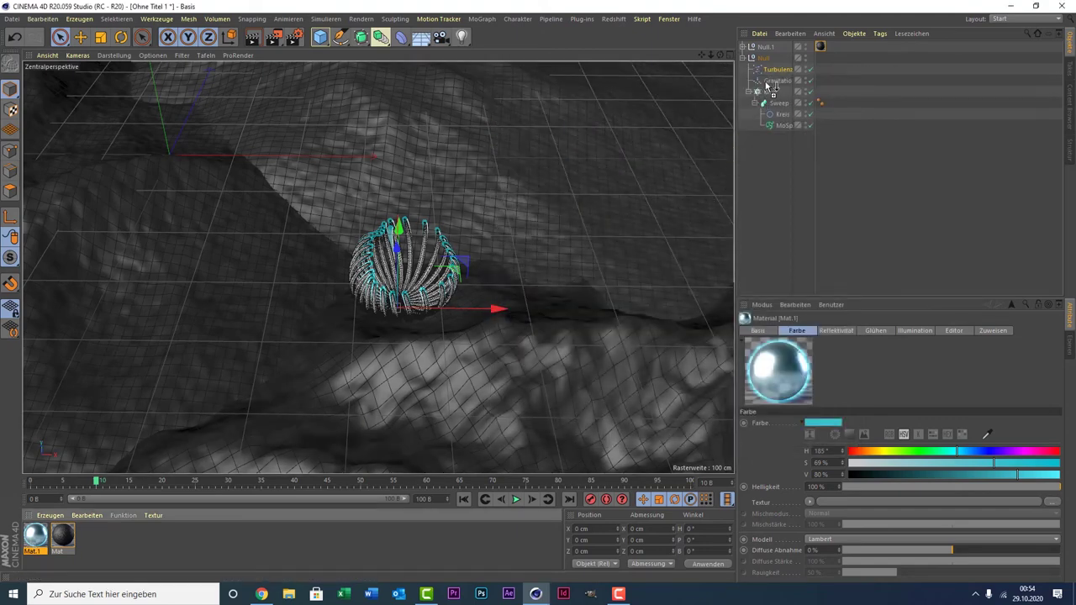
- Assign Mat.1 to the Null group and render a preview of the cyan glow
drag(766, 74, 761, 59)
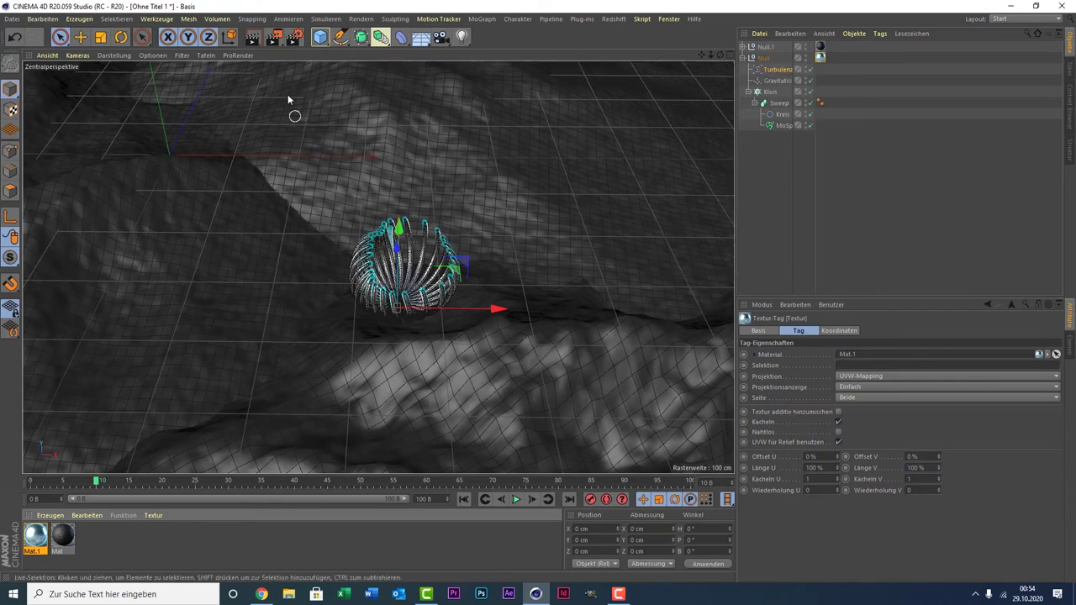
click(253, 38)
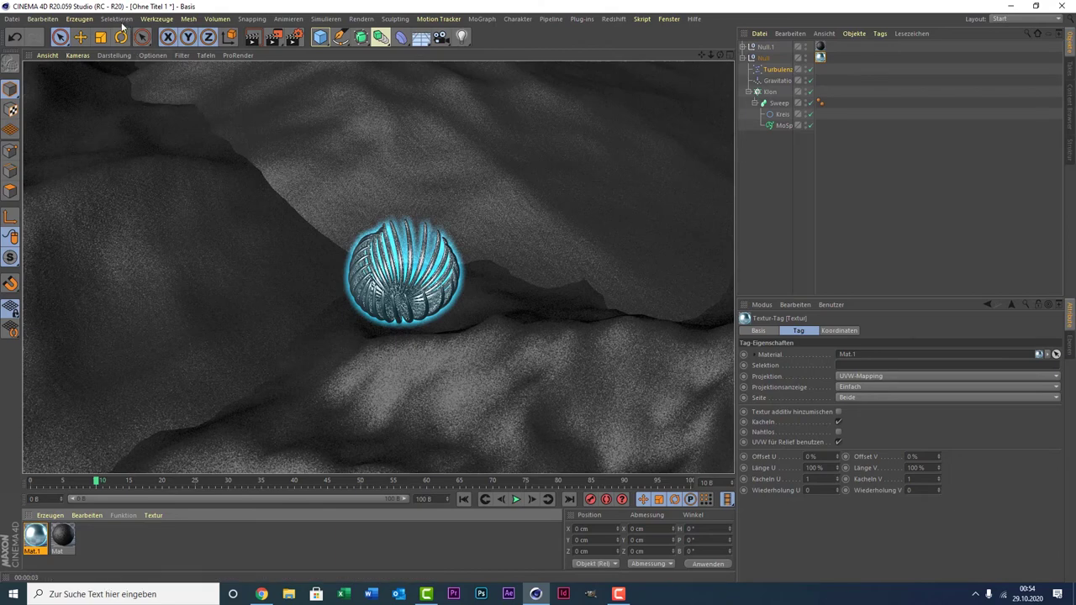
- Add a Physikalischer Himmel sky object and bring up the Render Settings
click(84, 21)
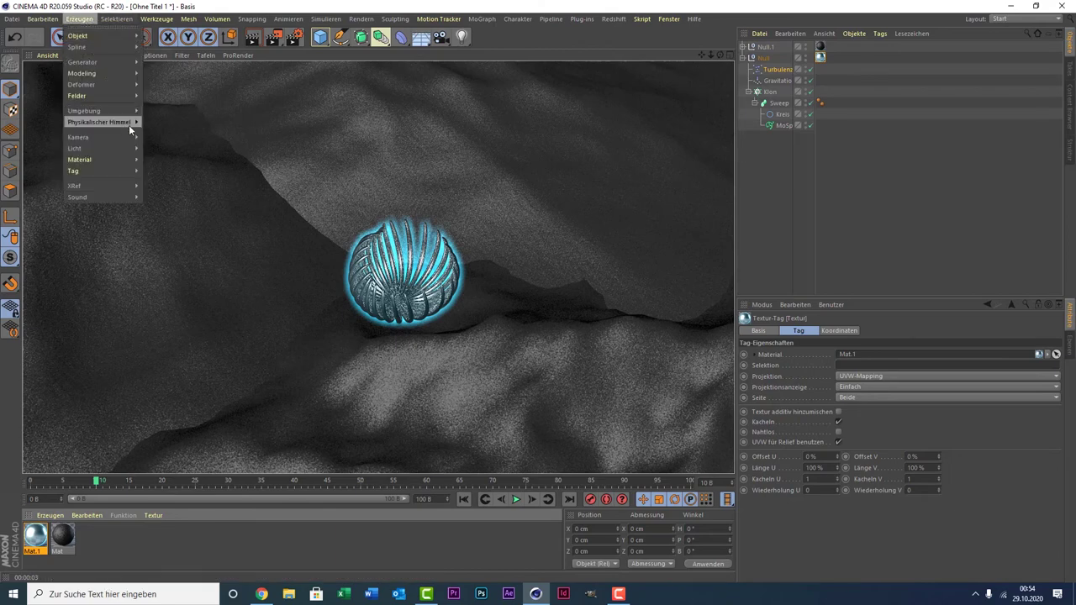
click(165, 125)
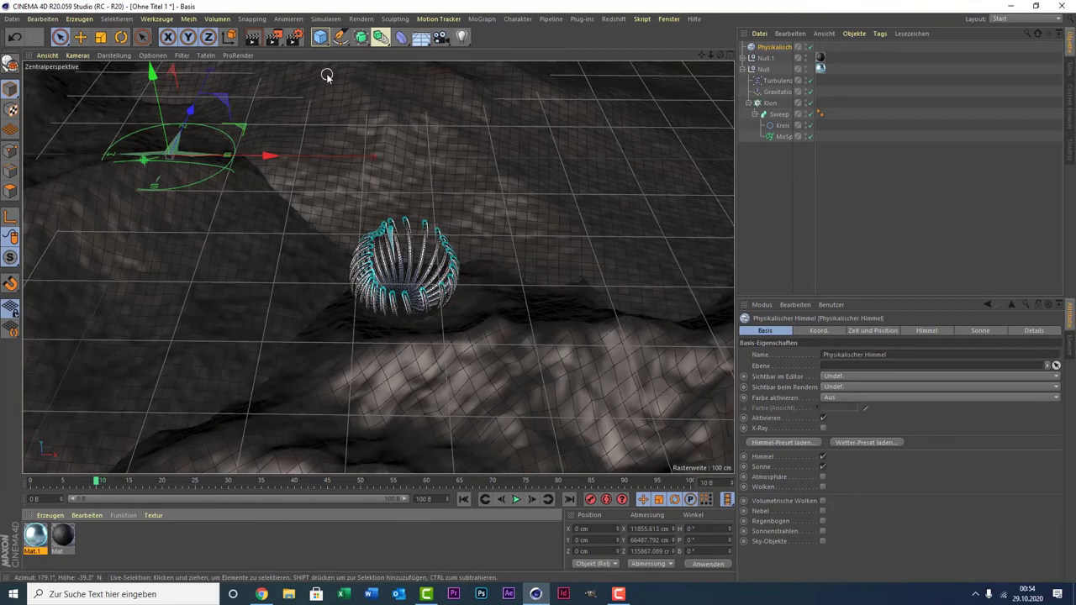
click(293, 38)
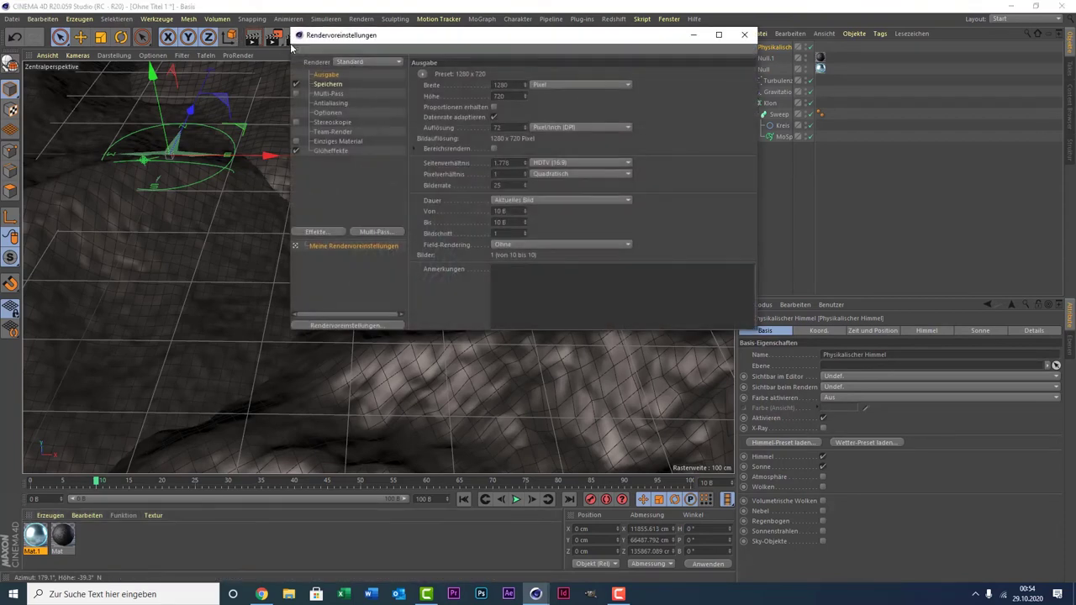
- Add Ambient Occlusion and Global Illumination render effects, then render the sky-lit view
click(339, 231)
click(361, 300)
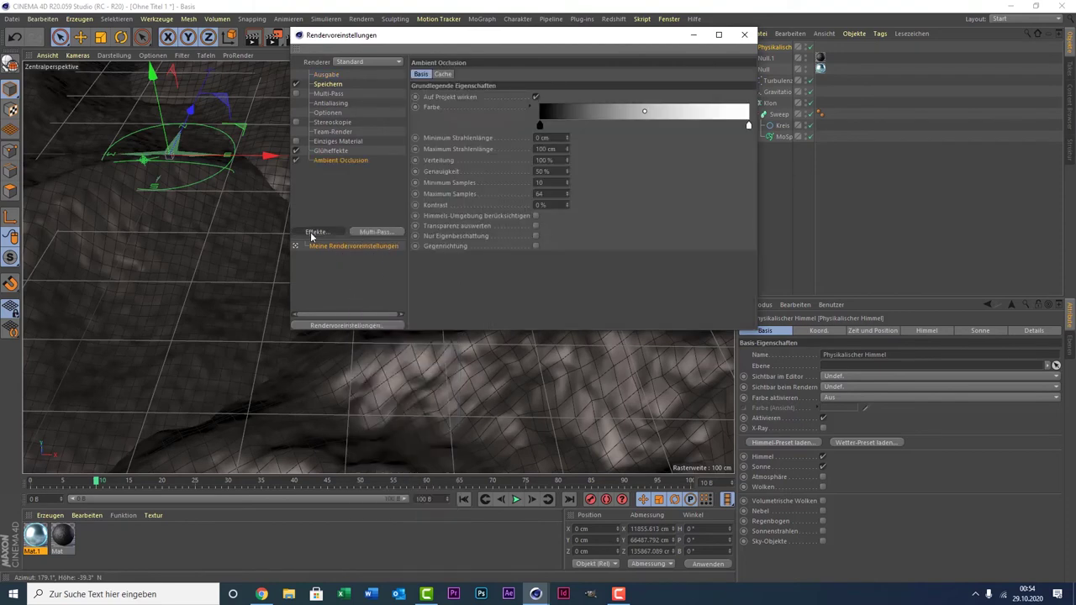
click(313, 231)
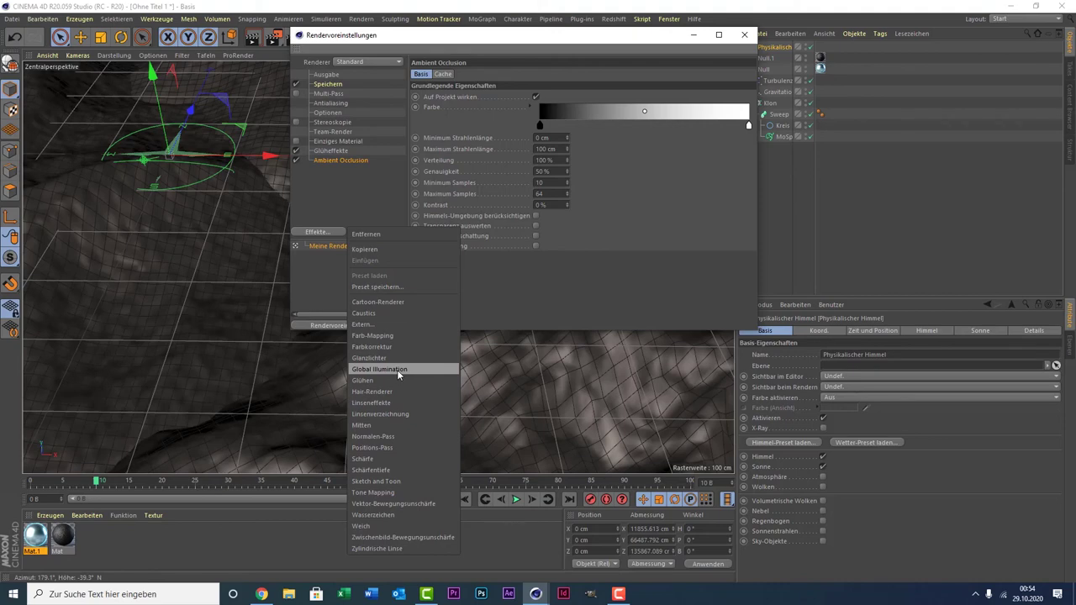
click(398, 375)
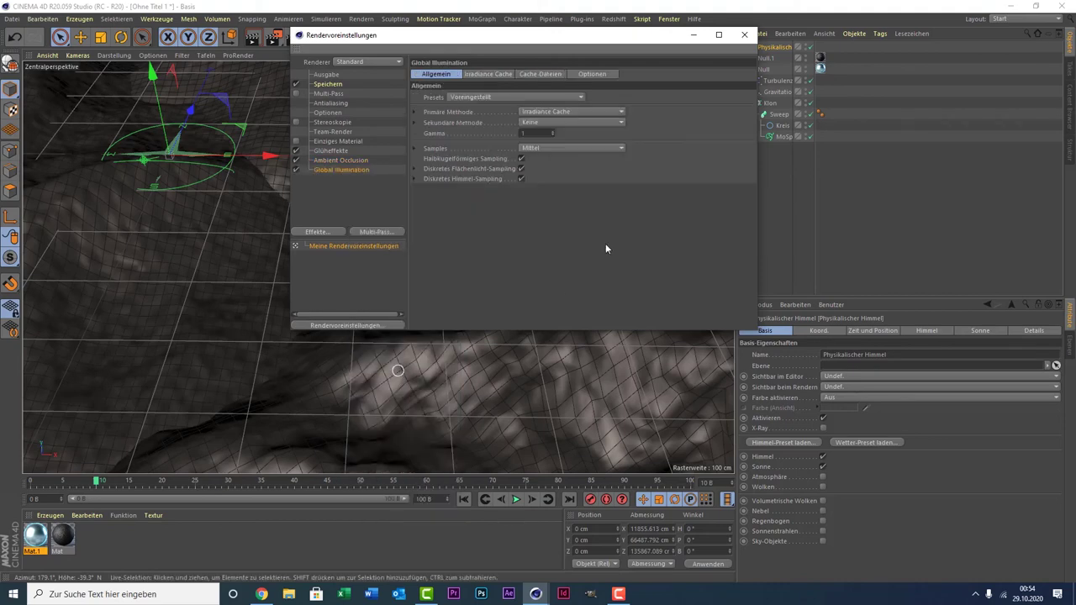
click(743, 36)
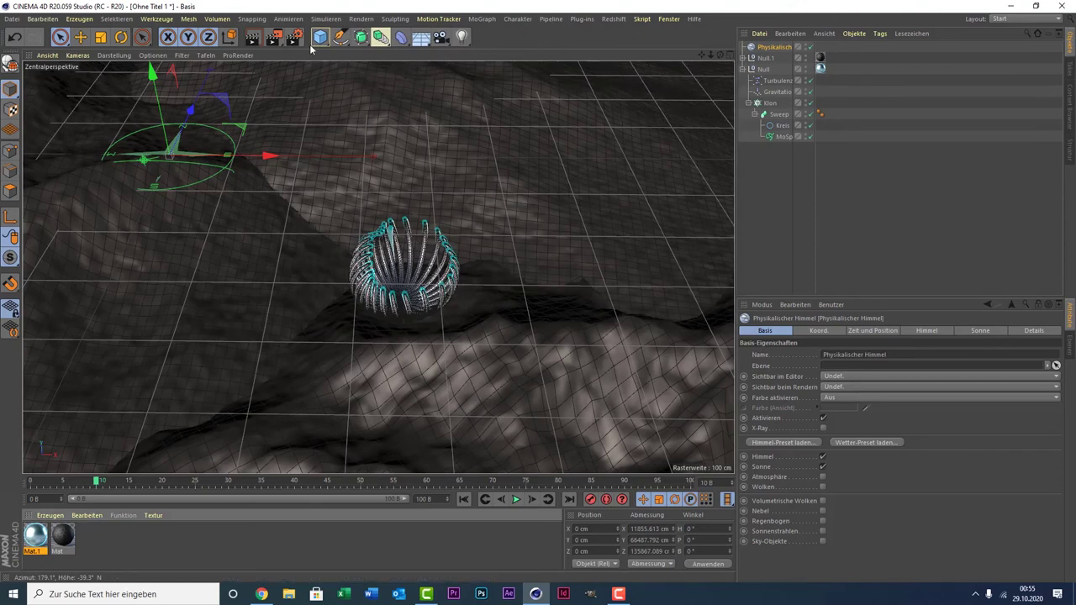
click(256, 37)
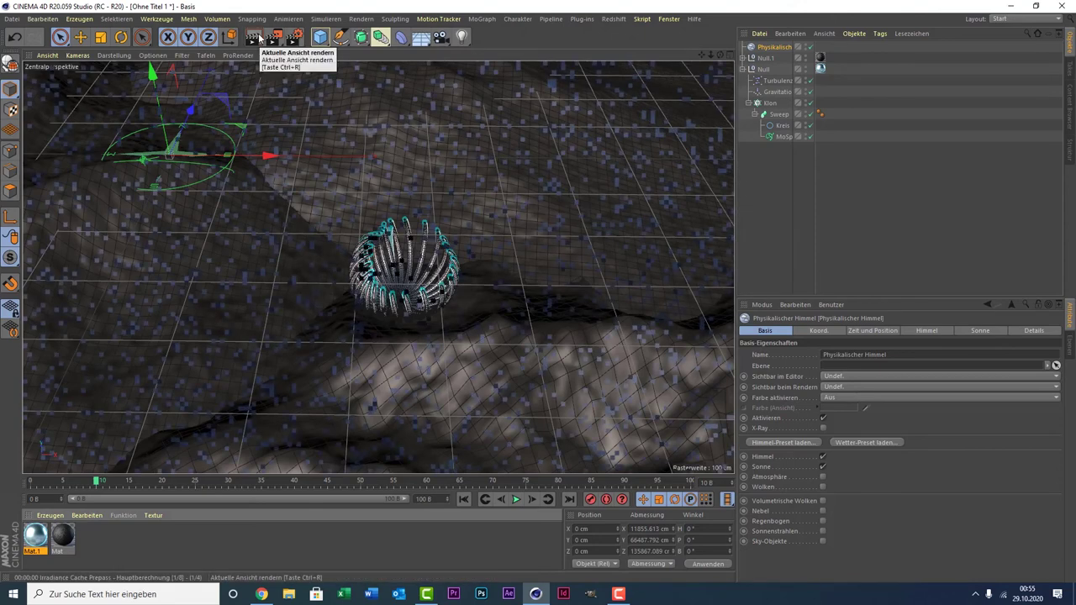
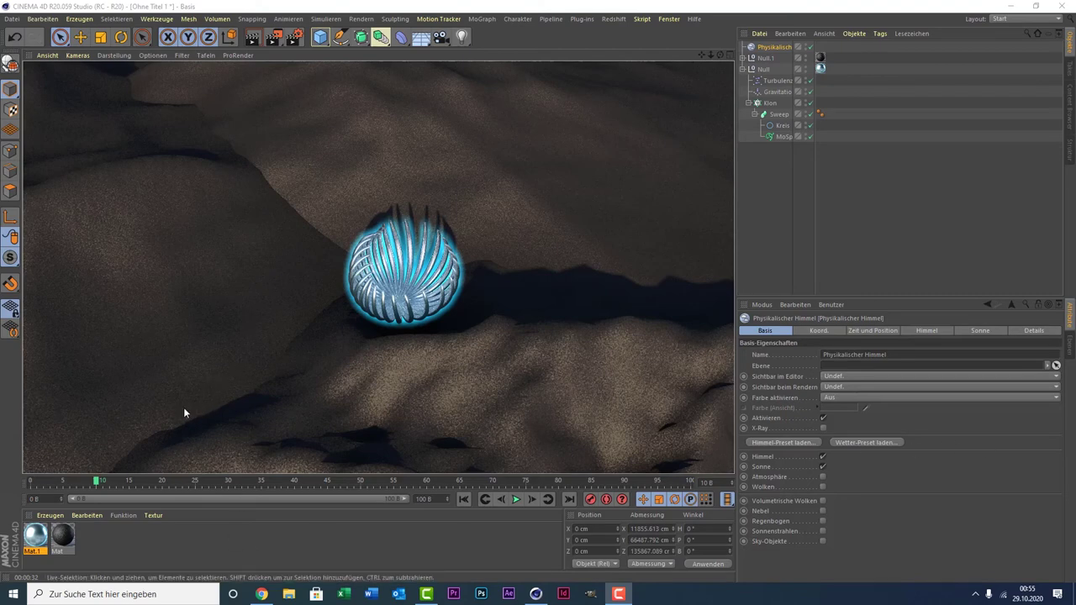
- Return to the editor view and check Mat.1's glow, left at 200% outer strength
click(323, 305)
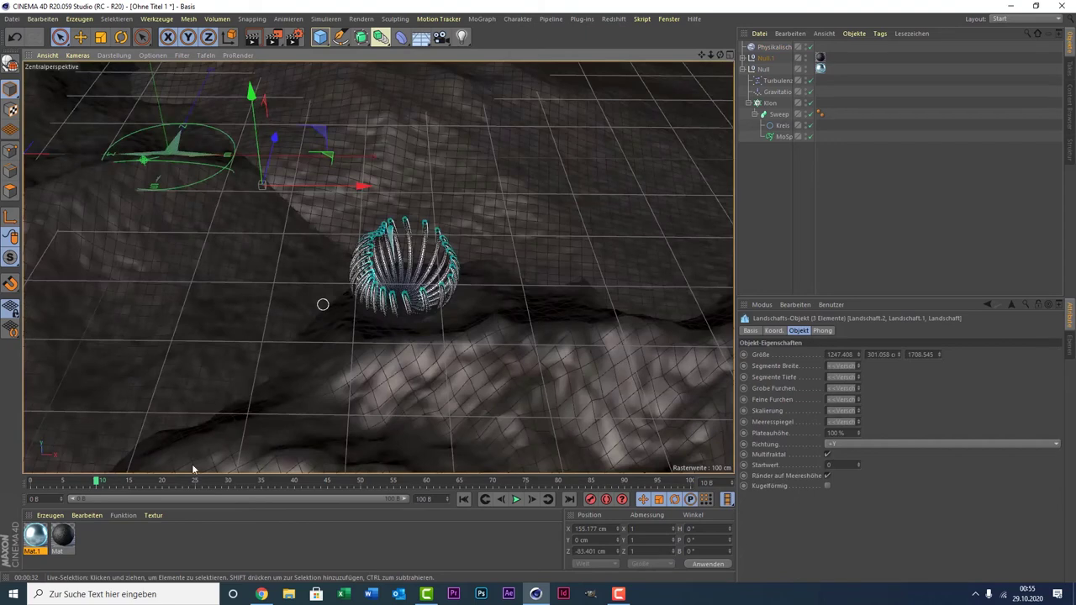
double_click(36, 538)
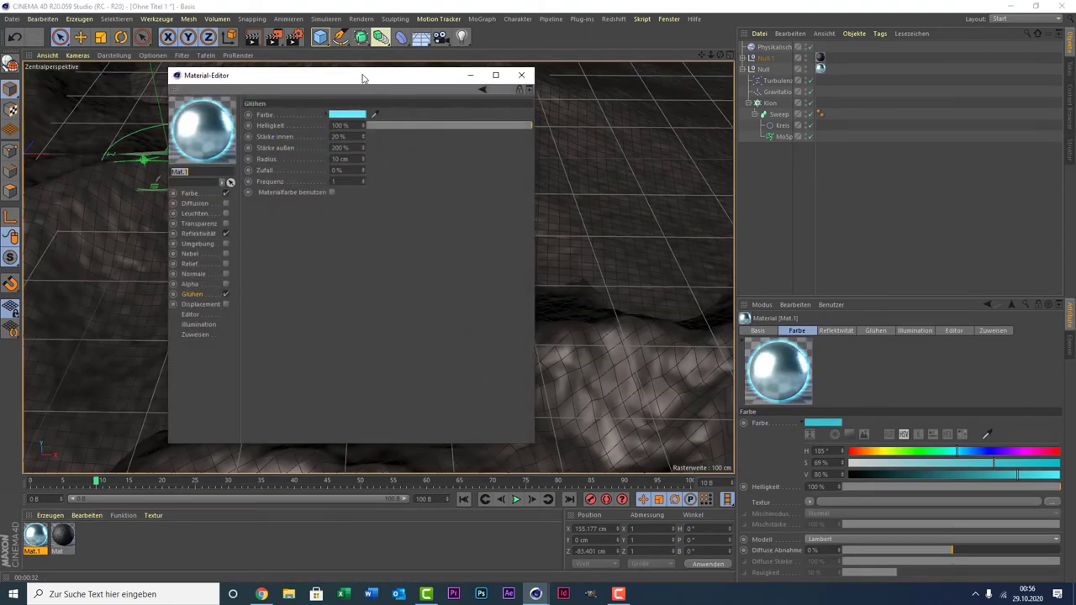
drag(365, 78, 615, 46)
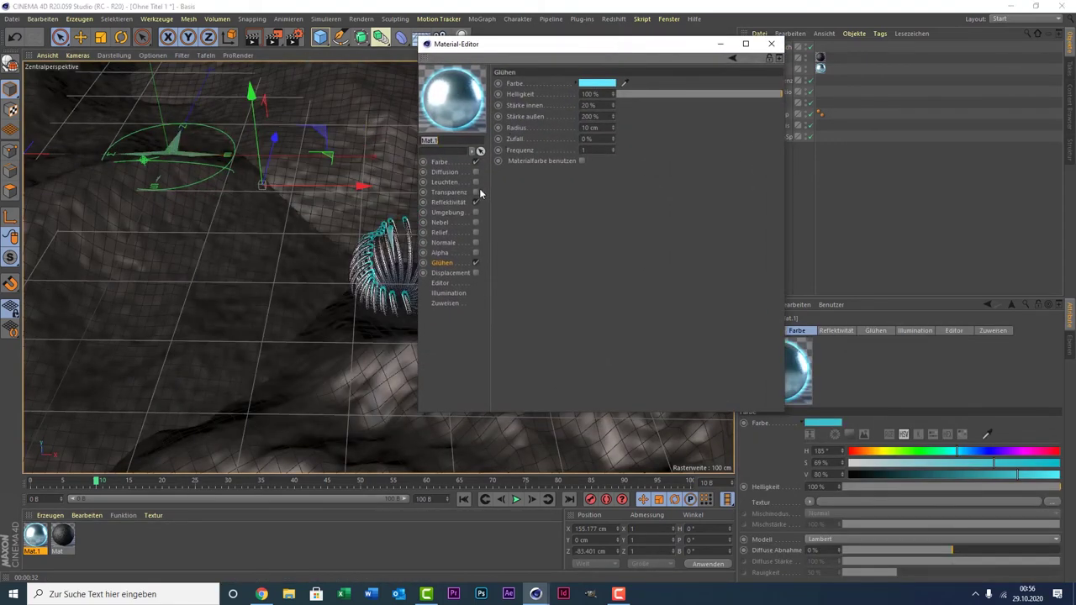
click(770, 43)
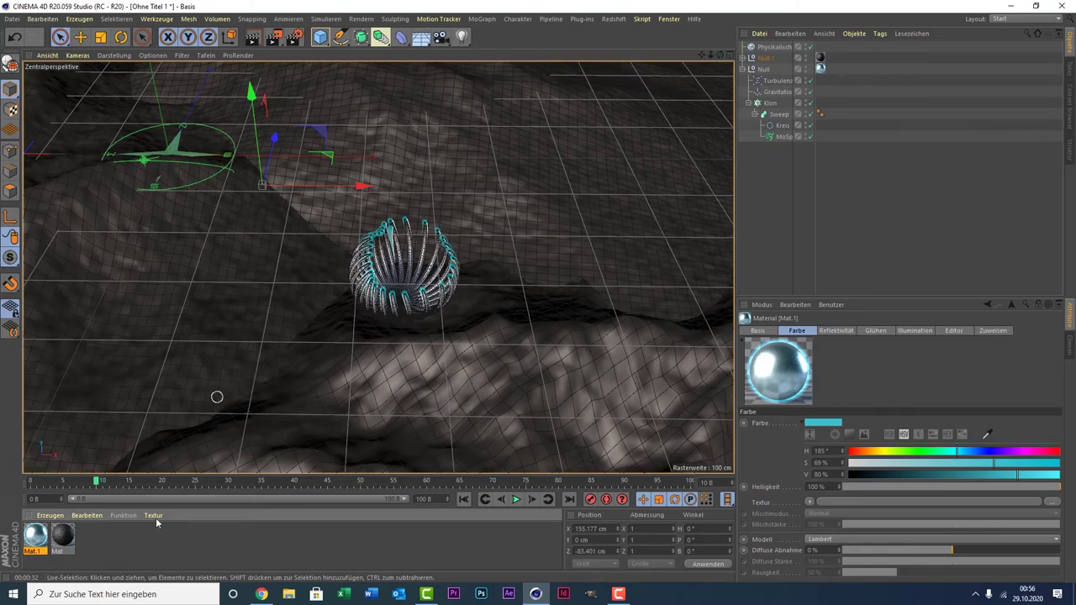
- Load Textures in Nature.jpg as the colour texture of the landscape material Mat
double_click(64, 543)
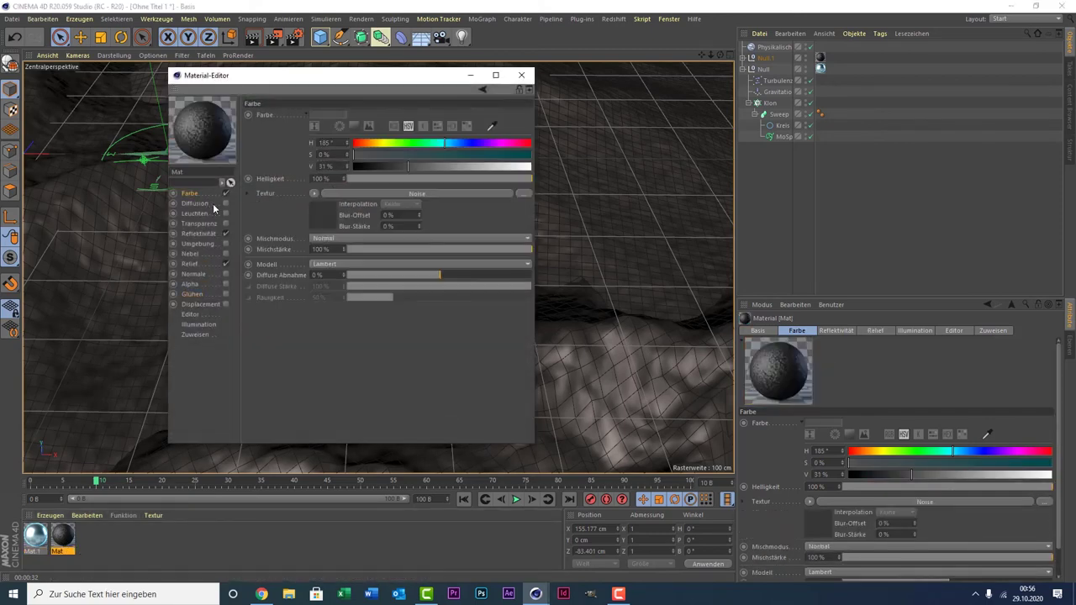
click(317, 196)
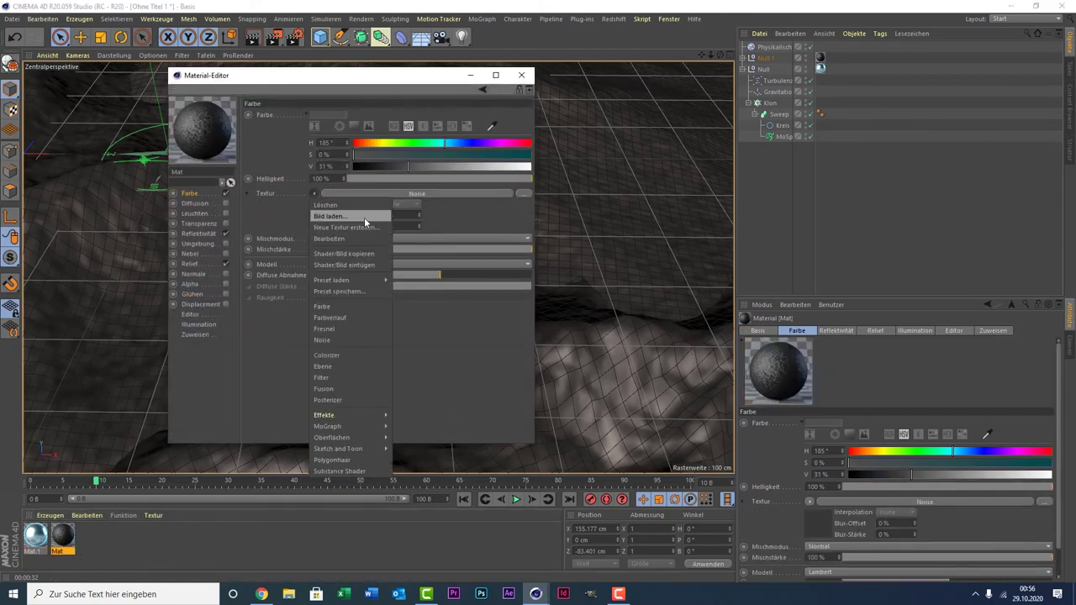
click(364, 217)
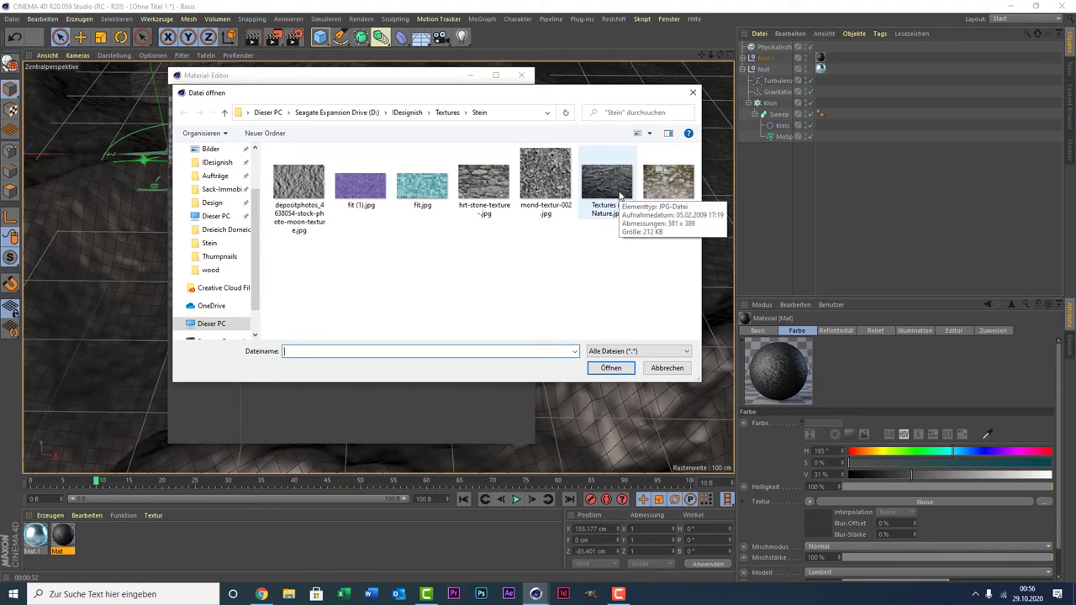
double_click(619, 195)
click(597, 336)
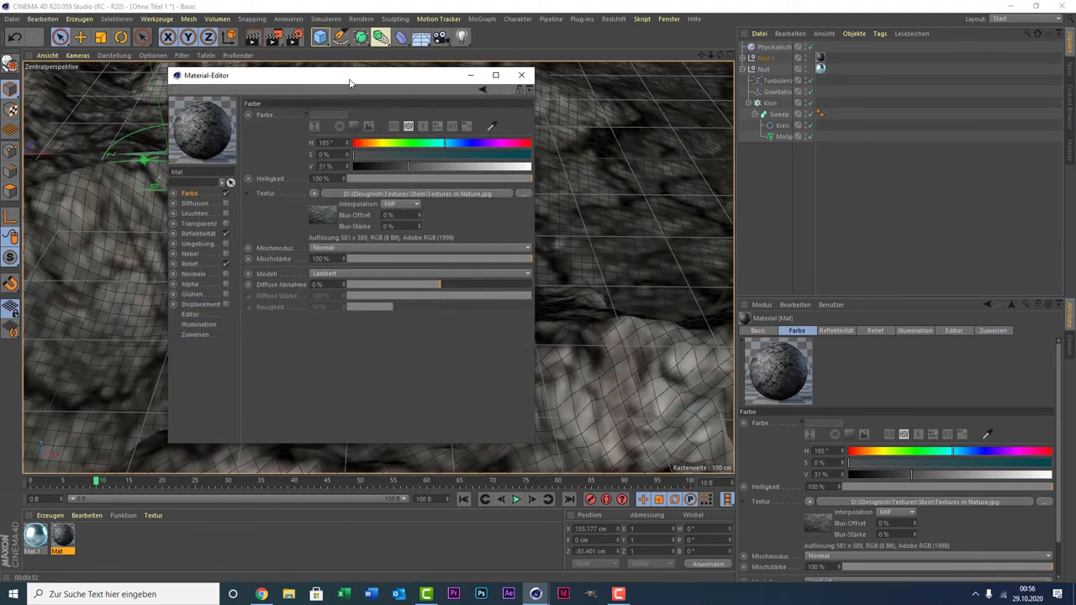
drag(348, 78, 754, 80)
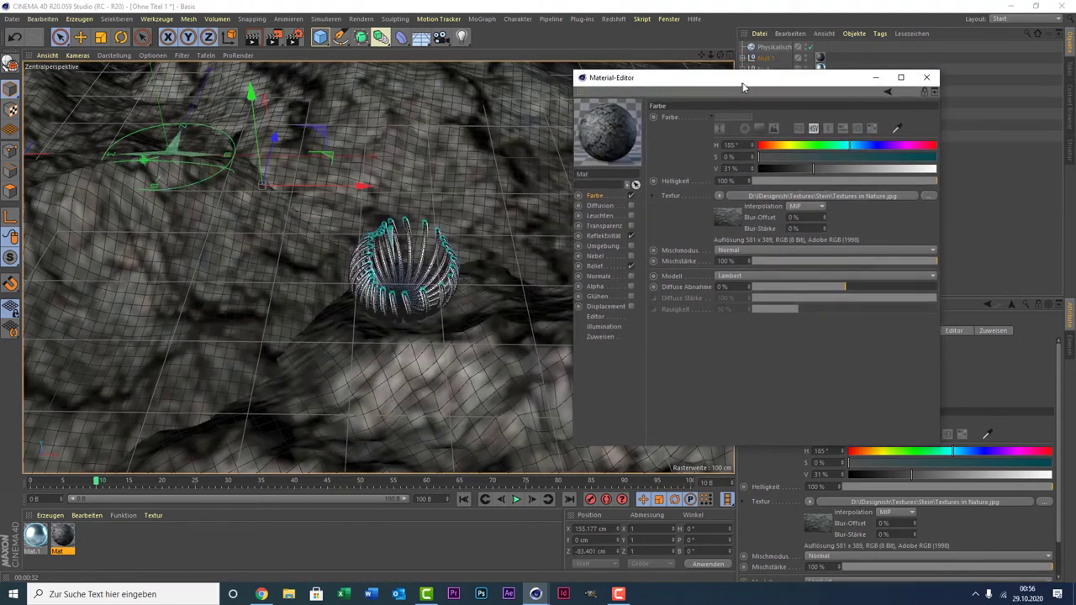
- Load the same stone image, Textures in Nature.jpg, into Mat's Relief channel
click(596, 267)
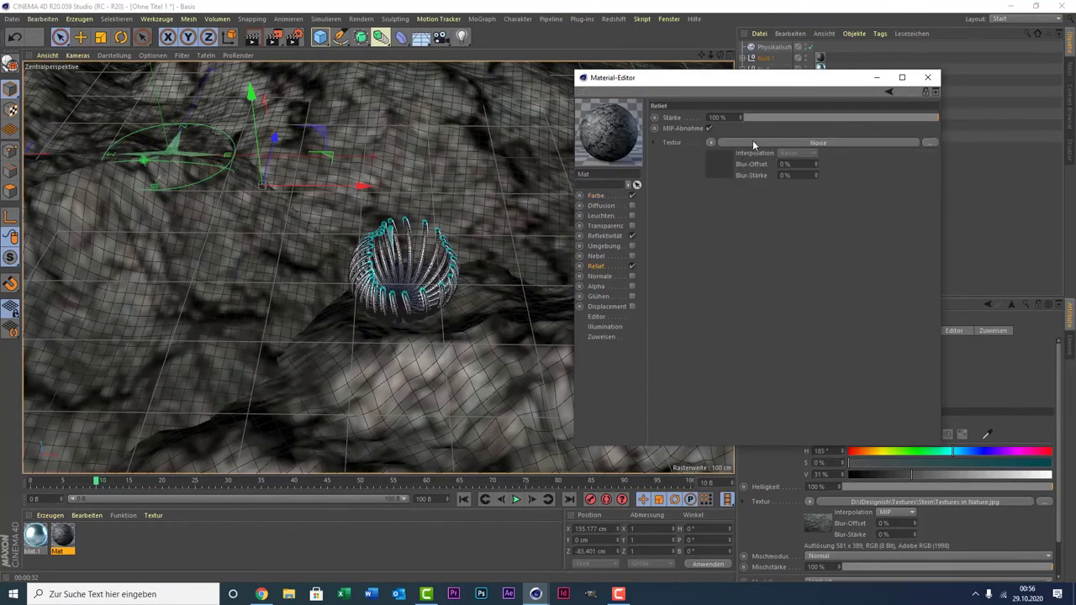
click(710, 143)
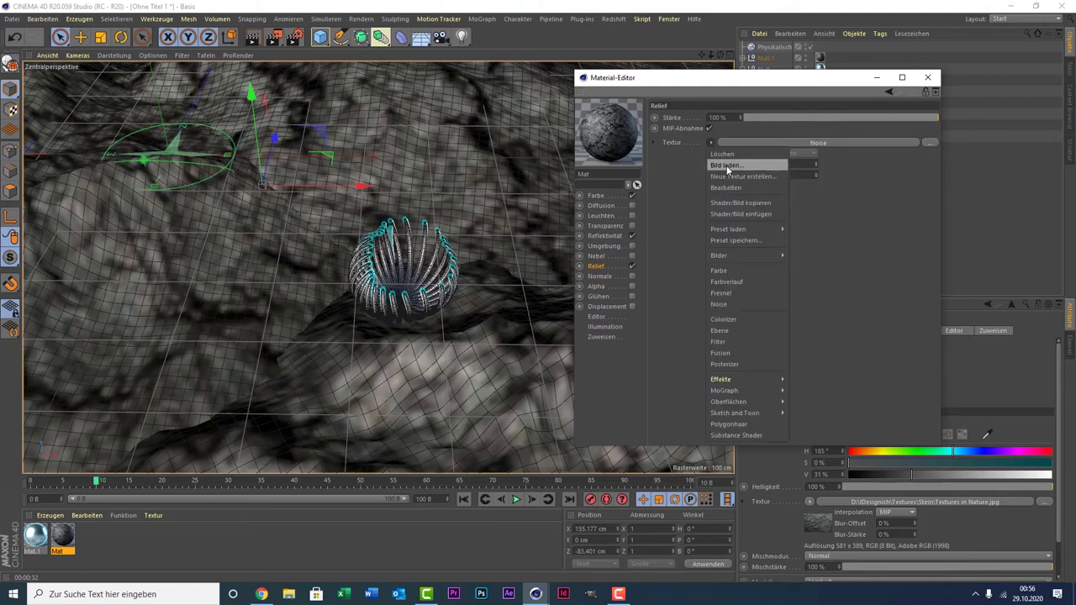
click(728, 166)
double_click(1013, 181)
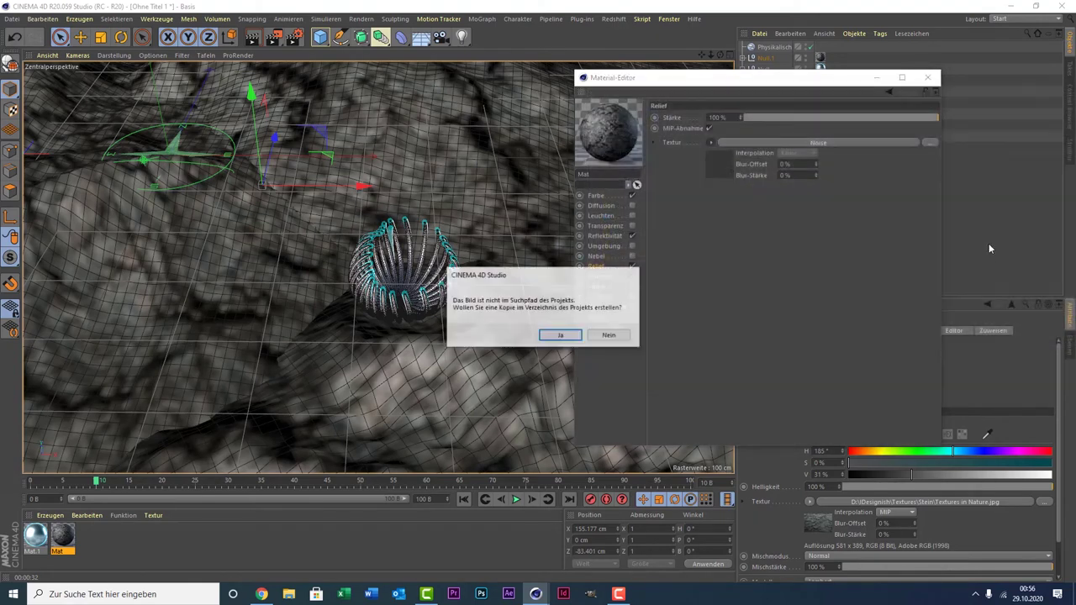
click(607, 336)
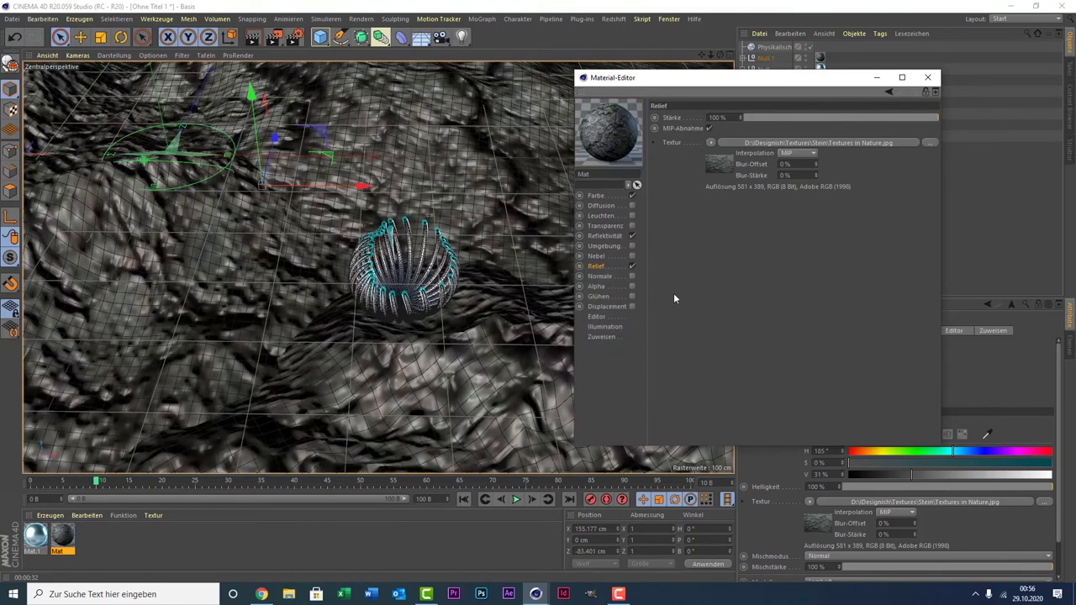
click(929, 79)
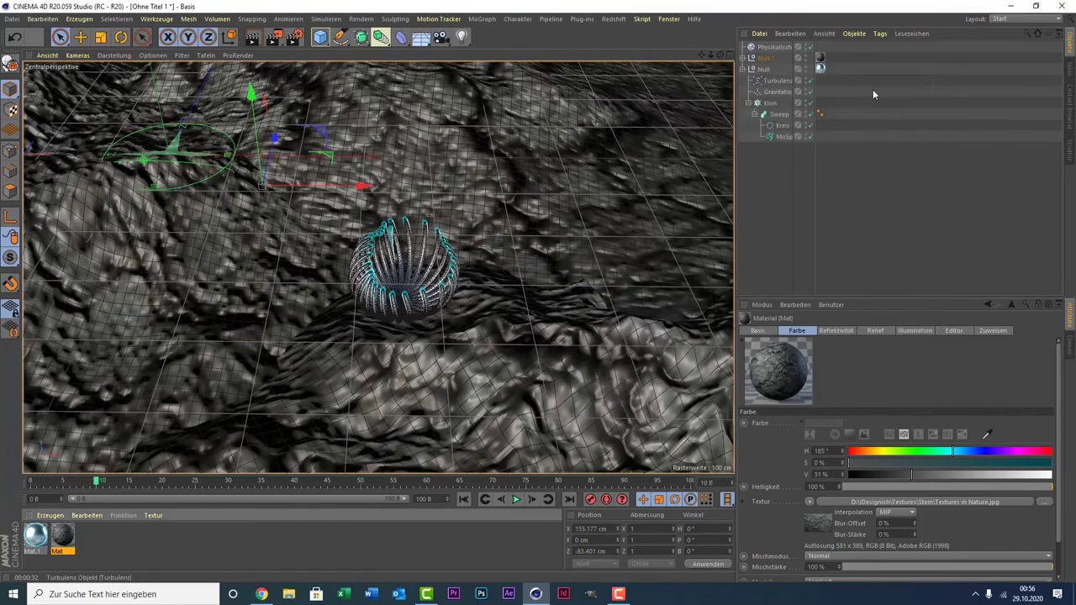
click(819, 58)
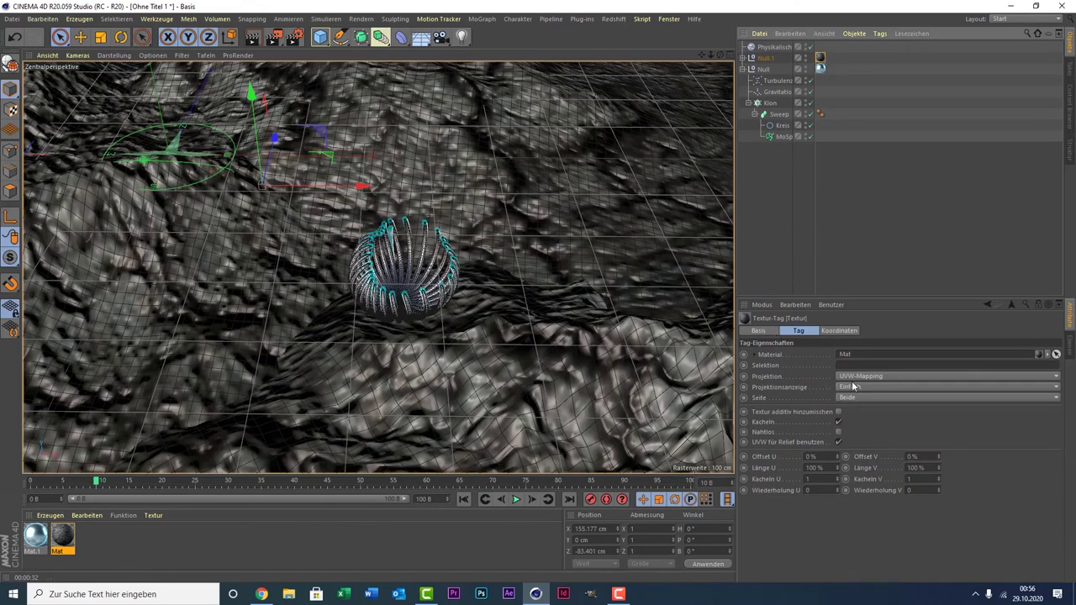
- Set the landscape texture tag to Quader-Mapping projection with Kacheln and Nahtlos enabled
click(856, 377)
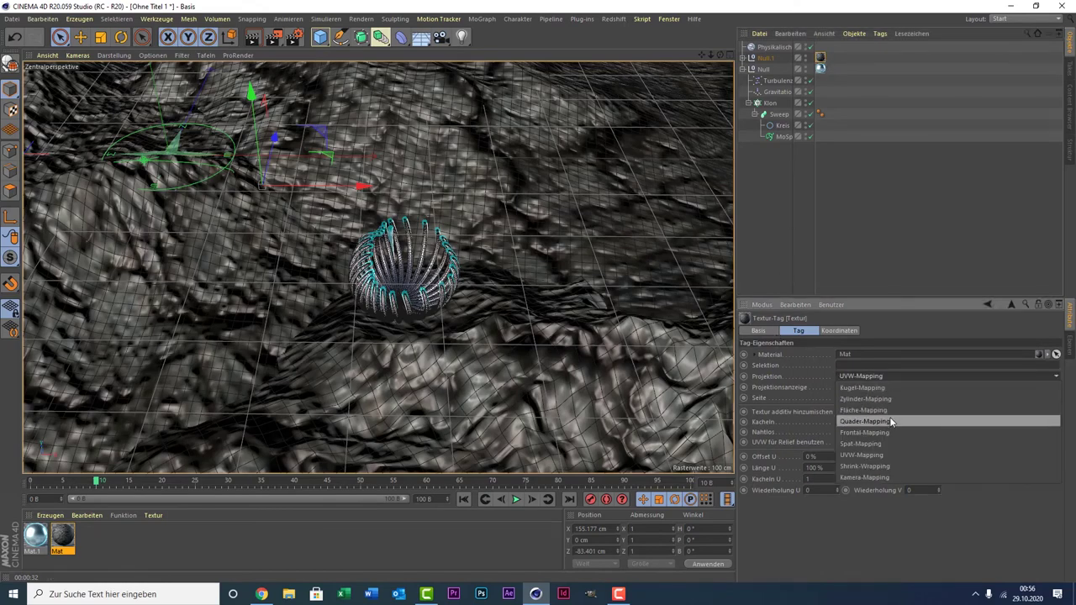
click(891, 421)
click(872, 376)
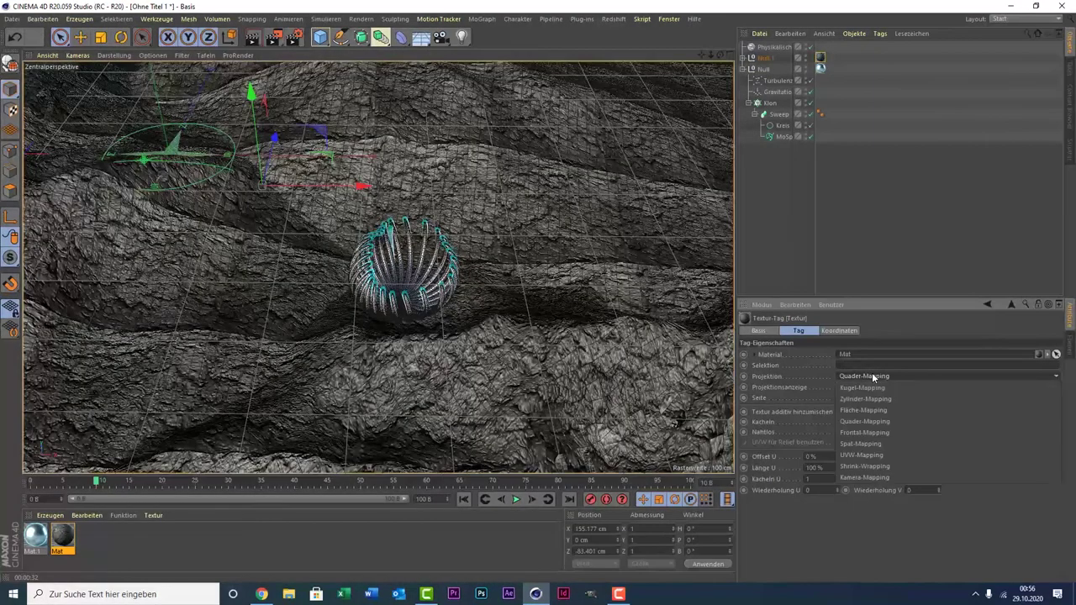
click(872, 411)
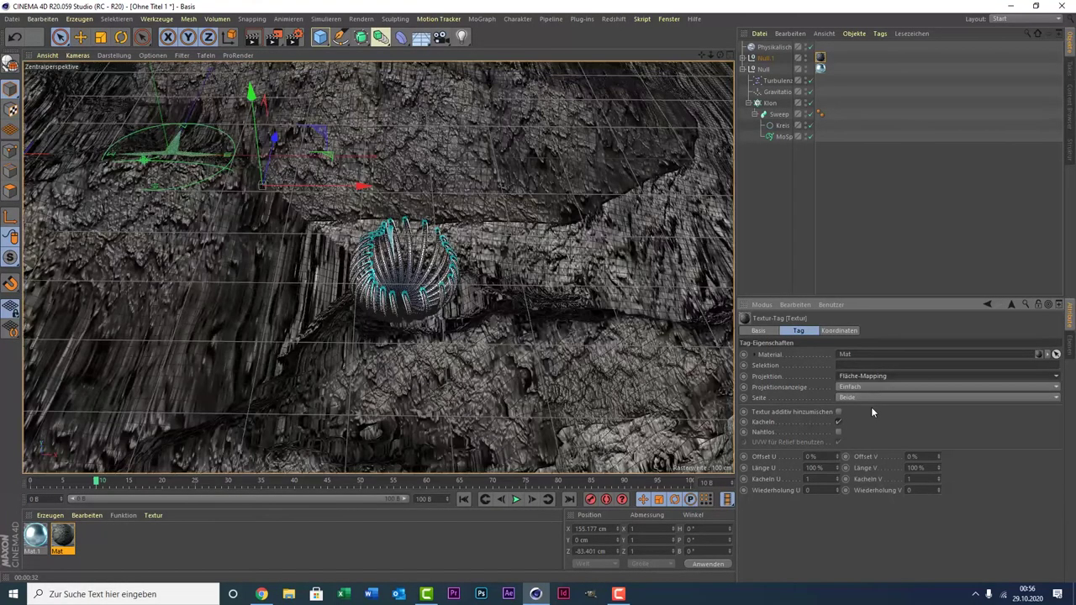
click(850, 378)
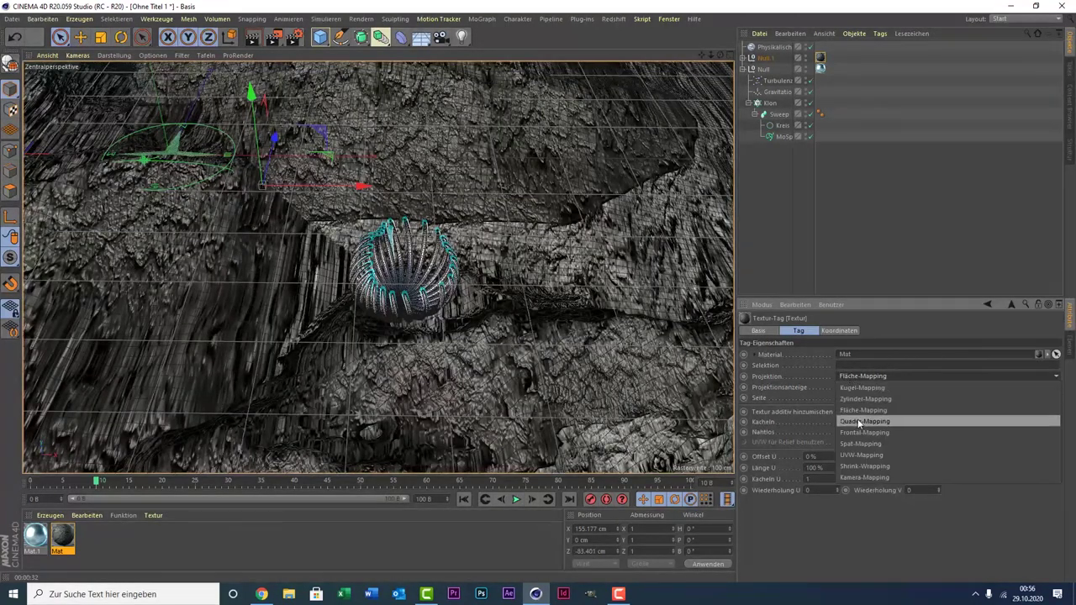
click(873, 424)
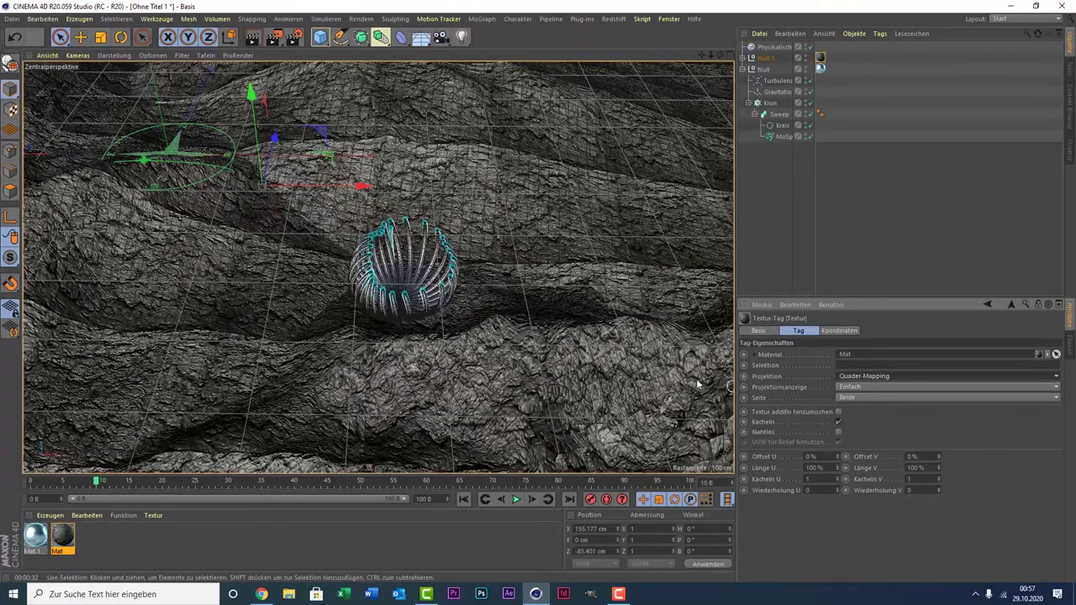
click(838, 421)
click(838, 421)
click(838, 432)
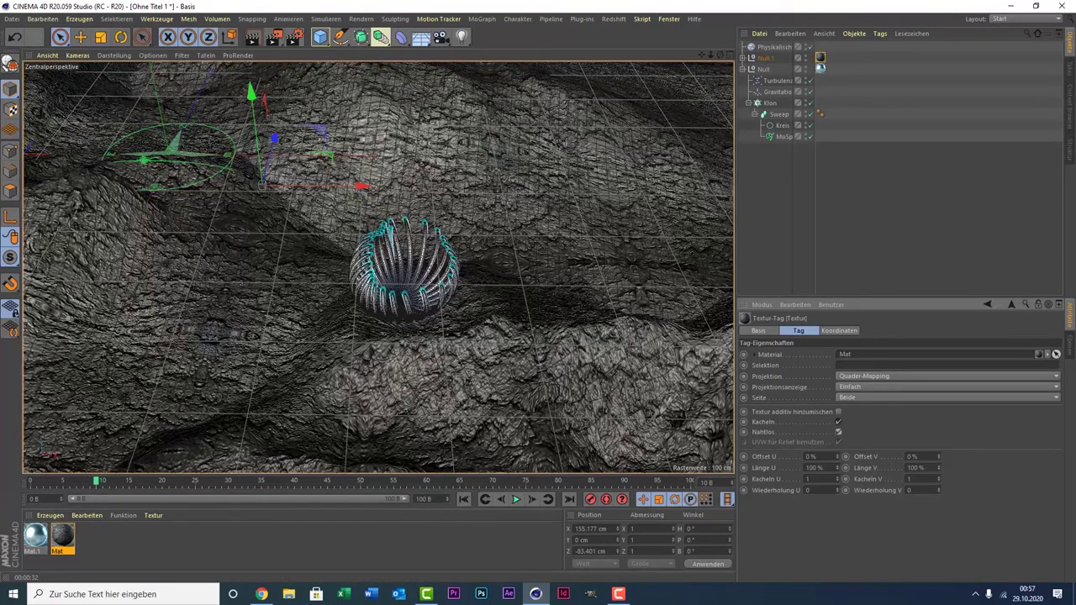
- Preview-render the scene, then lower Mat.1's reflectance roughness from 27% to 1%
click(35, 536)
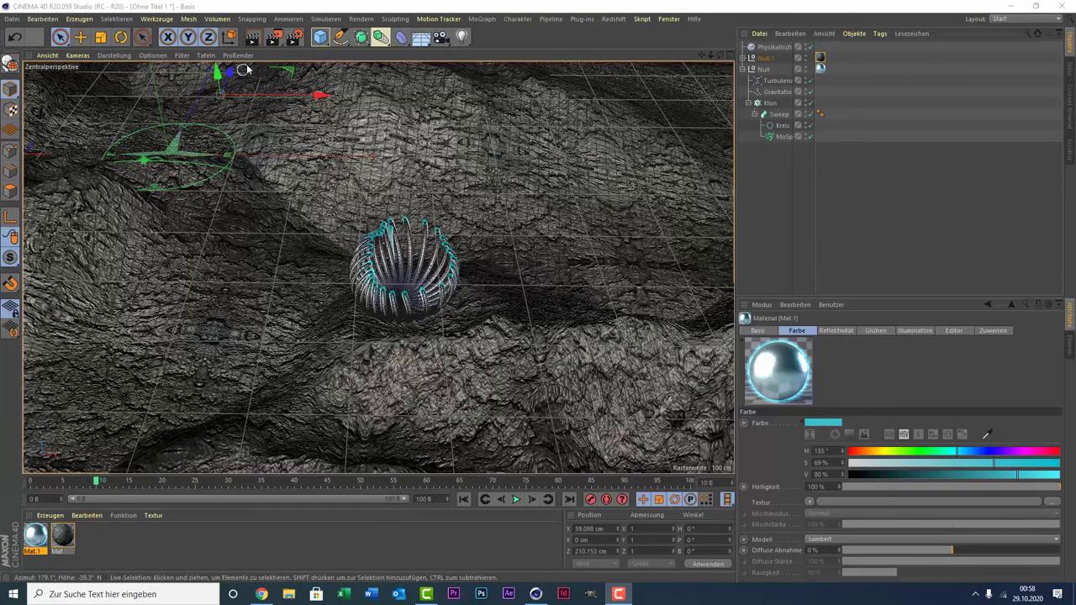
click(252, 36)
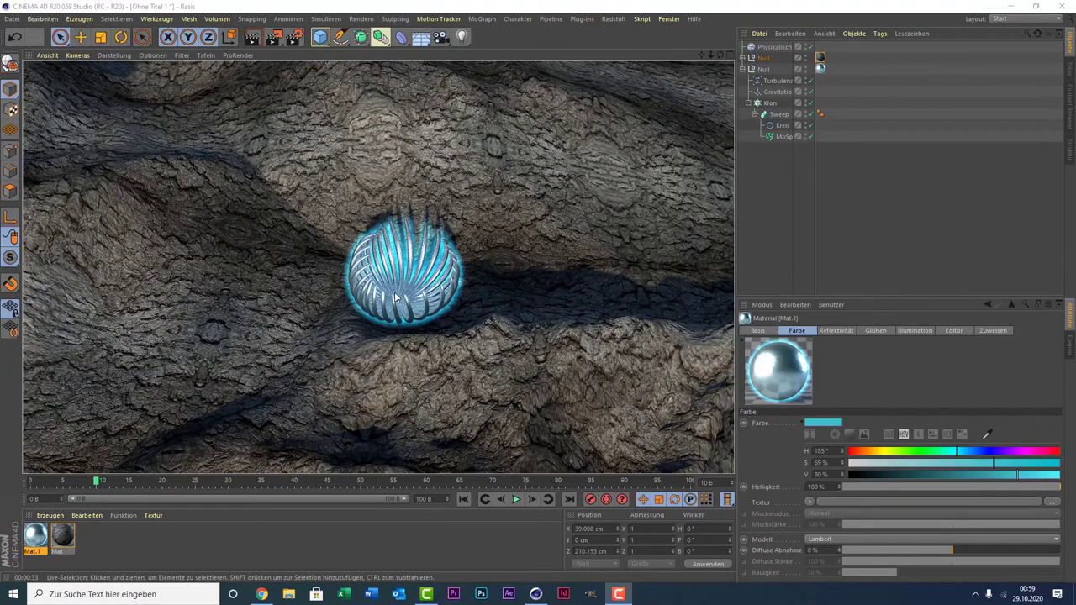
double_click(37, 536)
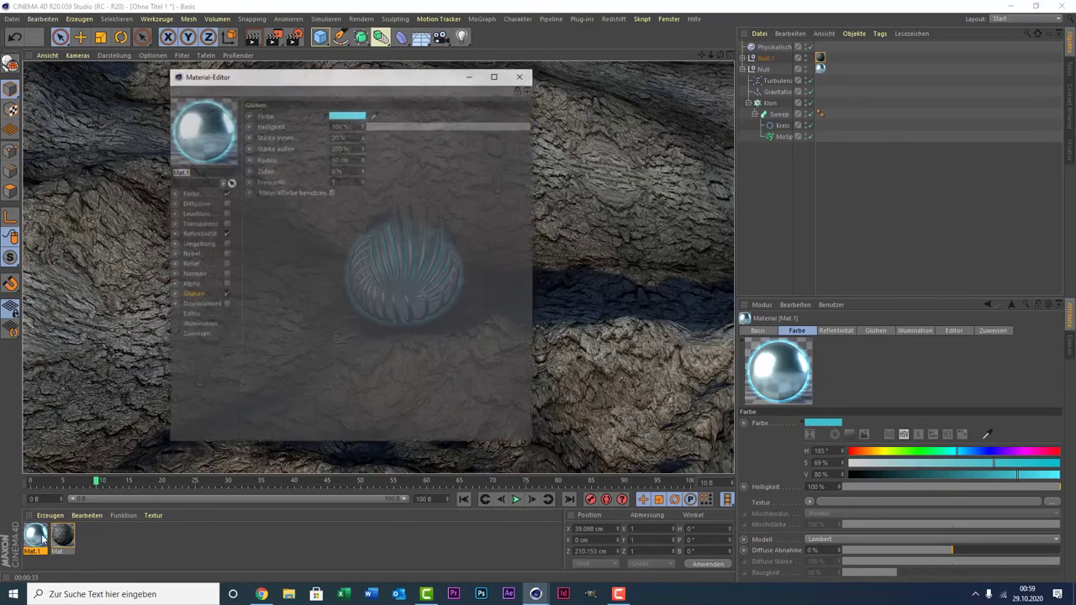
drag(397, 82, 636, 81)
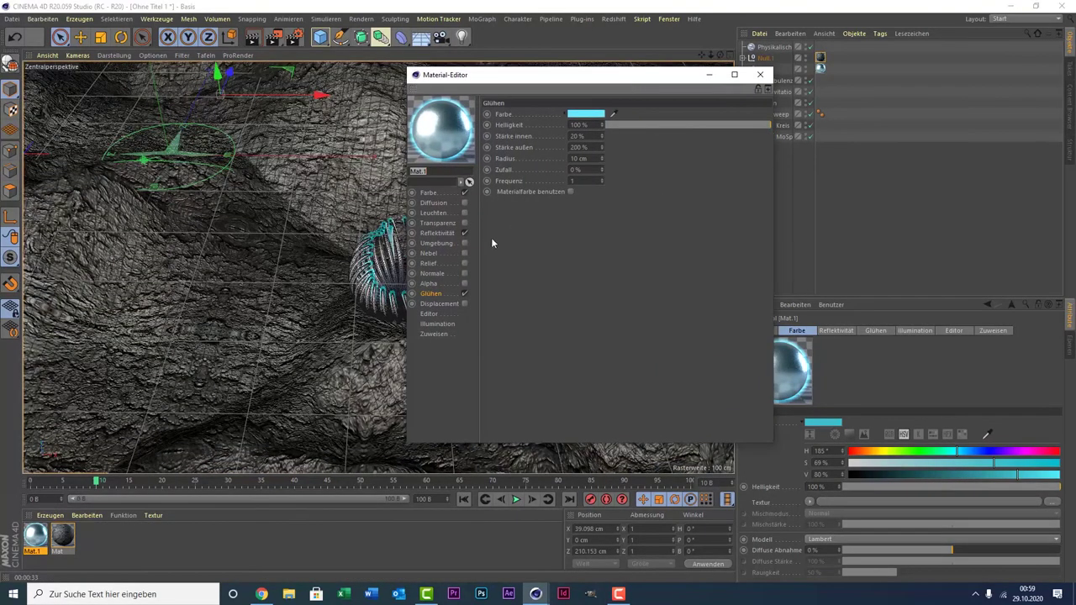
click(443, 193)
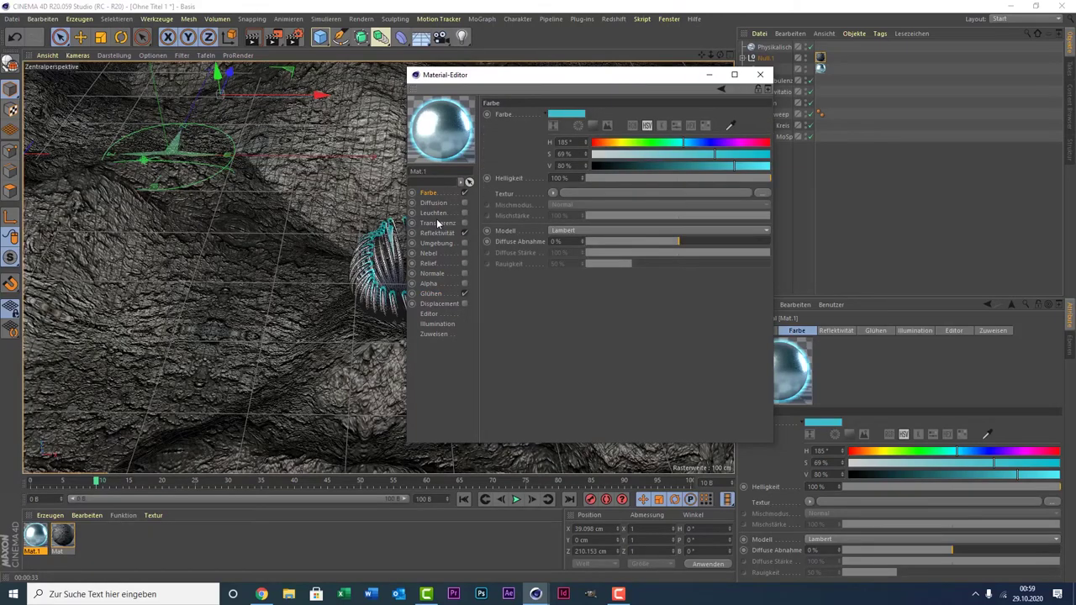
click(439, 232)
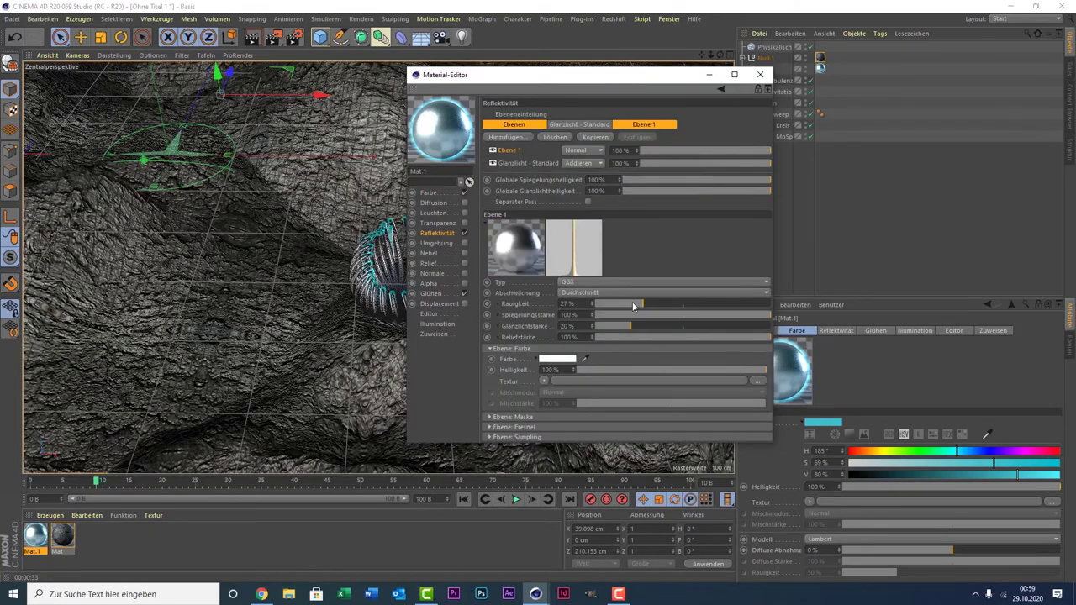
mouse_move(632, 302)
mouse_down()
mouse_move(593, 301)
mouse_move(593, 311)
mouse_up()
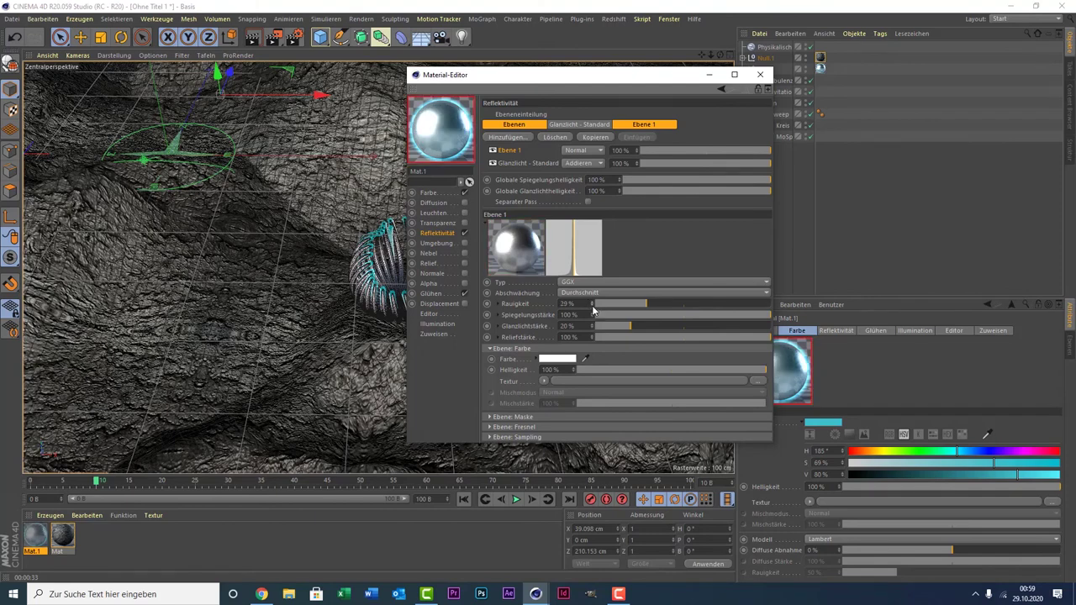
- Reduce Mat.1's outer glow strength from 200% to 100%
click(429, 293)
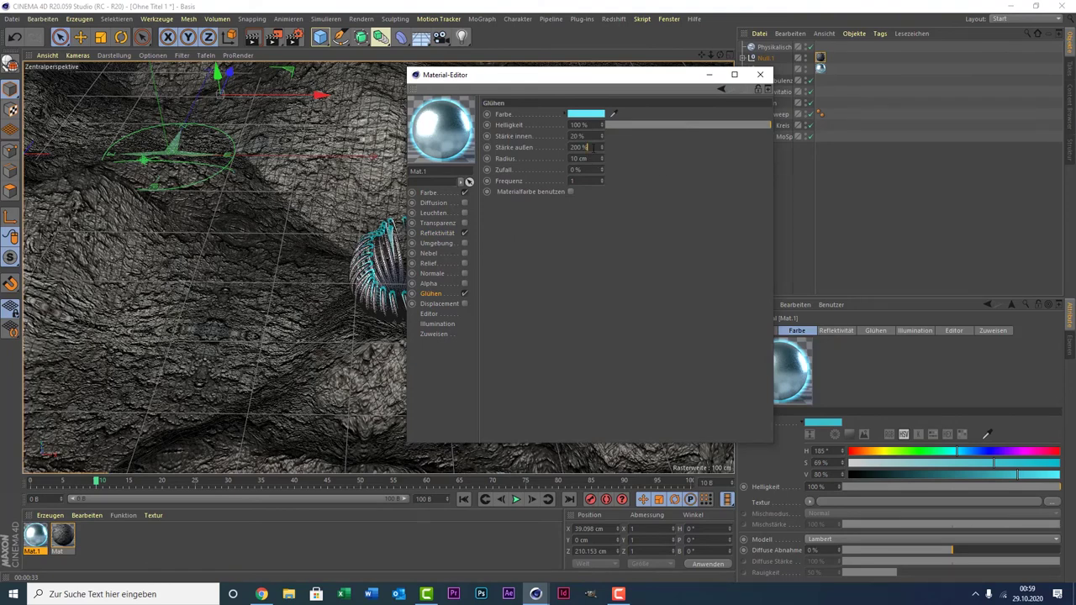
drag(580, 147, 572, 147)
text(100)
key(Return)
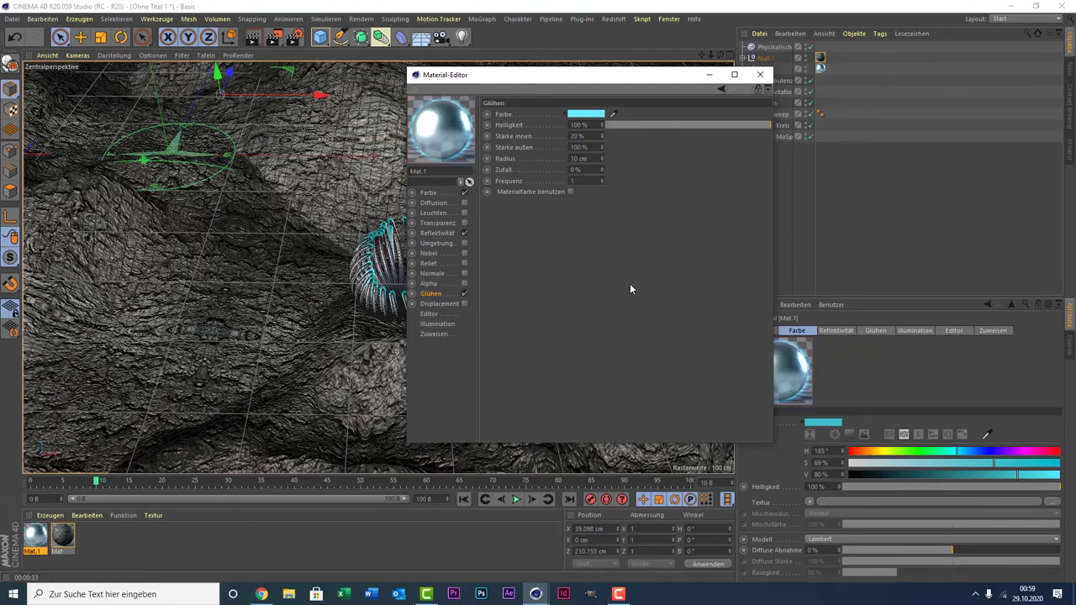
click(760, 74)
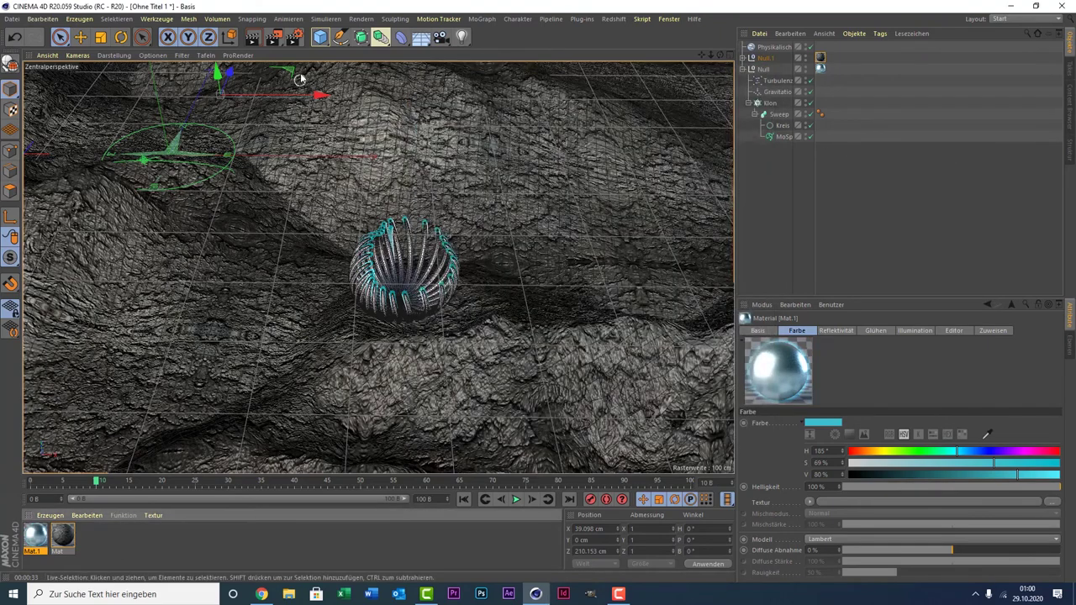
- Set Mat.1's glow radius to 20 cm, render a preview, and play the animation
double_click(35, 536)
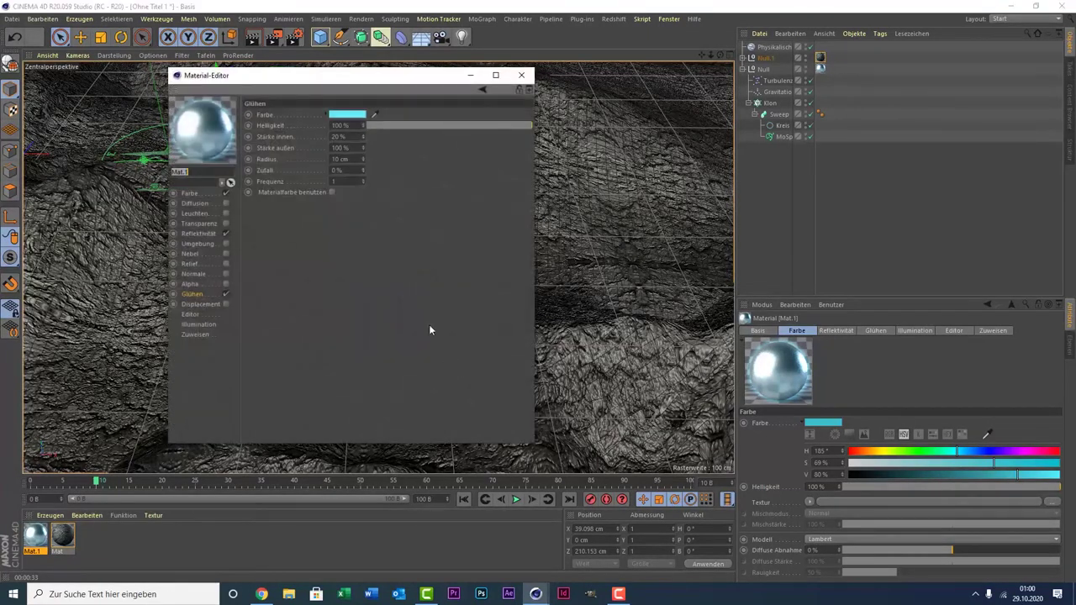
click(339, 159)
text(20)
key(Return)
key(ctrl+r)
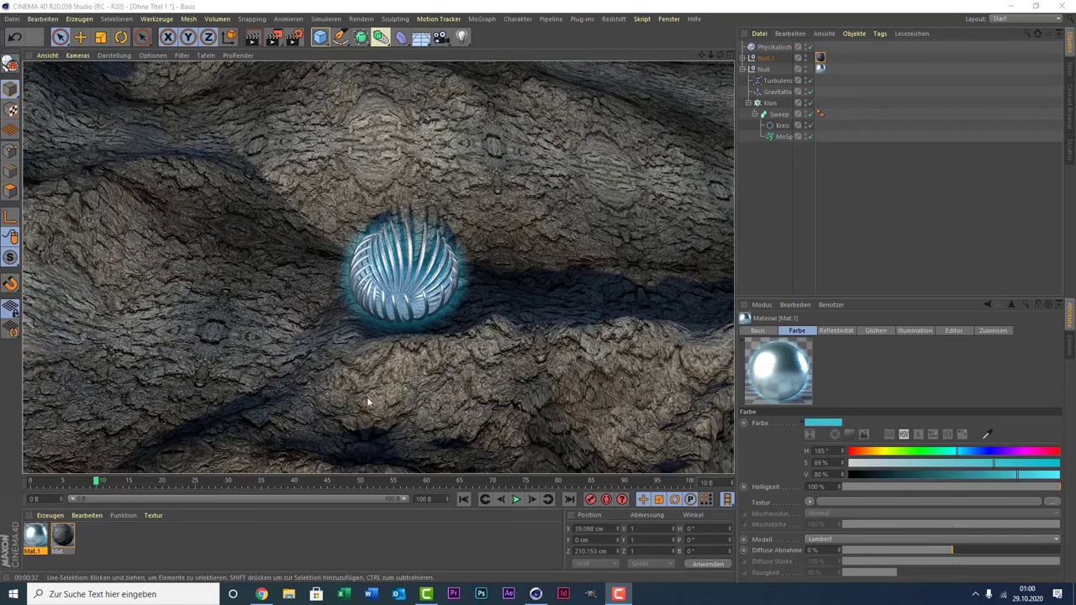
click(517, 499)
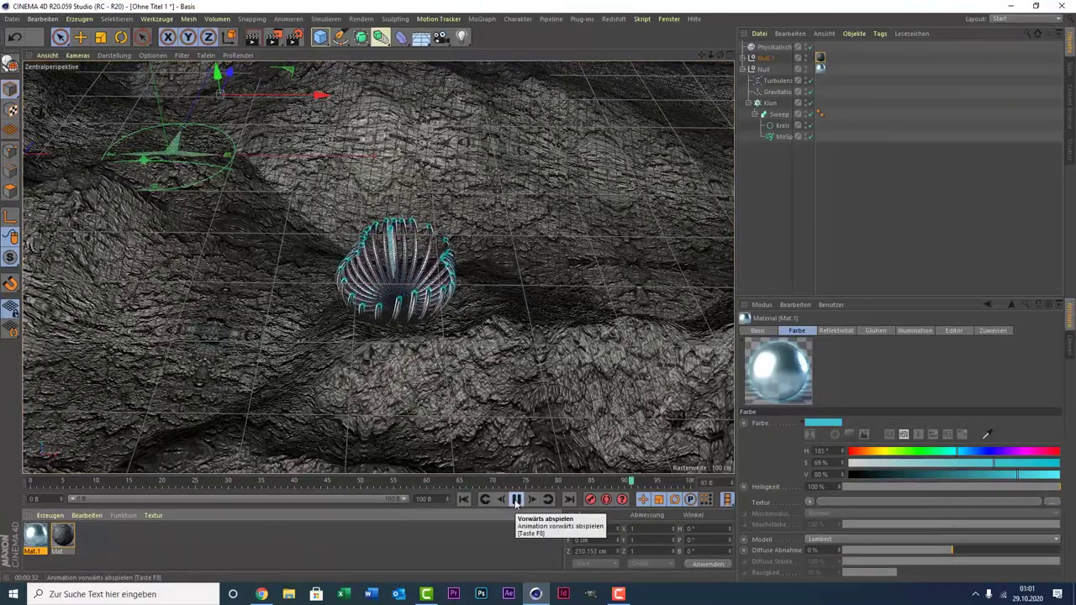
- Stop playback, duplicate the Null sphere group, and move the copy right and back
click(516, 499)
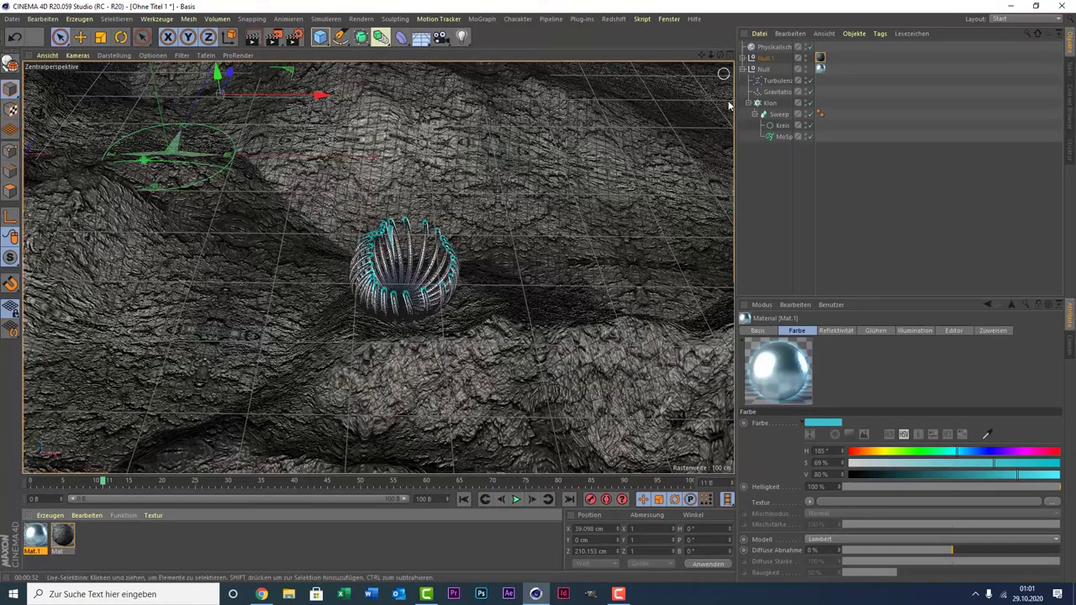
click(763, 69)
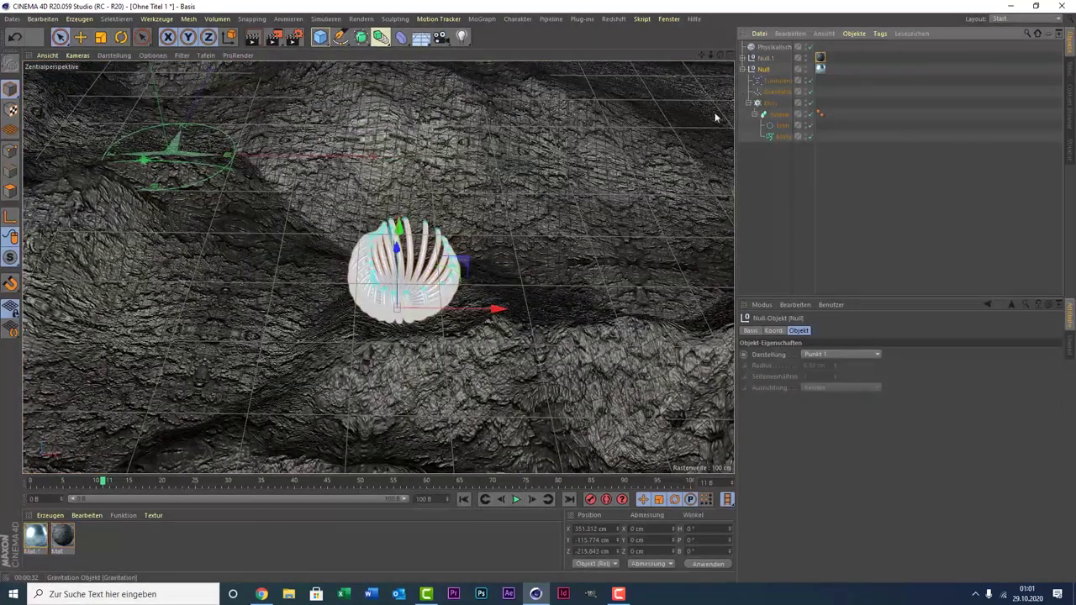
key(ctrl+c)
key(ctrl+v)
drag(419, 309, 622, 295)
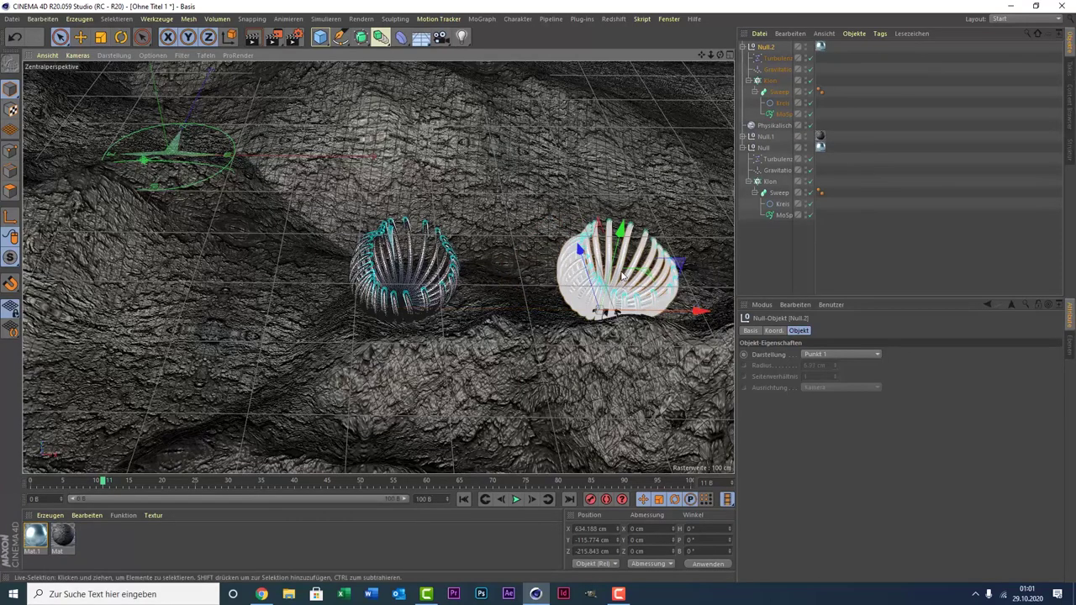
drag(678, 263, 664, 223)
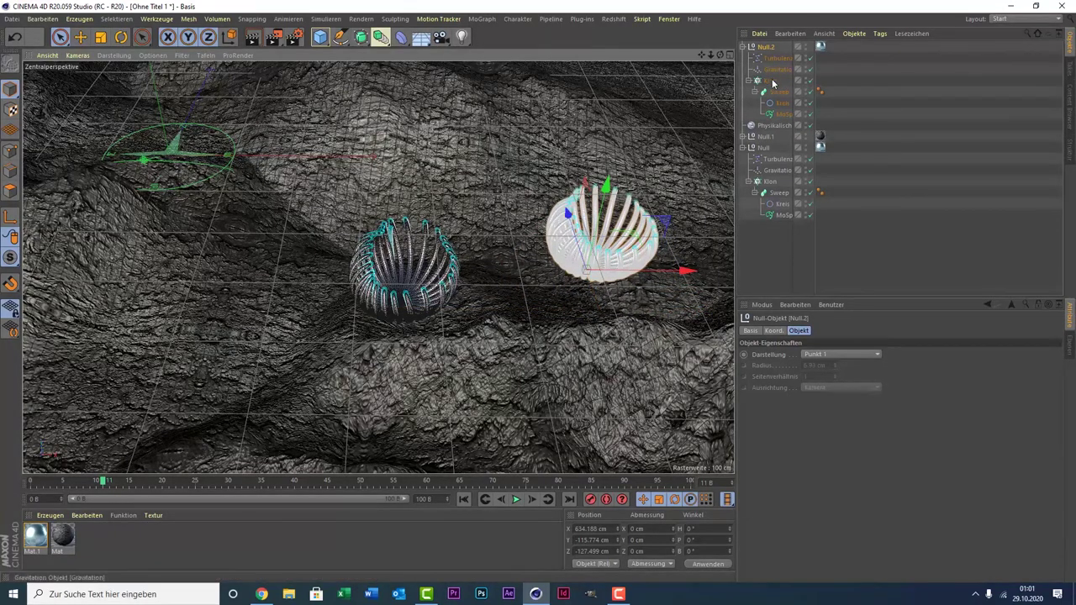
- Give the copy's MoSpline a 29° curve, 208° bend and 31° twist
click(782, 114)
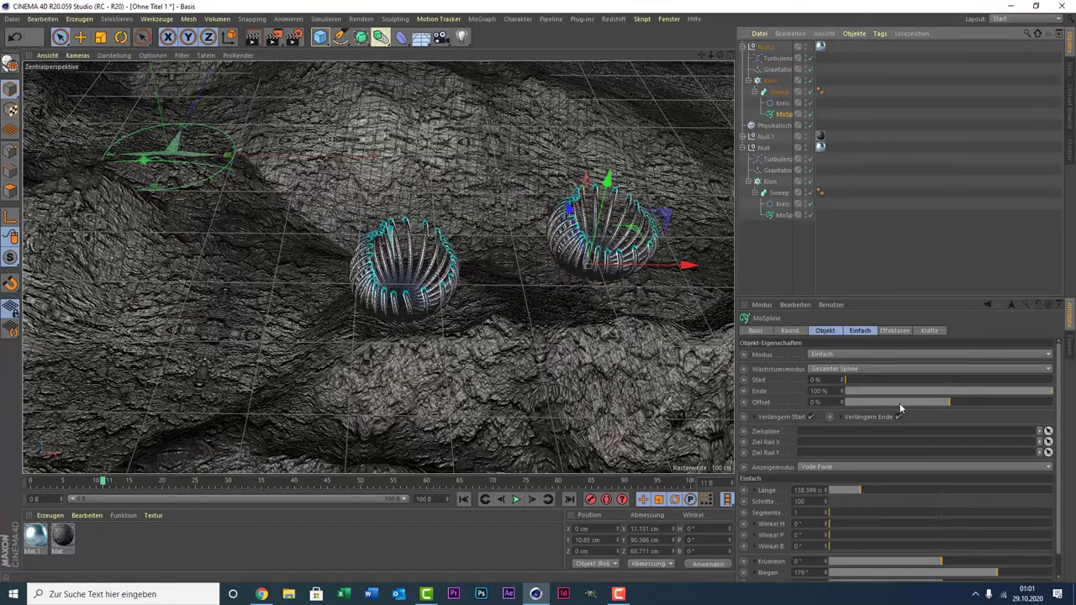
click(858, 331)
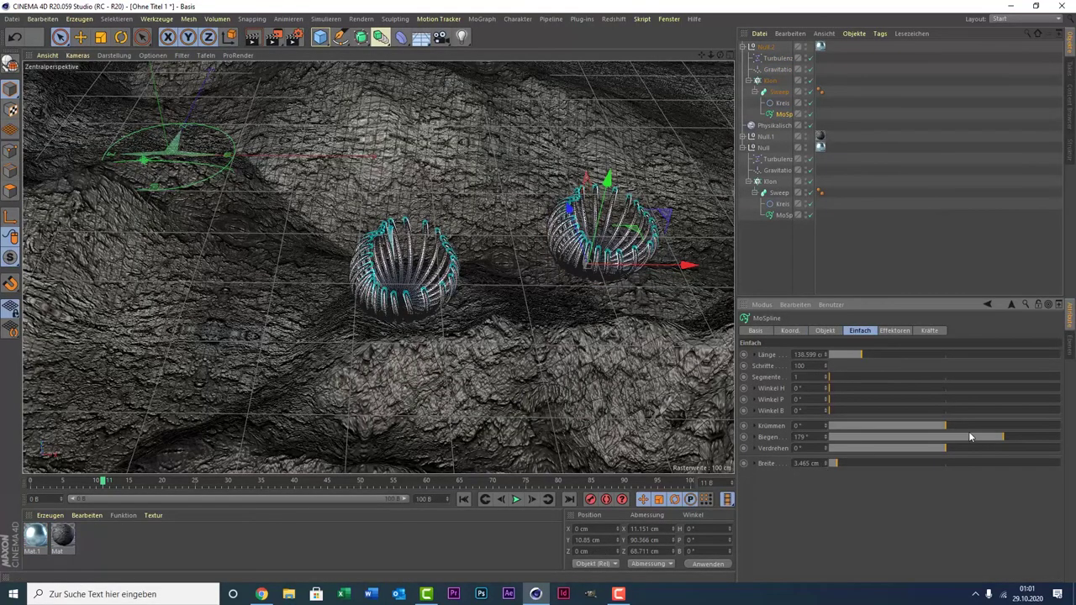
mouse_move(962, 427)
mouse_down()
mouse_move(956, 448)
mouse_move(1012, 429)
mouse_up()
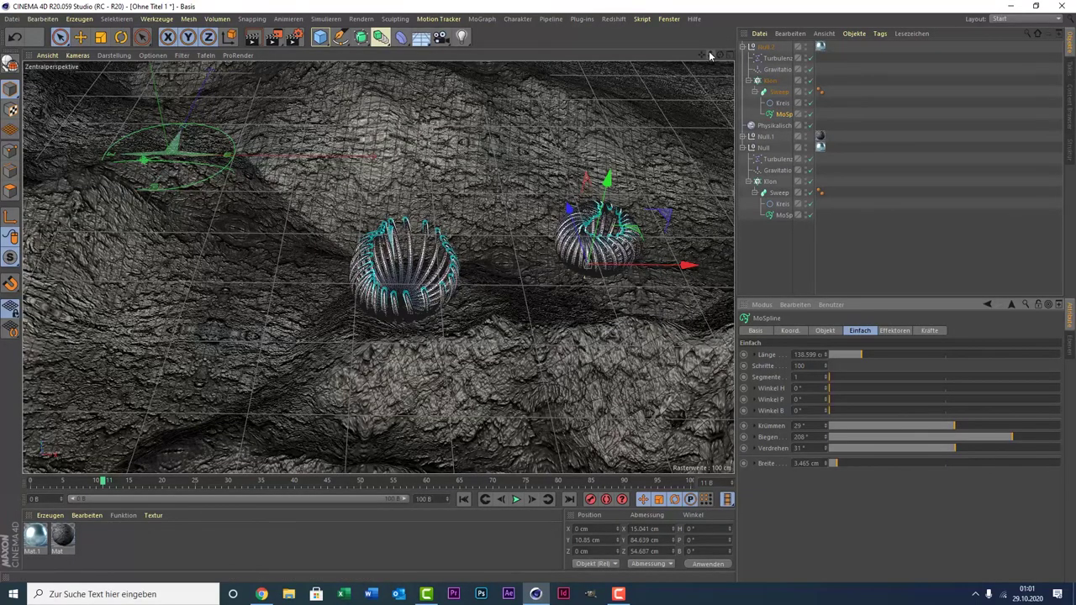
drag(709, 55, 689, 71)
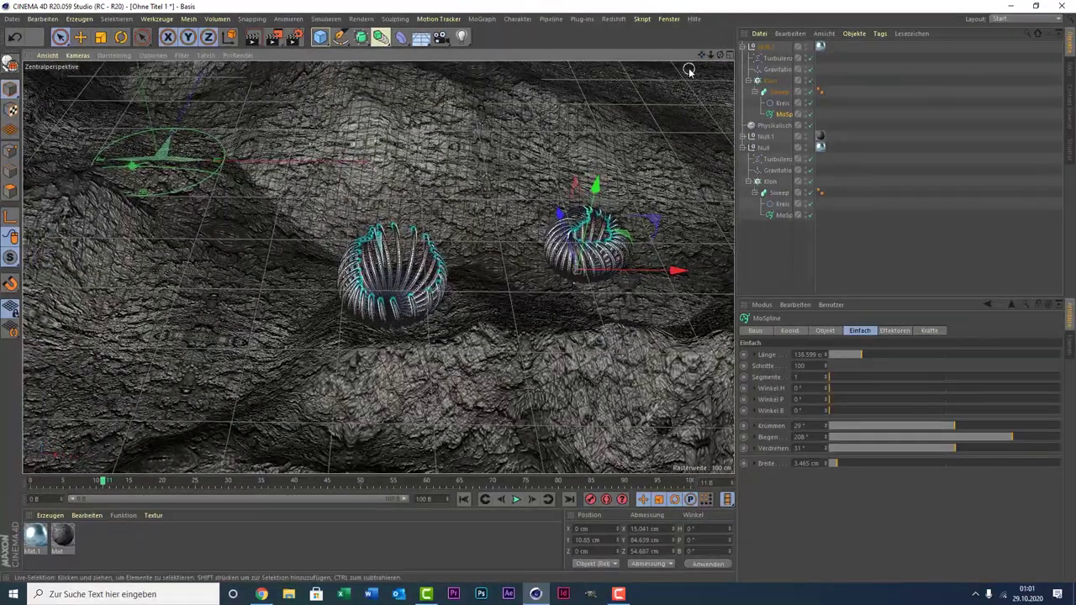